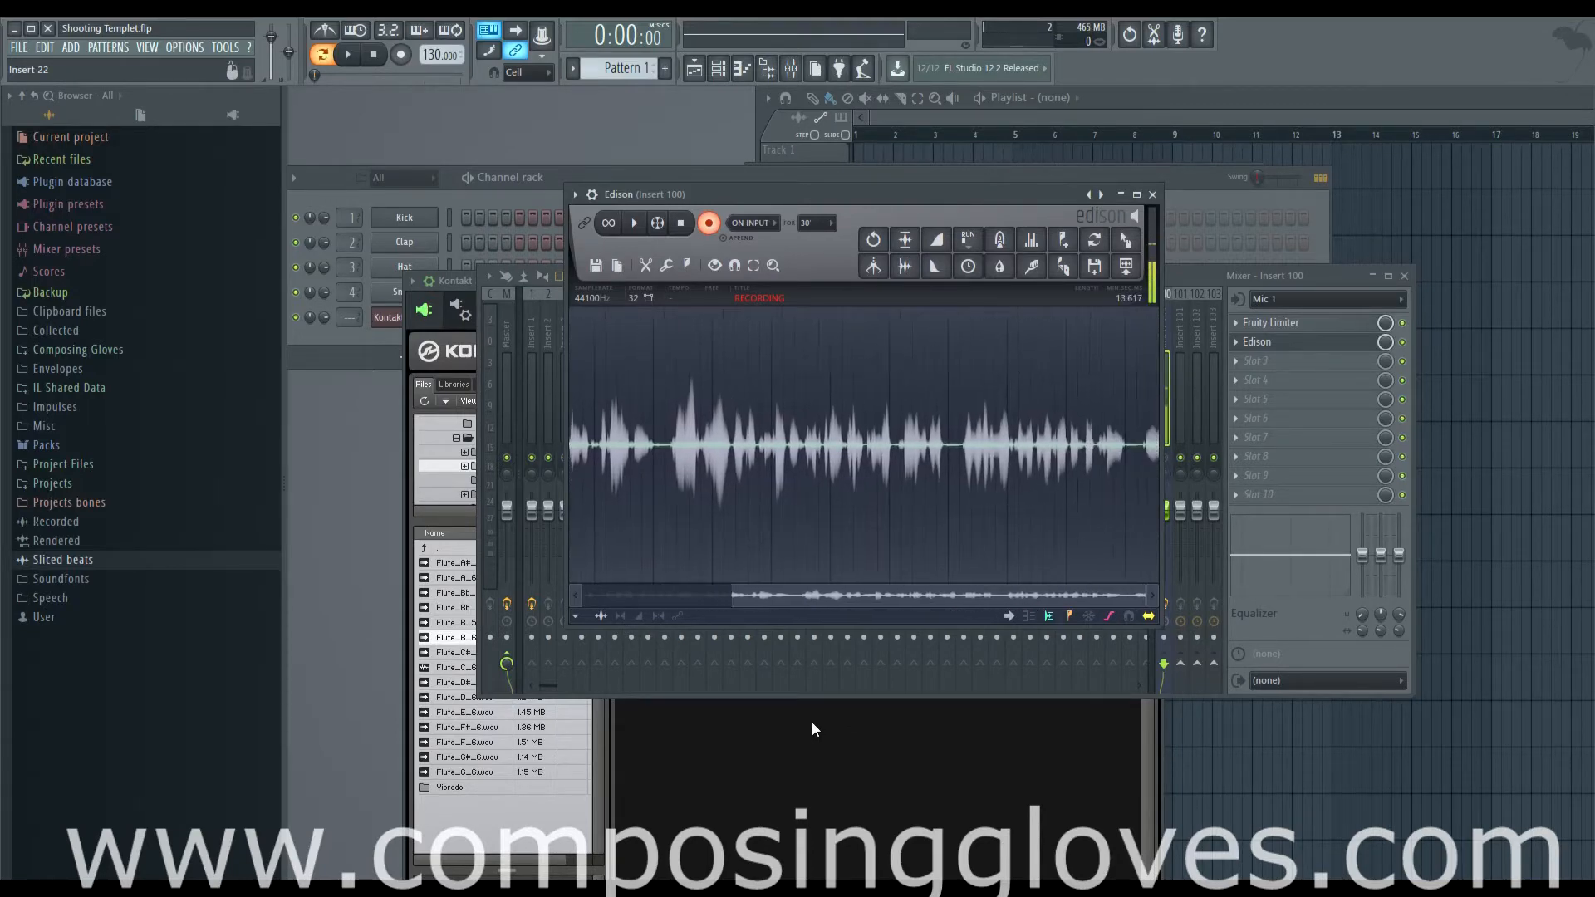
Bring the Kontakt window to the front, move it into clear view and load the recent instrument Gloves Flute.nki.
click(812, 729)
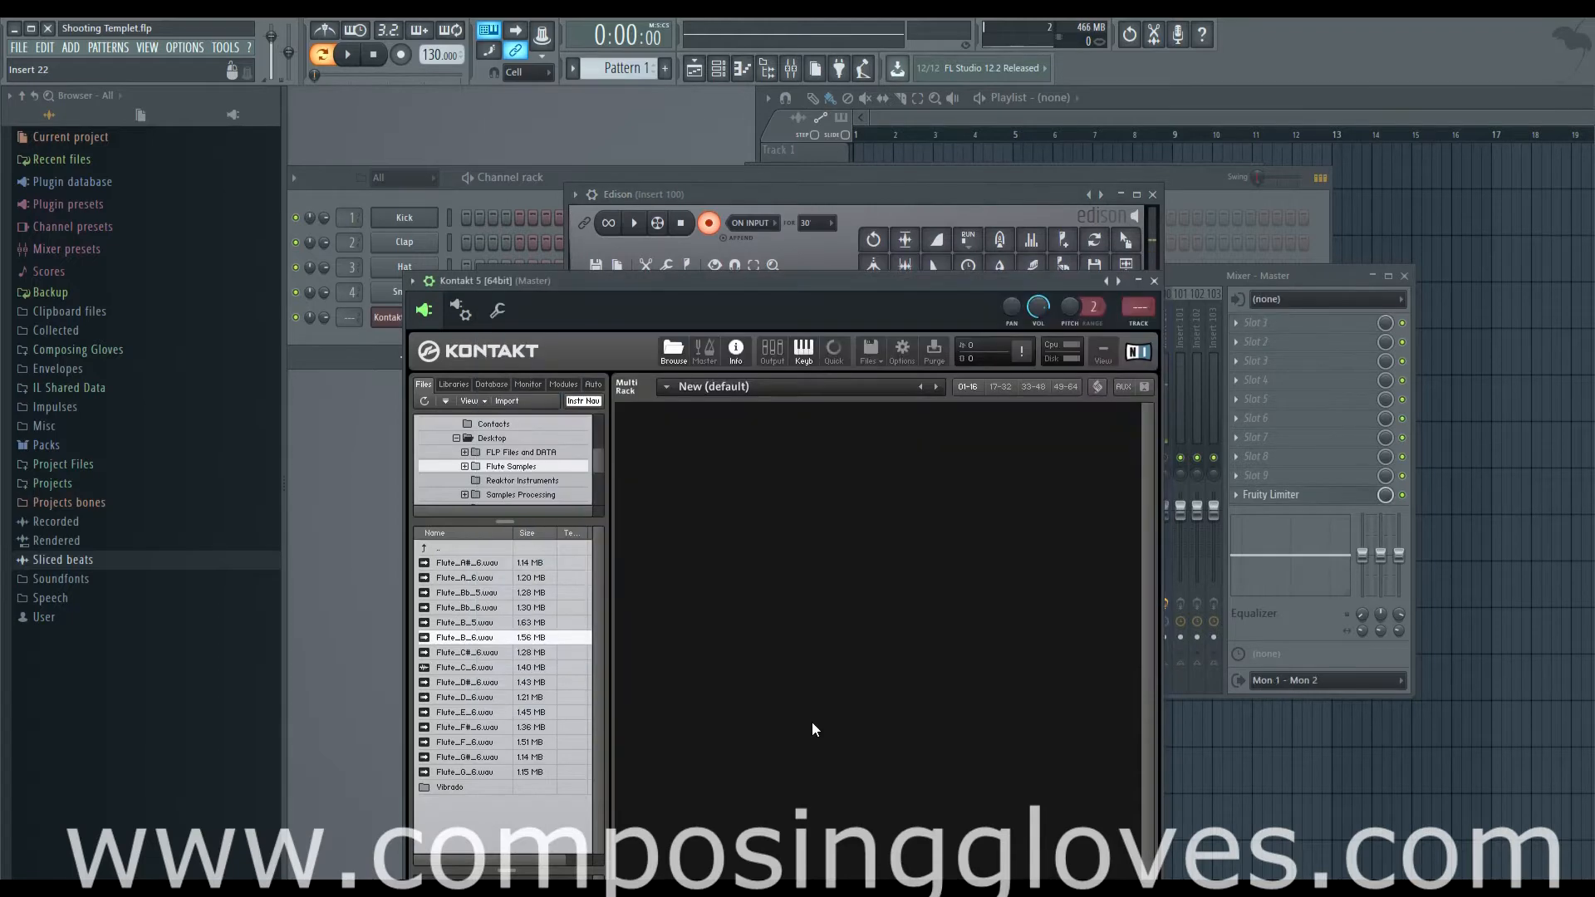
drag(764, 279, 879, 115)
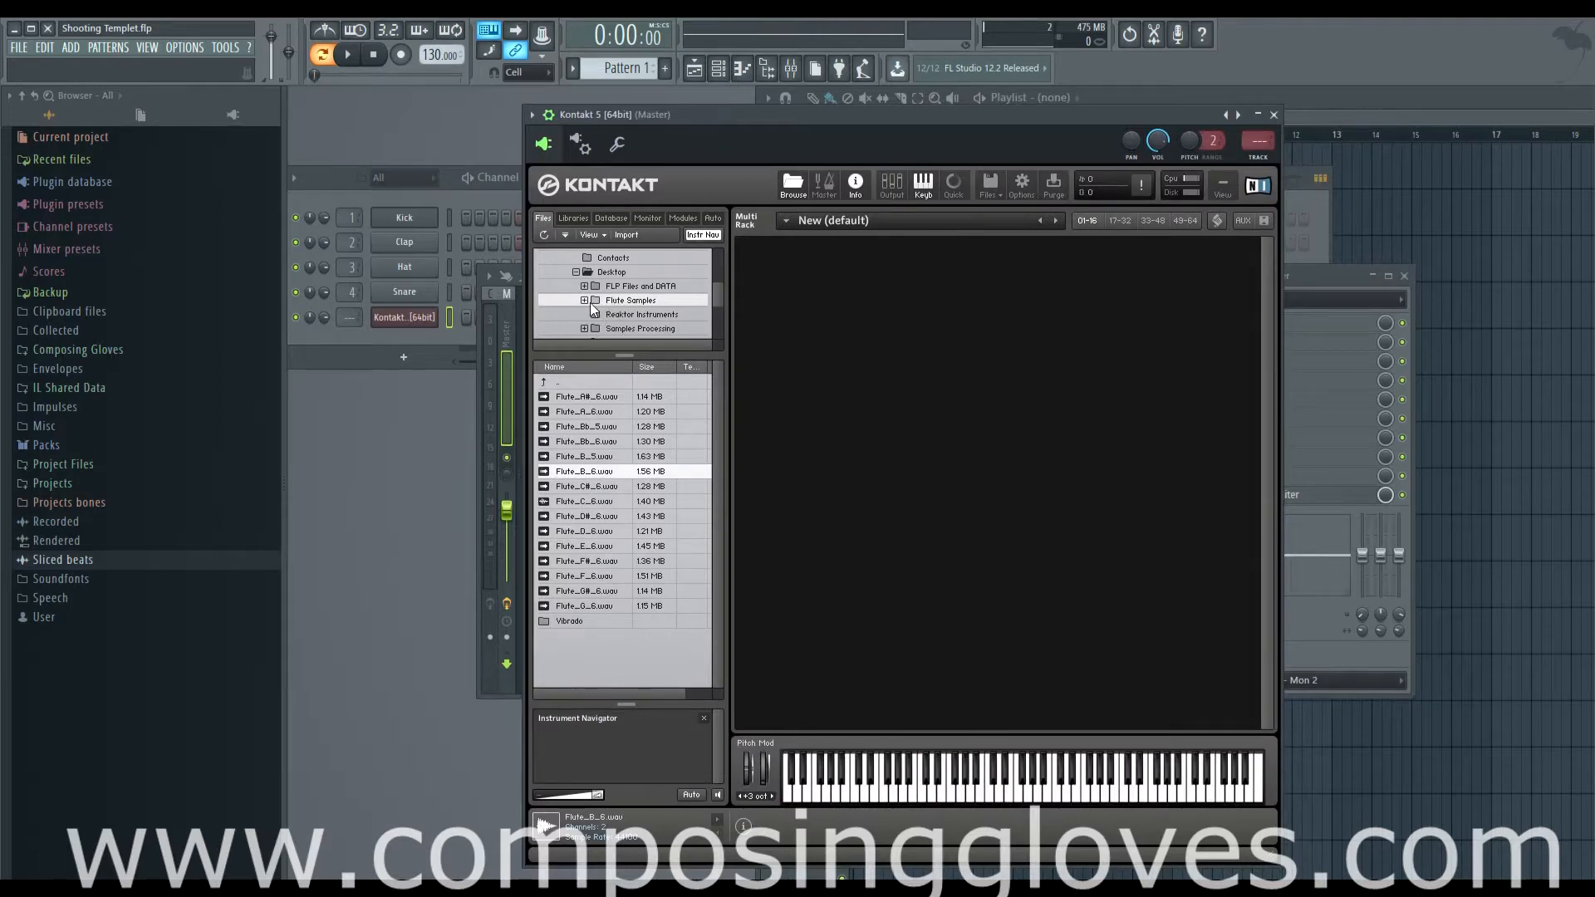
click(997, 200)
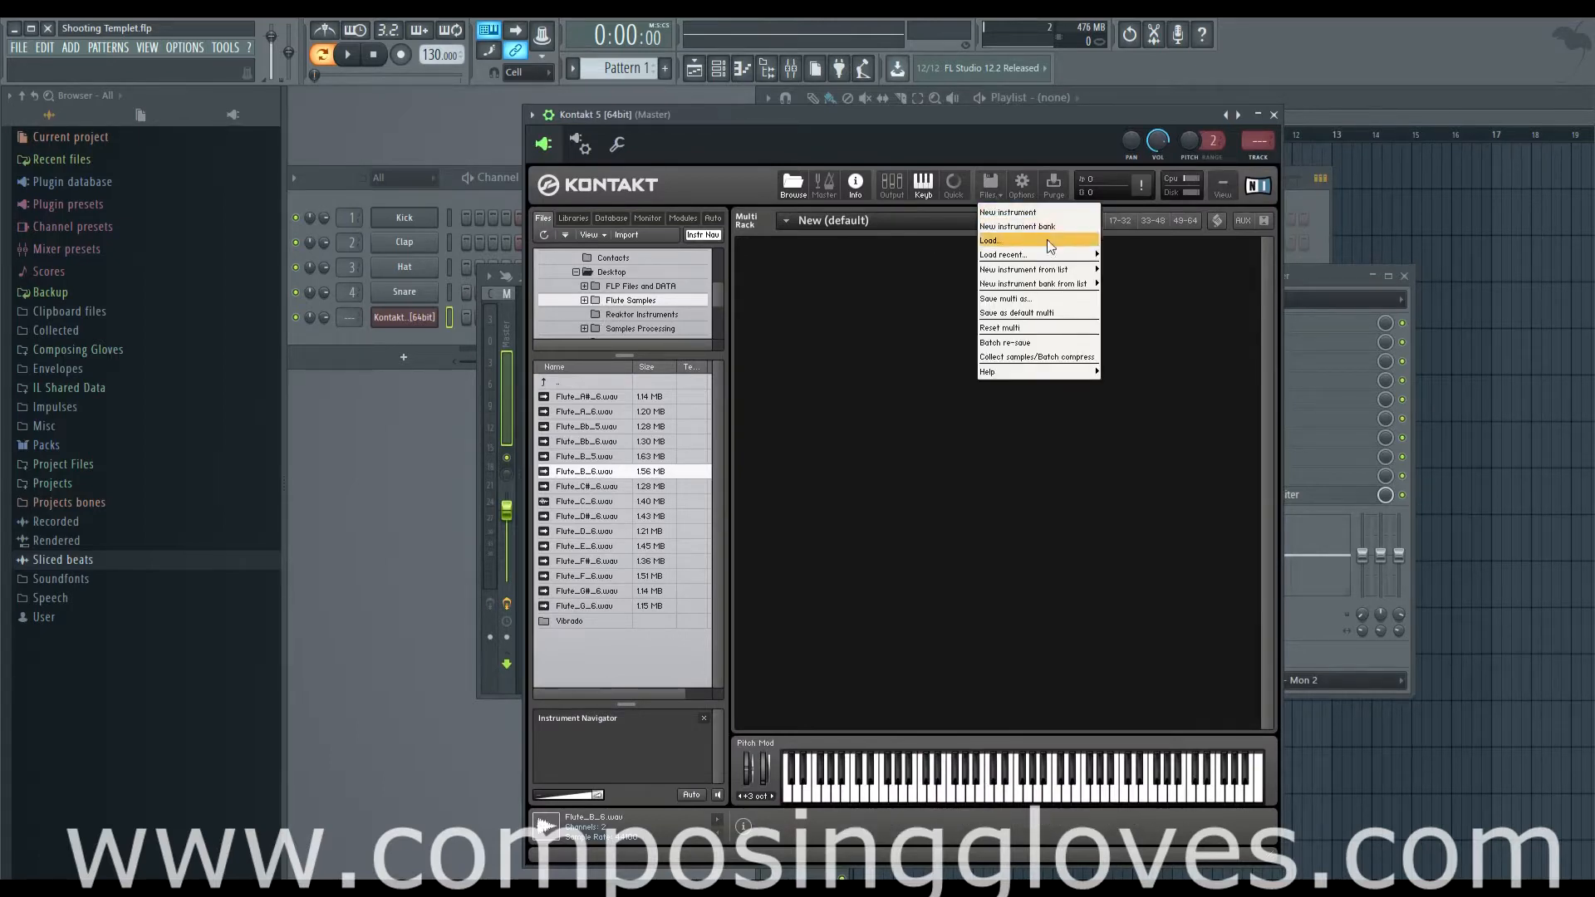
mouse_move(1053, 251)
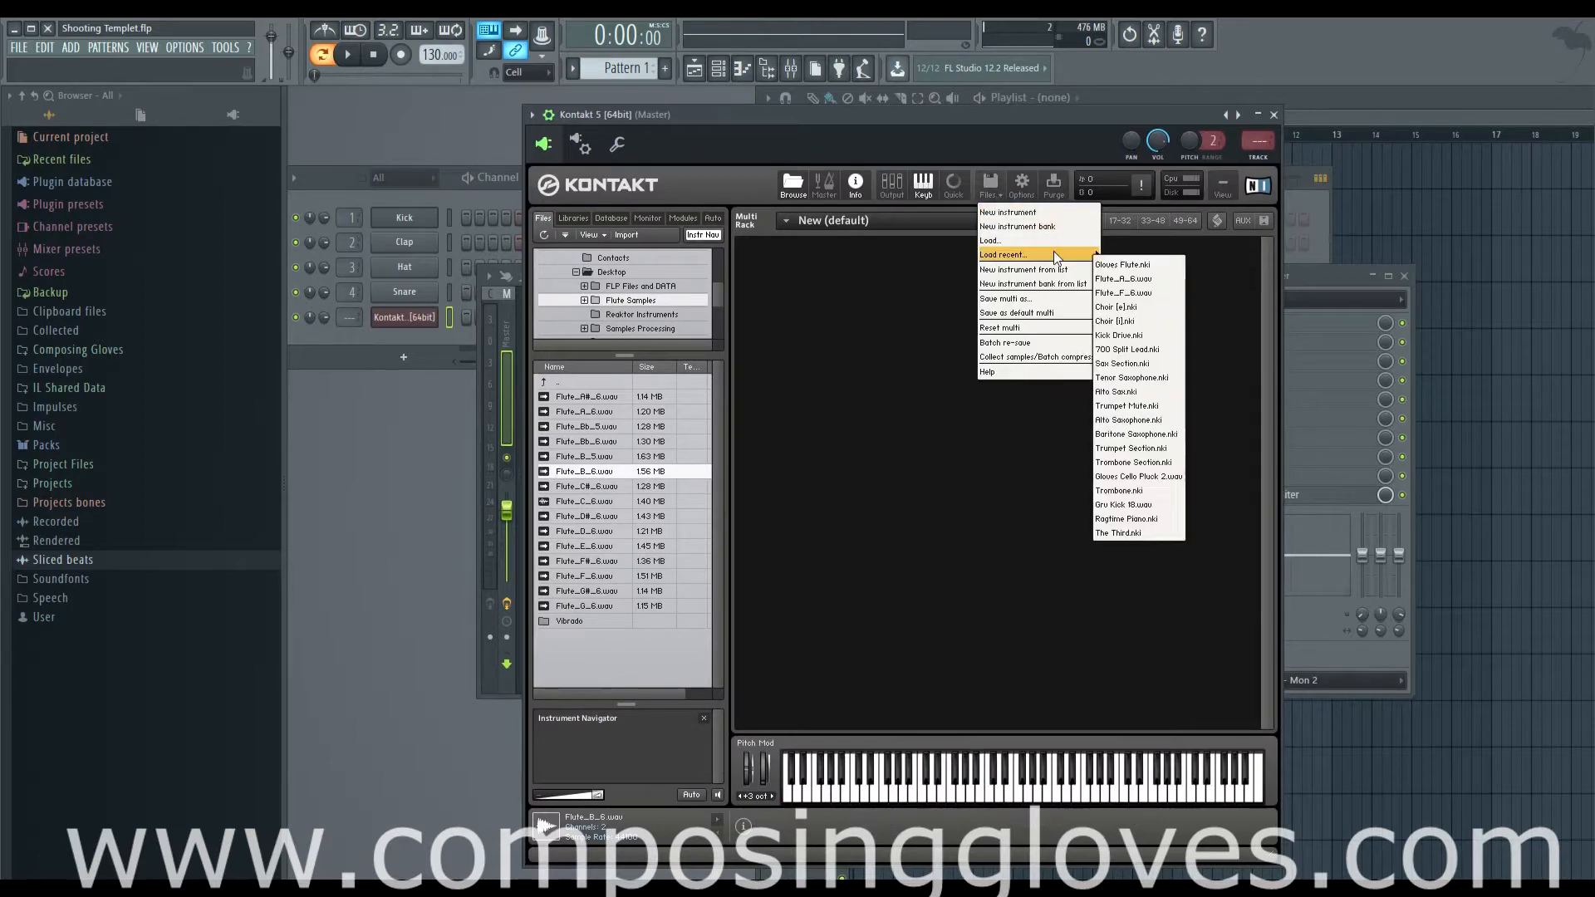
click(1133, 265)
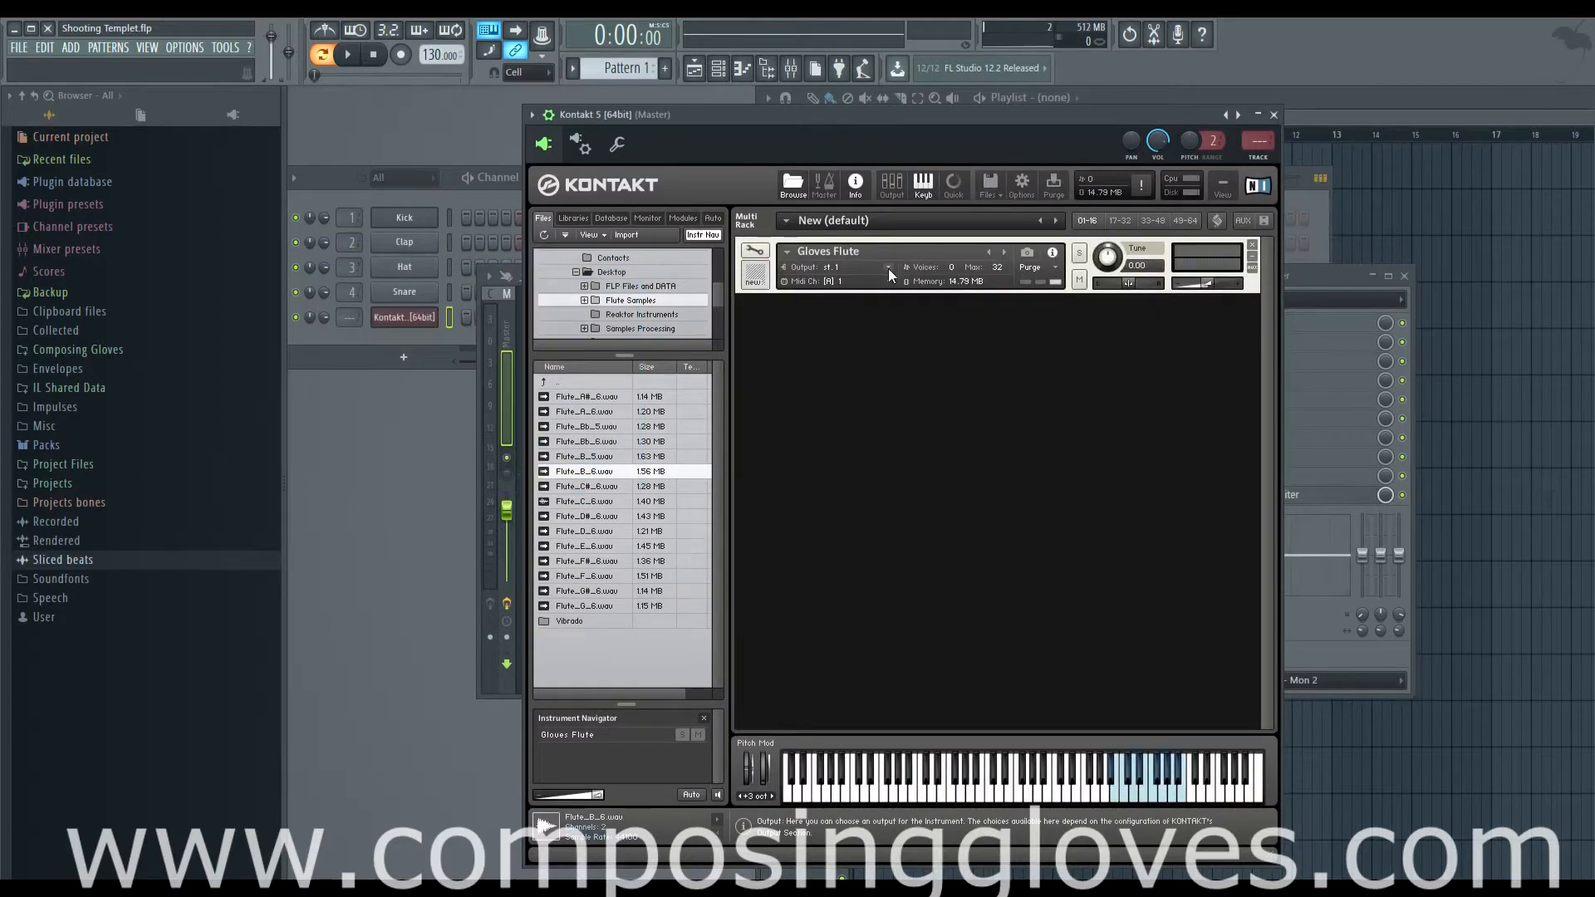
Open the Gloves Flute instrument for editing and examine its mapped sample zones and playable key range.
click(754, 253)
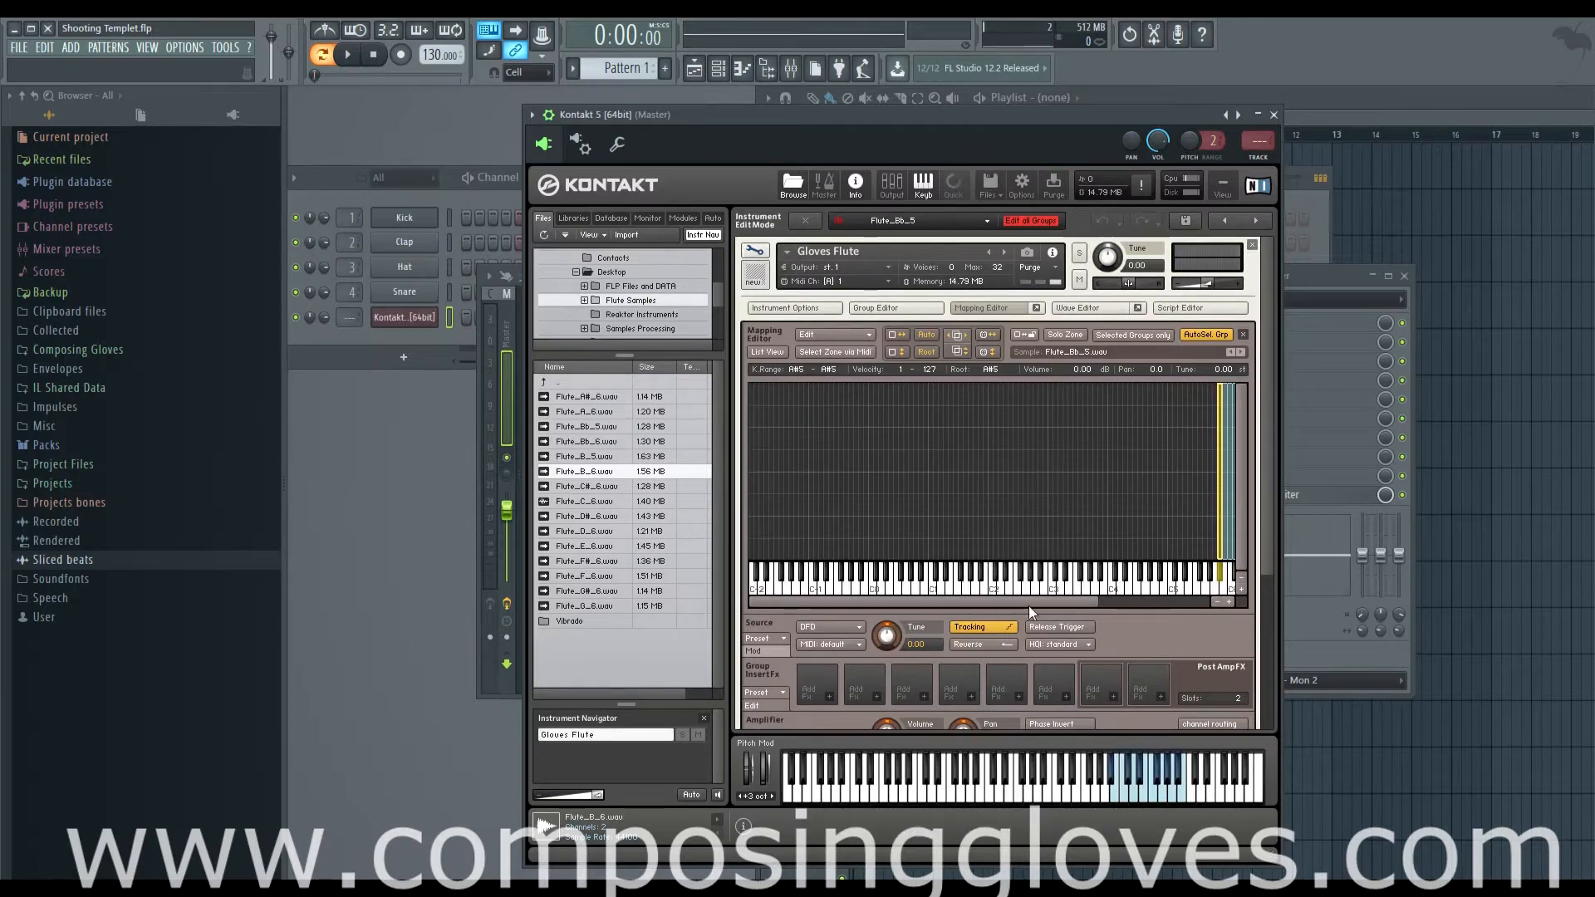
drag(1029, 603, 1160, 602)
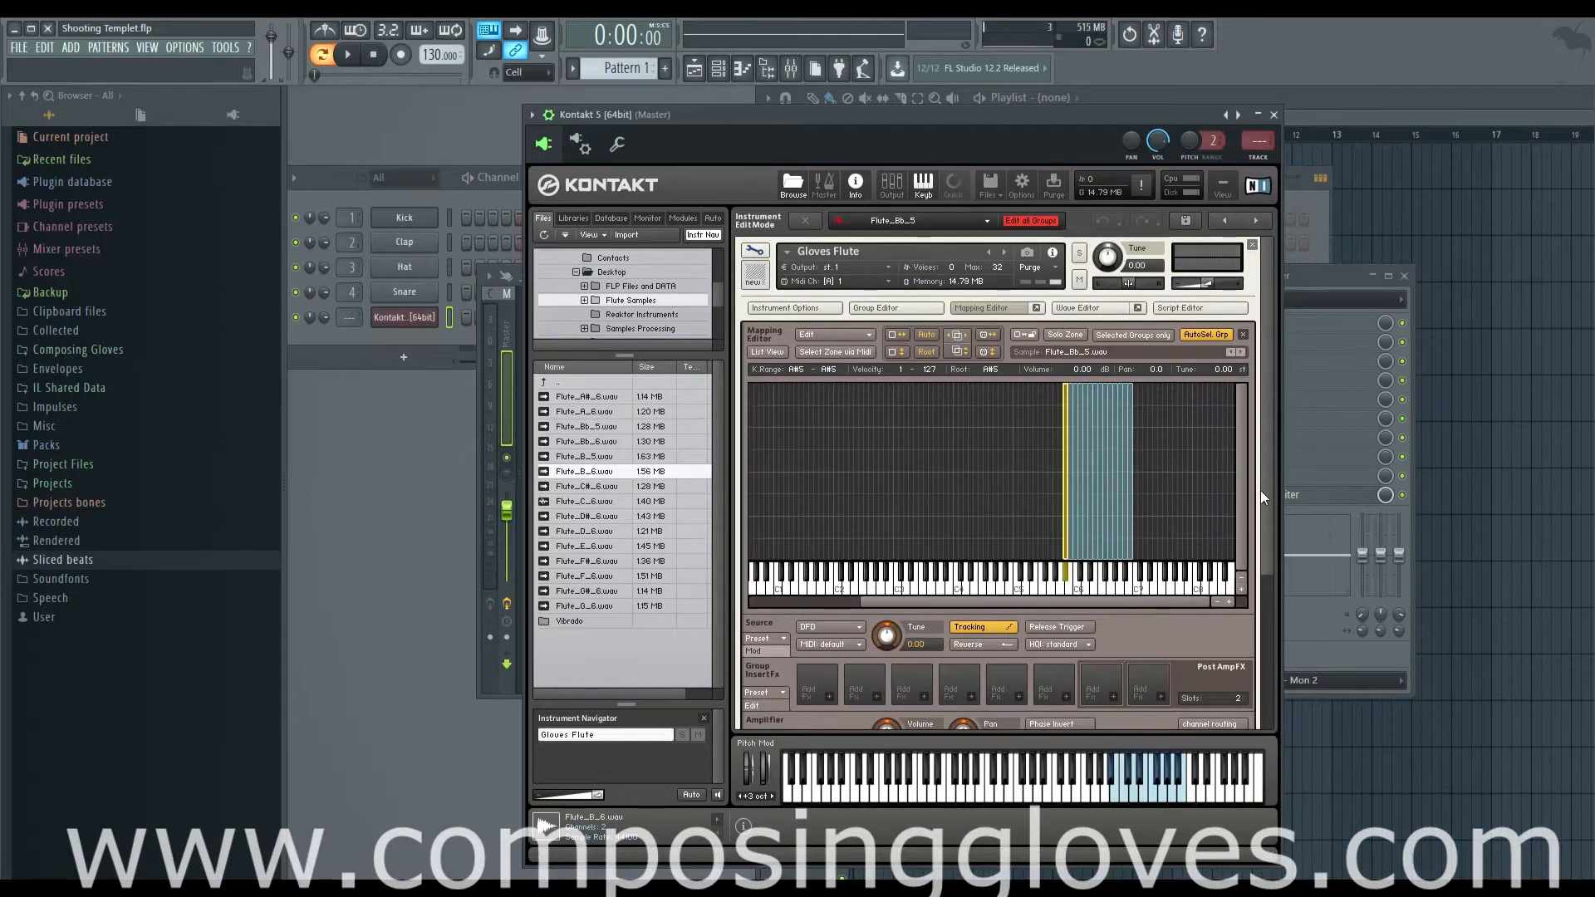
scroll(1259, 490, down, 3)
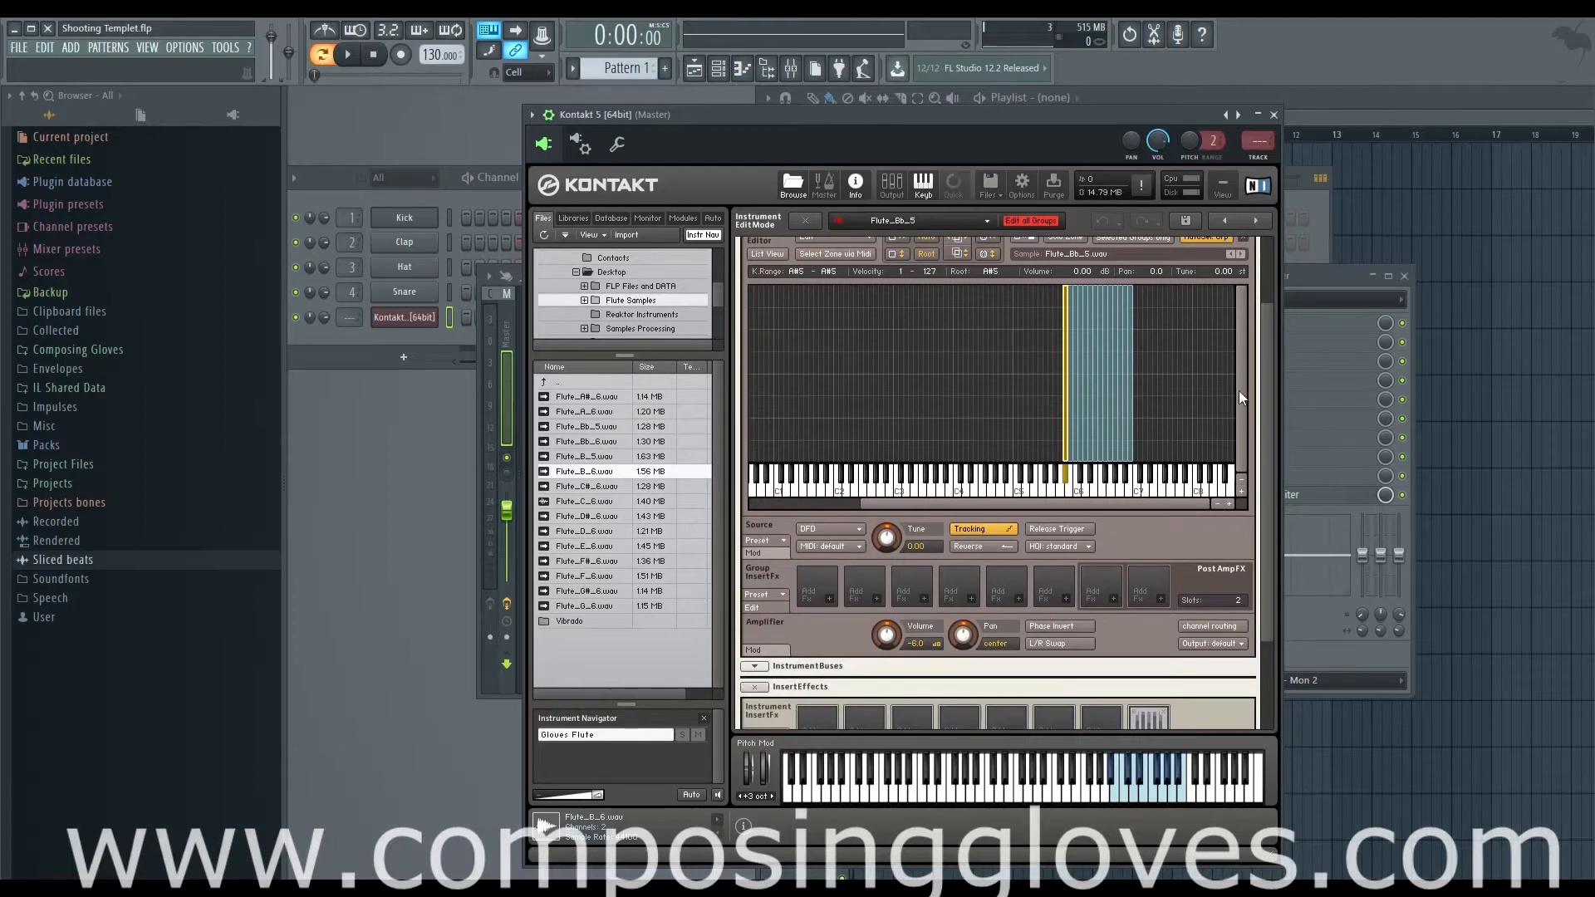
mouse_move(1118, 796)
mouse_down()
mouse_move(1148, 771)
mouse_move(1178, 799)
mouse_up()
scroll(1270, 498, up, 3)
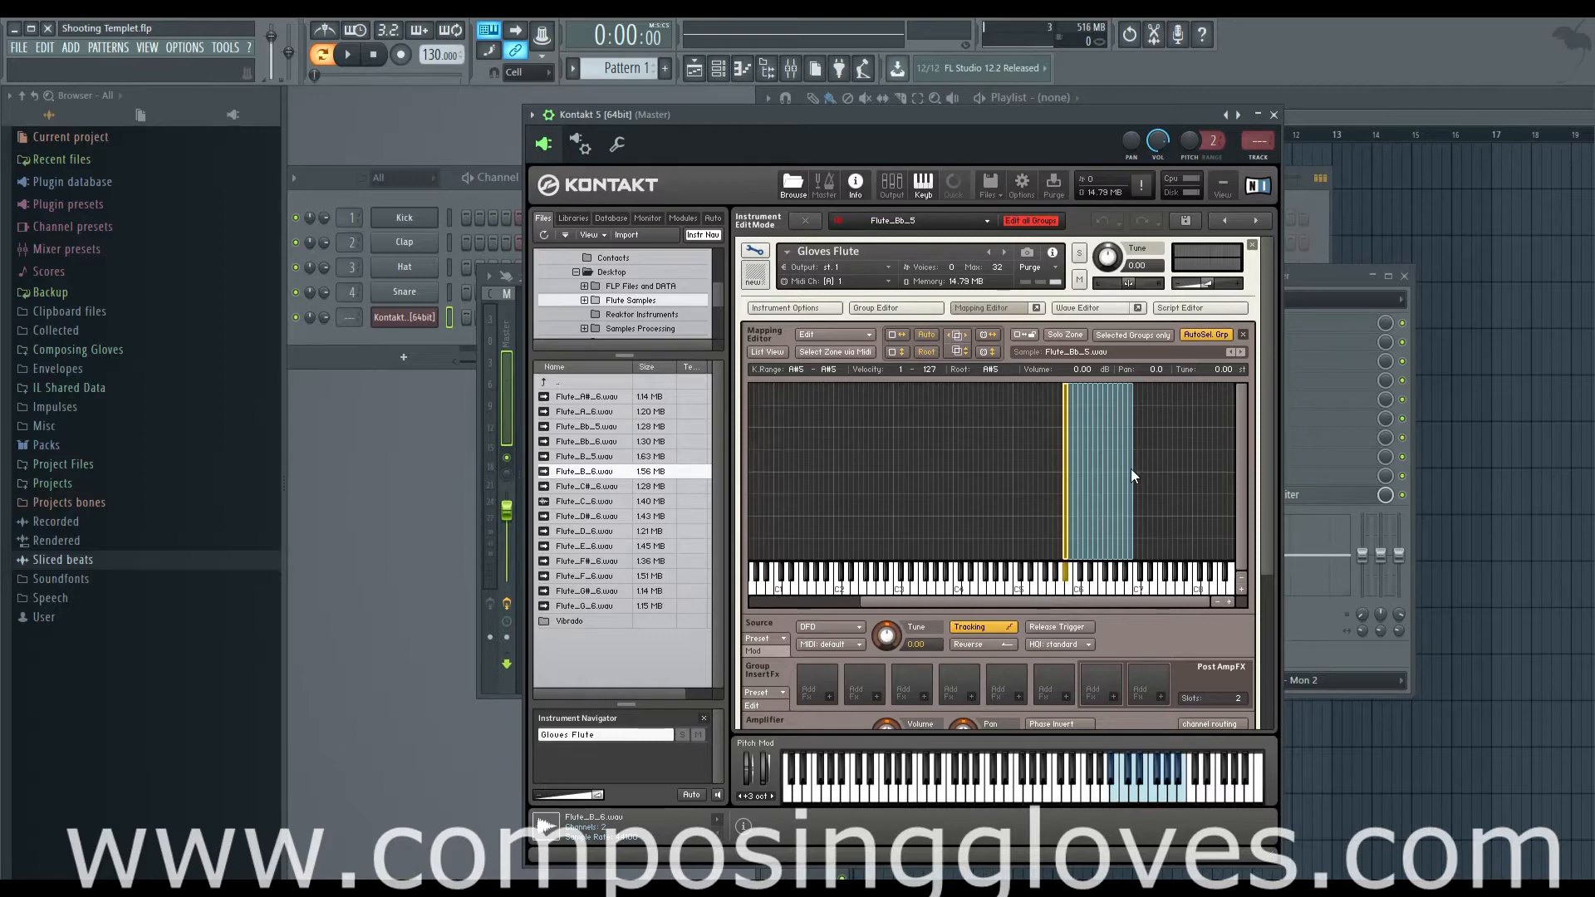
Show the Group Editor in place of the Mapping Editor and purge all empty groups from the instrument.
click(1009, 307)
click(897, 309)
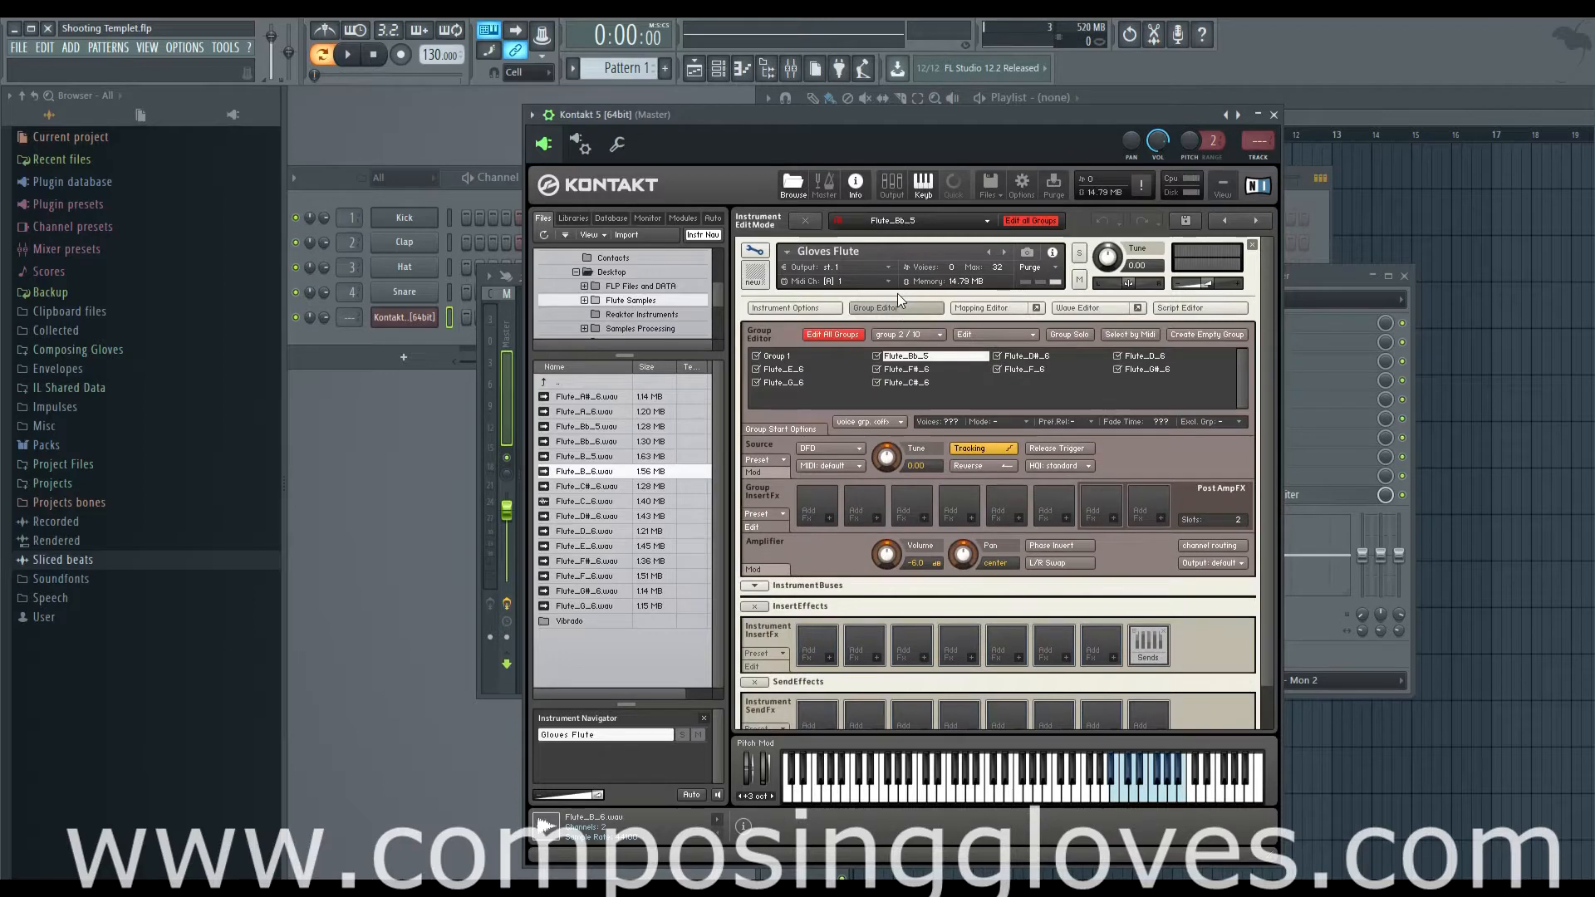
click(984, 307)
click(984, 308)
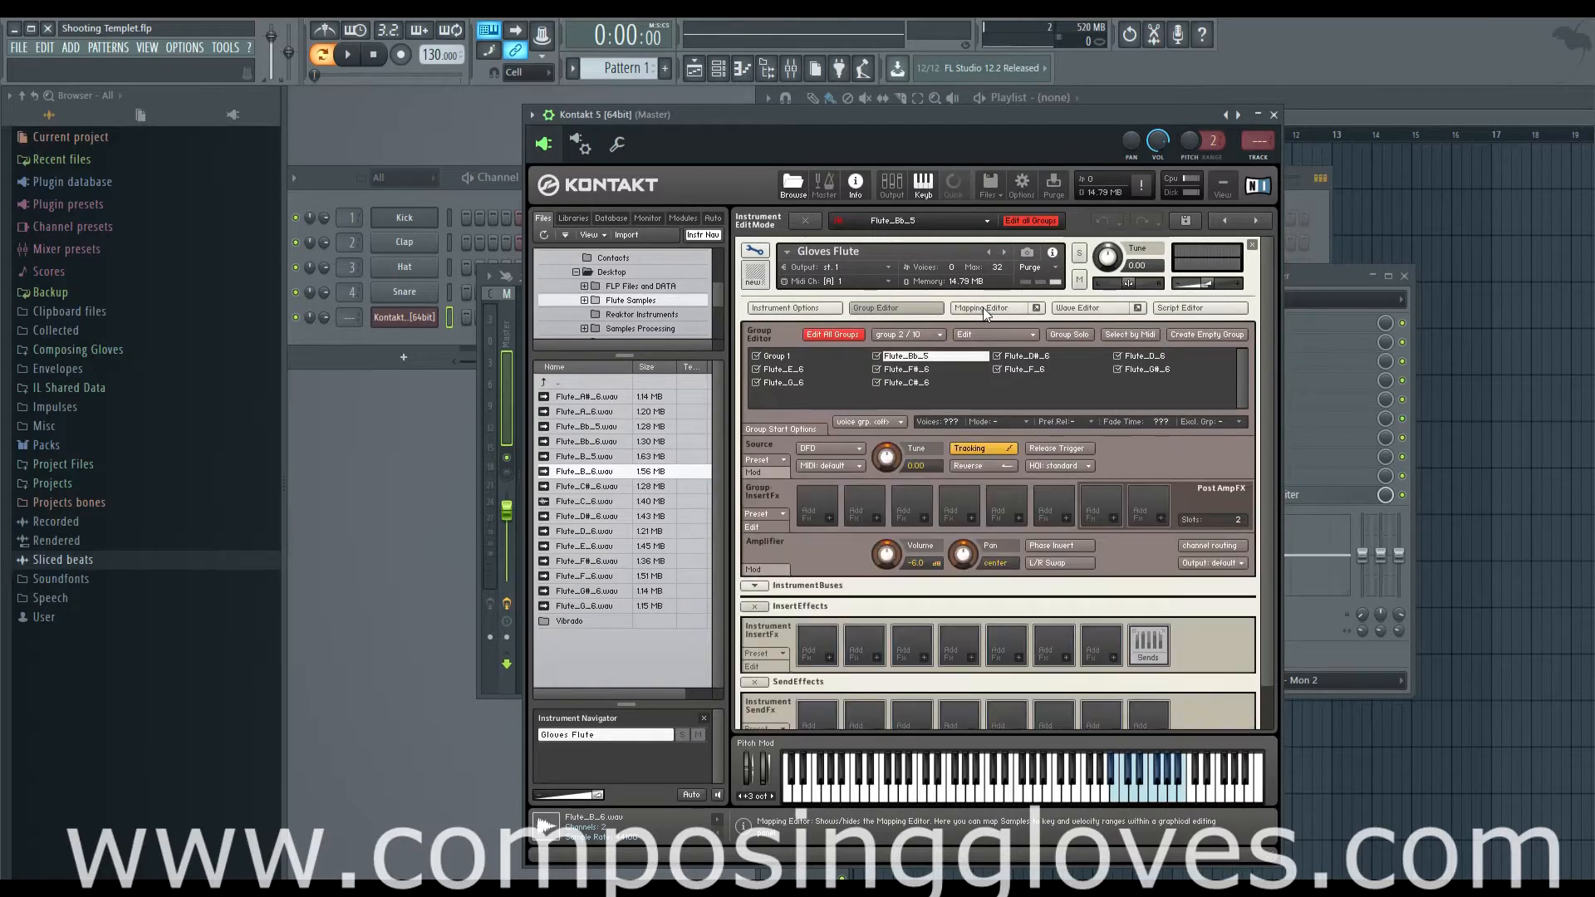
click(897, 311)
click(897, 311)
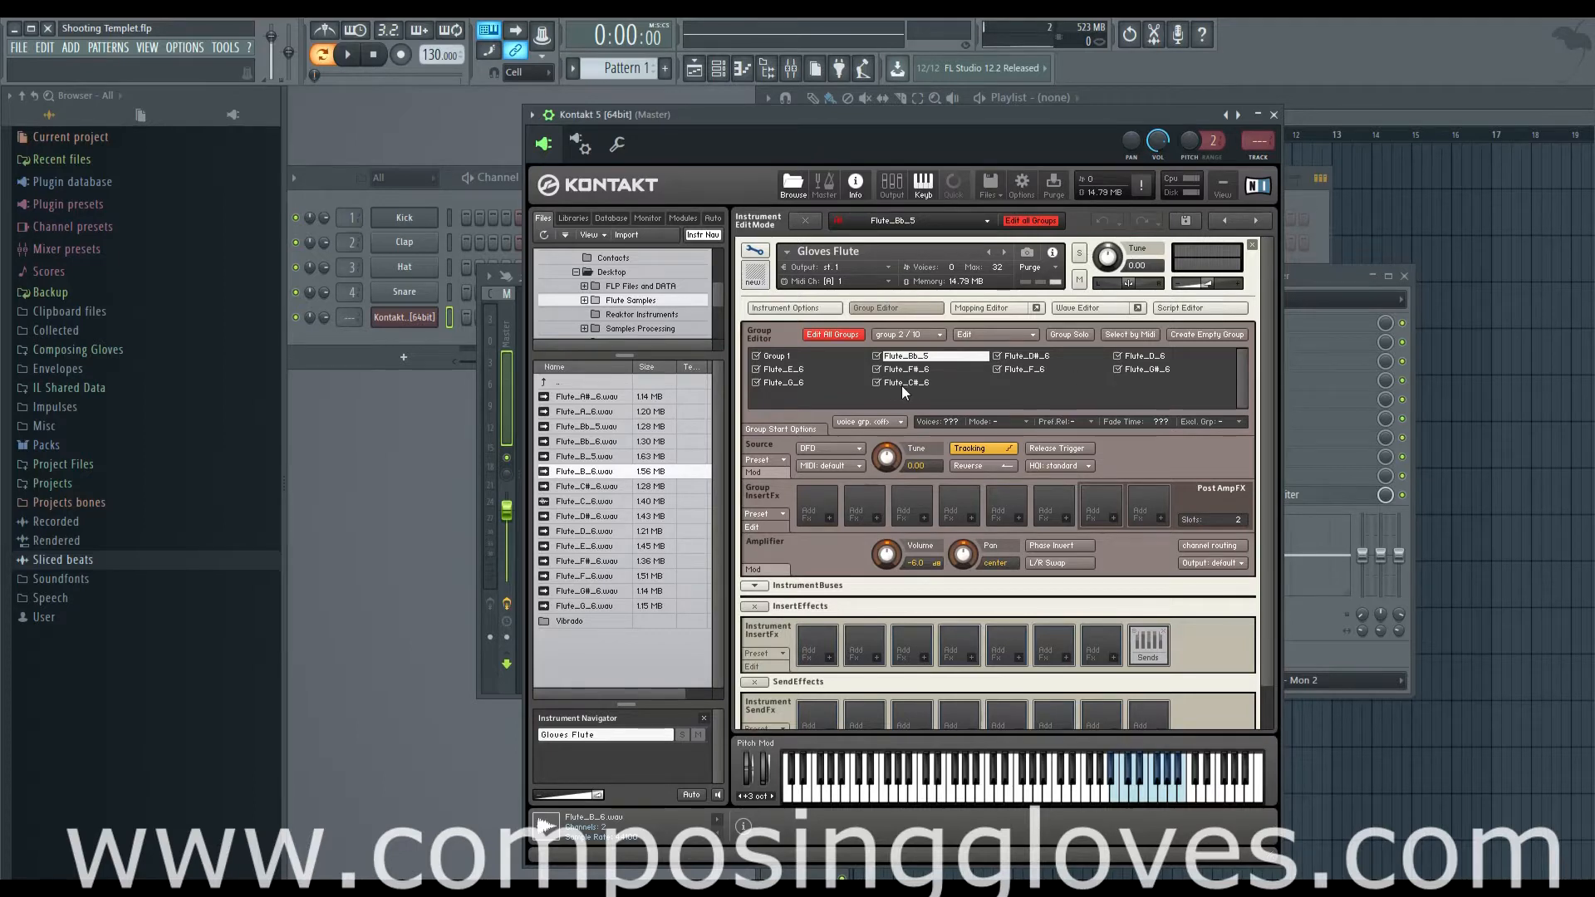
right_click(930, 363)
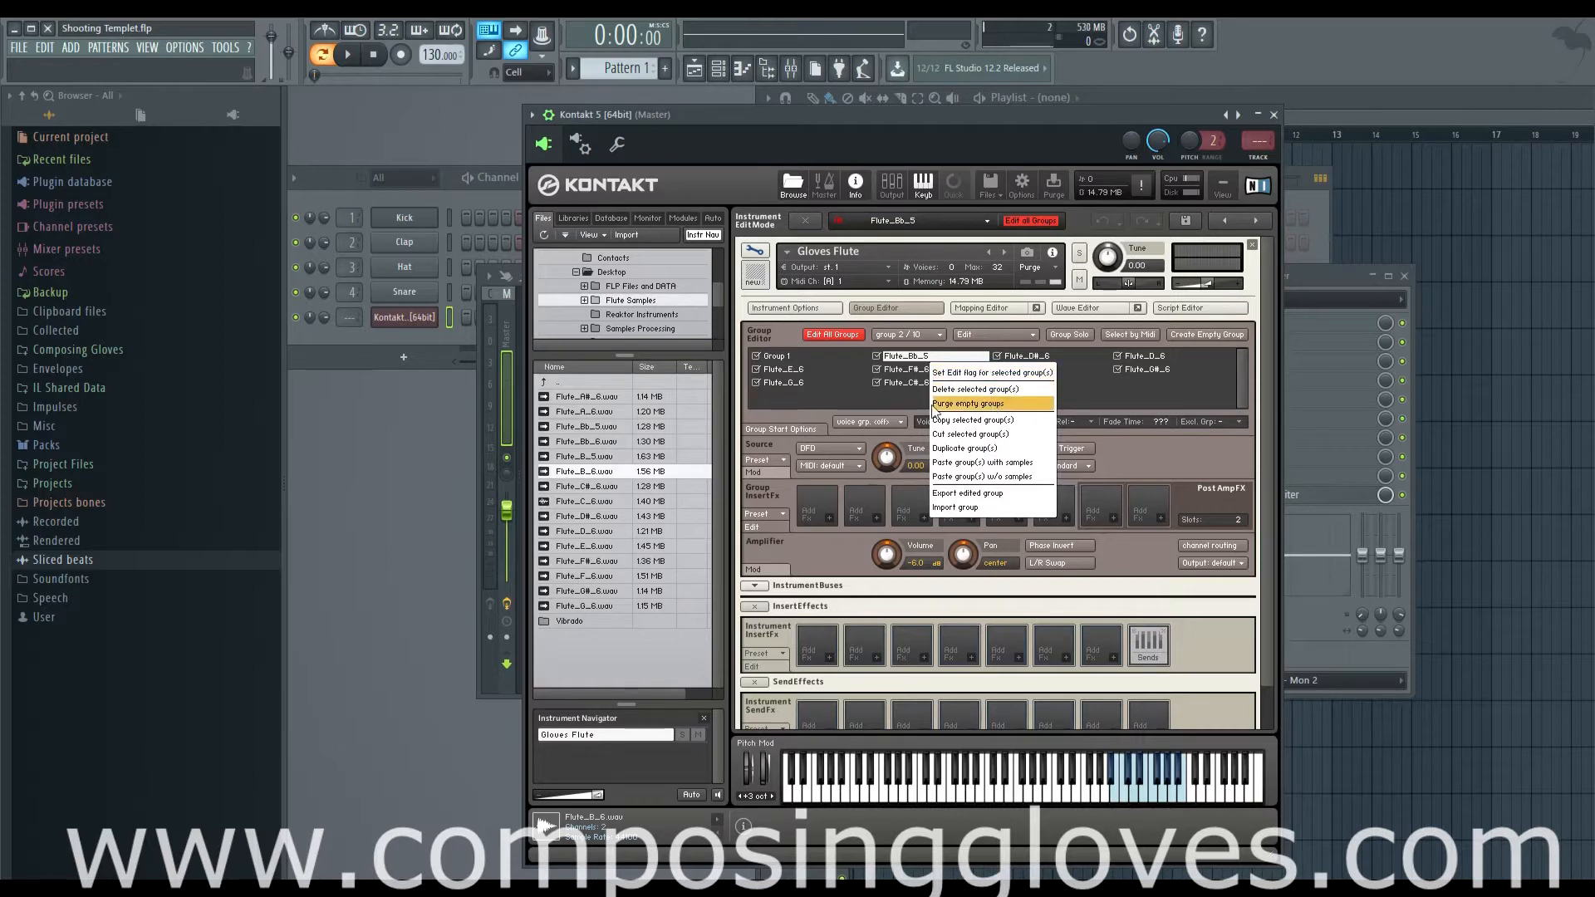
click(1009, 406)
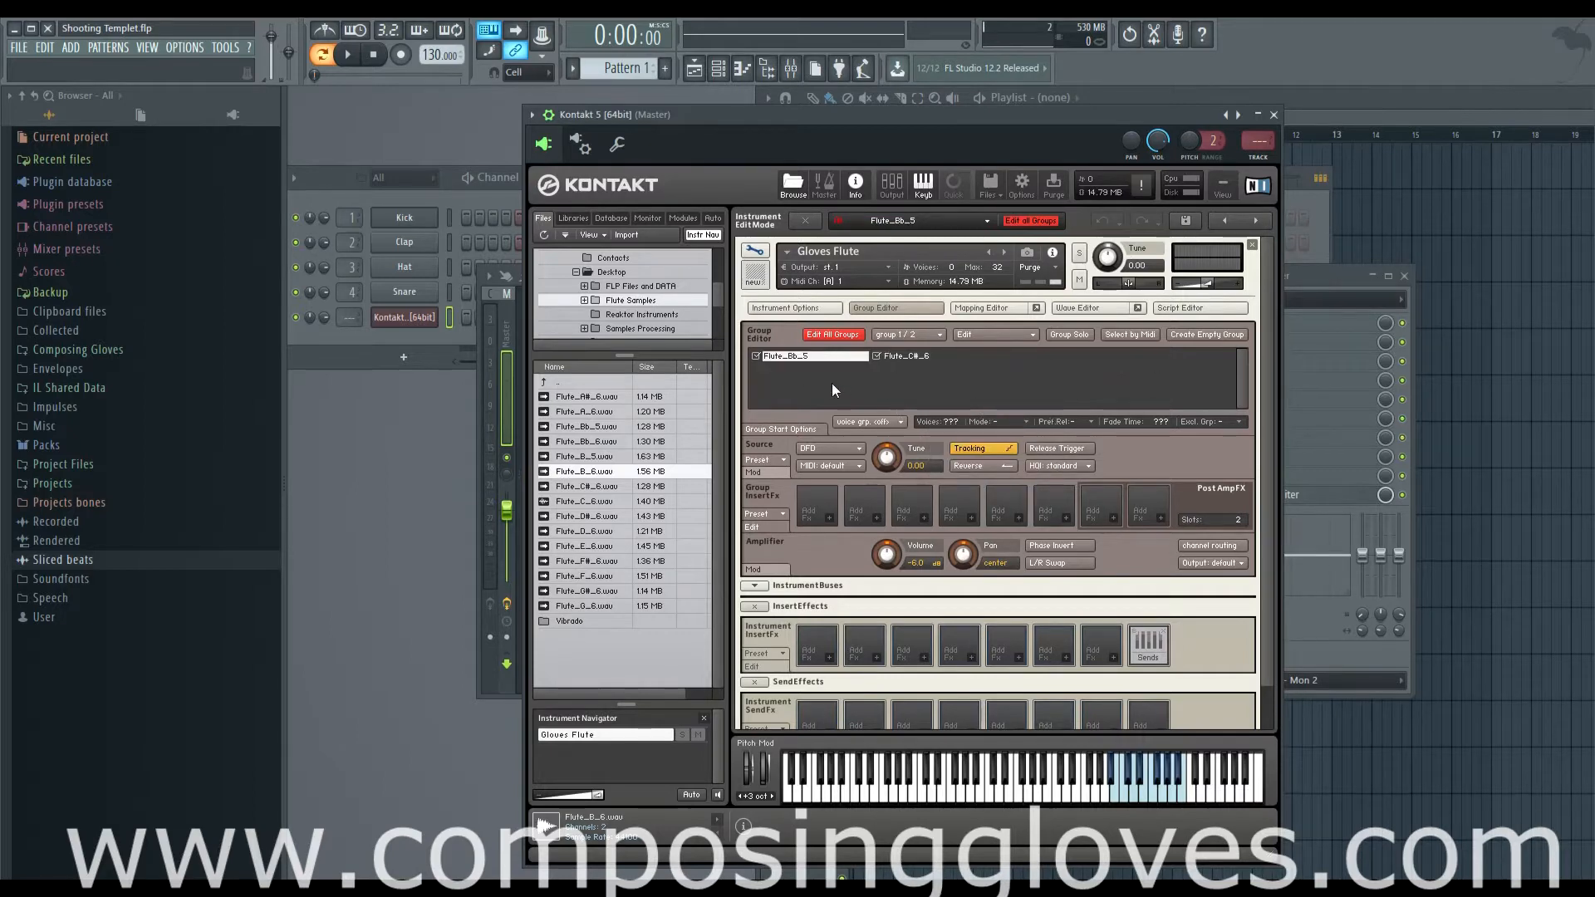
Compare the source settings of the Flute_Bb_5 and Flute_C#_6 groups and show the Mapping Editor alongside the group list.
click(913, 355)
click(828, 356)
click(914, 355)
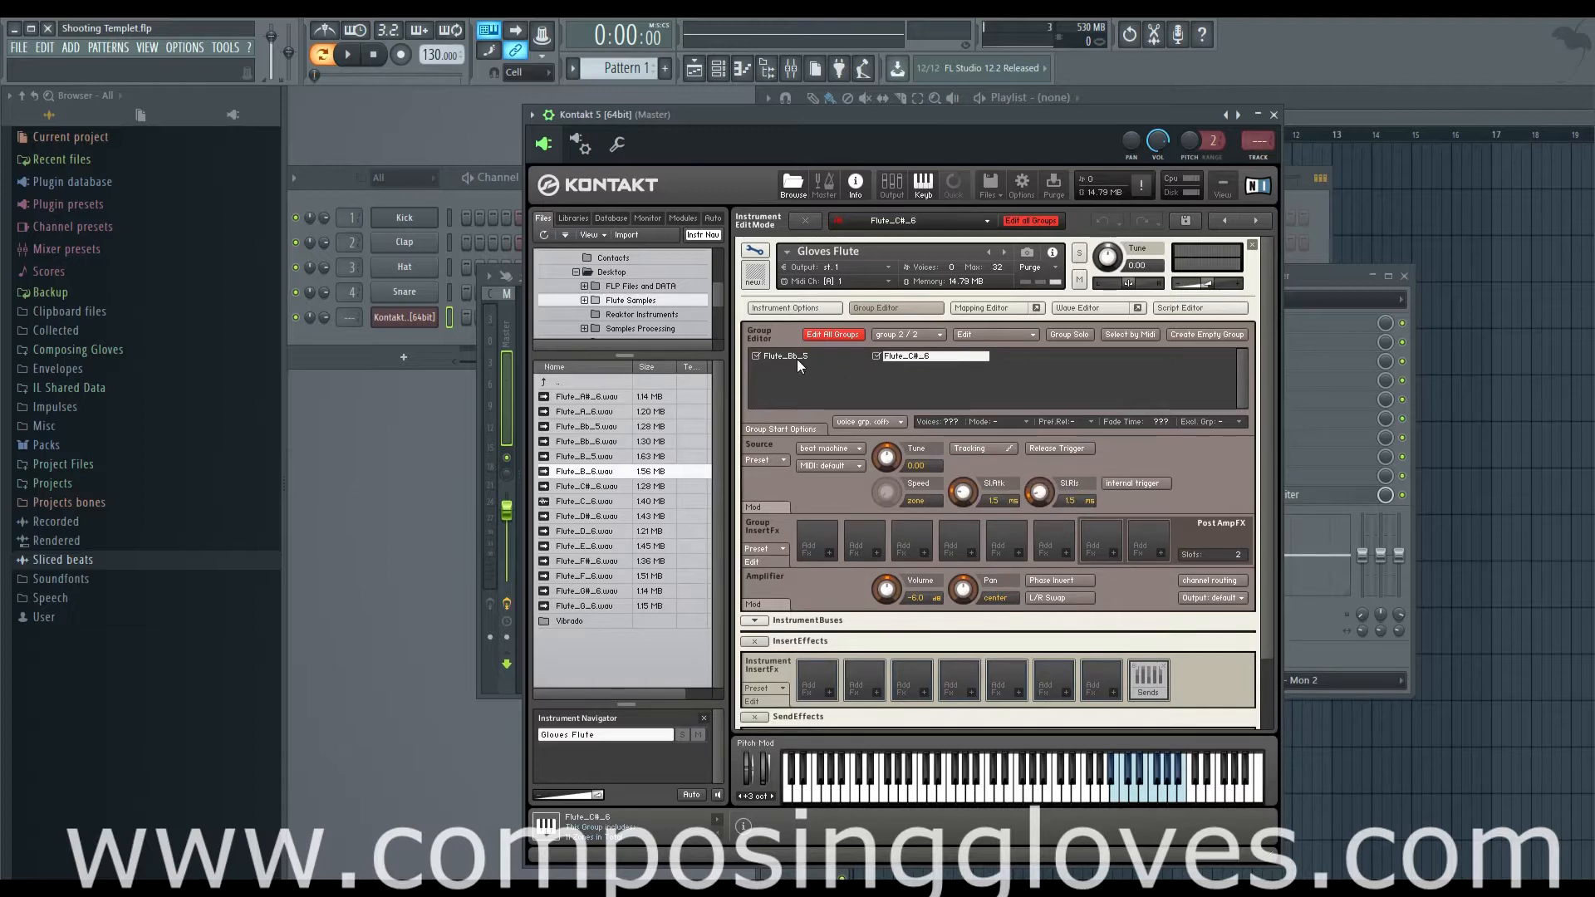
click(981, 309)
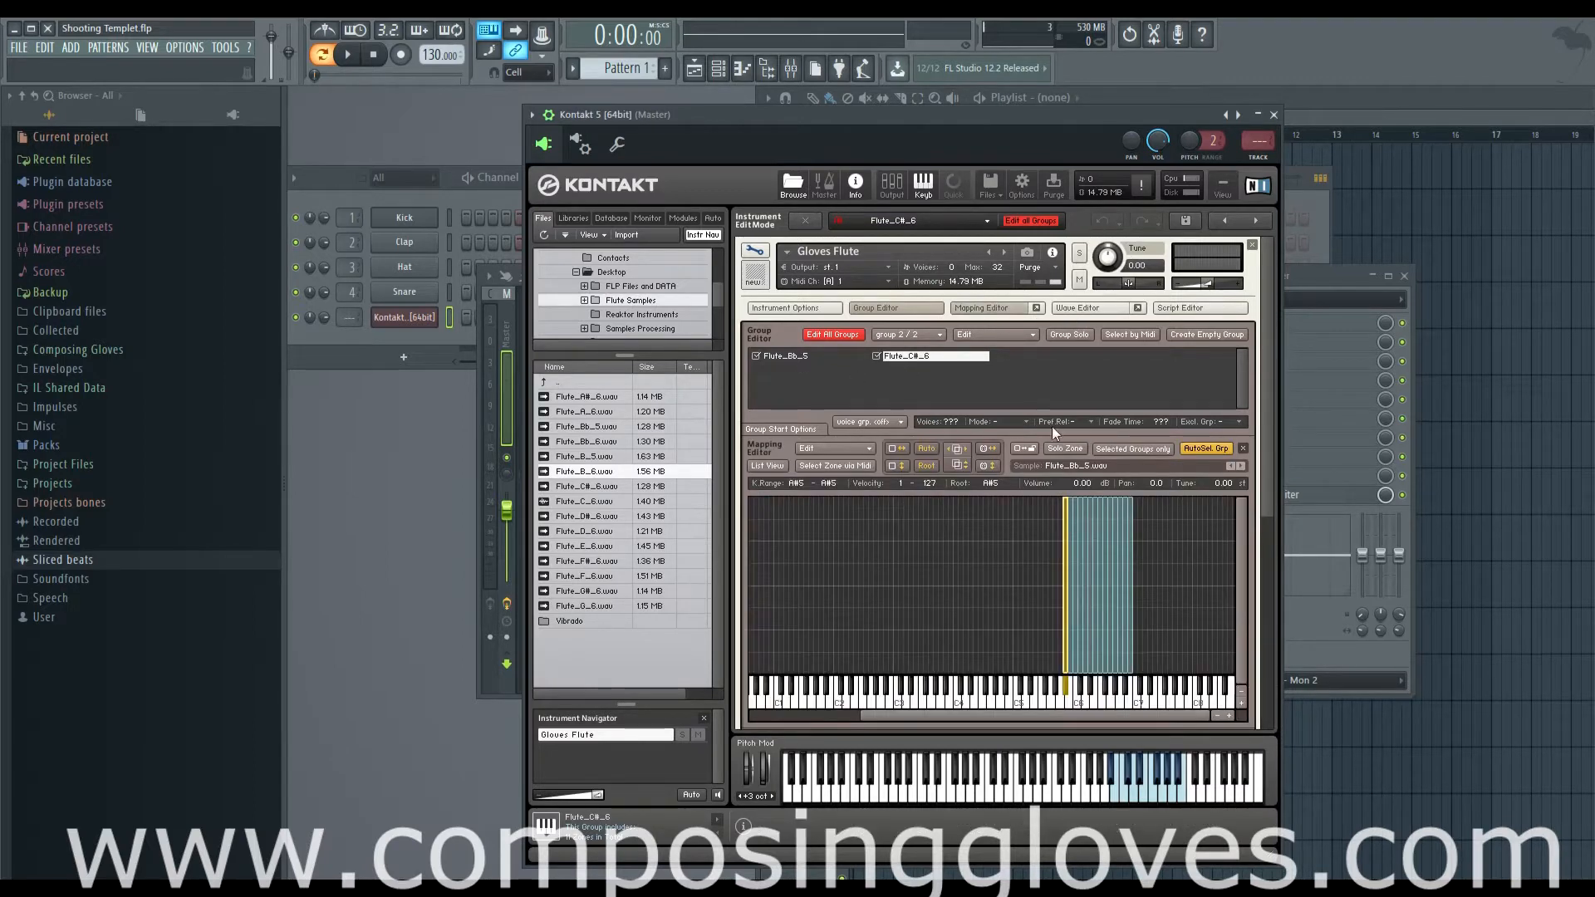
scroll(1253, 494, down, 1)
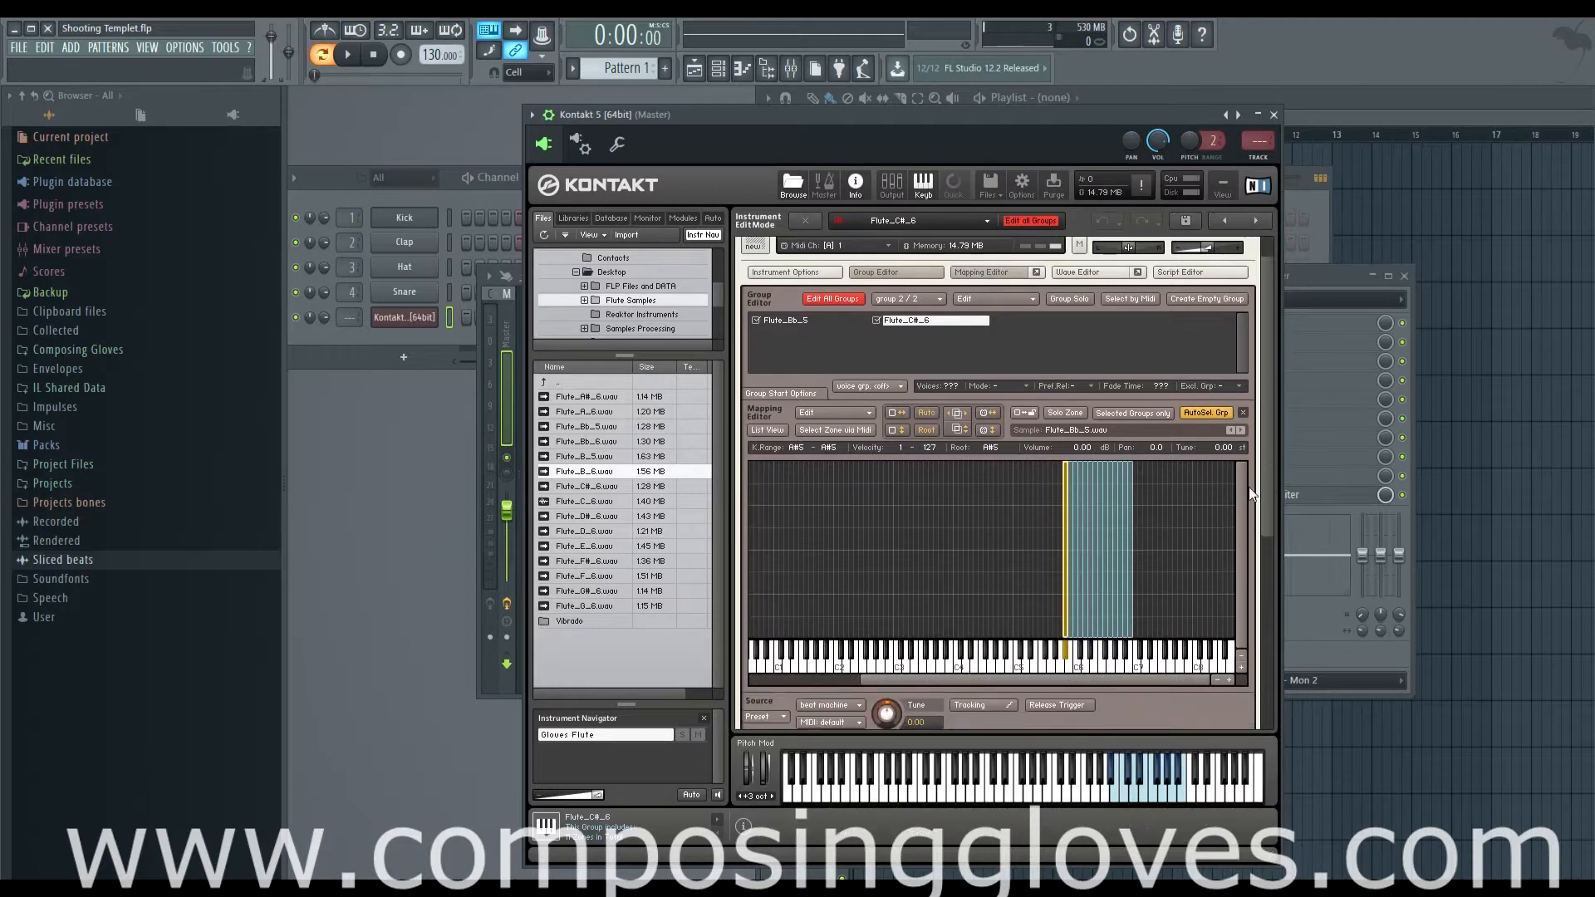
Restrict editing to the Flute_Bb_5 group and restore editing of all groups.
click(783, 320)
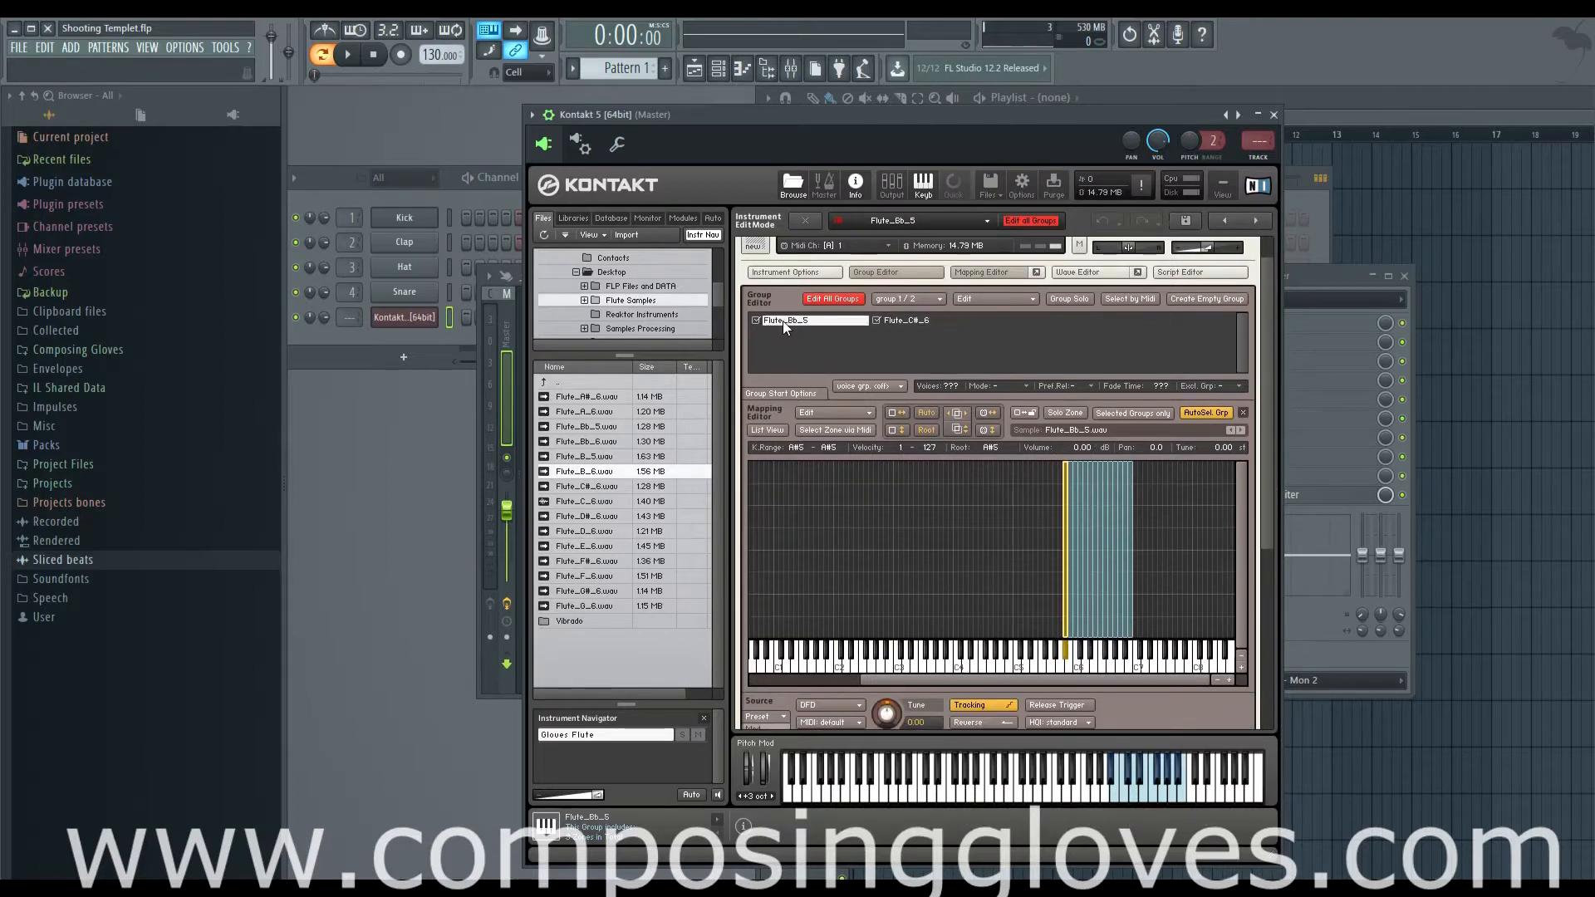
click(876, 320)
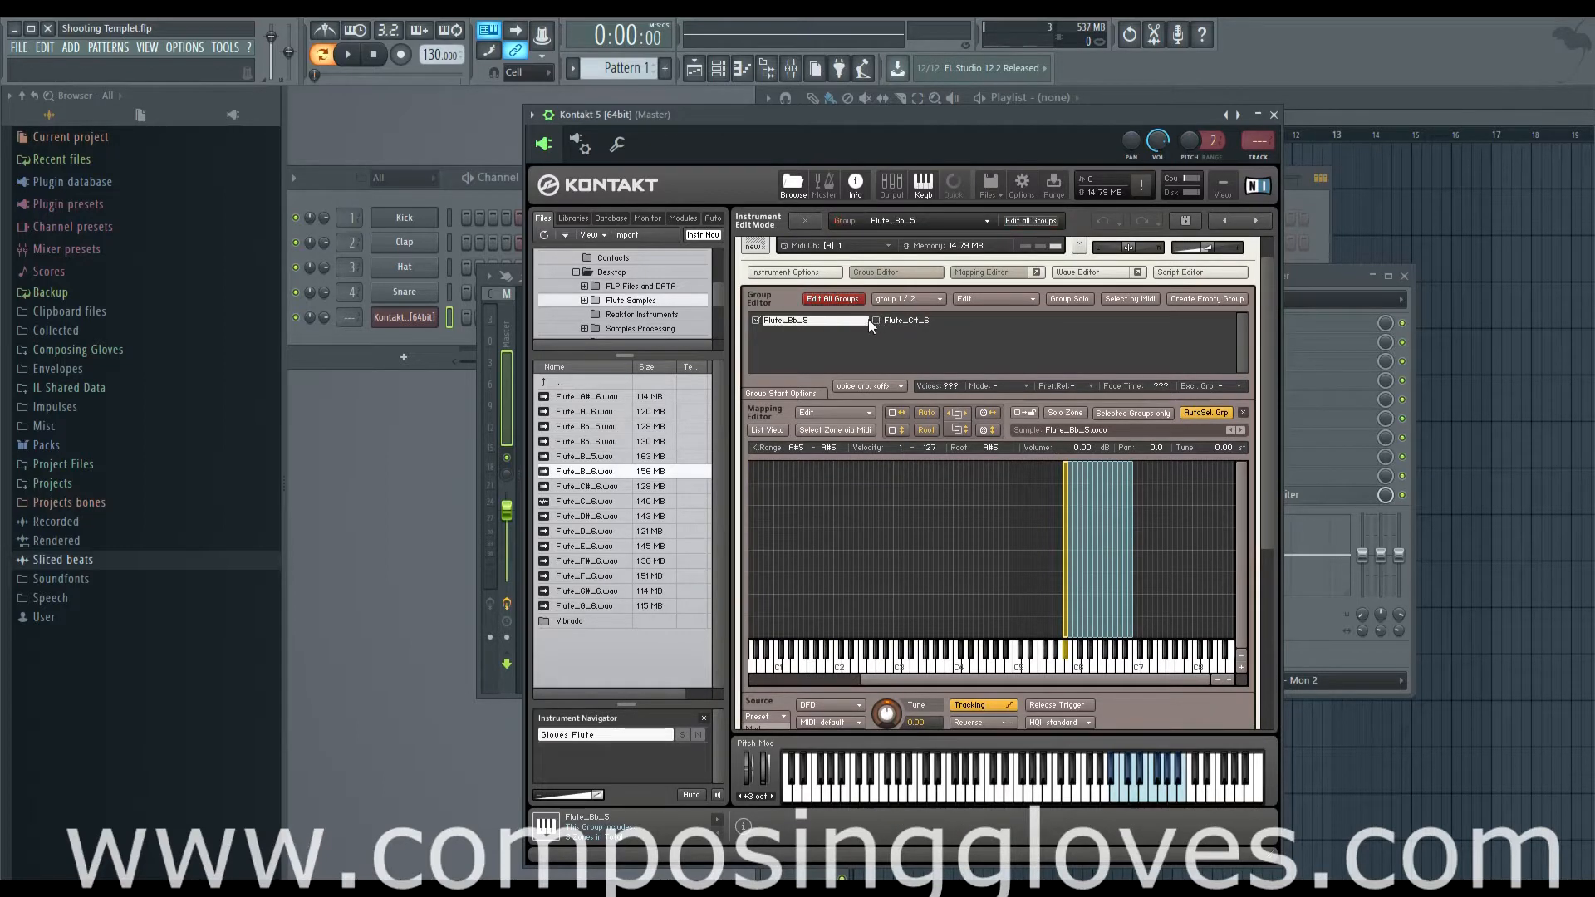
click(841, 300)
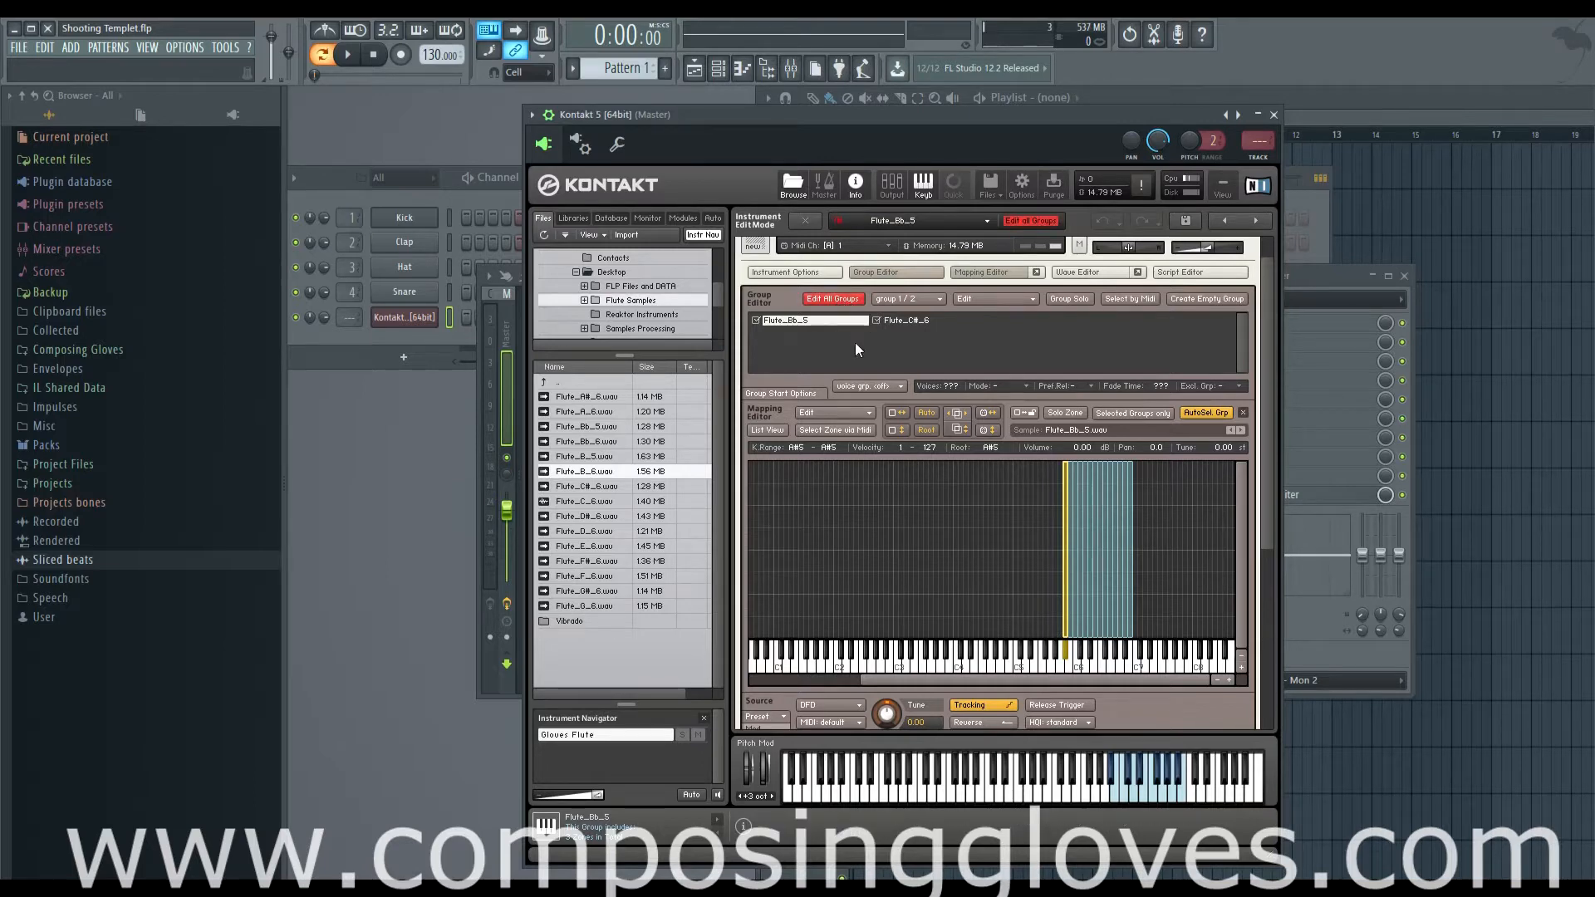
scroll(1264, 435, down, 3)
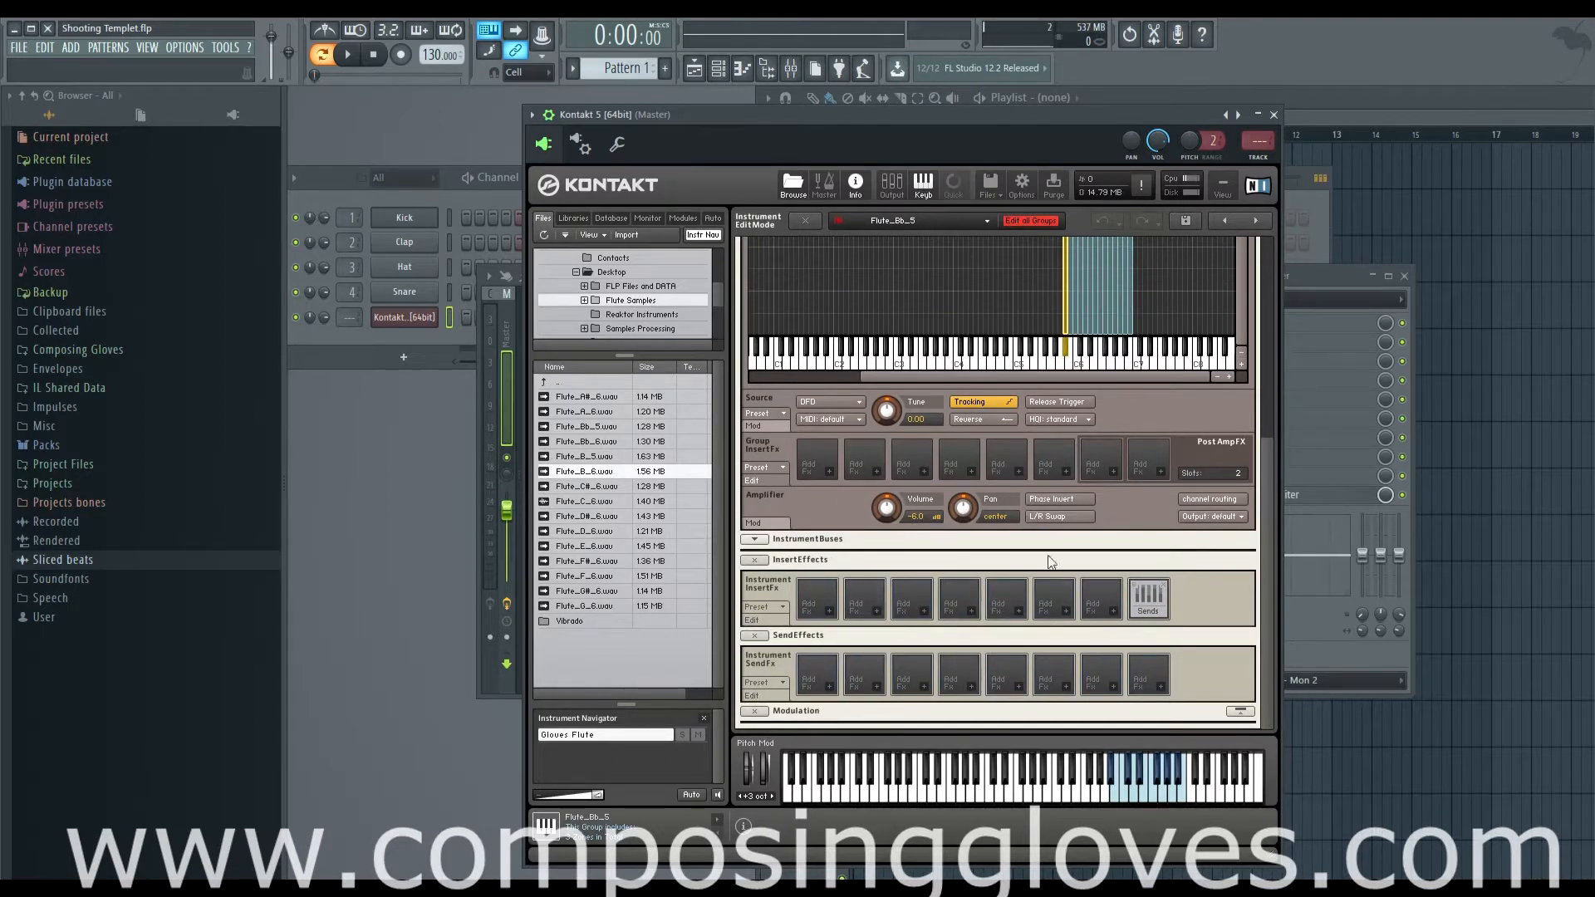
drag(1269, 567, 1273, 386)
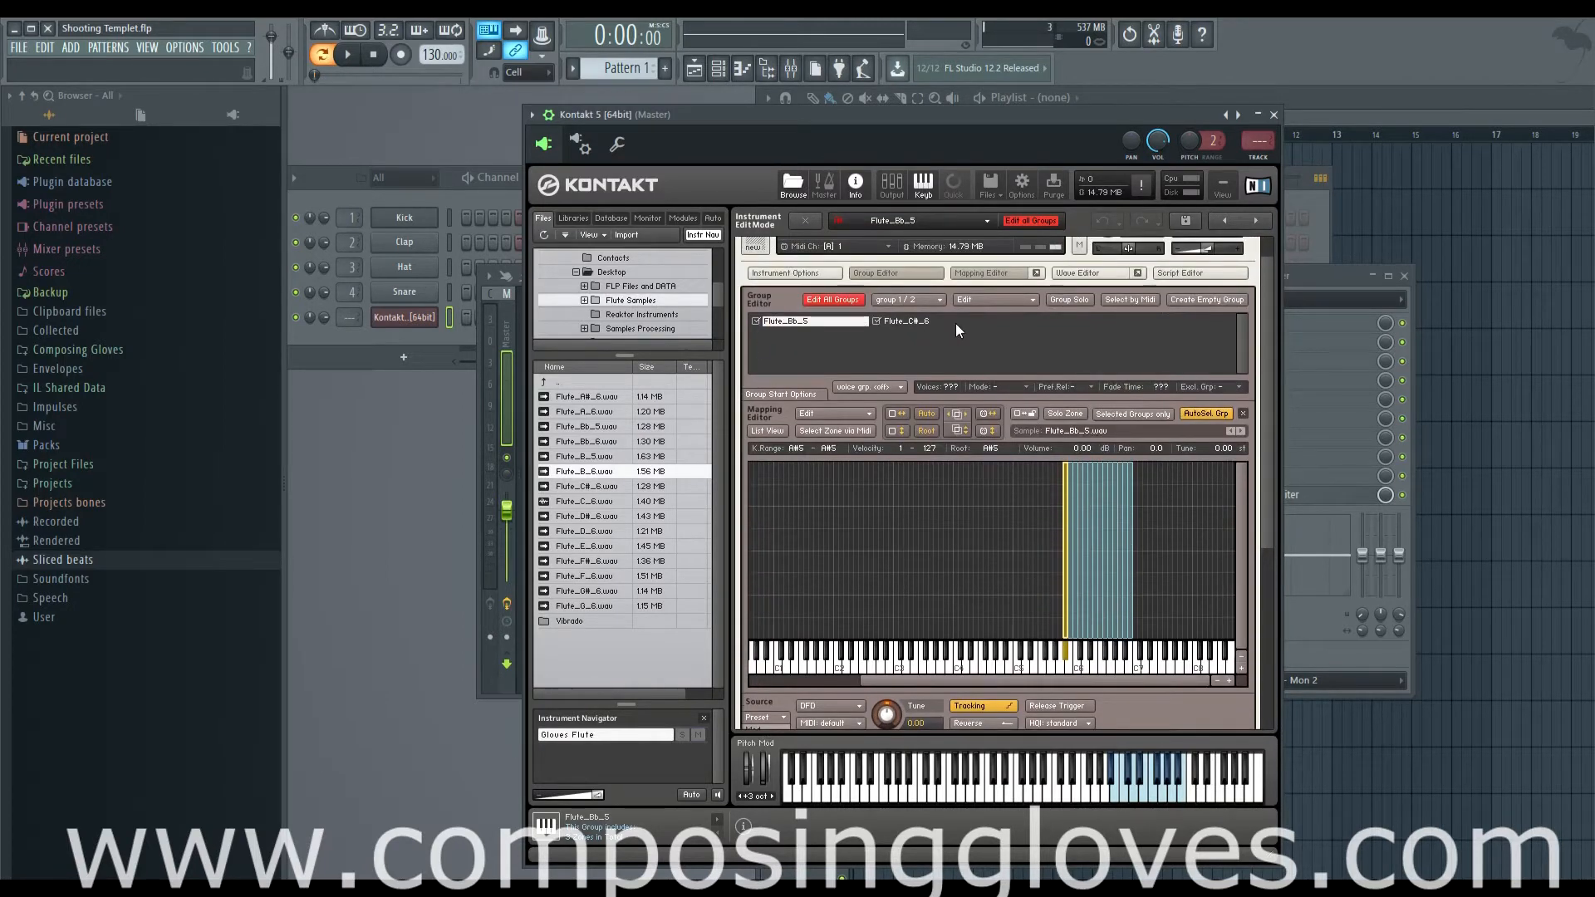
Turn off editing of all groups and delete the Flute_Bb_5 group together with its zones.
click(838, 299)
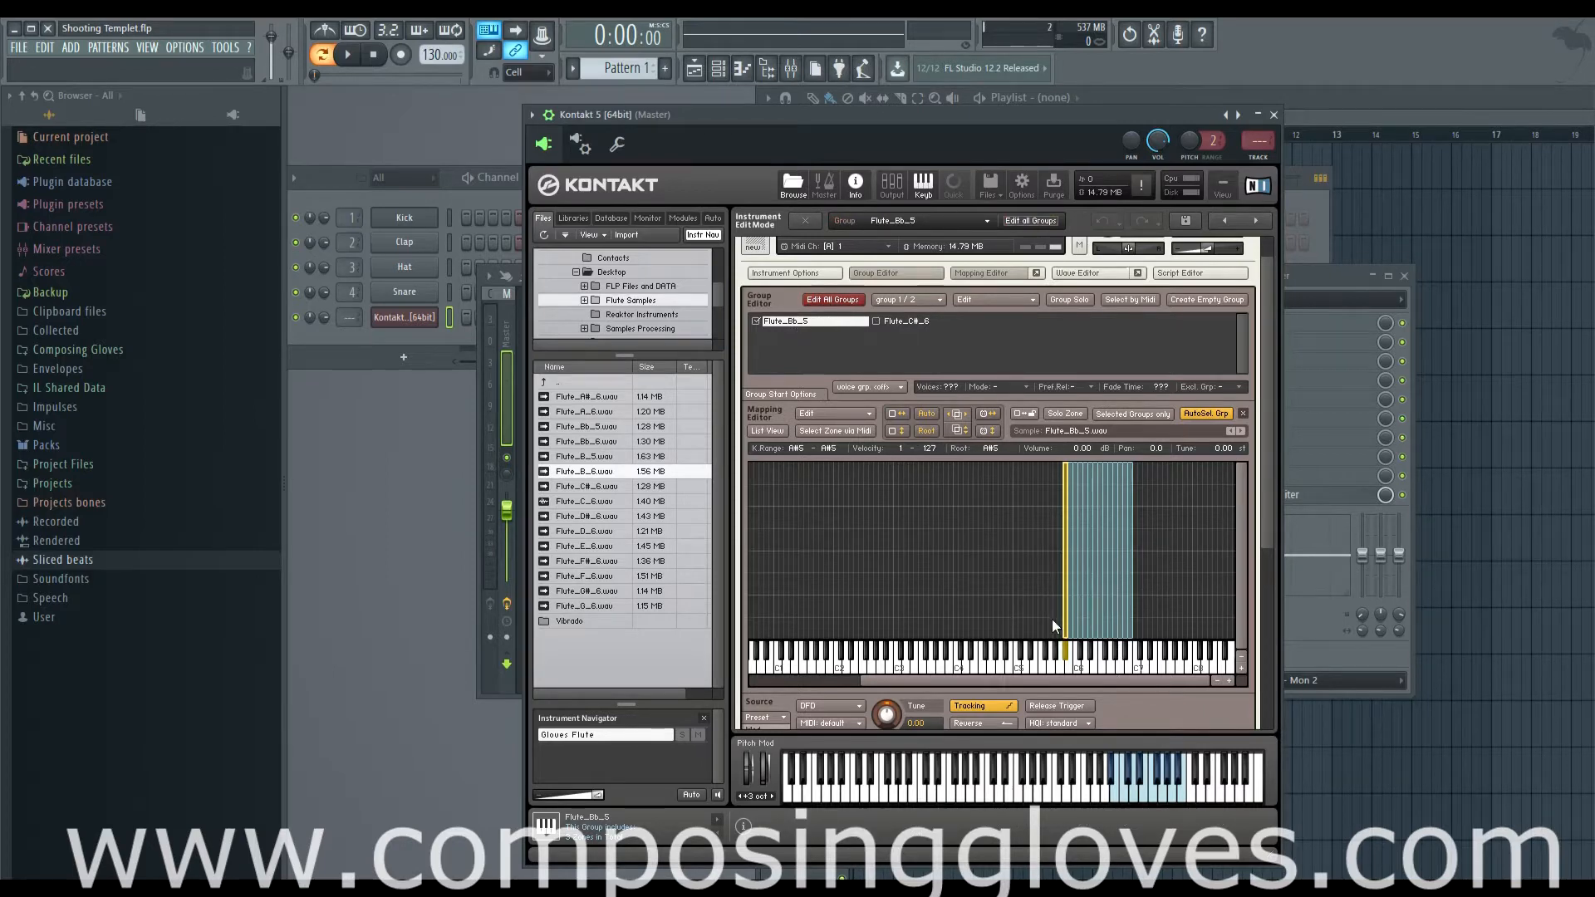
drag(1055, 618, 1072, 637)
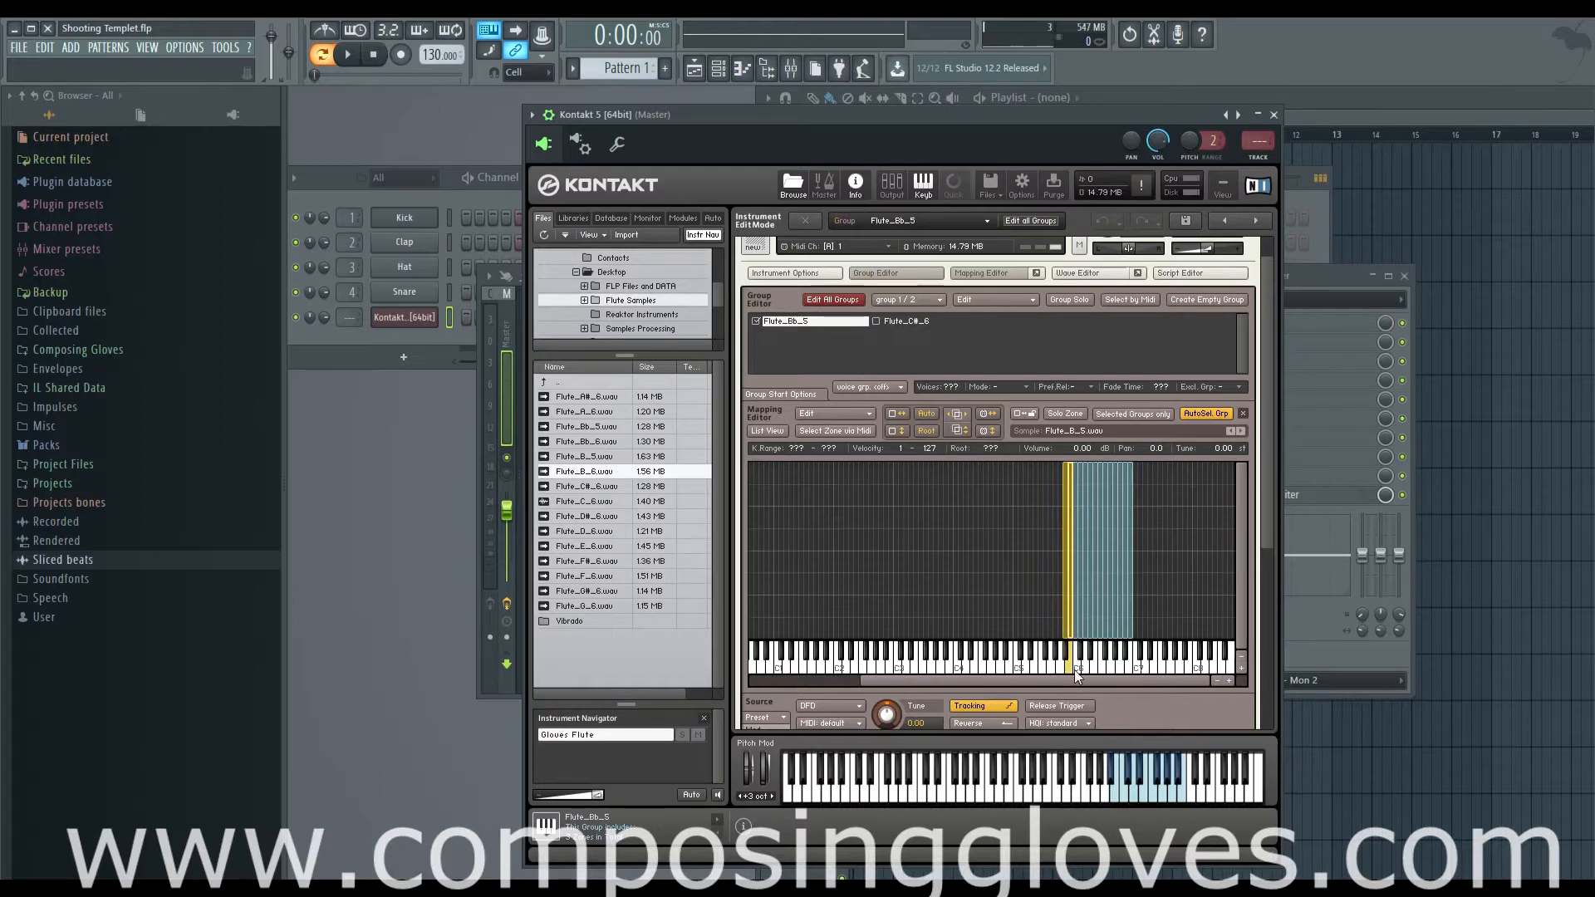
right_click(810, 322)
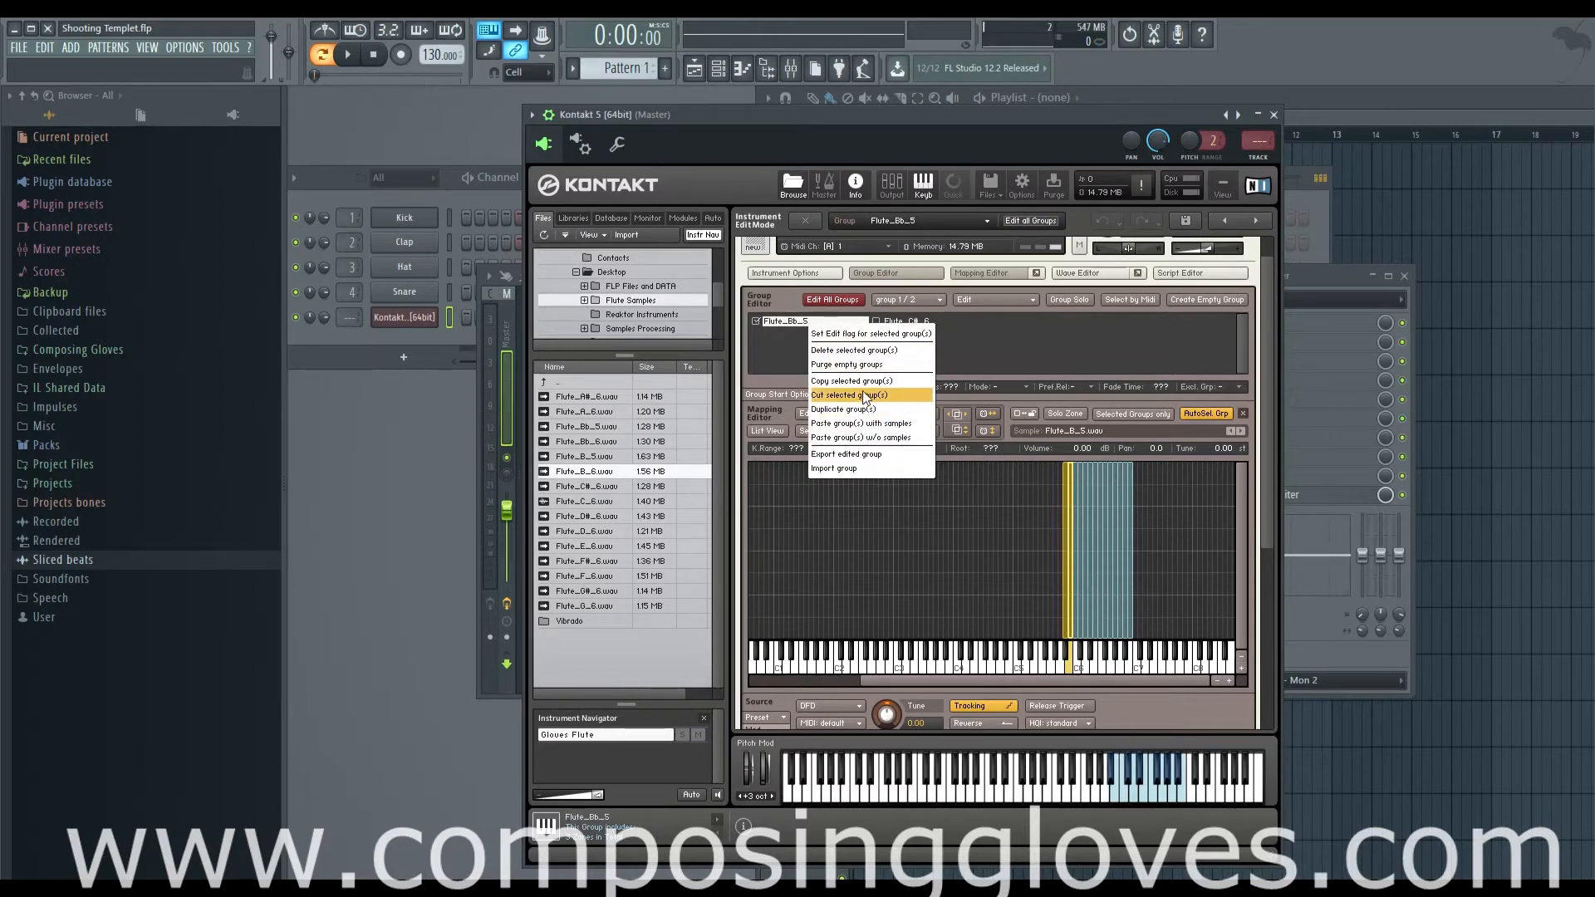
click(853, 351)
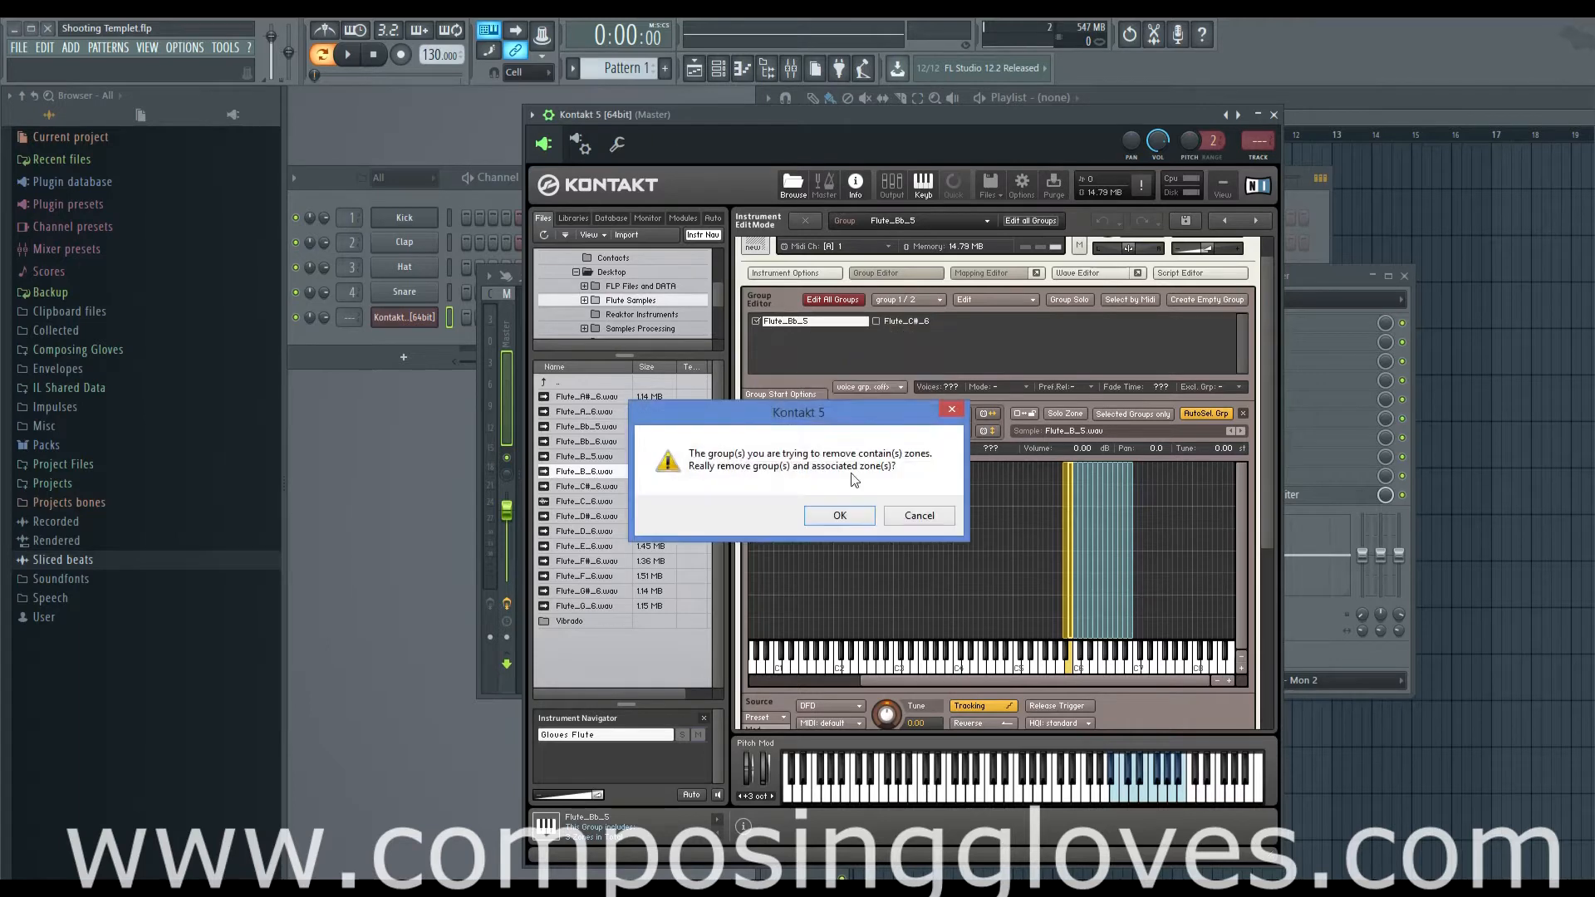
click(849, 520)
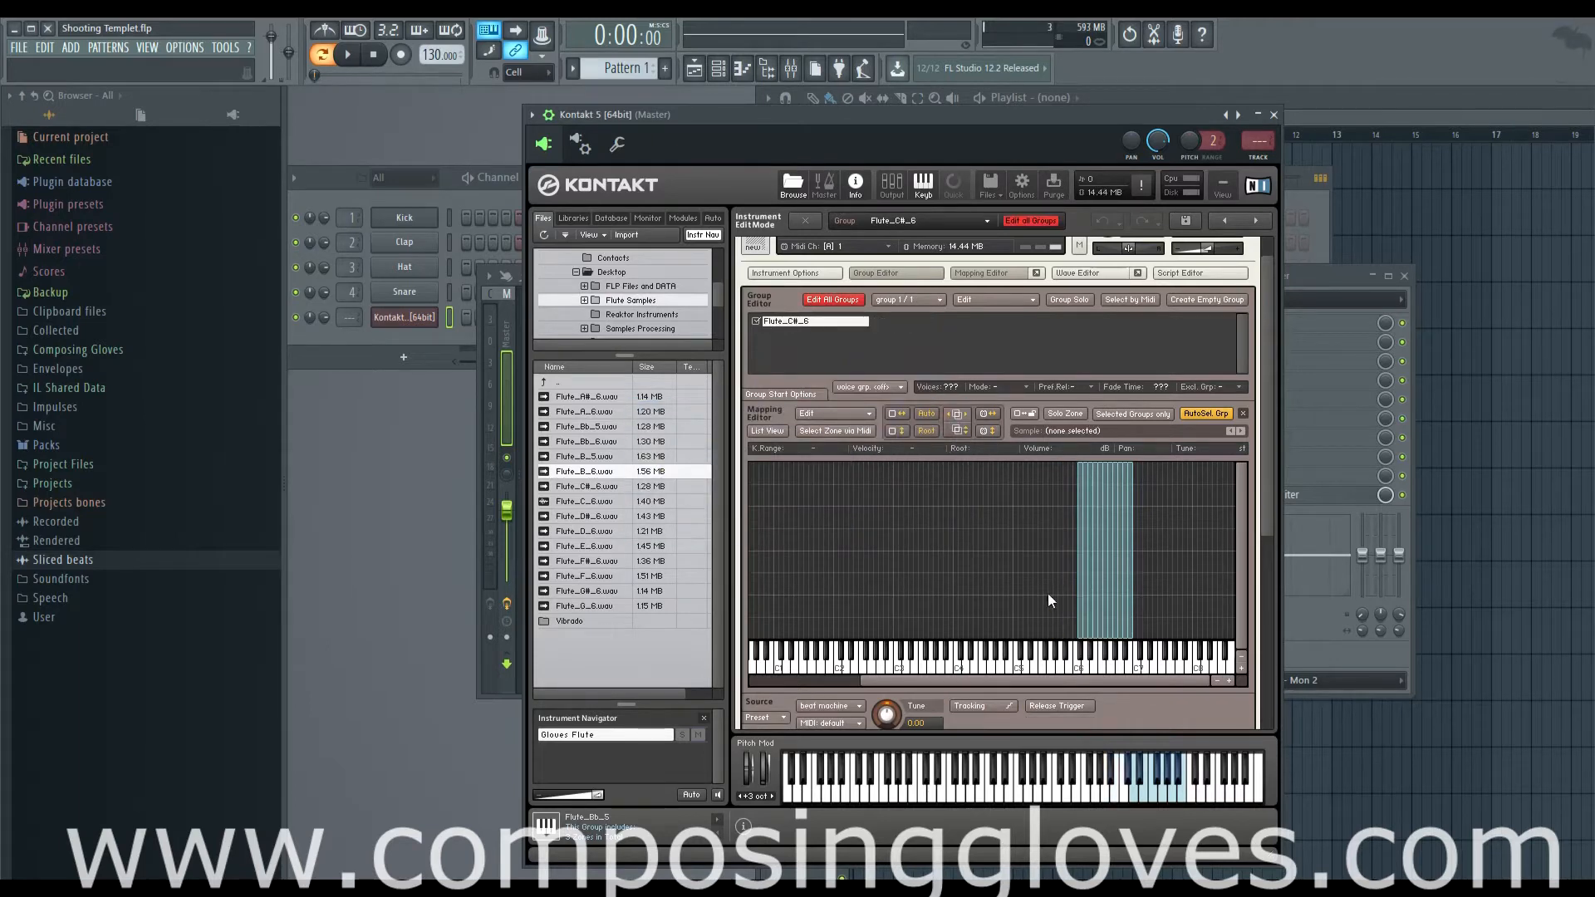
Map Flute_Bb_5.wav and Flute_B_5.wav directly below the remaining zones and rename the group Legato.
drag(988, 558, 1073, 613)
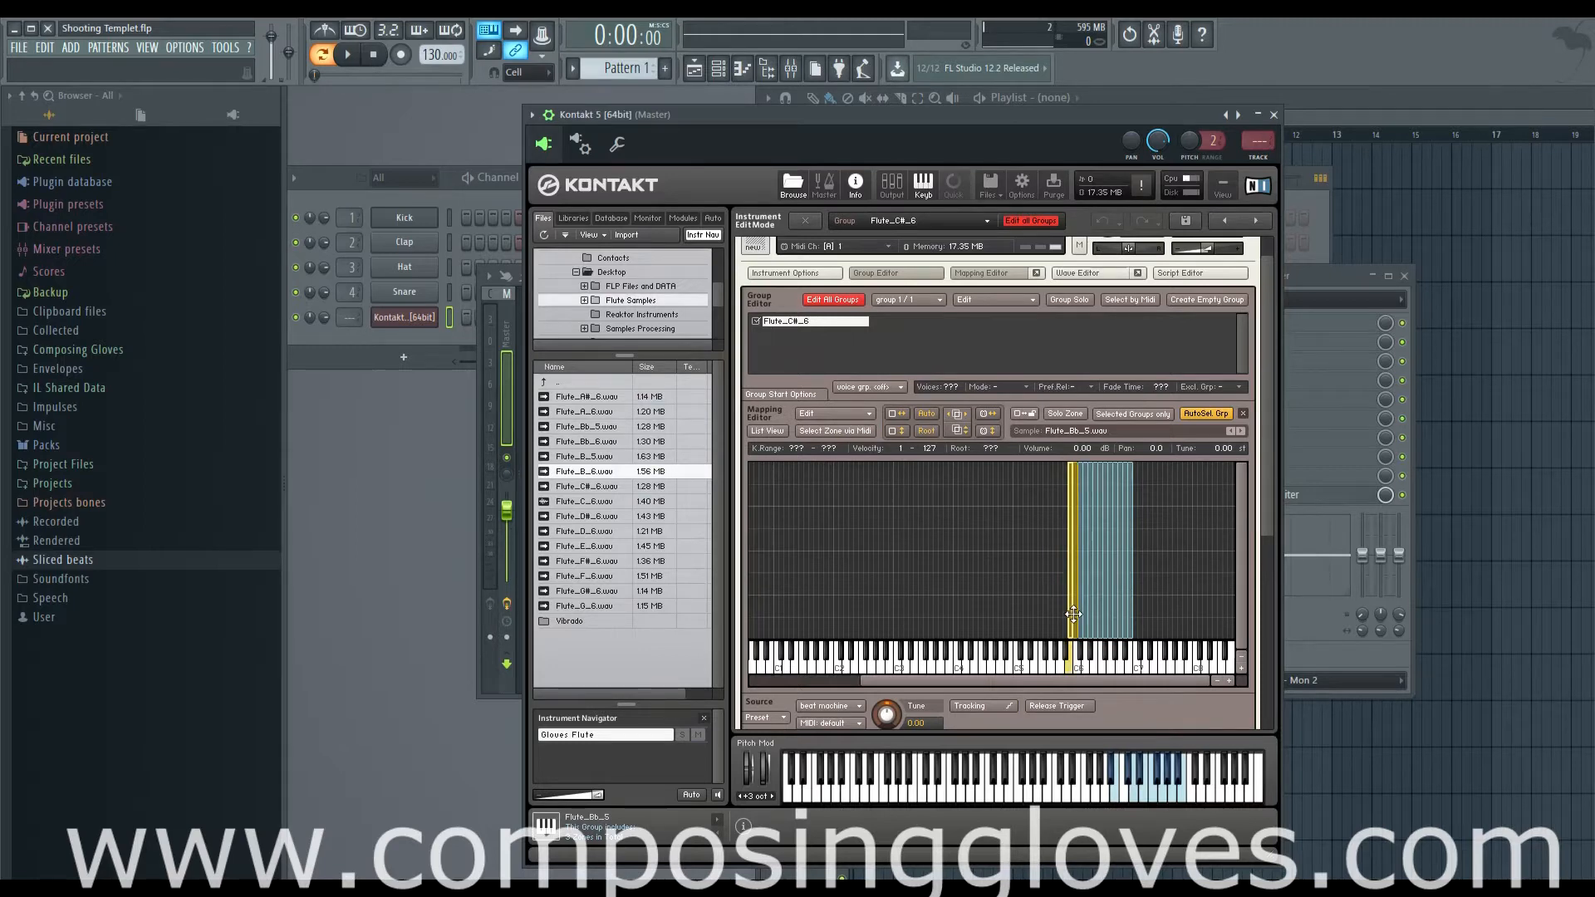
double_click(785, 322)
text(Legato)
key(Return)
Hide the Group Editor and show the Mapping Editor together with the Wave Editor.
drag(1270, 490, 1246, 522)
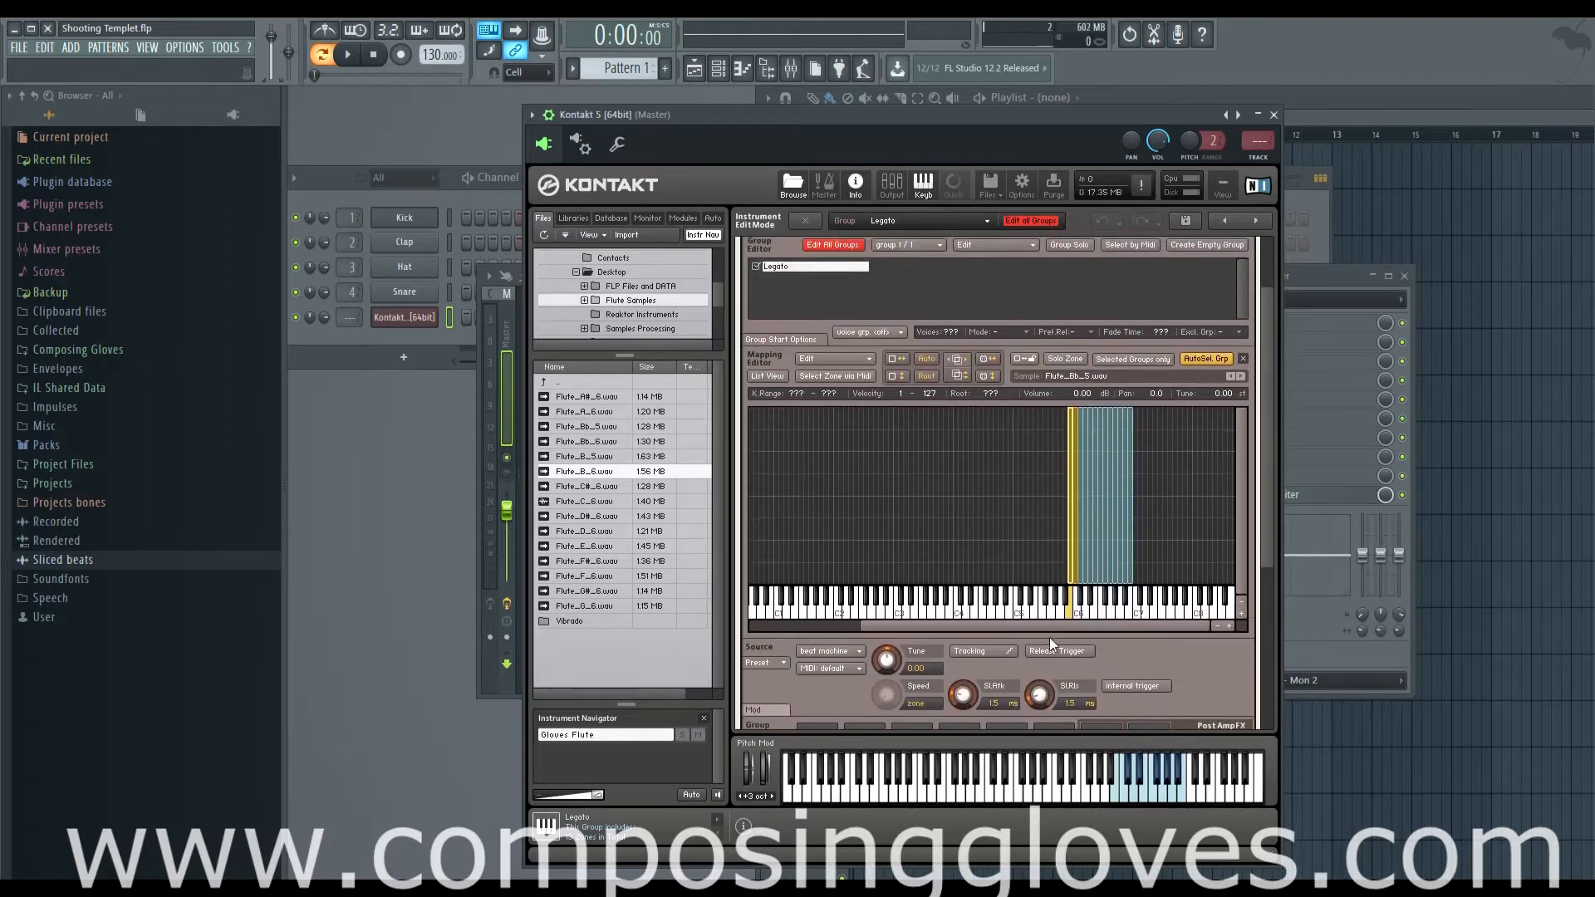
scroll(834, 341, up, 2)
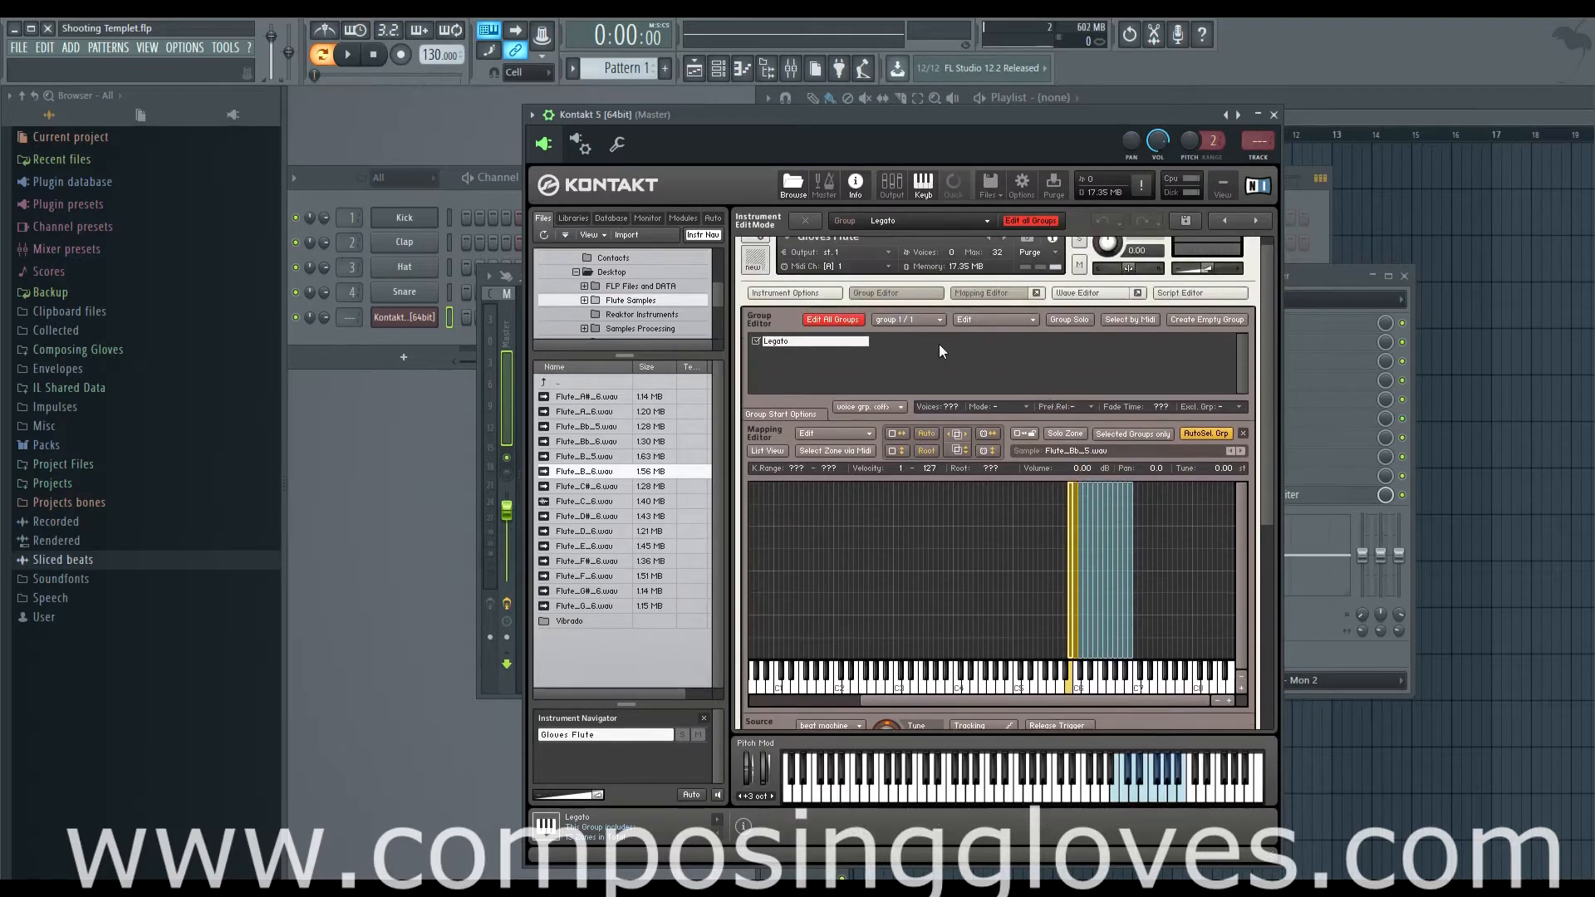
click(909, 293)
click(989, 293)
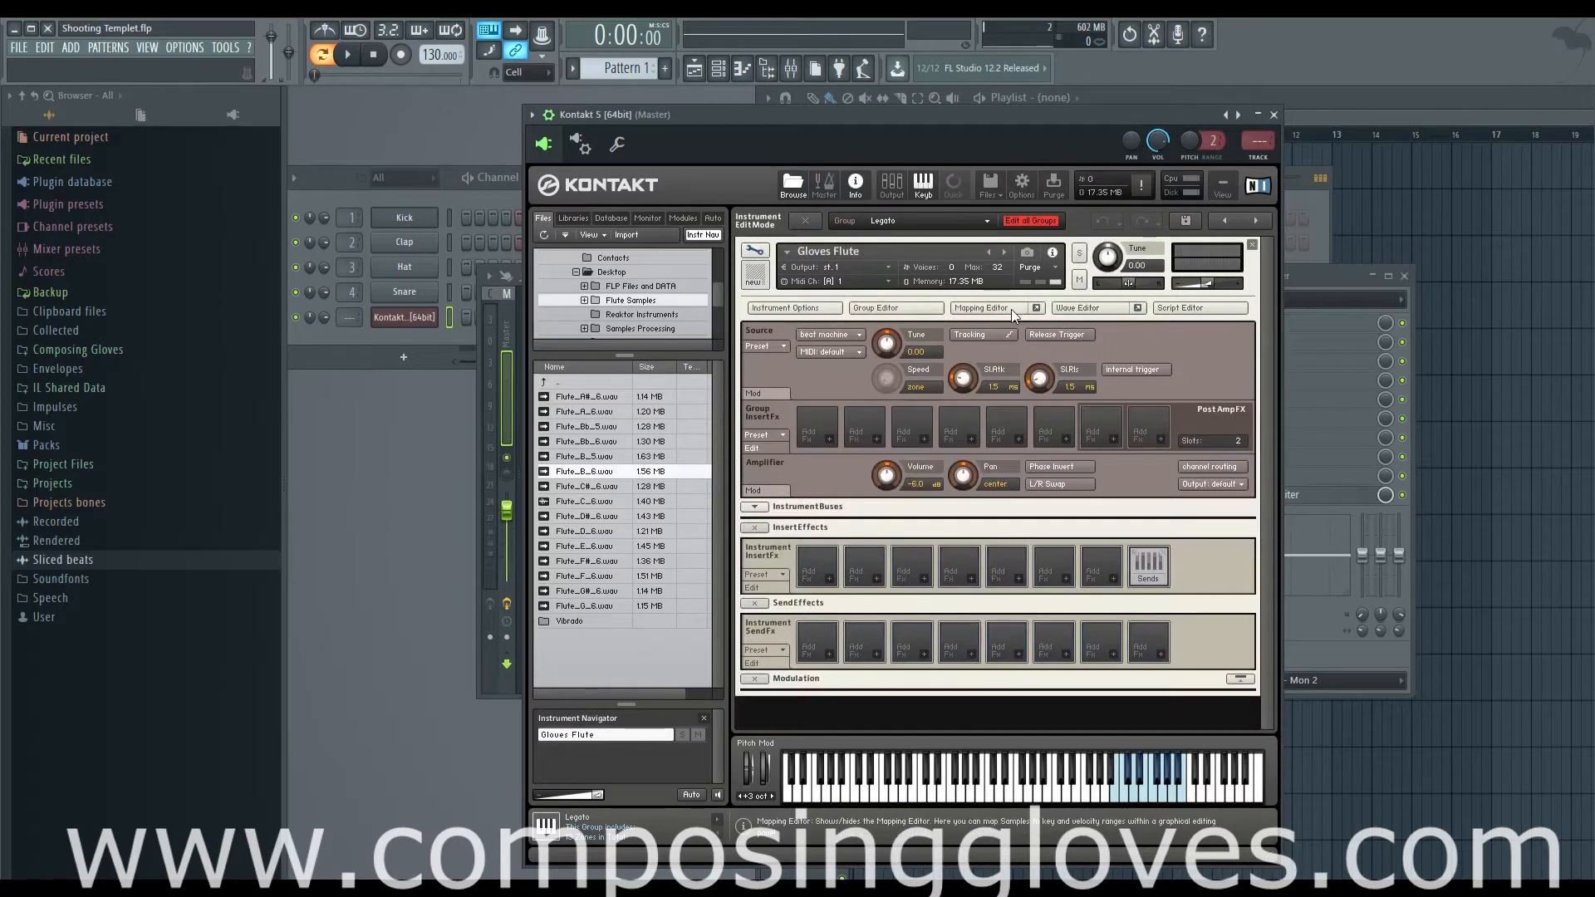
click(1010, 309)
click(1103, 306)
mouse_move(1263, 430)
mouse_down()
mouse_move(1269, 527)
mouse_move(1257, 416)
mouse_up()
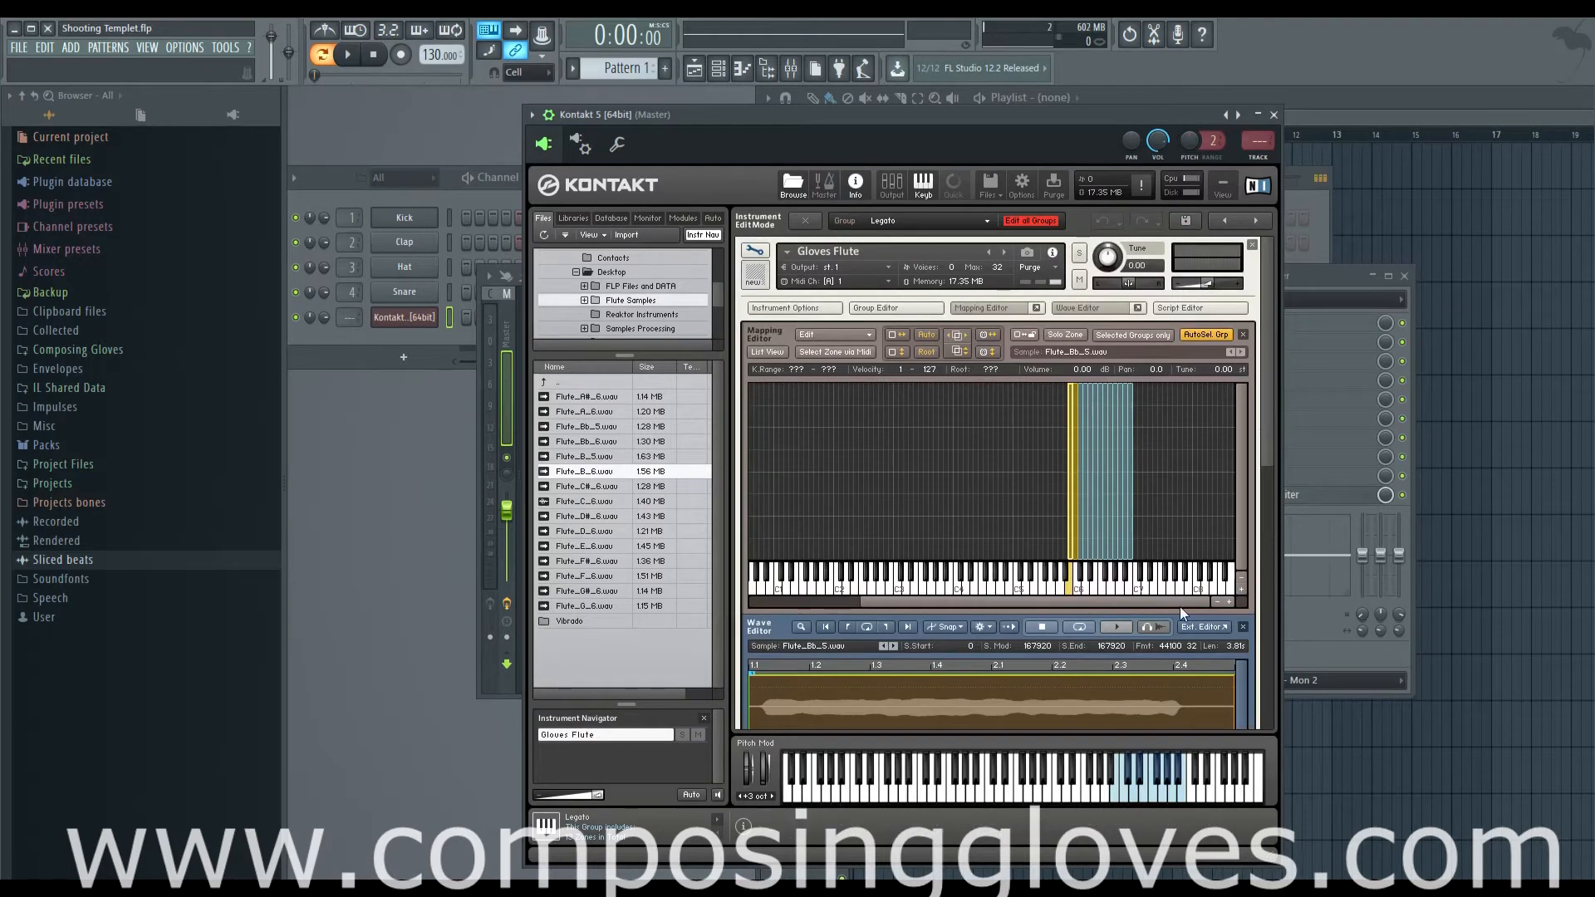
Inspect the mapped flute zones and their sample names up close in the Mapping Editor.
click(1228, 602)
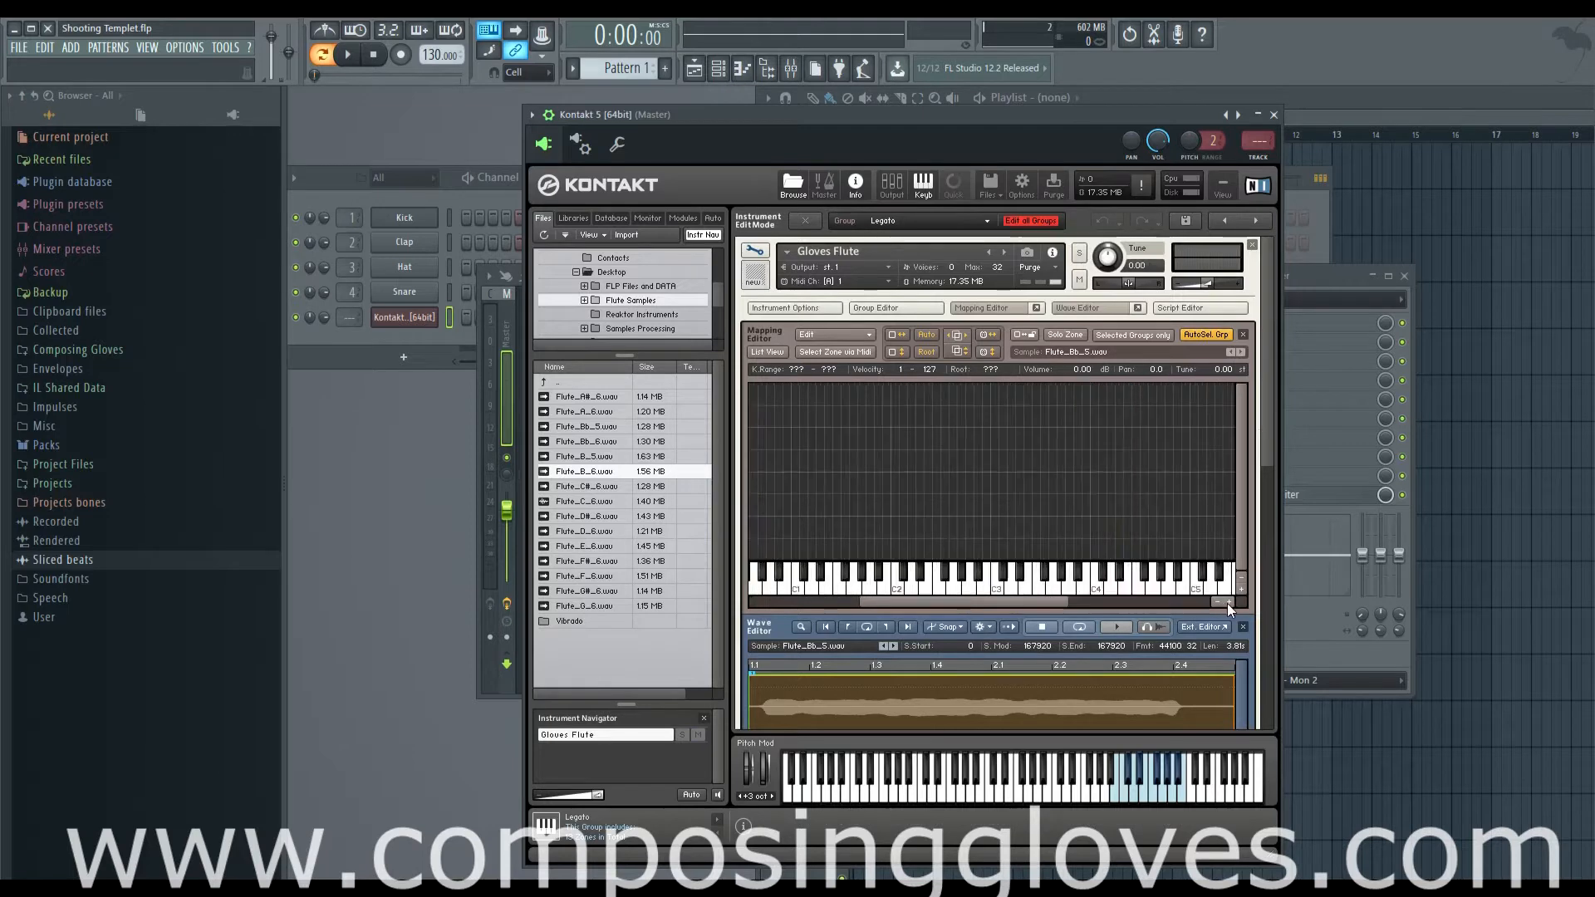
drag(947, 606, 1130, 598)
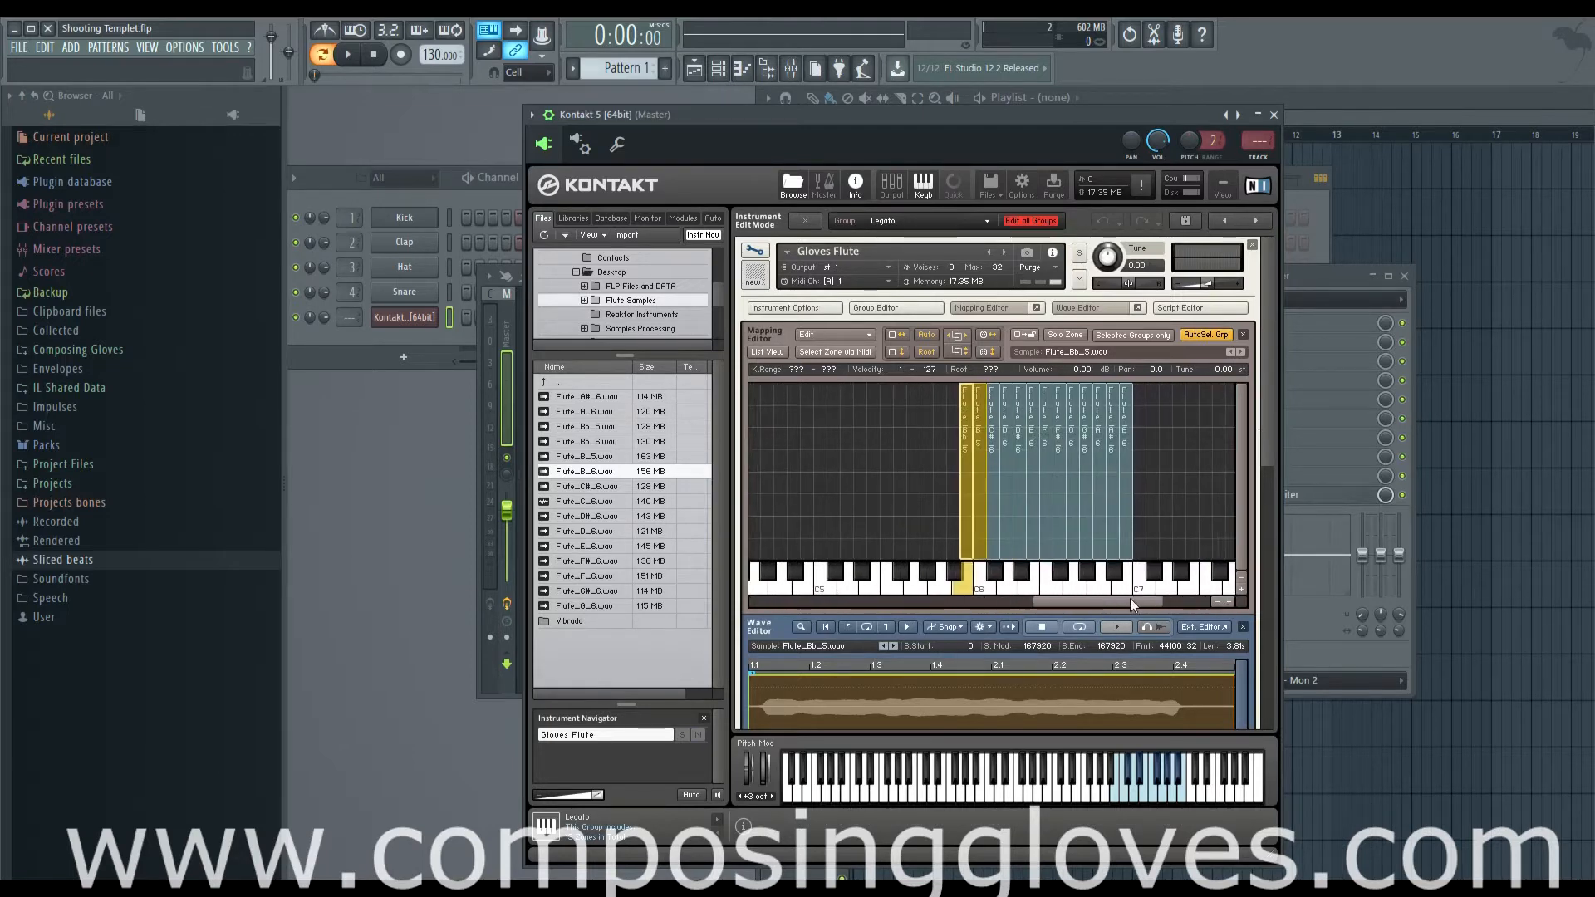
click(1217, 602)
click(1217, 602)
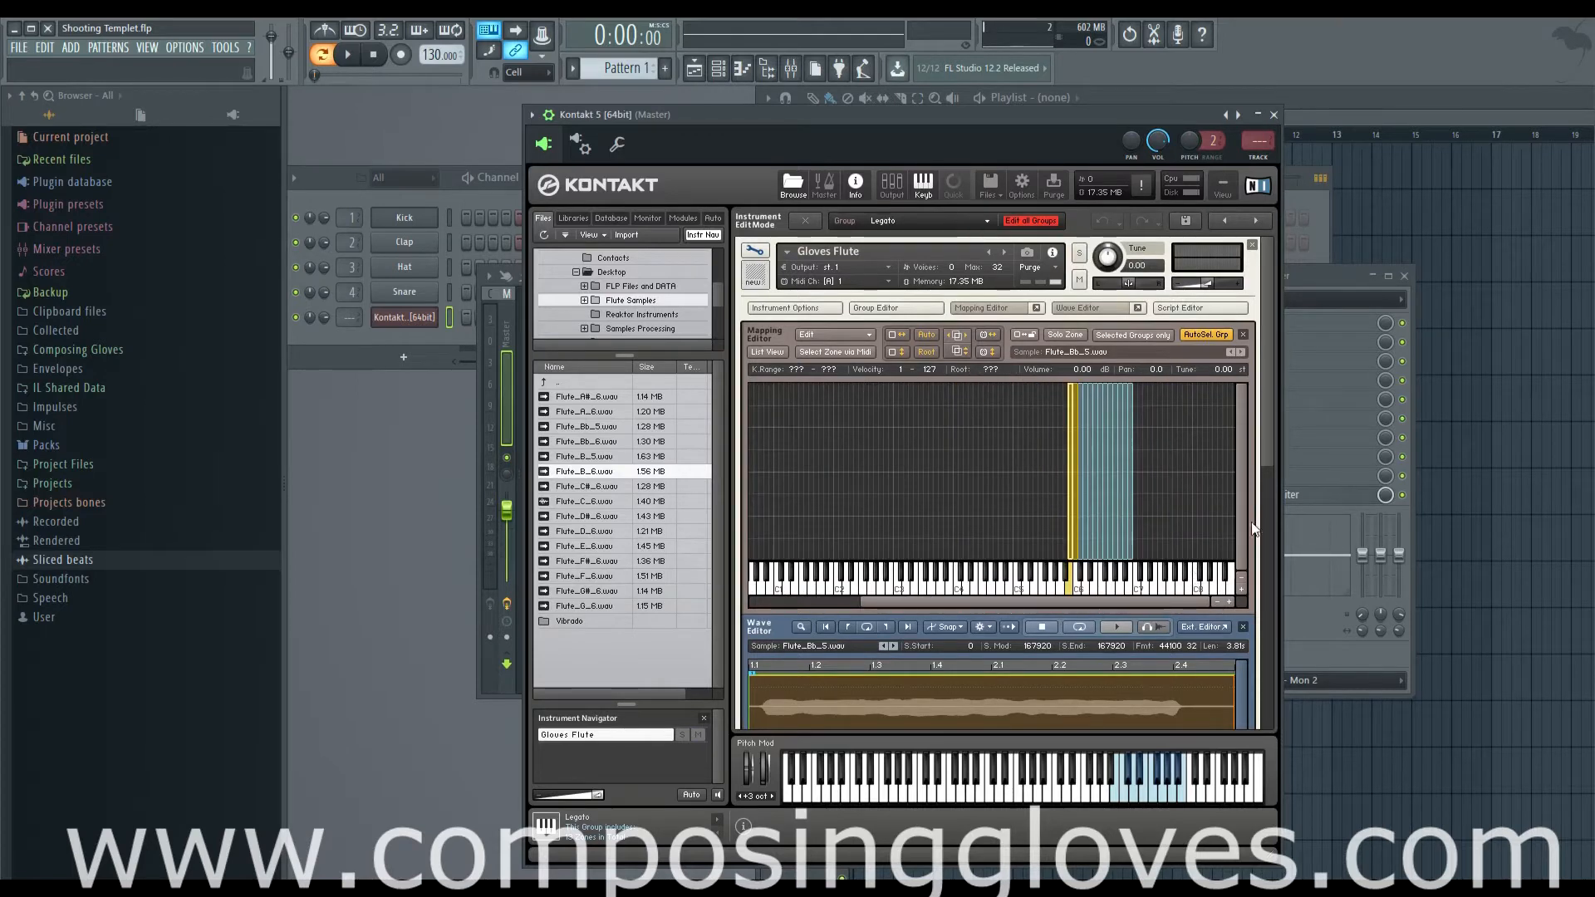
Try lowering the upper velocity limit of all mapped flute zones to 64, restoring it to 127.
right_click(1173, 405)
click(1029, 457)
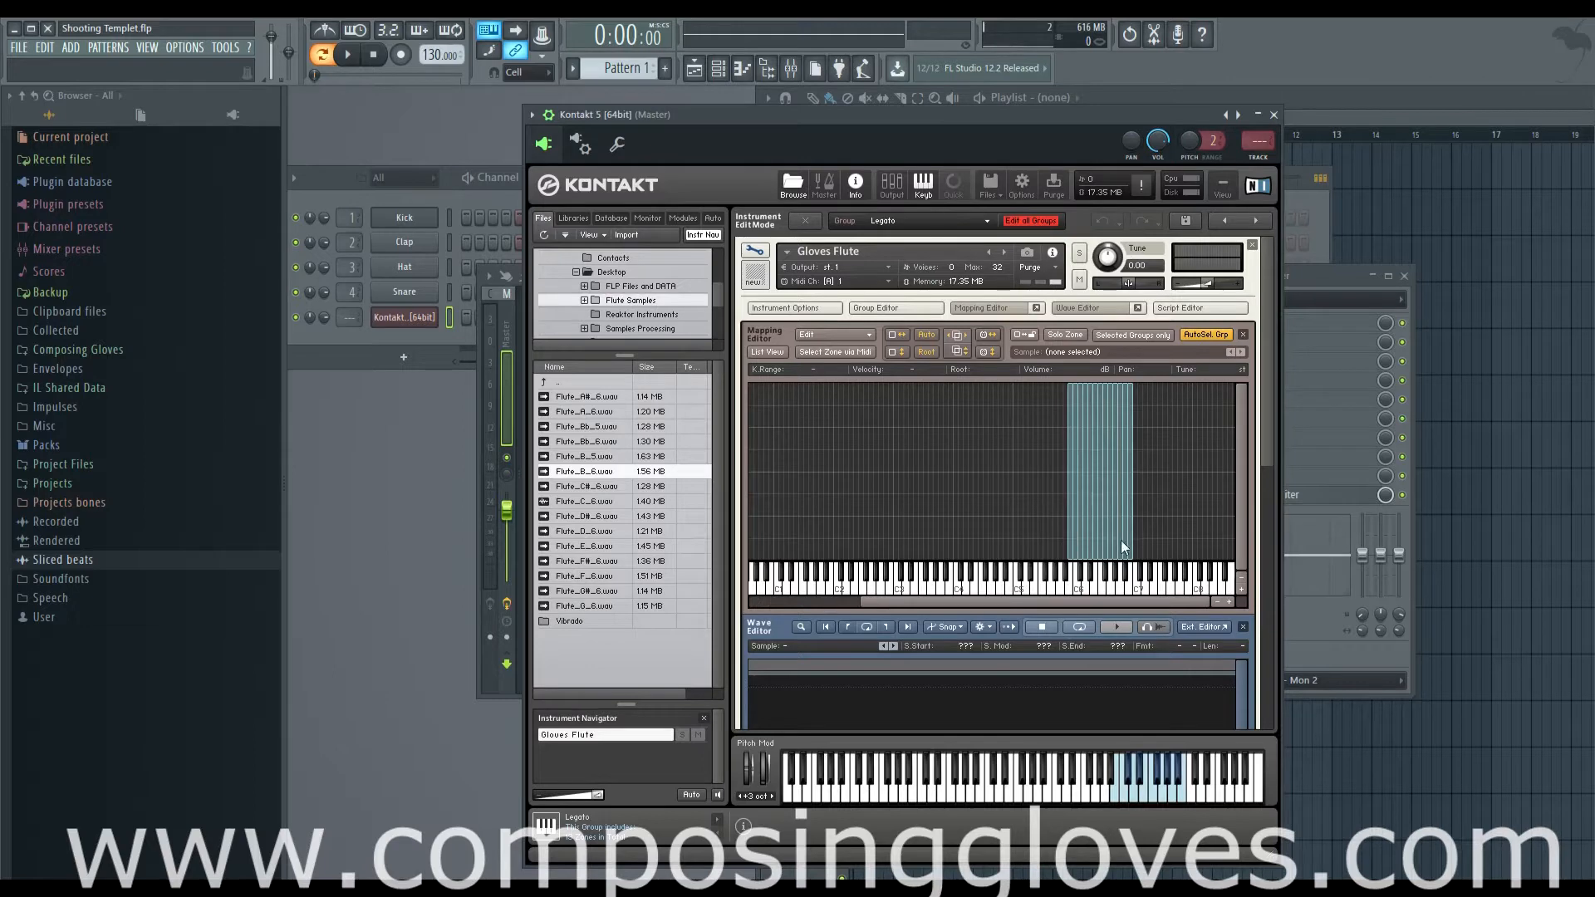
drag(1040, 519, 1215, 537)
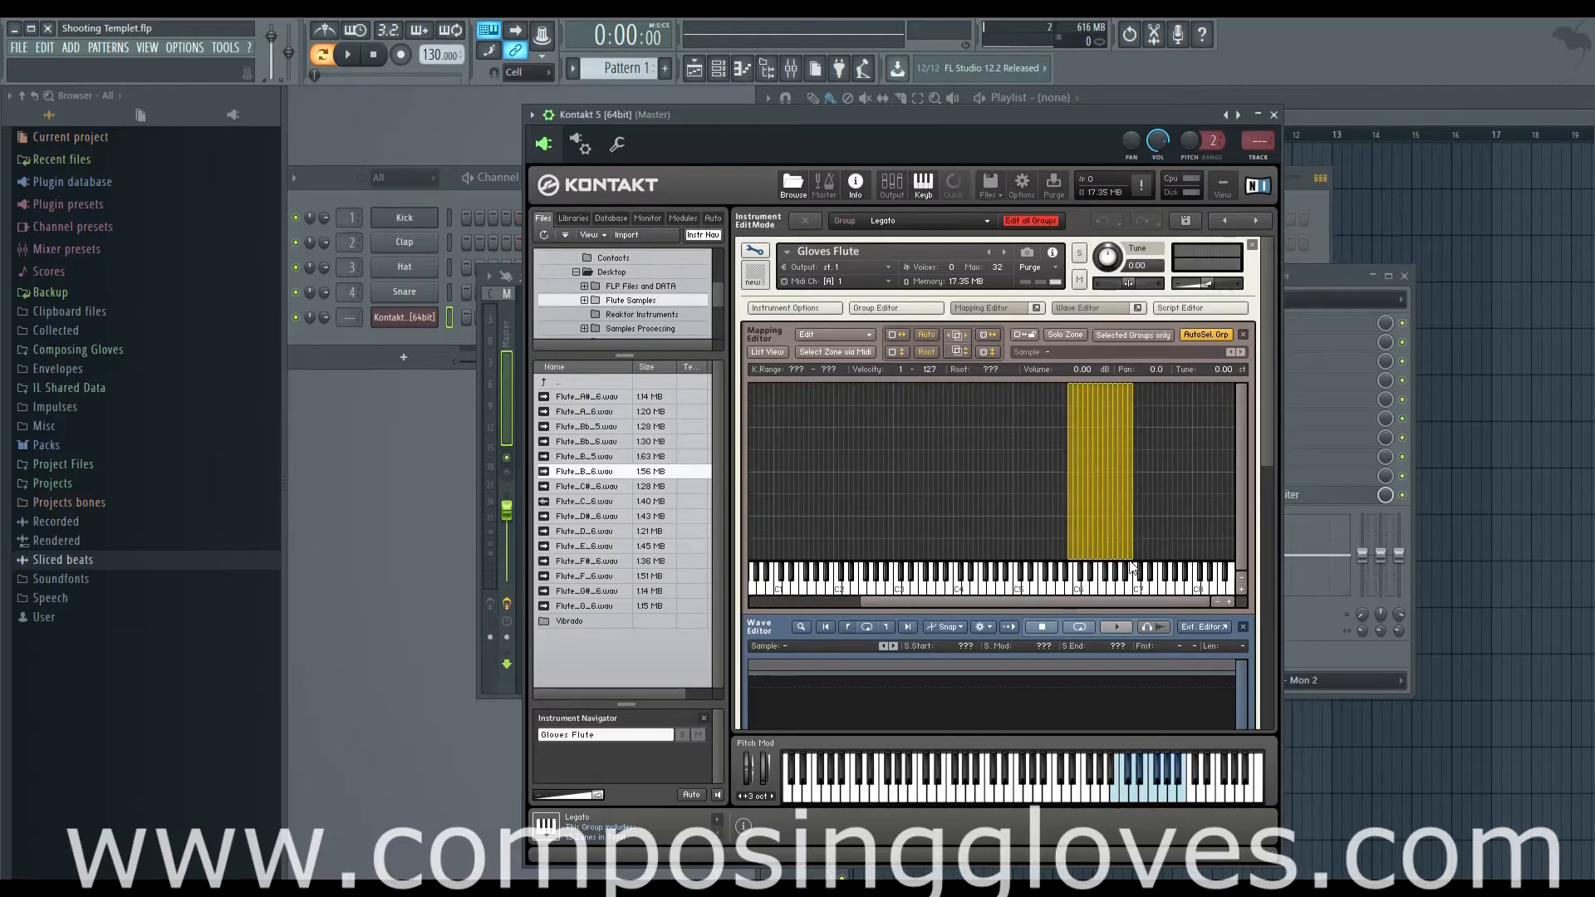
drag(1016, 470, 1163, 479)
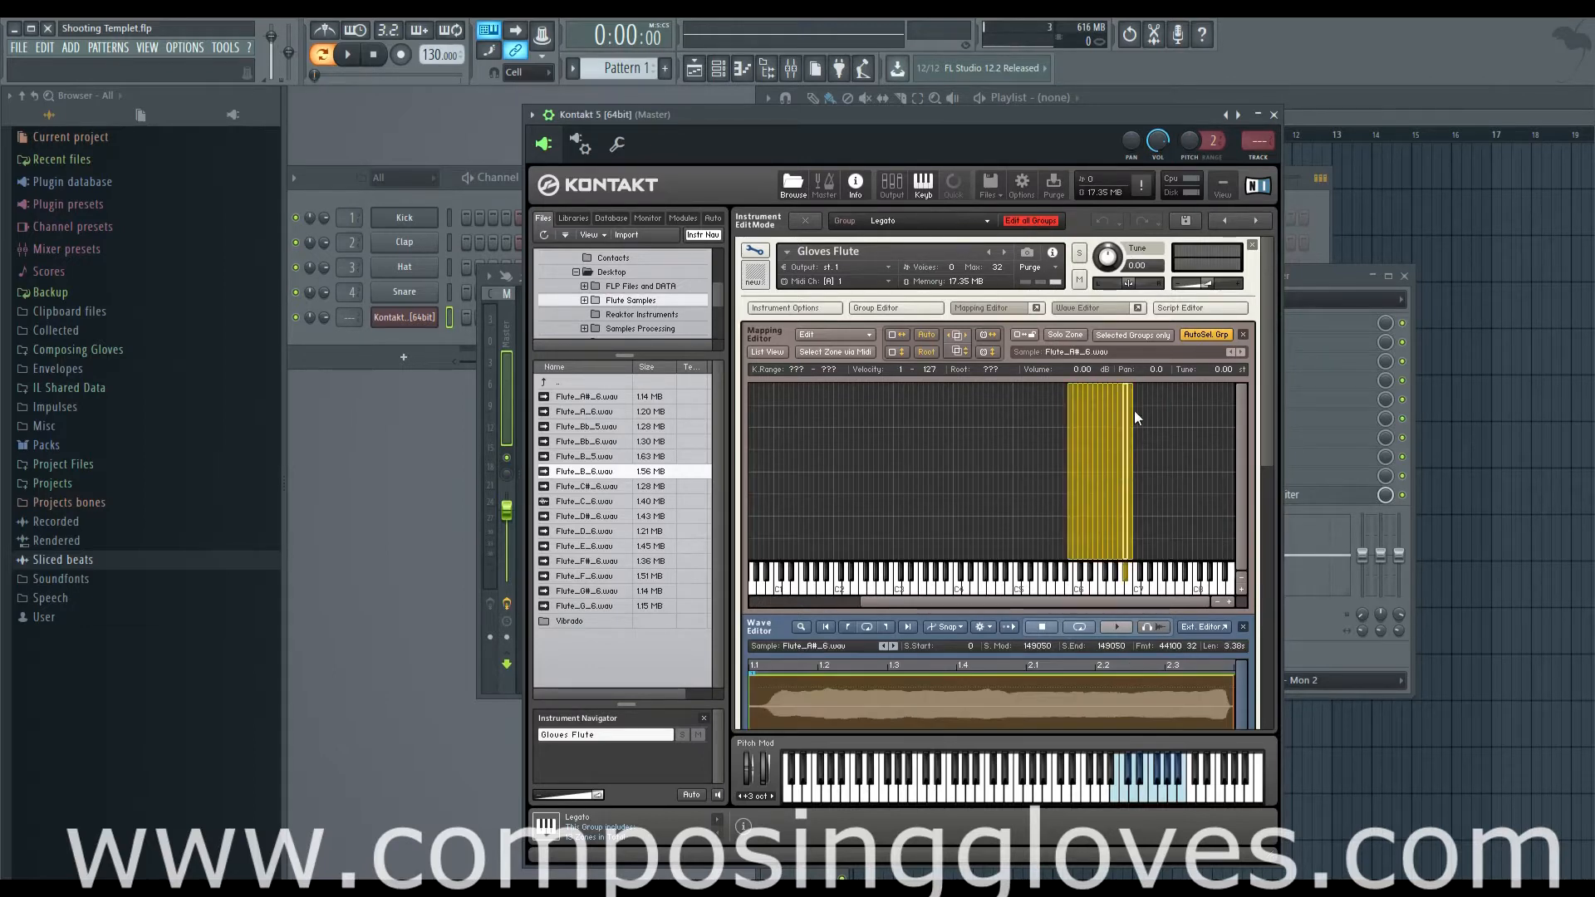
drag(1125, 385, 1124, 471)
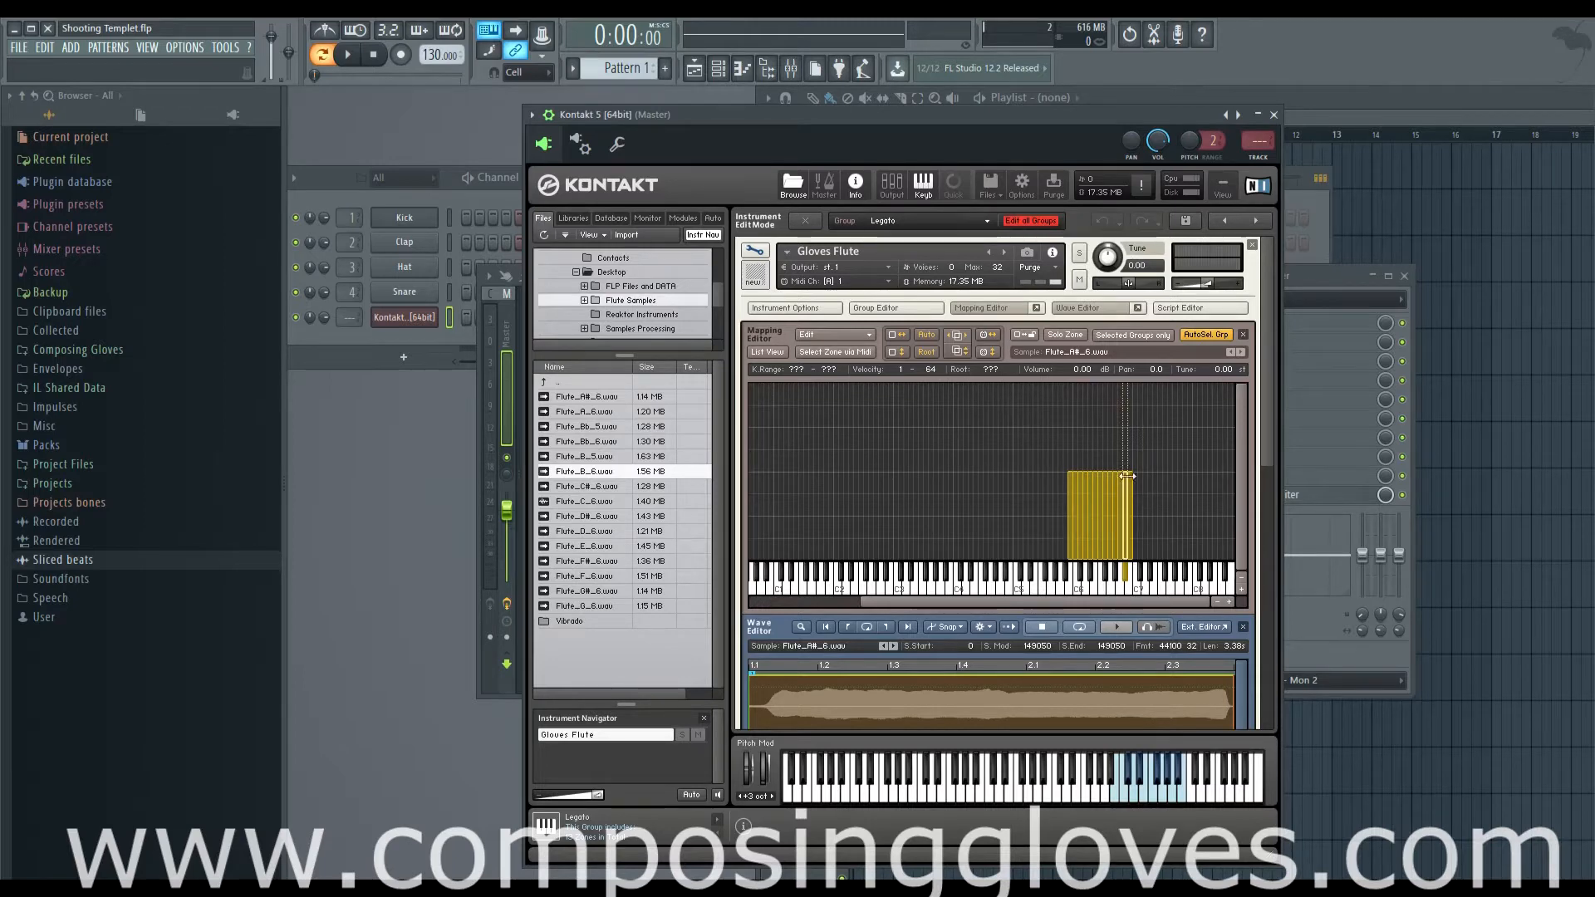
drag(1123, 467, 1125, 383)
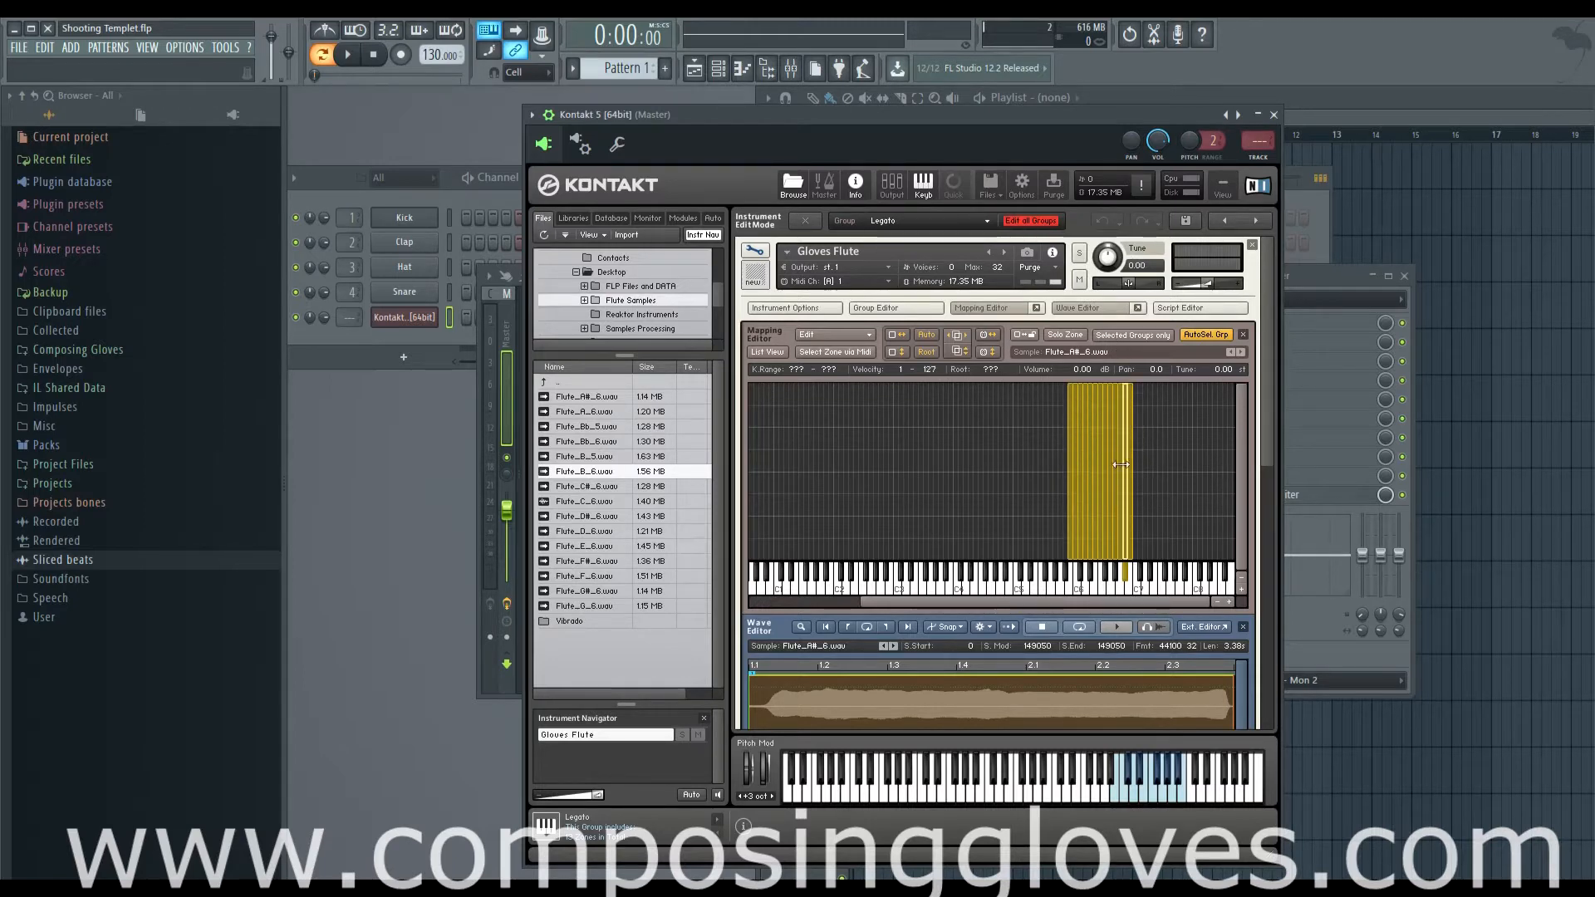
Select the Flute_Bb_5 zone and switch the group's Source module to DFD.
drag(1264, 459, 1263, 500)
click(1176, 437)
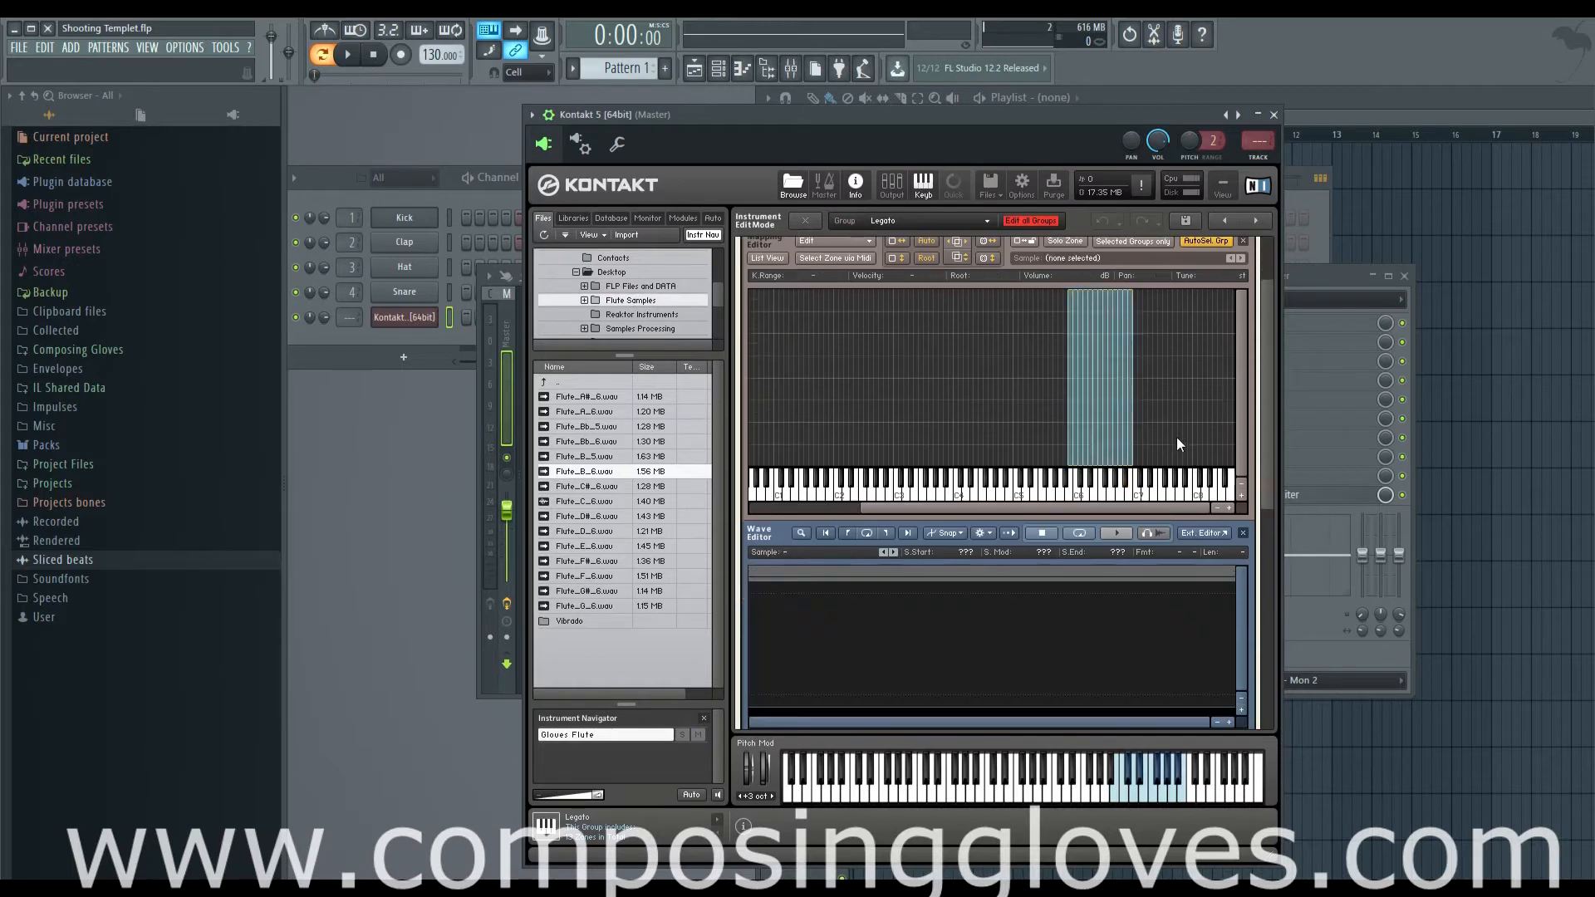
click(1071, 459)
drag(1268, 460, 1264, 565)
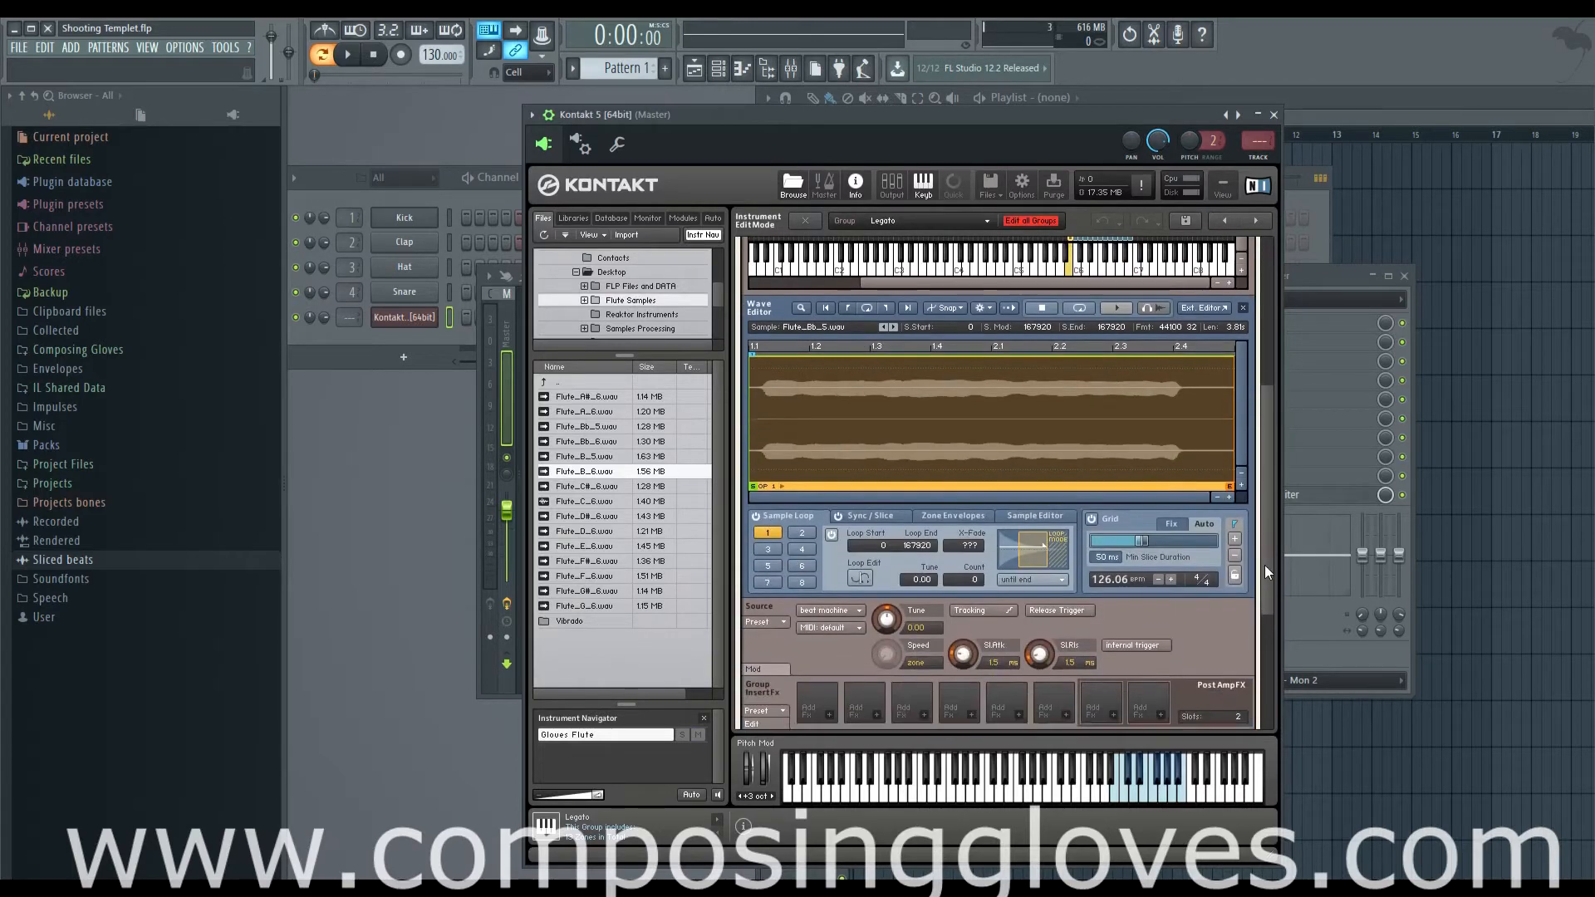
click(854, 610)
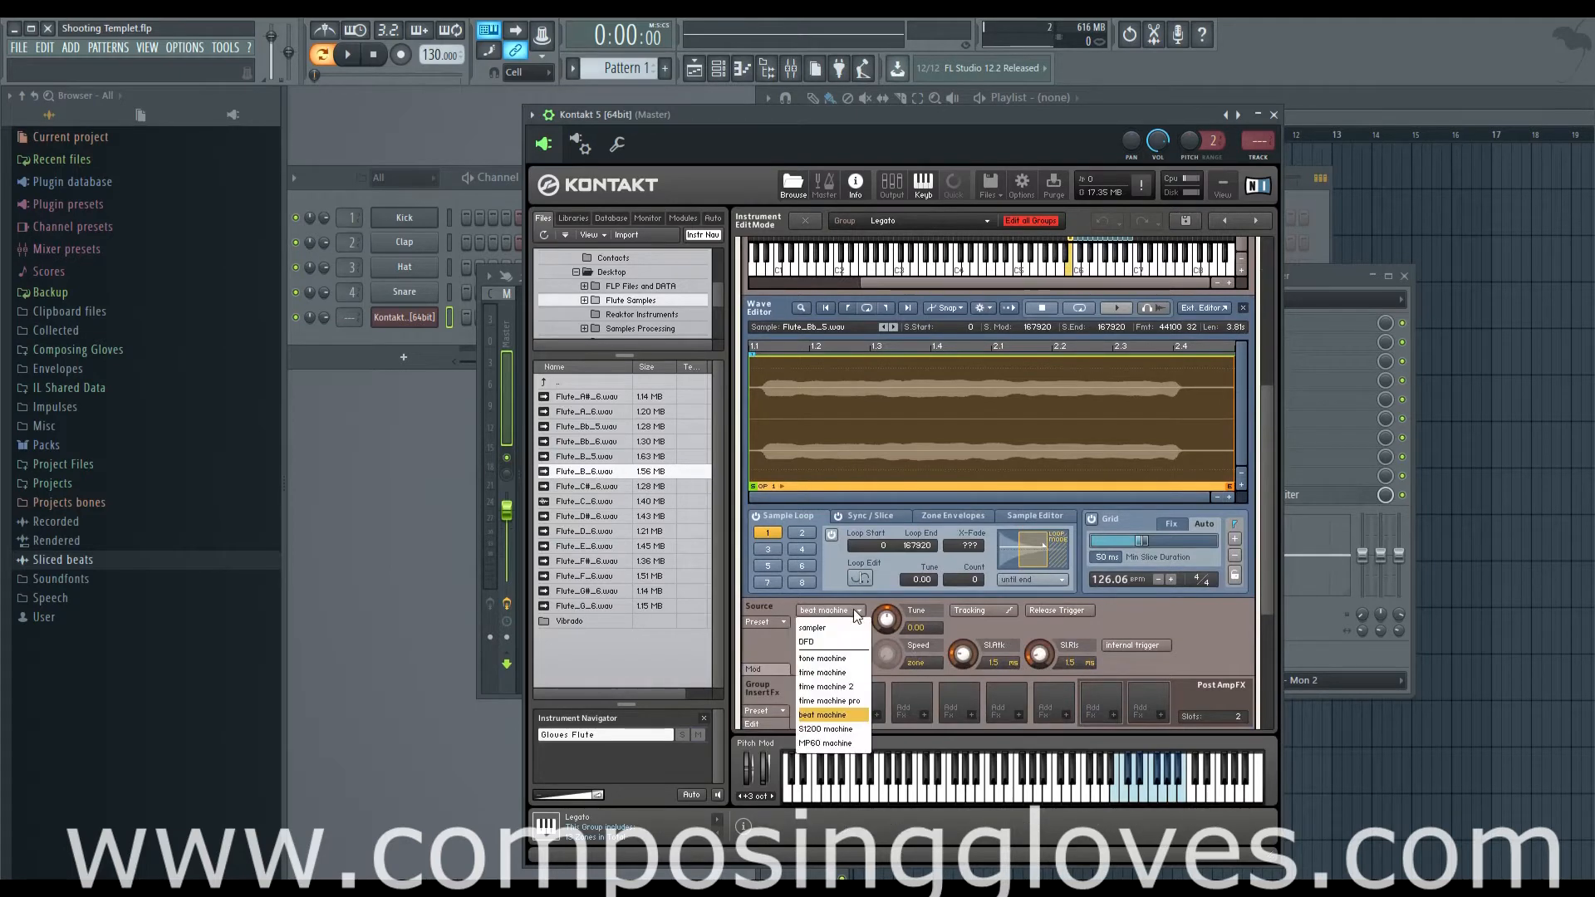
click(851, 641)
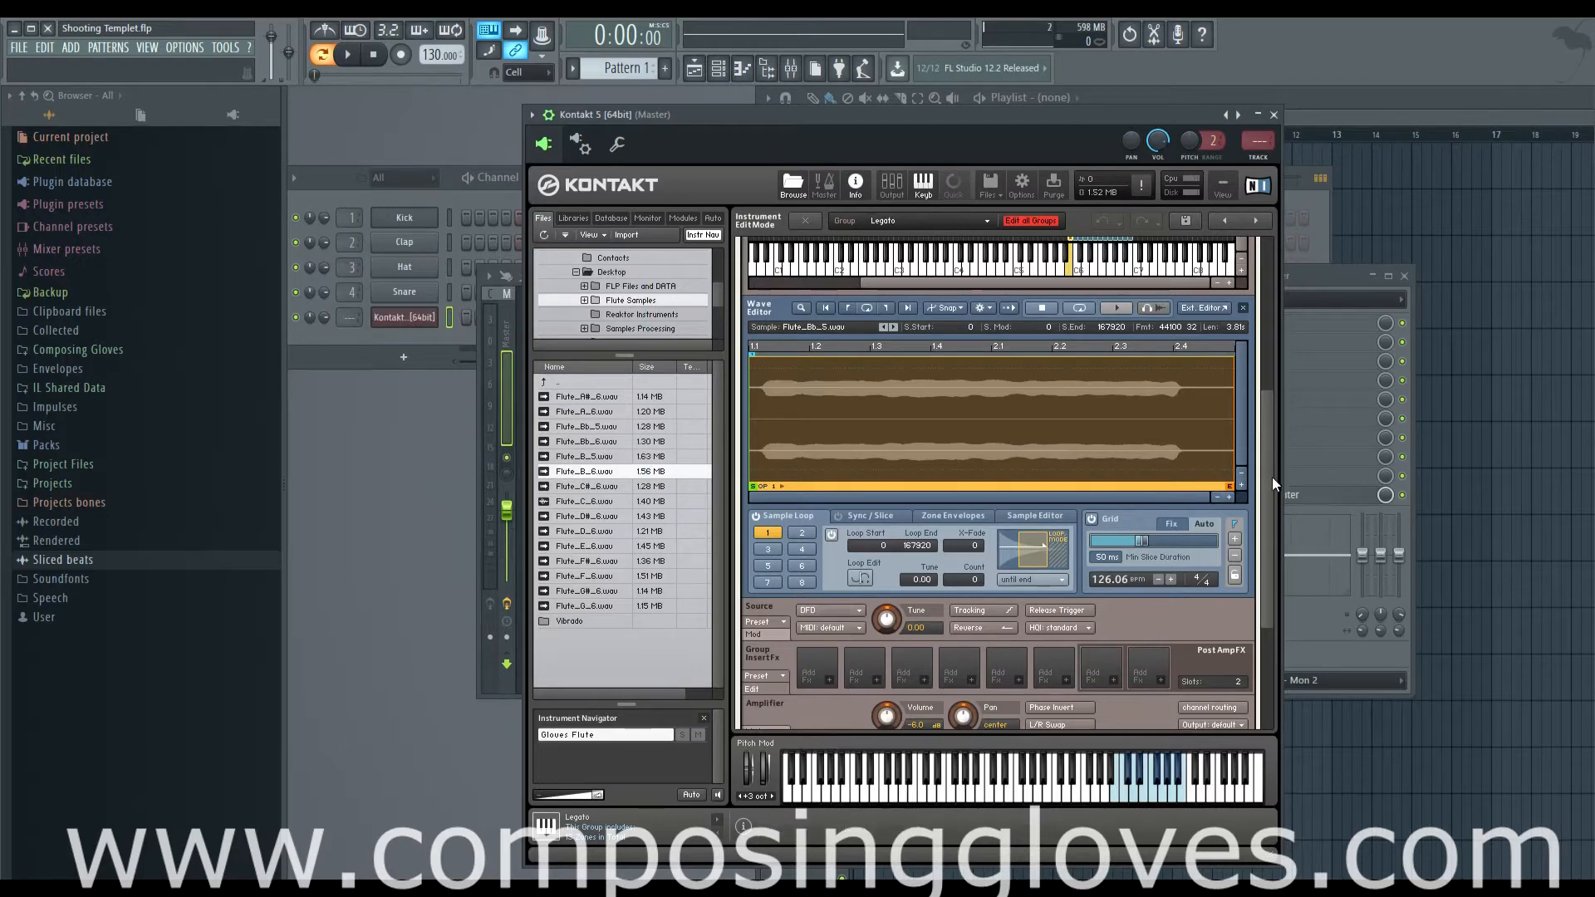
Try shifting all mapped flute zones down one semitone so that Flute_Bb_5 sits on A#5.
drag(1273, 477, 1248, 365)
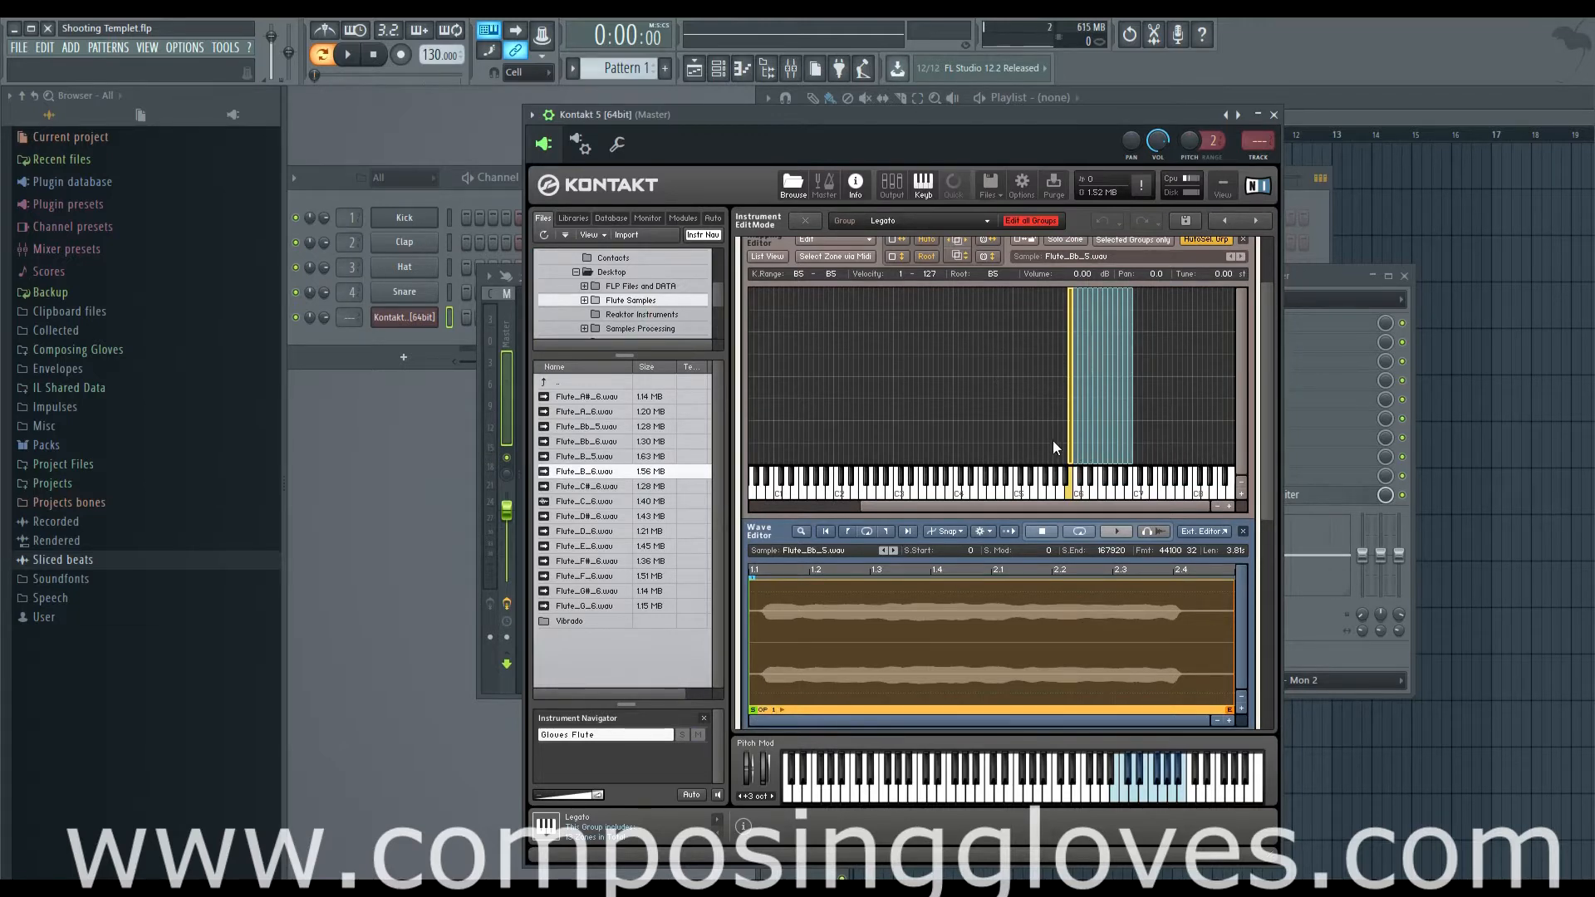
drag(1054, 440, 1201, 449)
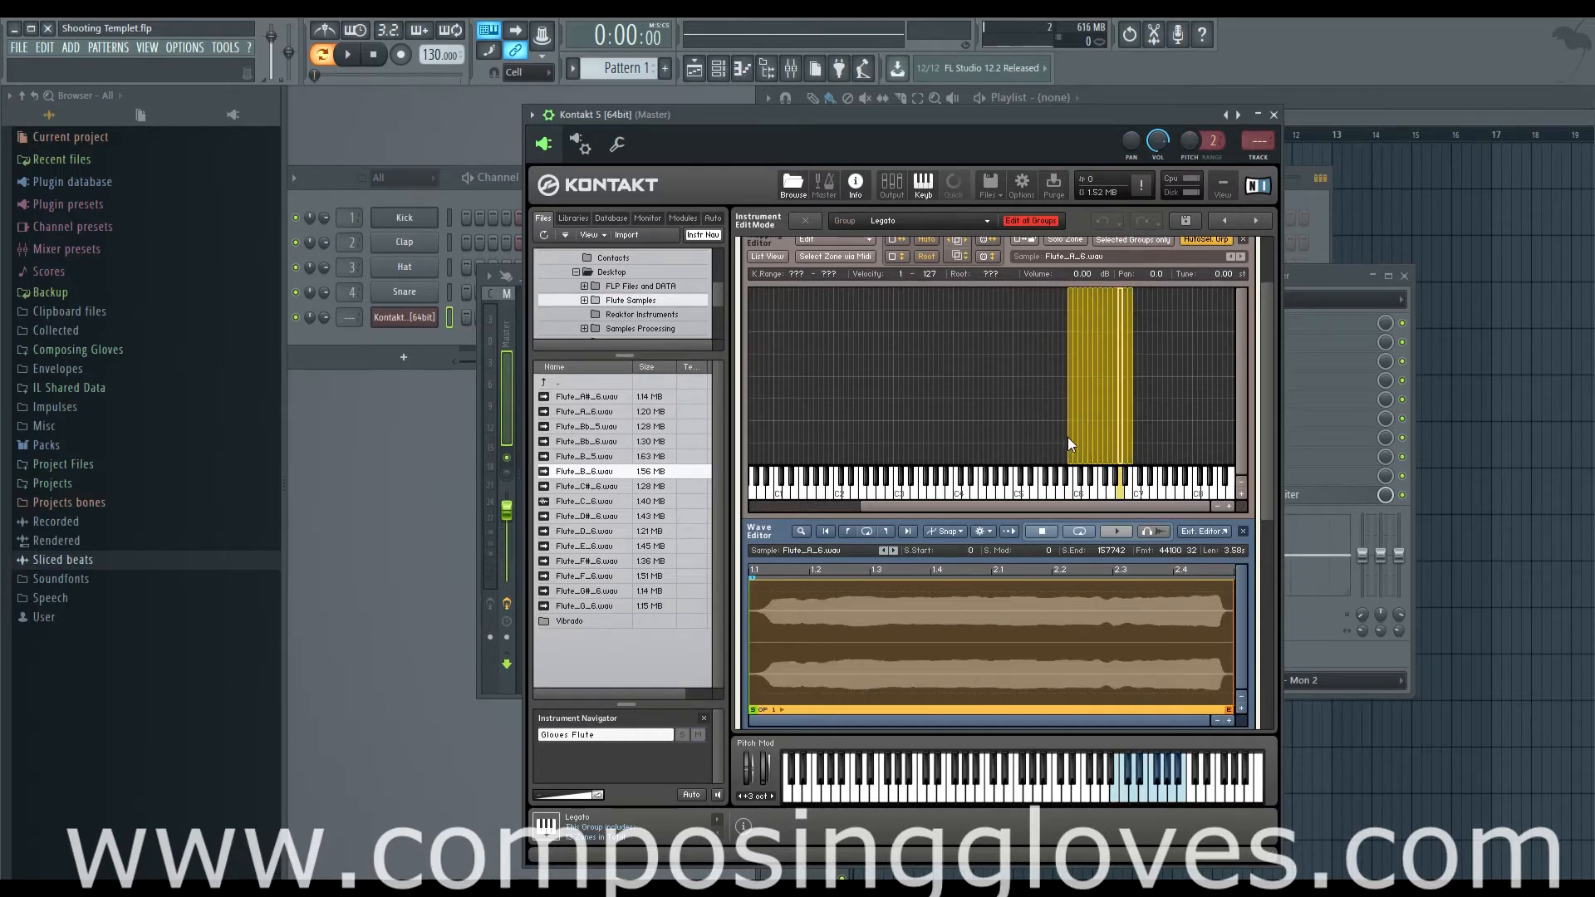
click(1230, 506)
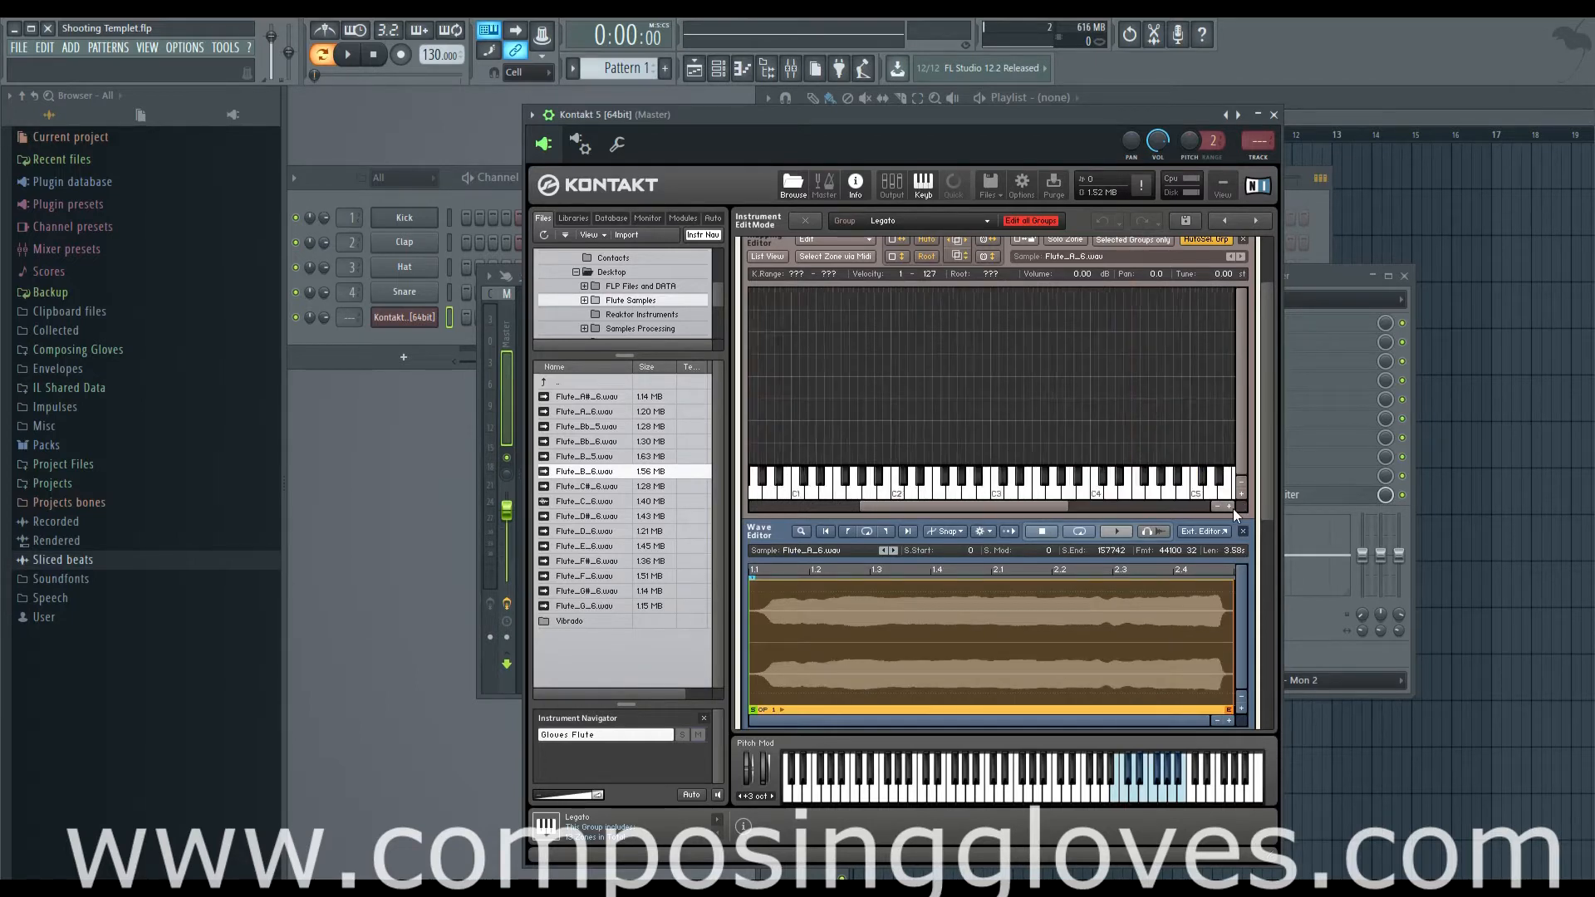
click(1230, 505)
drag(943, 509, 1141, 510)
click(1191, 399)
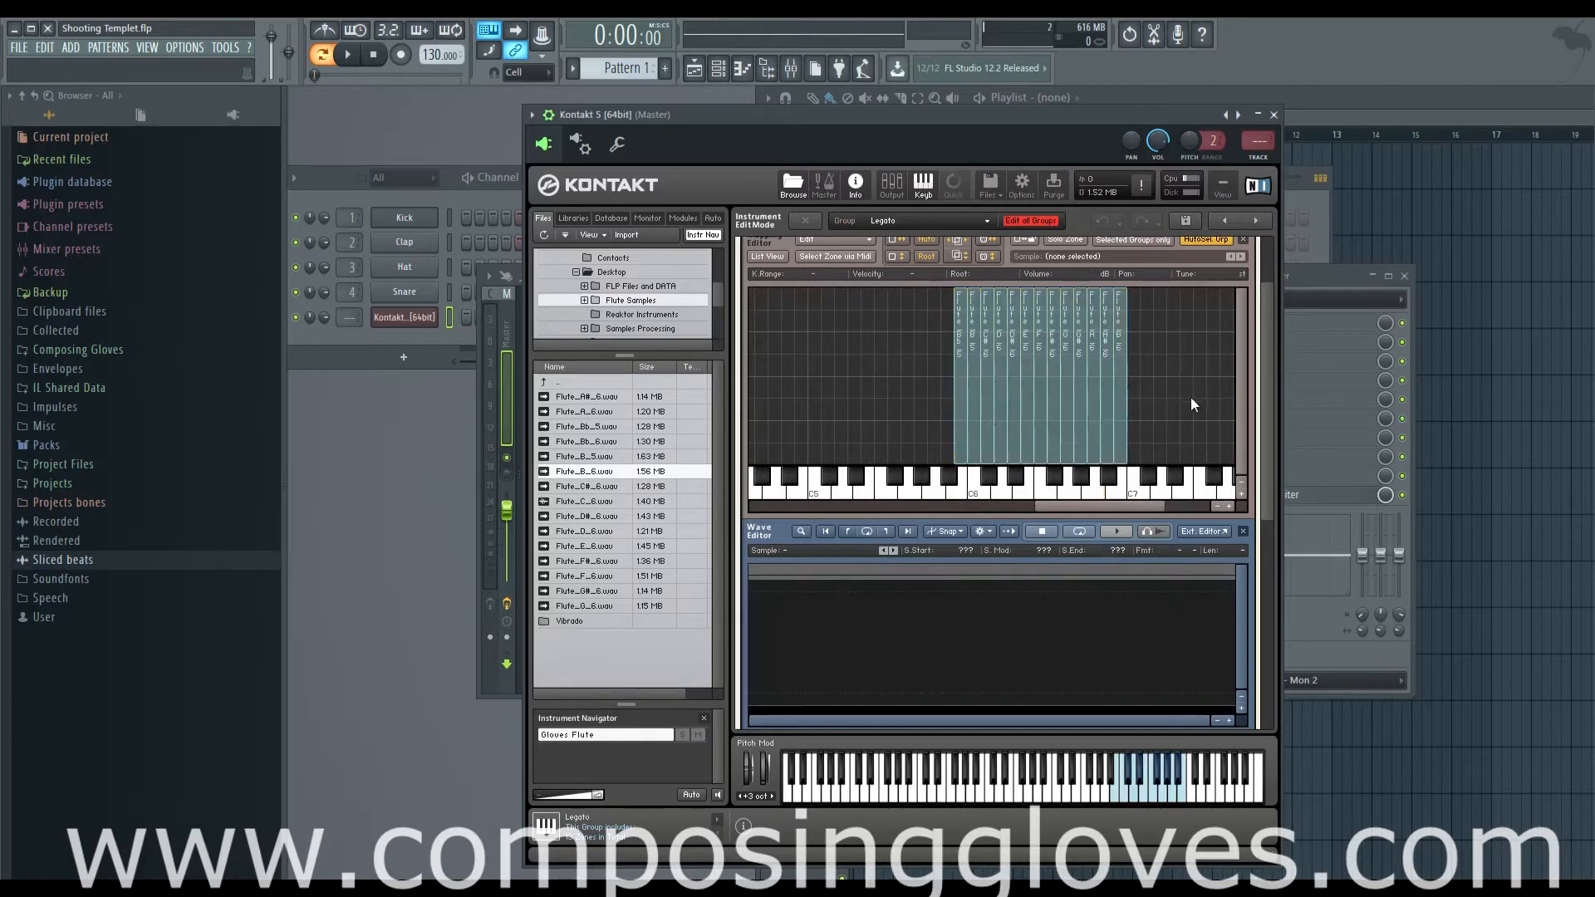
click(960, 440)
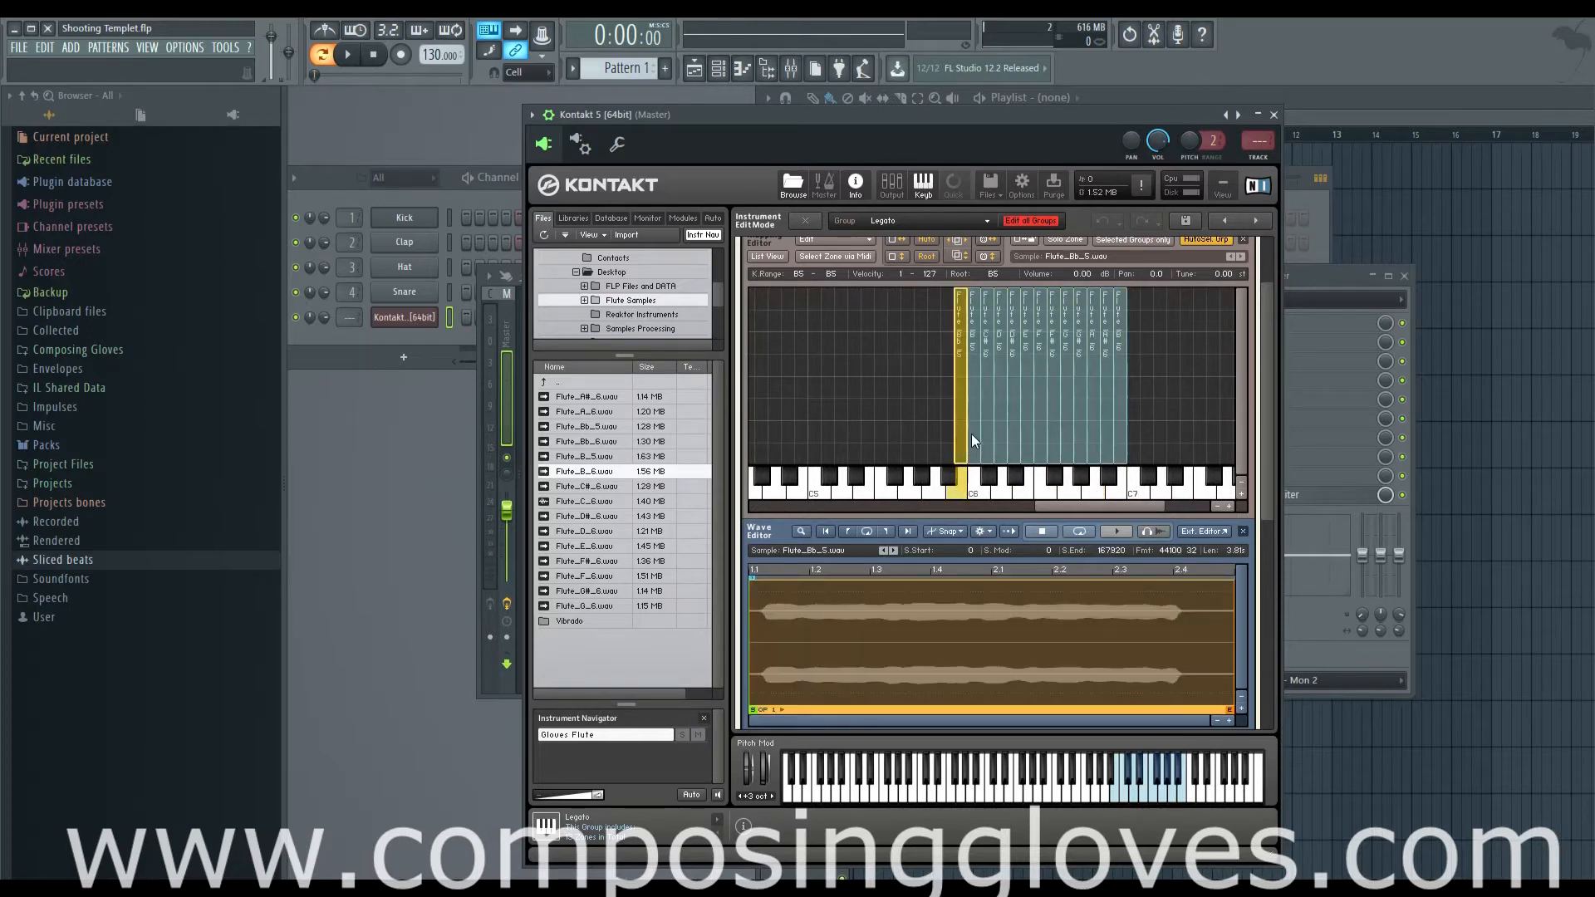
drag(930, 416, 1095, 427)
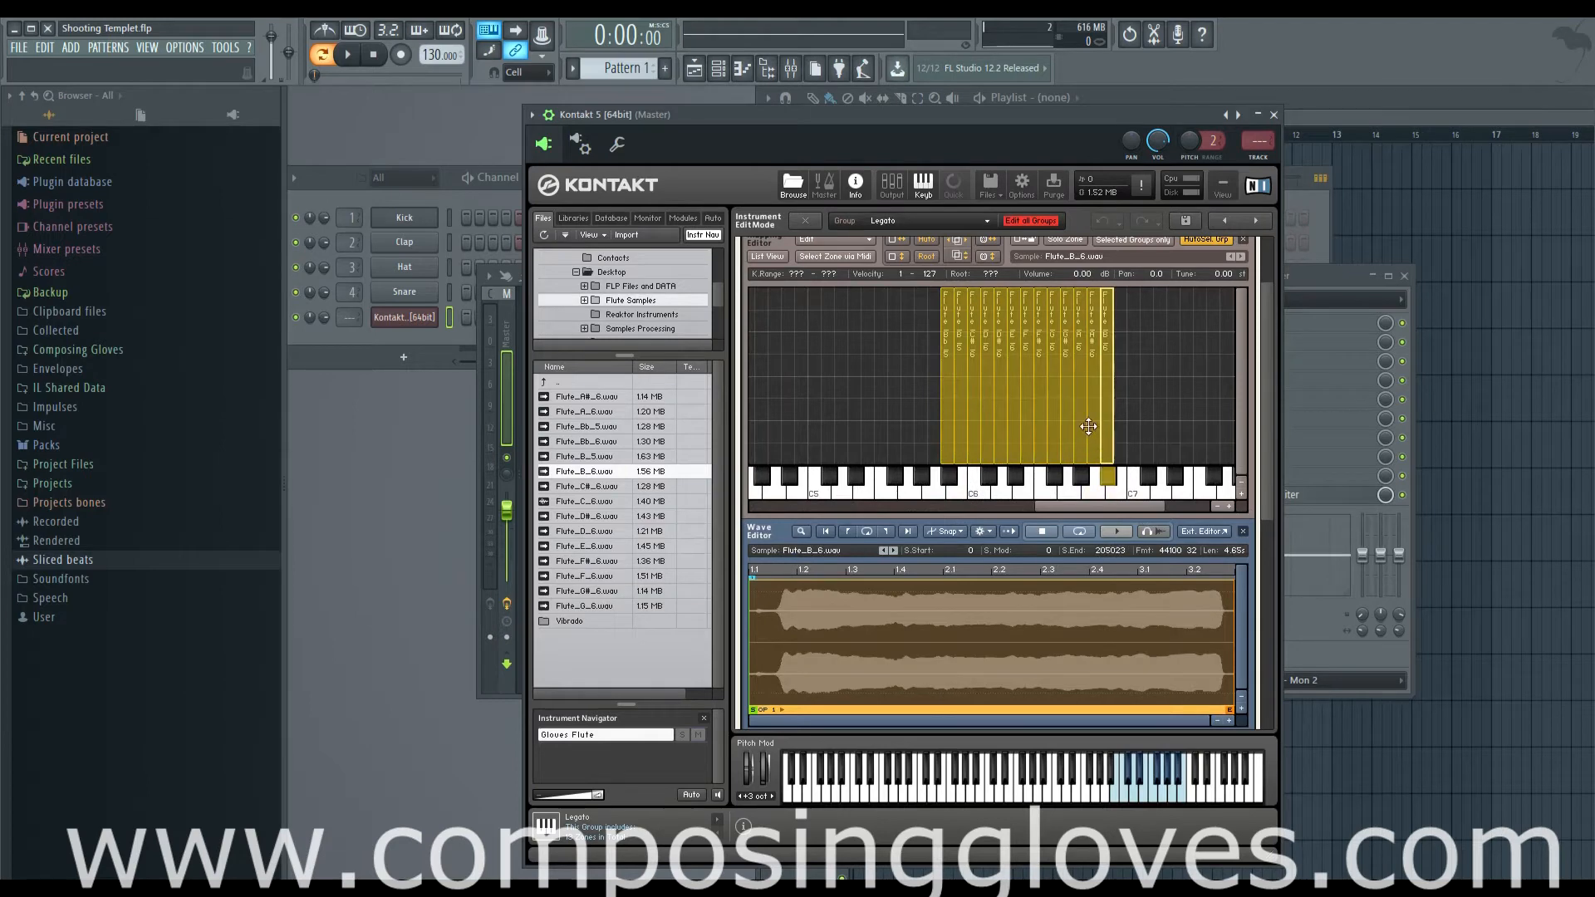
Check the sample names and root keys of individual zones, from Flute_Bb_5 up to Flute_B_6.
click(1184, 400)
click(949, 432)
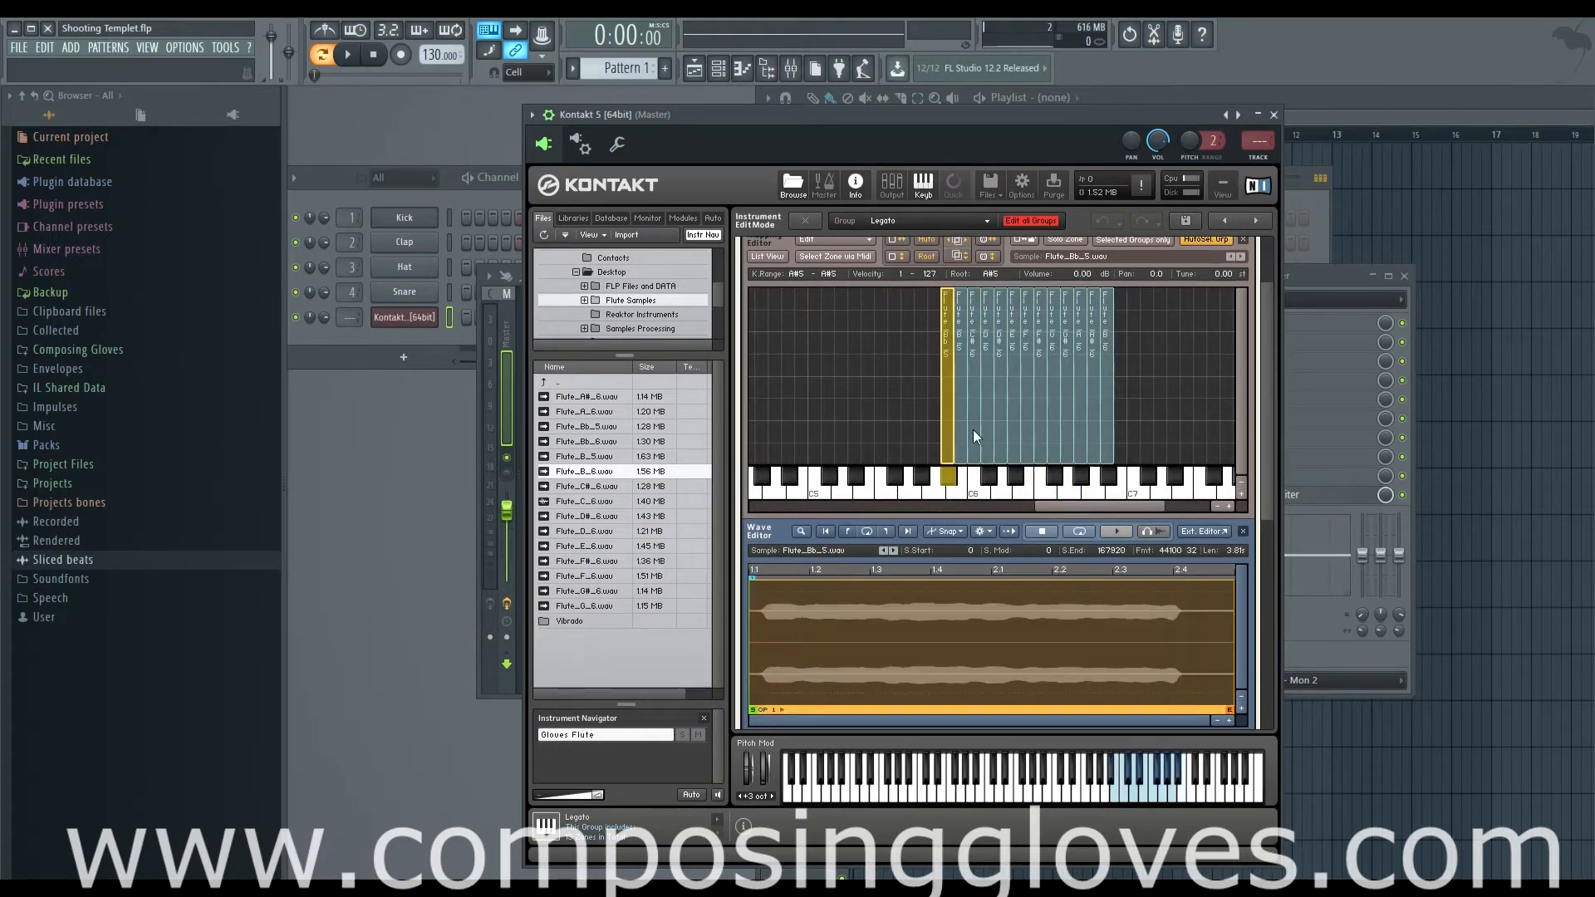
click(1027, 422)
click(1050, 420)
click(1079, 417)
click(1094, 415)
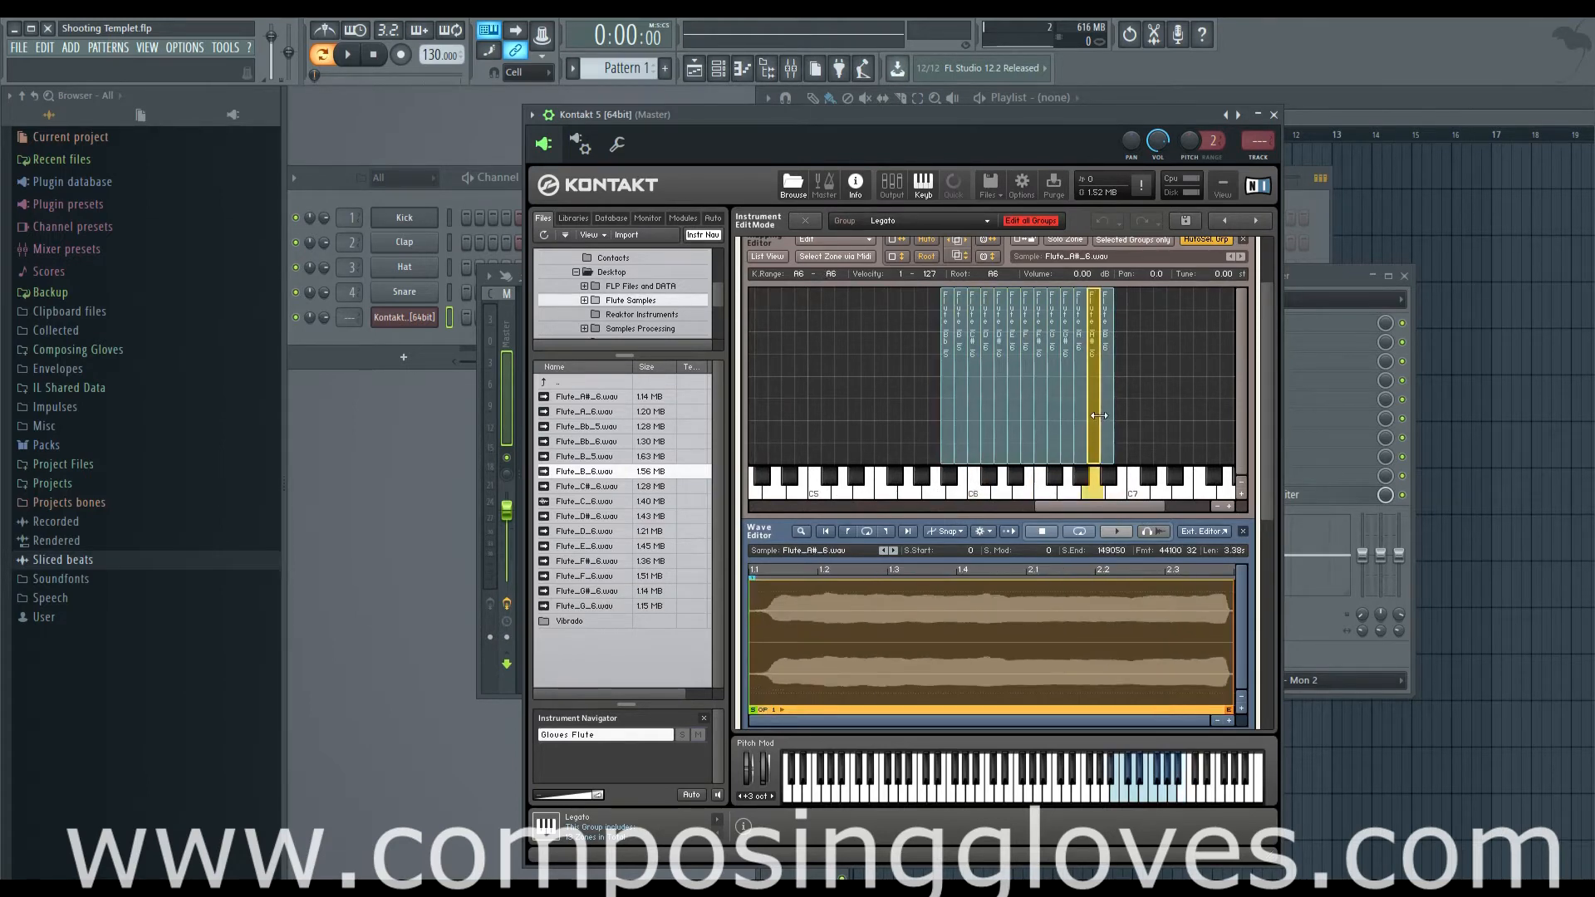
click(1108, 416)
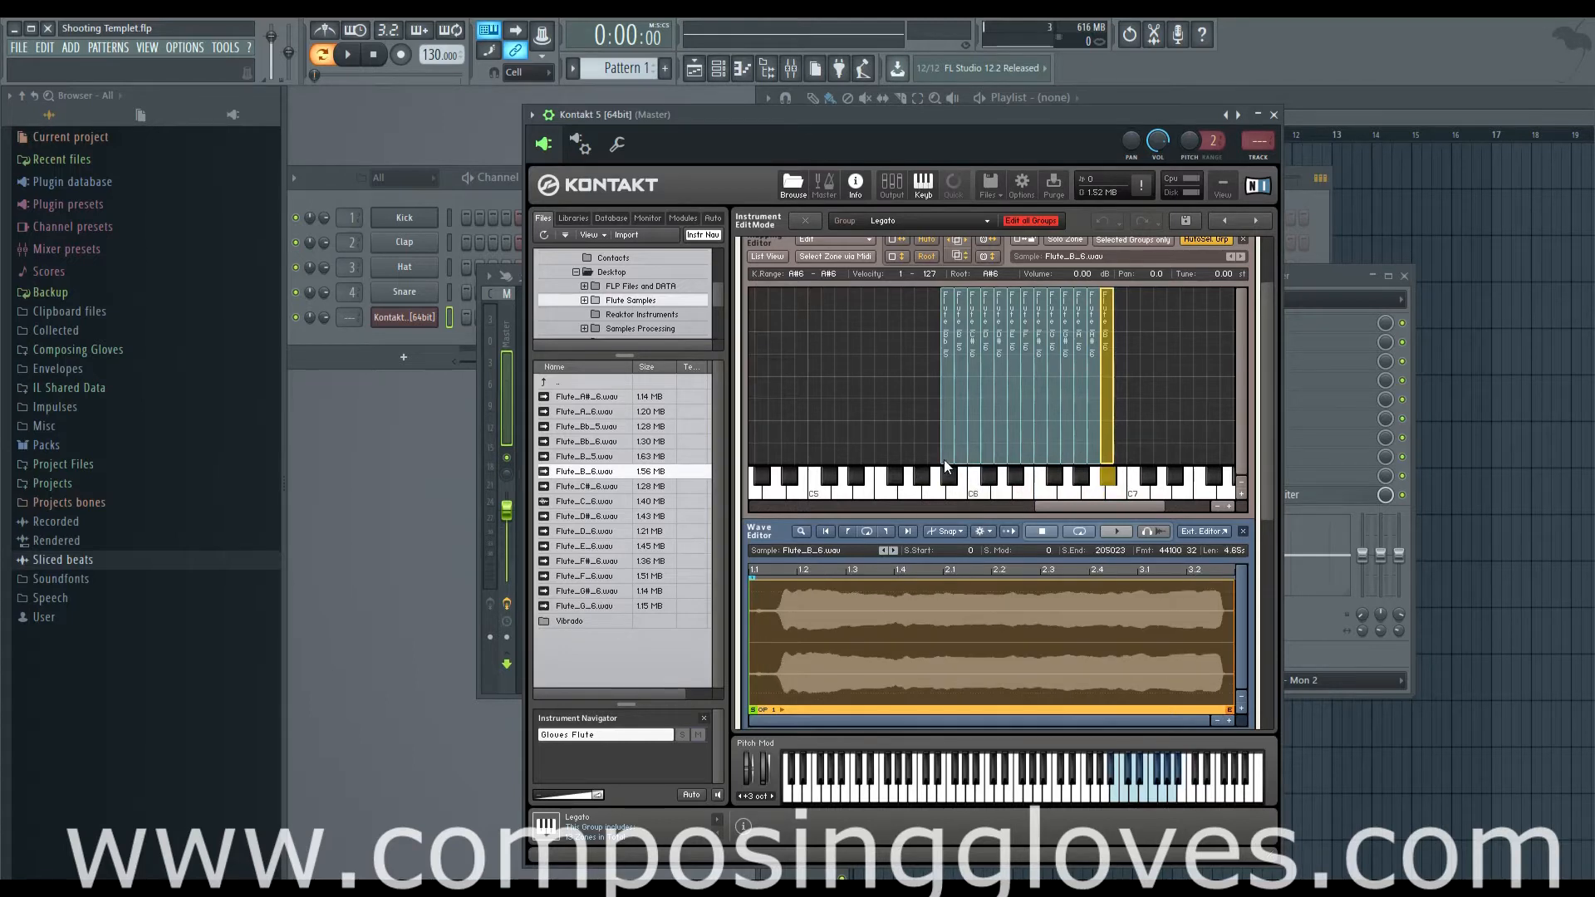
Turn on Tracking in the Legato group's Source module.
drag(1264, 420, 1263, 520)
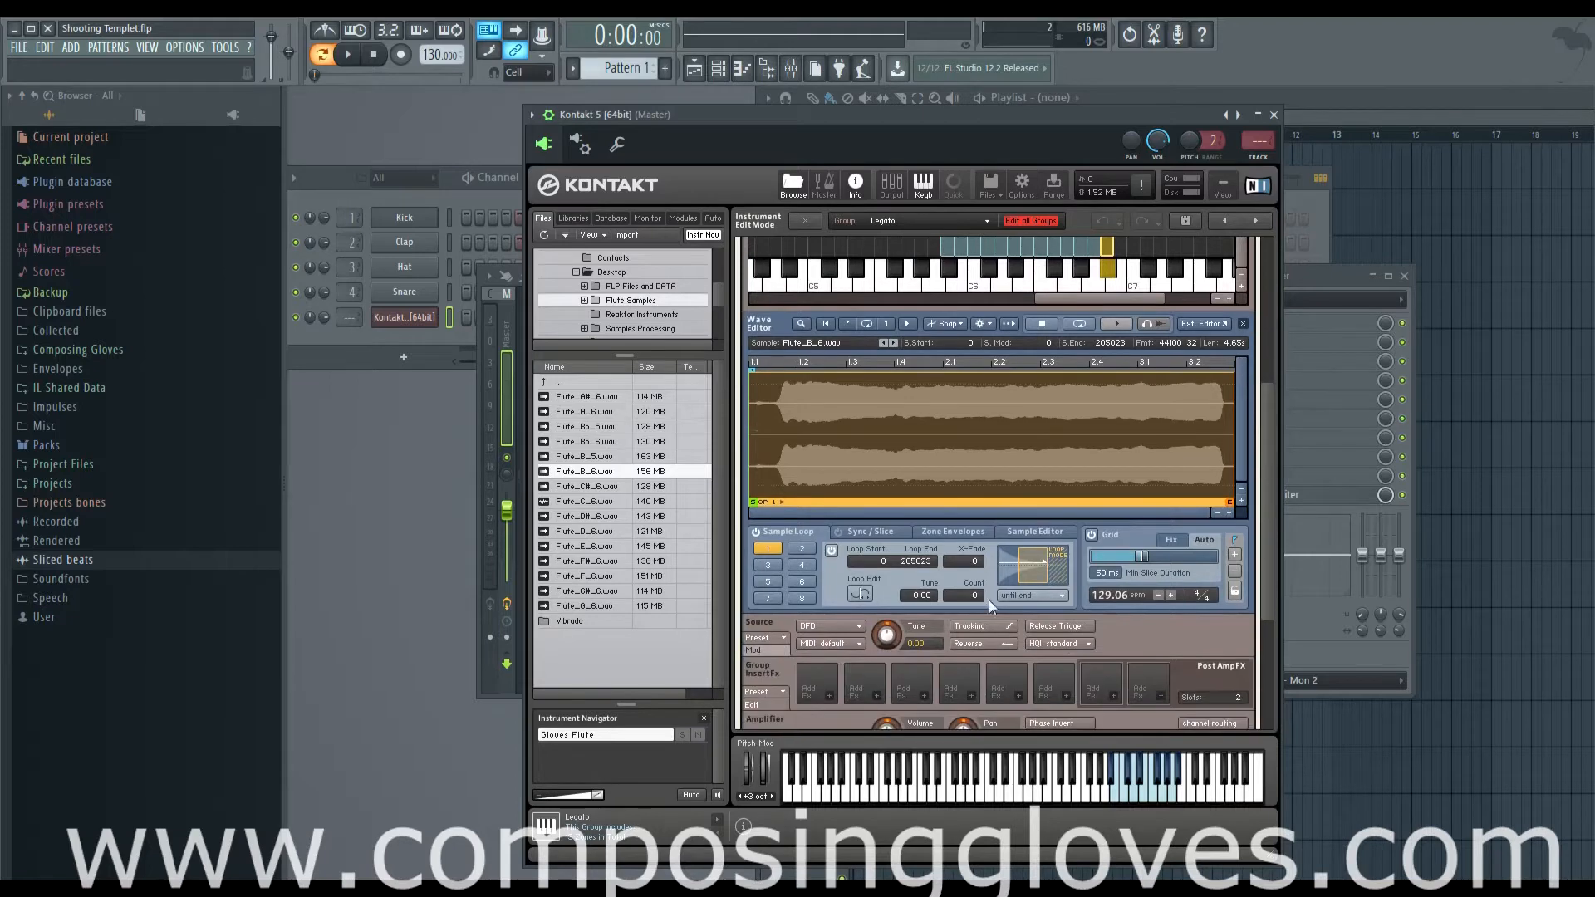
scroll(1255, 445, up, 6)
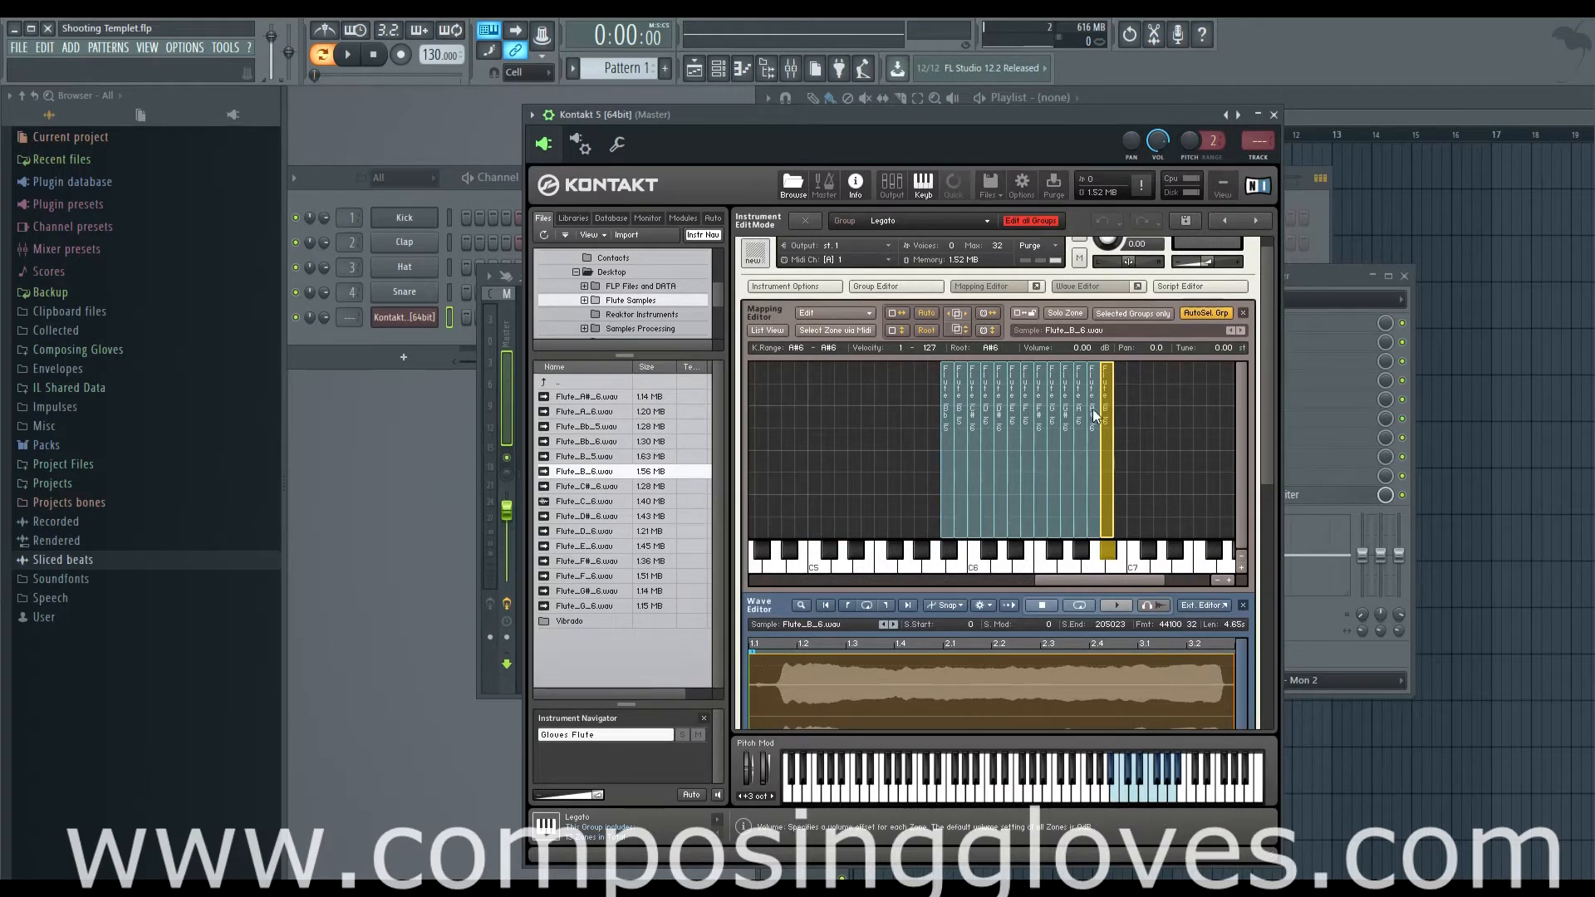
Move all flute zones back up one semitone so that the lowest zone starts on B5.
click(971, 494)
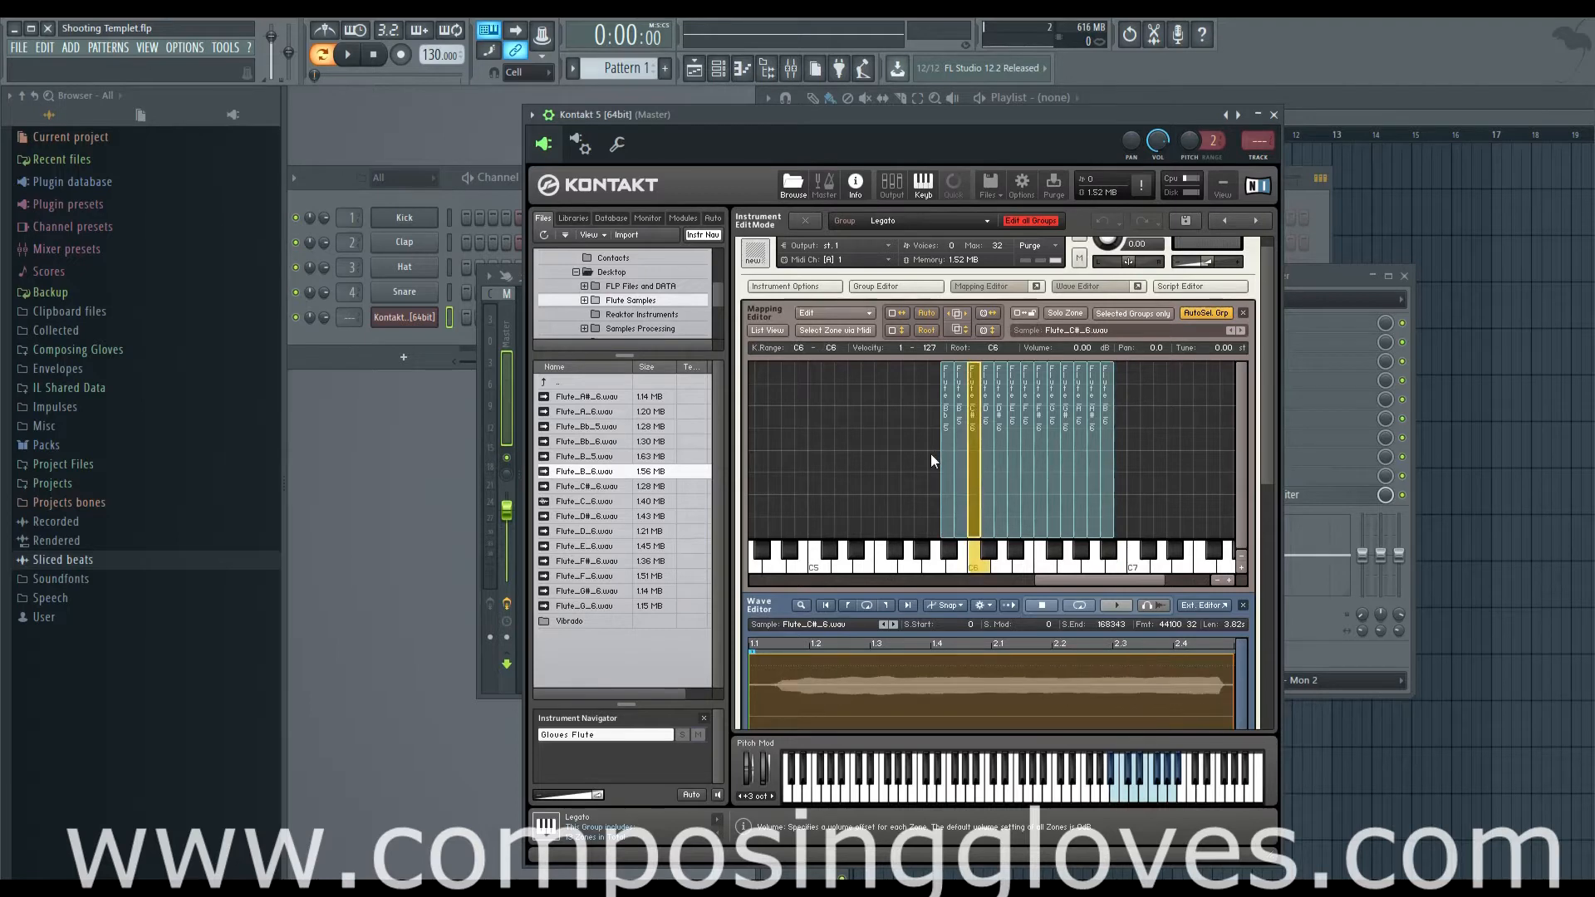
key(ctrl+a)
mouse_move(1005, 469)
mouse_down()
mouse_move(1072, 481)
mouse_move(1023, 486)
mouse_up()
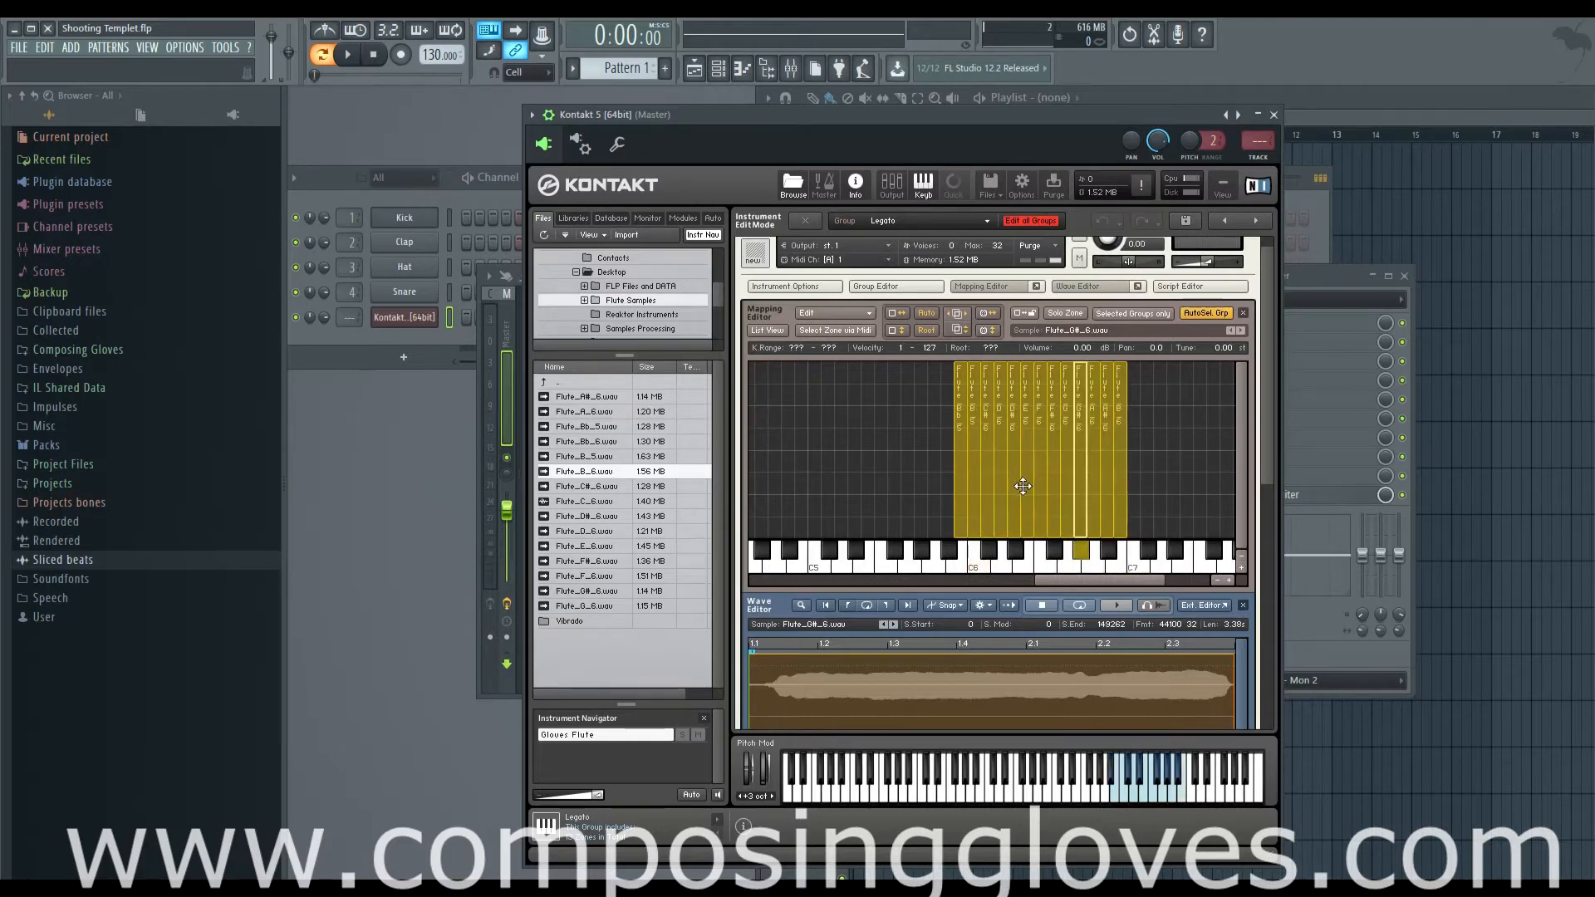
click(921, 479)
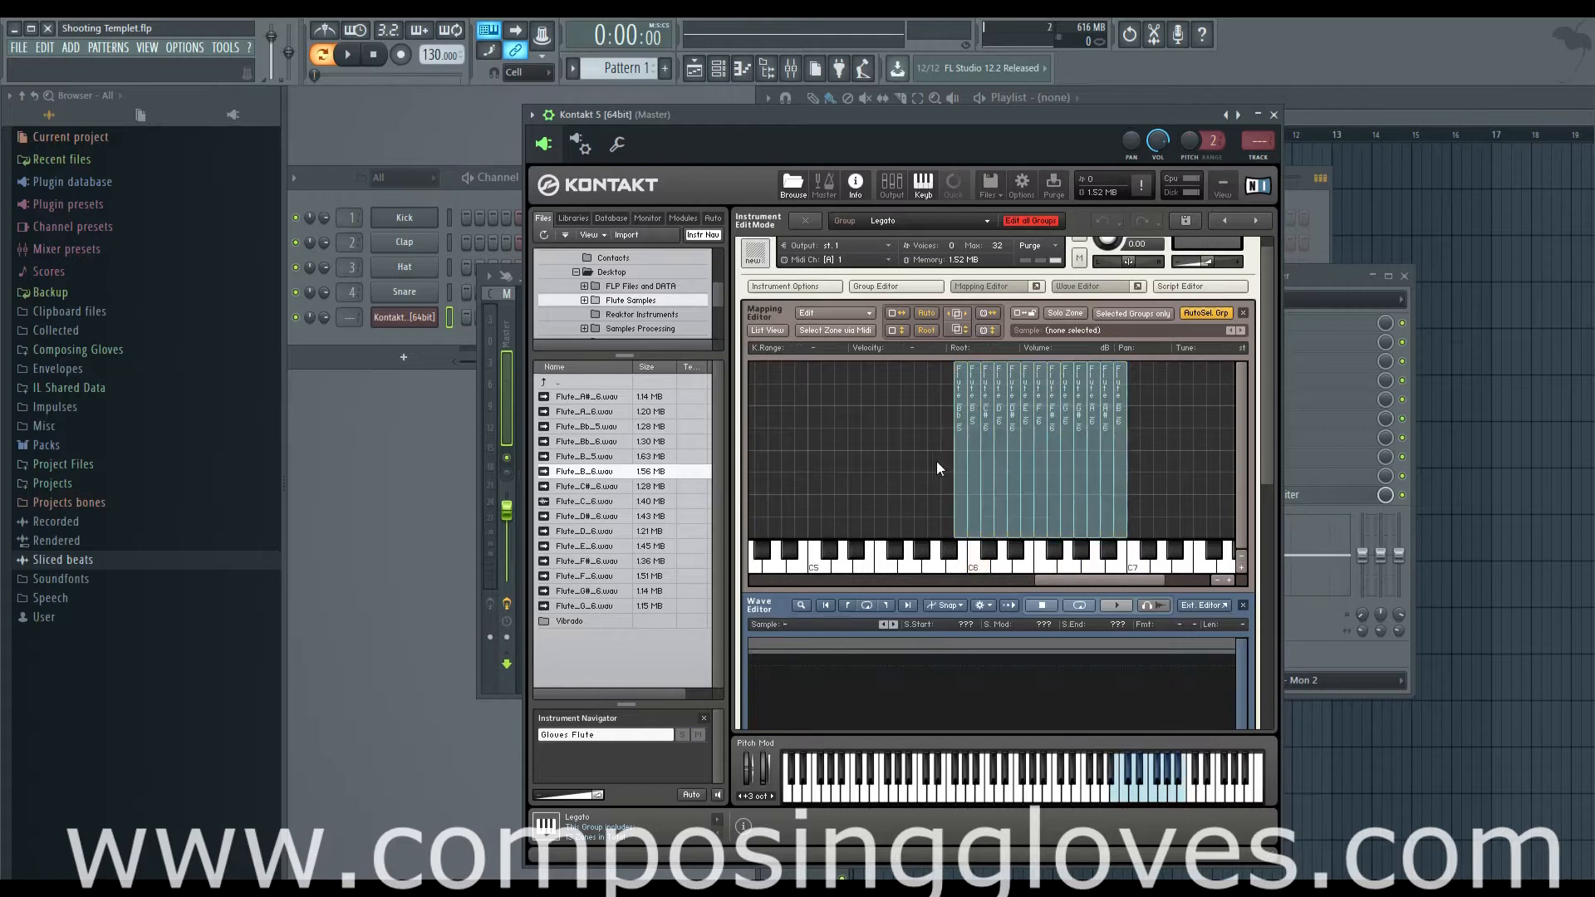
Select the Flute_B_5 zone and audition several of the lowest mapped notes on the virtual keyboard.
click(974, 455)
click(1133, 789)
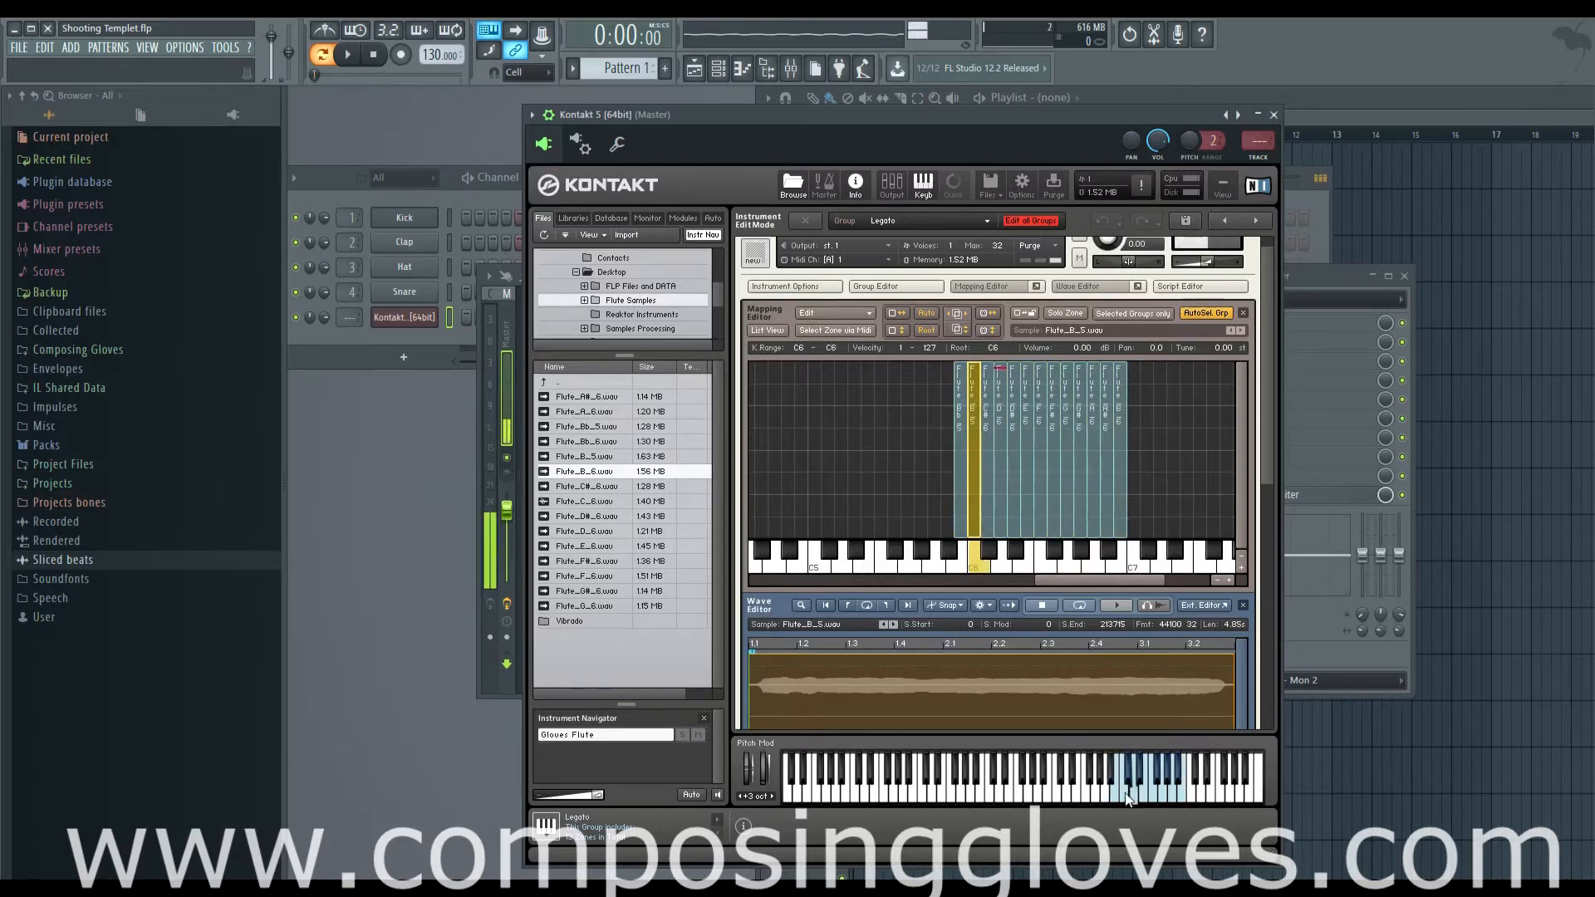
click(1122, 795)
click(1114, 795)
click(1119, 794)
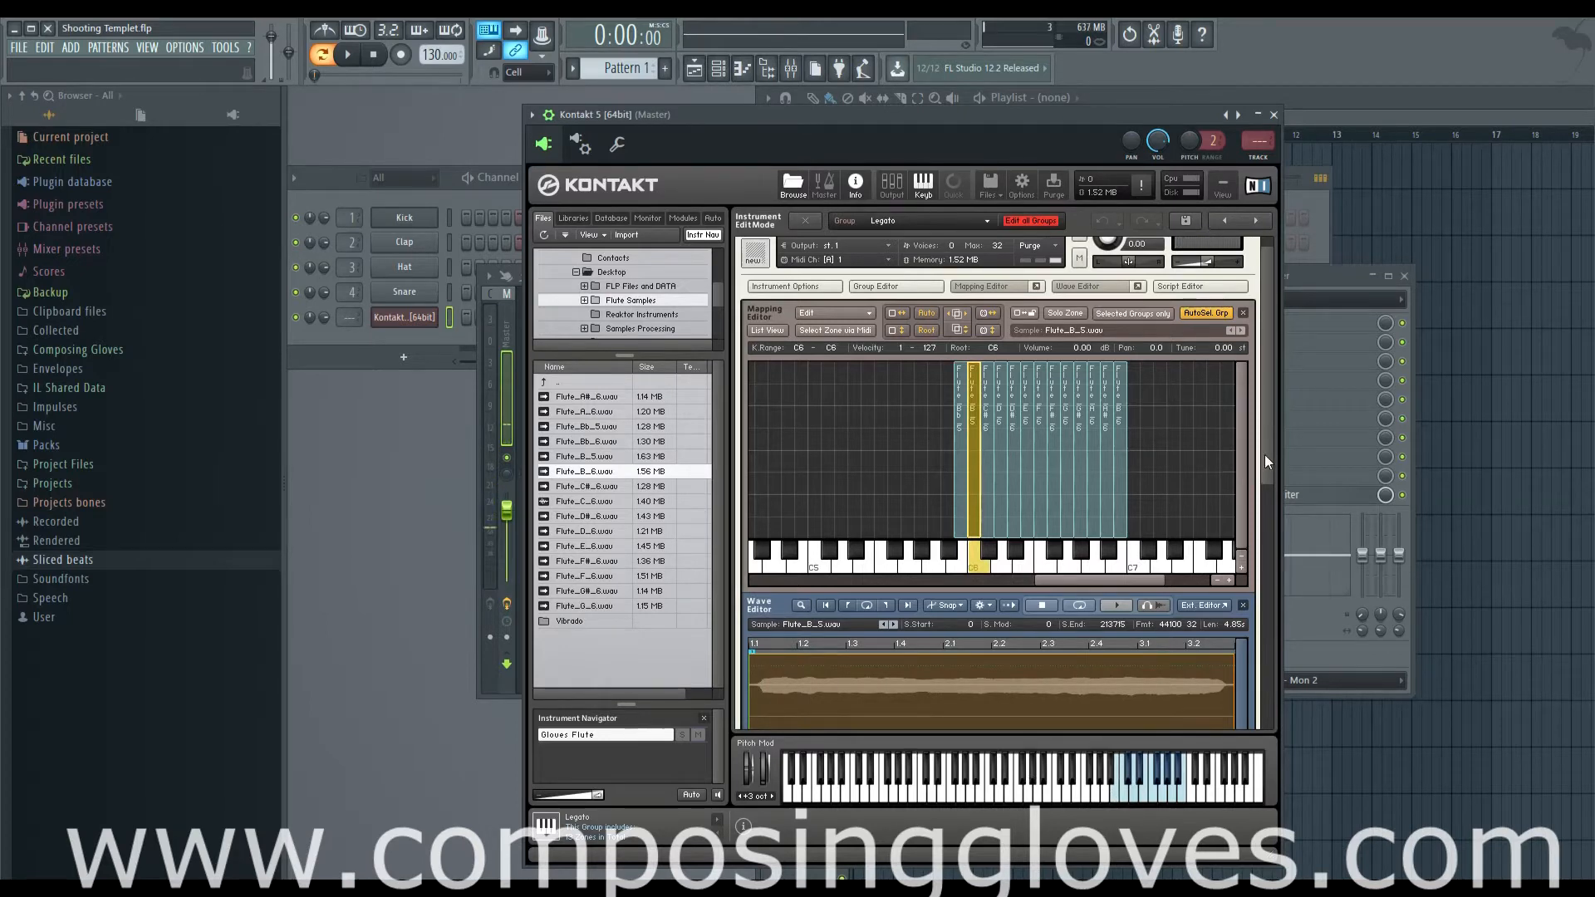
Examine the waveforms of several mapped flute zones in the Wave Editor, including Flute_F_6 and Flute_D#_6.
scroll(1264, 455, down, 4)
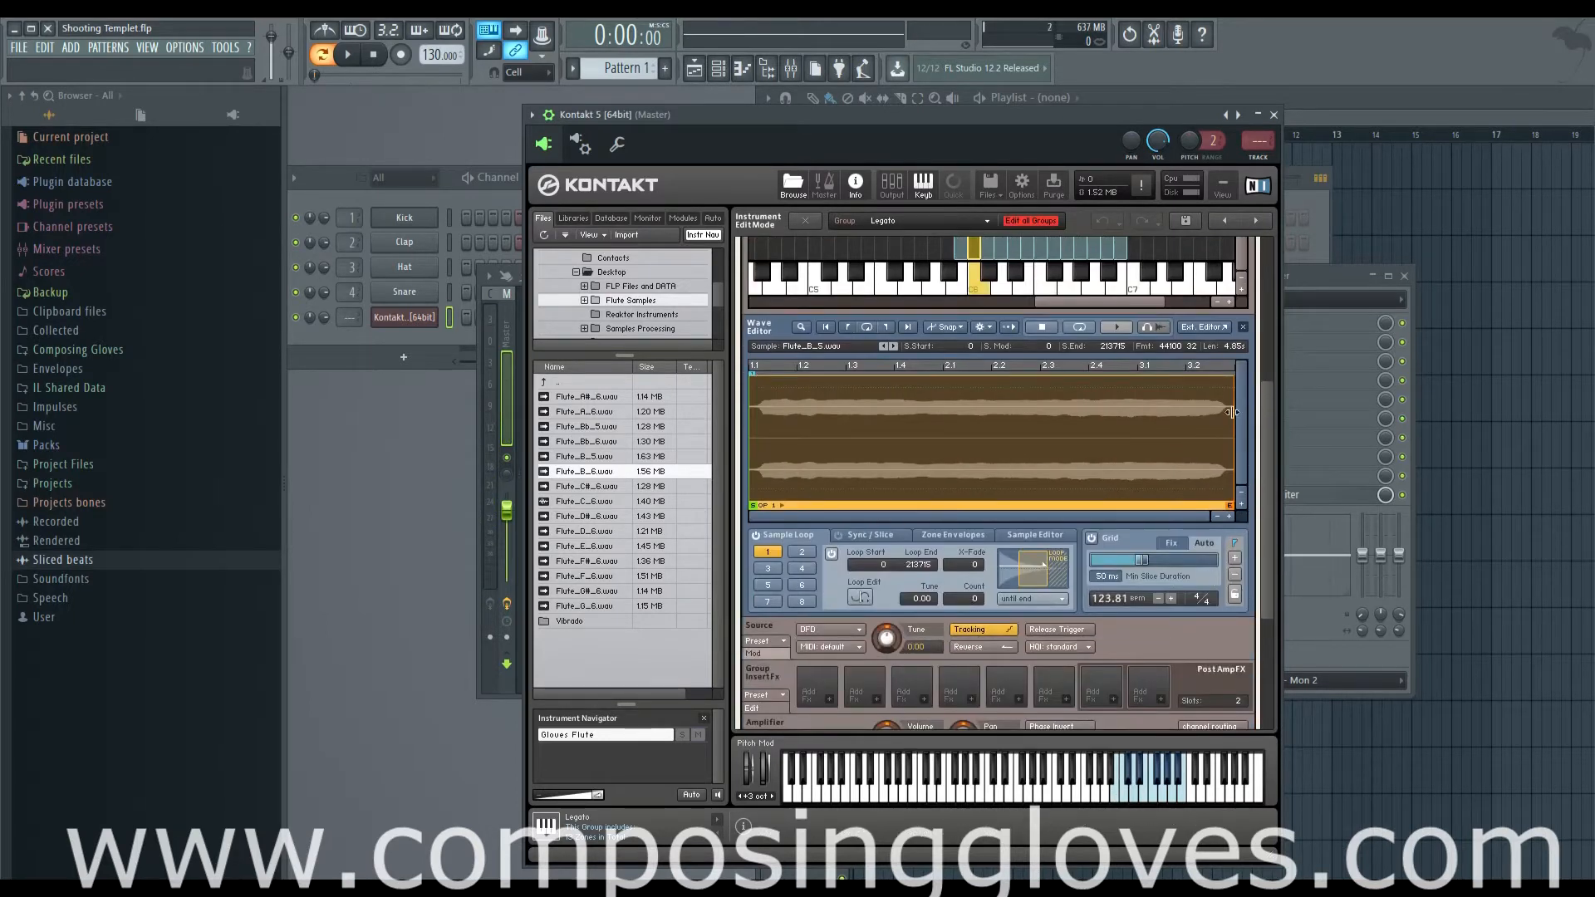
scroll(1268, 440, up, 4)
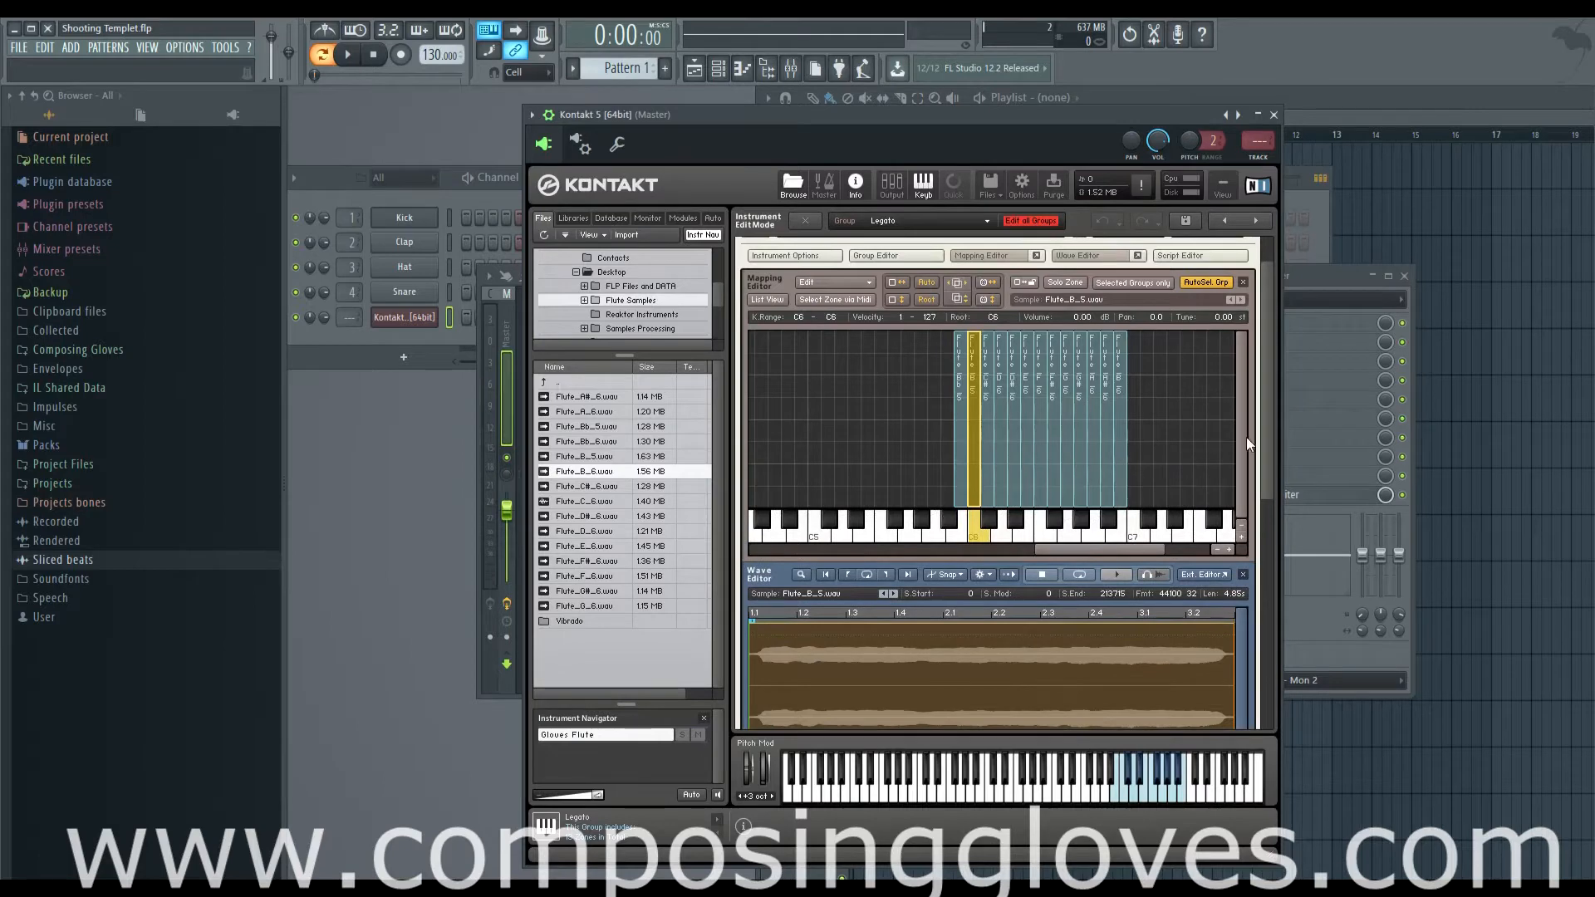
scroll(1267, 439, down, 4)
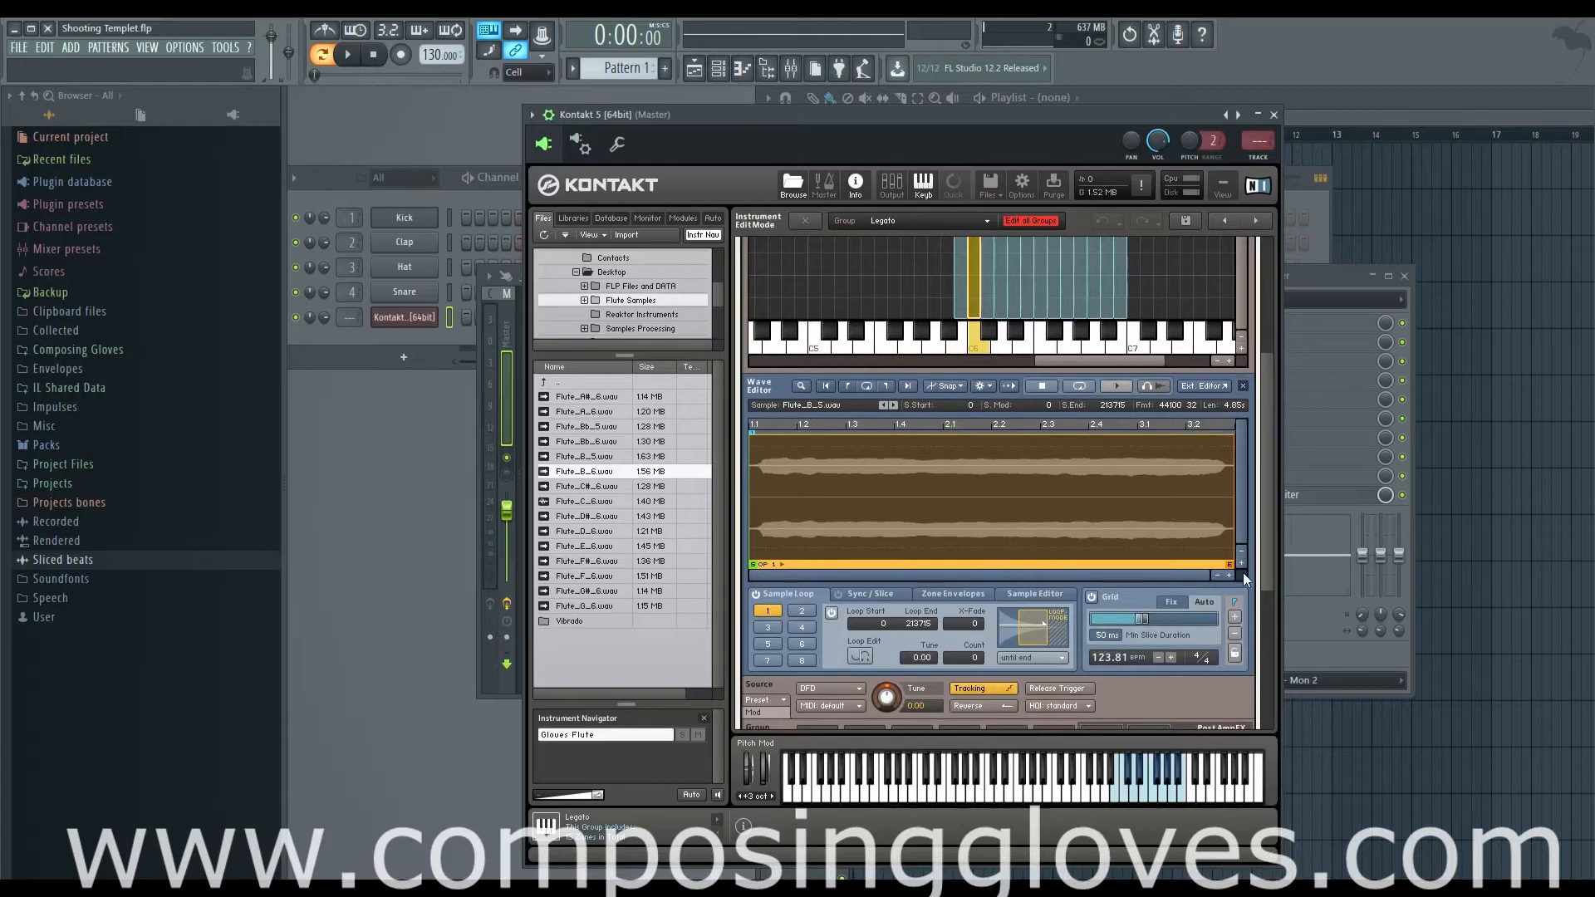
scroll(1269, 520, down, 1)
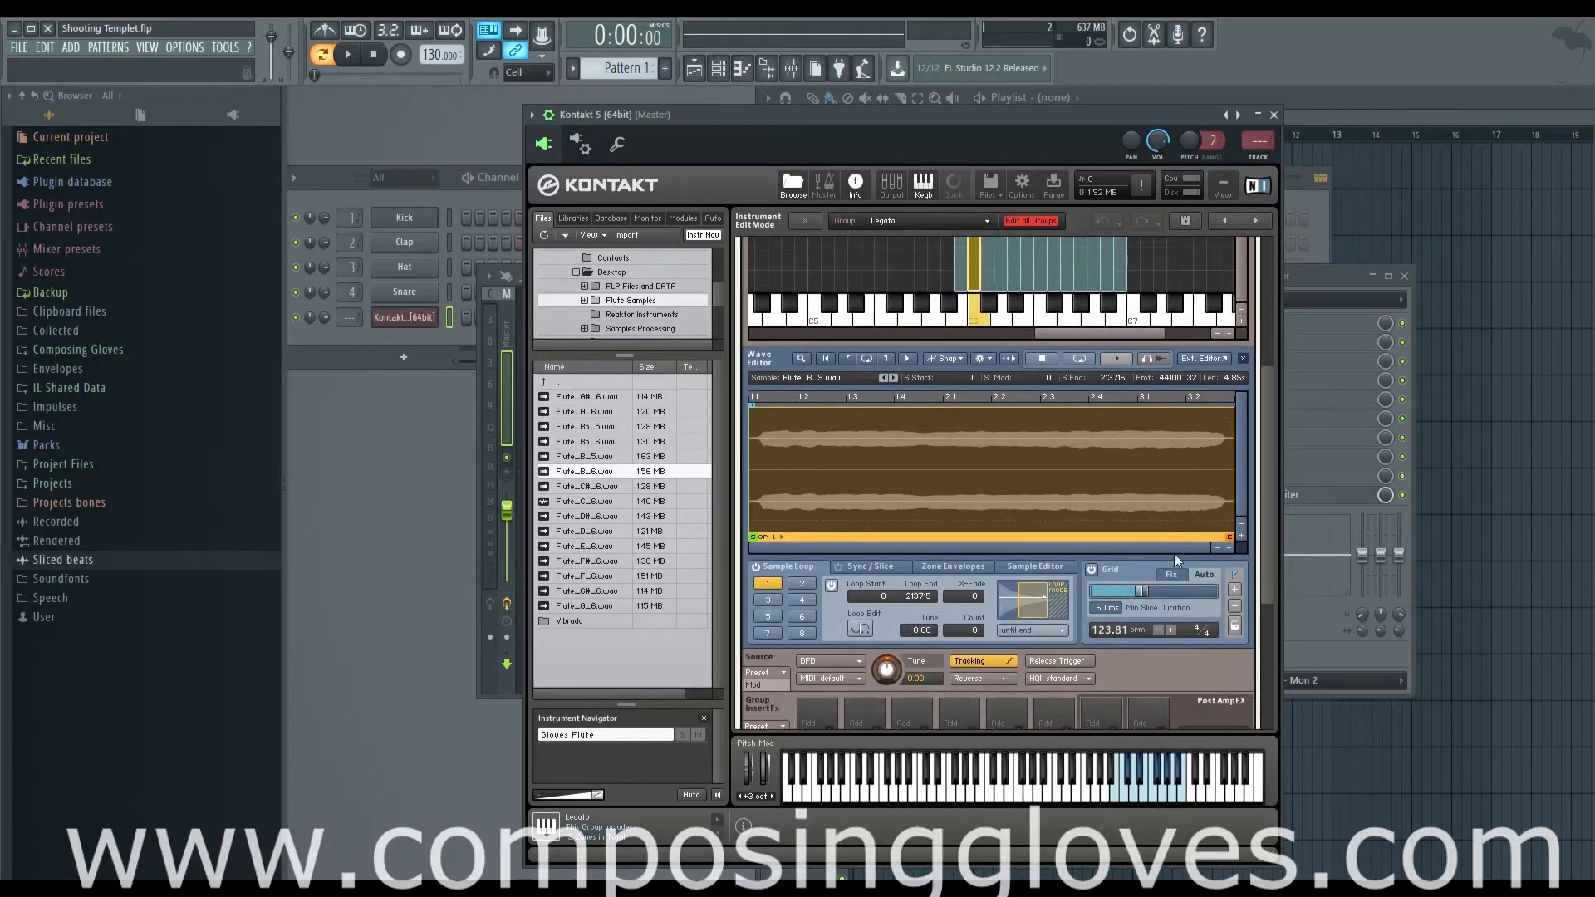
scroll(1269, 532, up, 4)
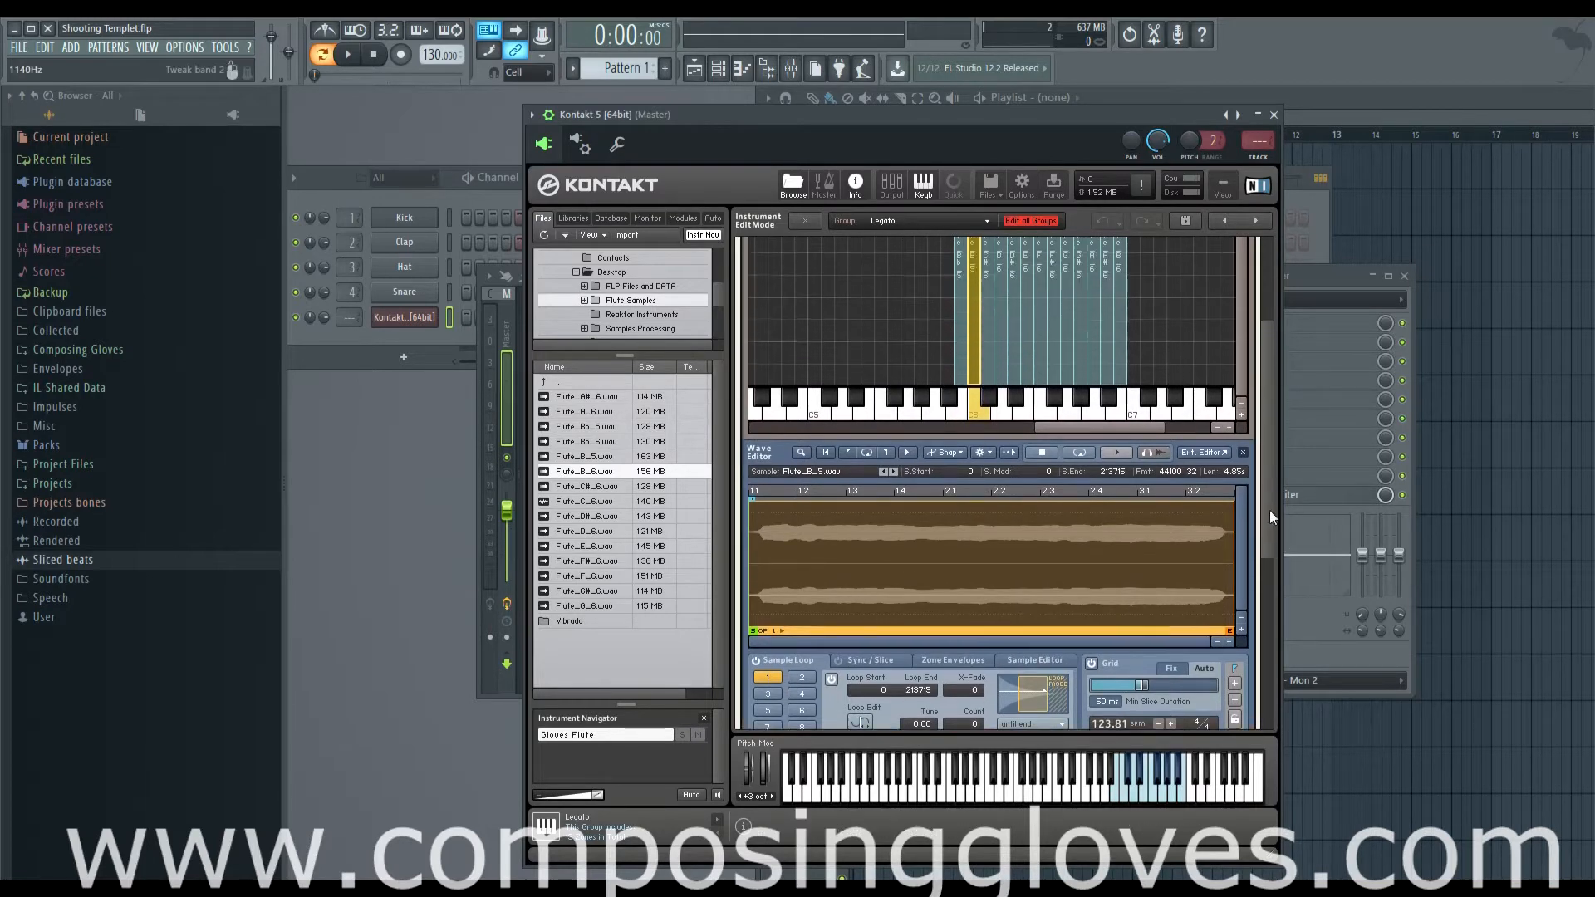
click(960, 356)
click(991, 354)
click(1040, 349)
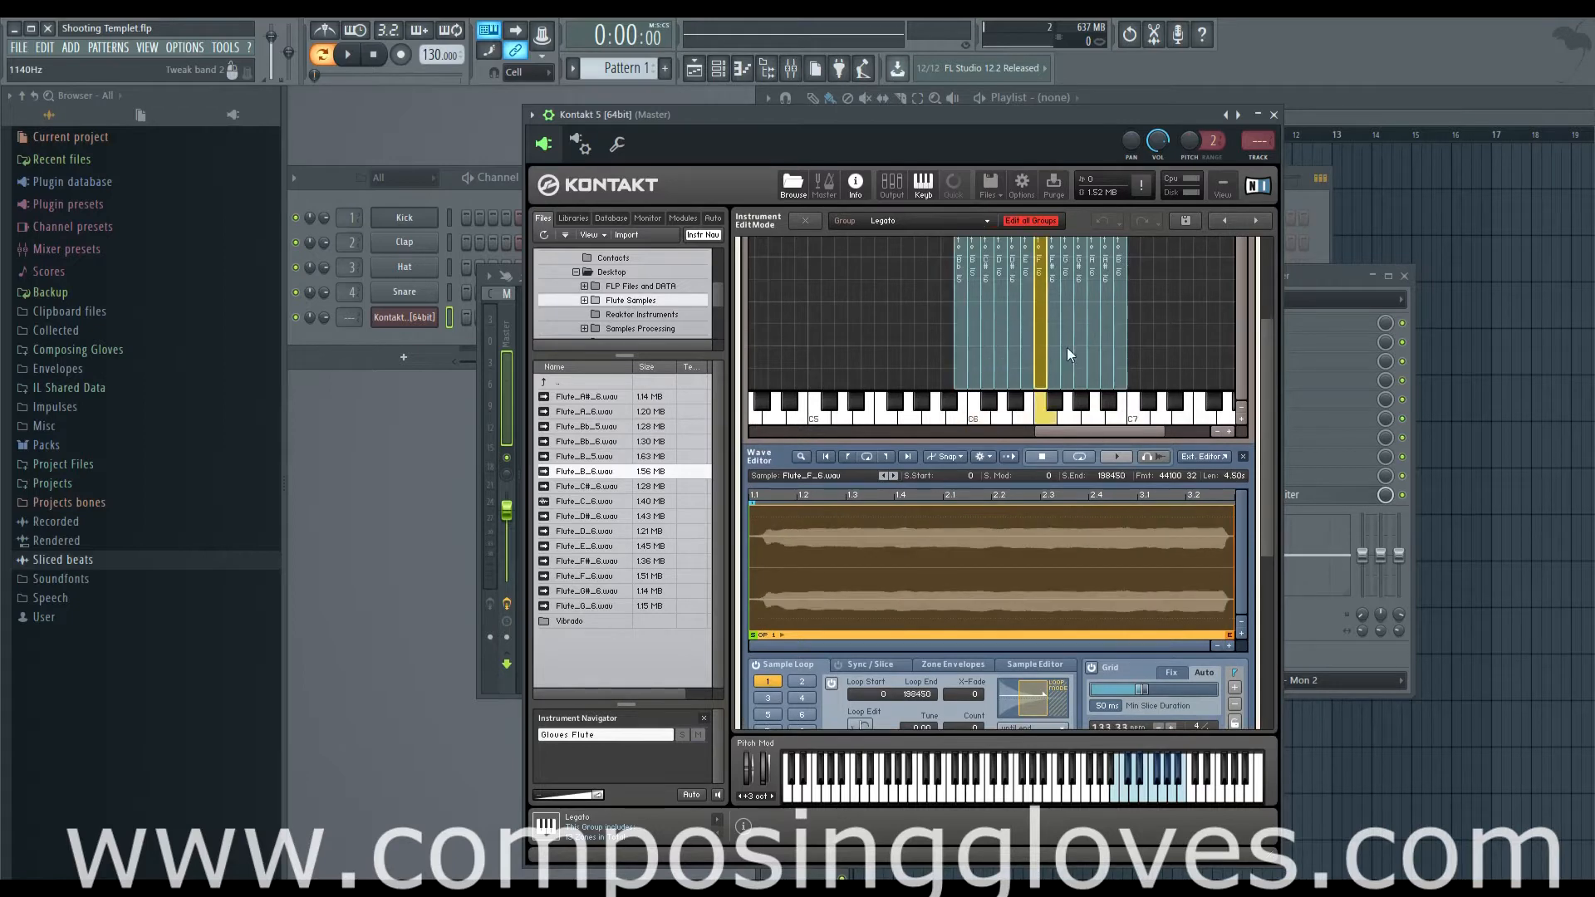
click(1008, 349)
click(986, 352)
click(958, 355)
click(1013, 363)
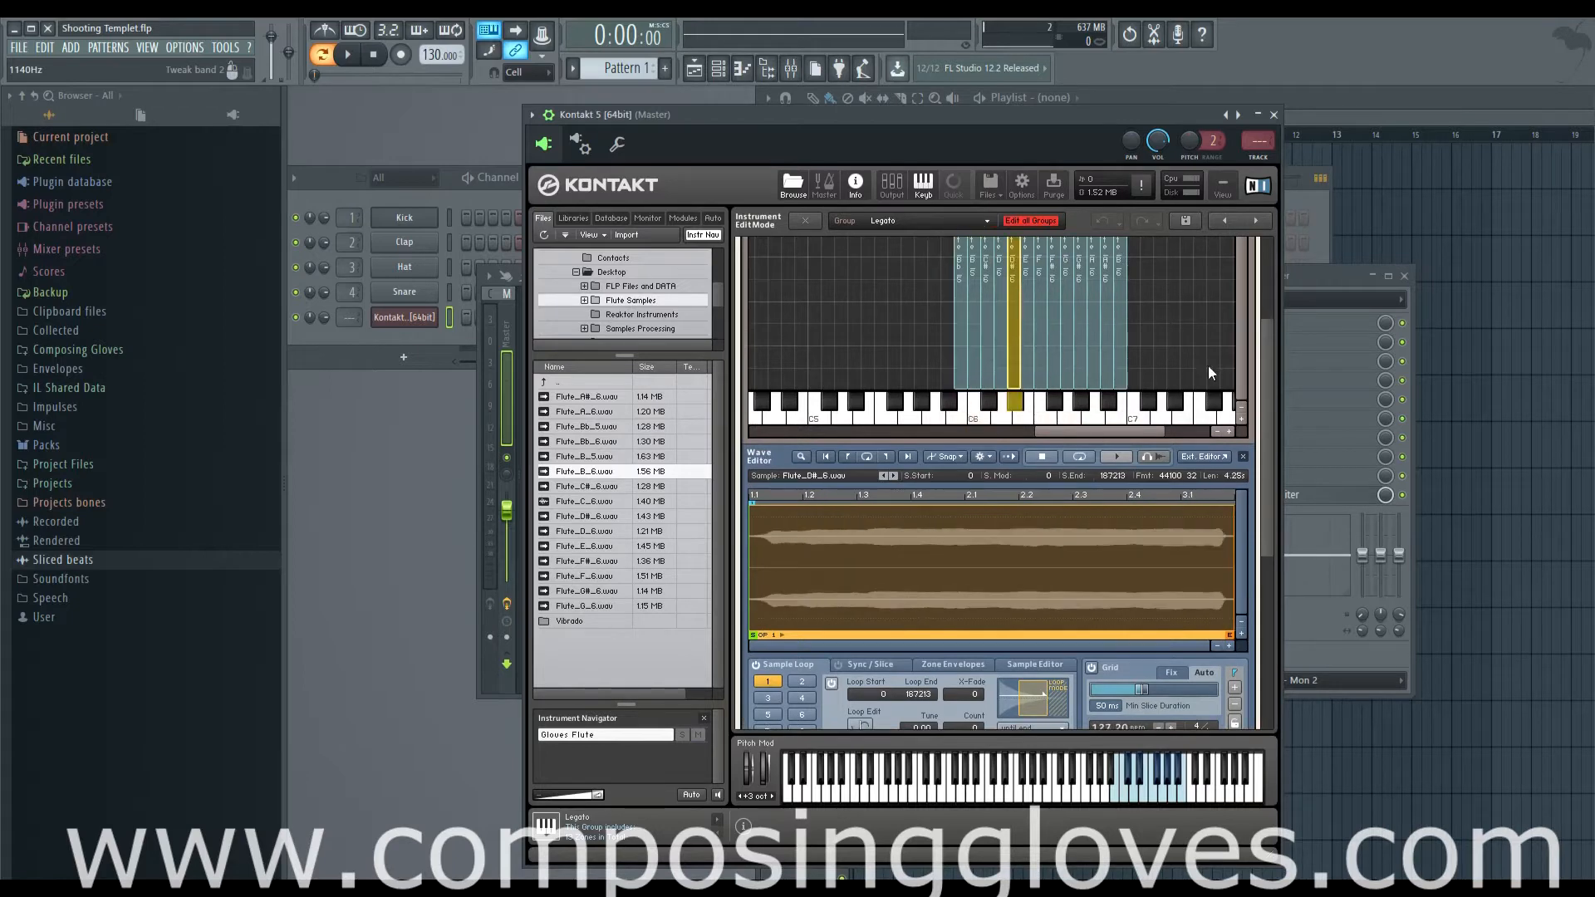
mouse_move(1264, 427)
mouse_down()
mouse_move(1258, 357)
mouse_move(1252, 444)
mouse_up()
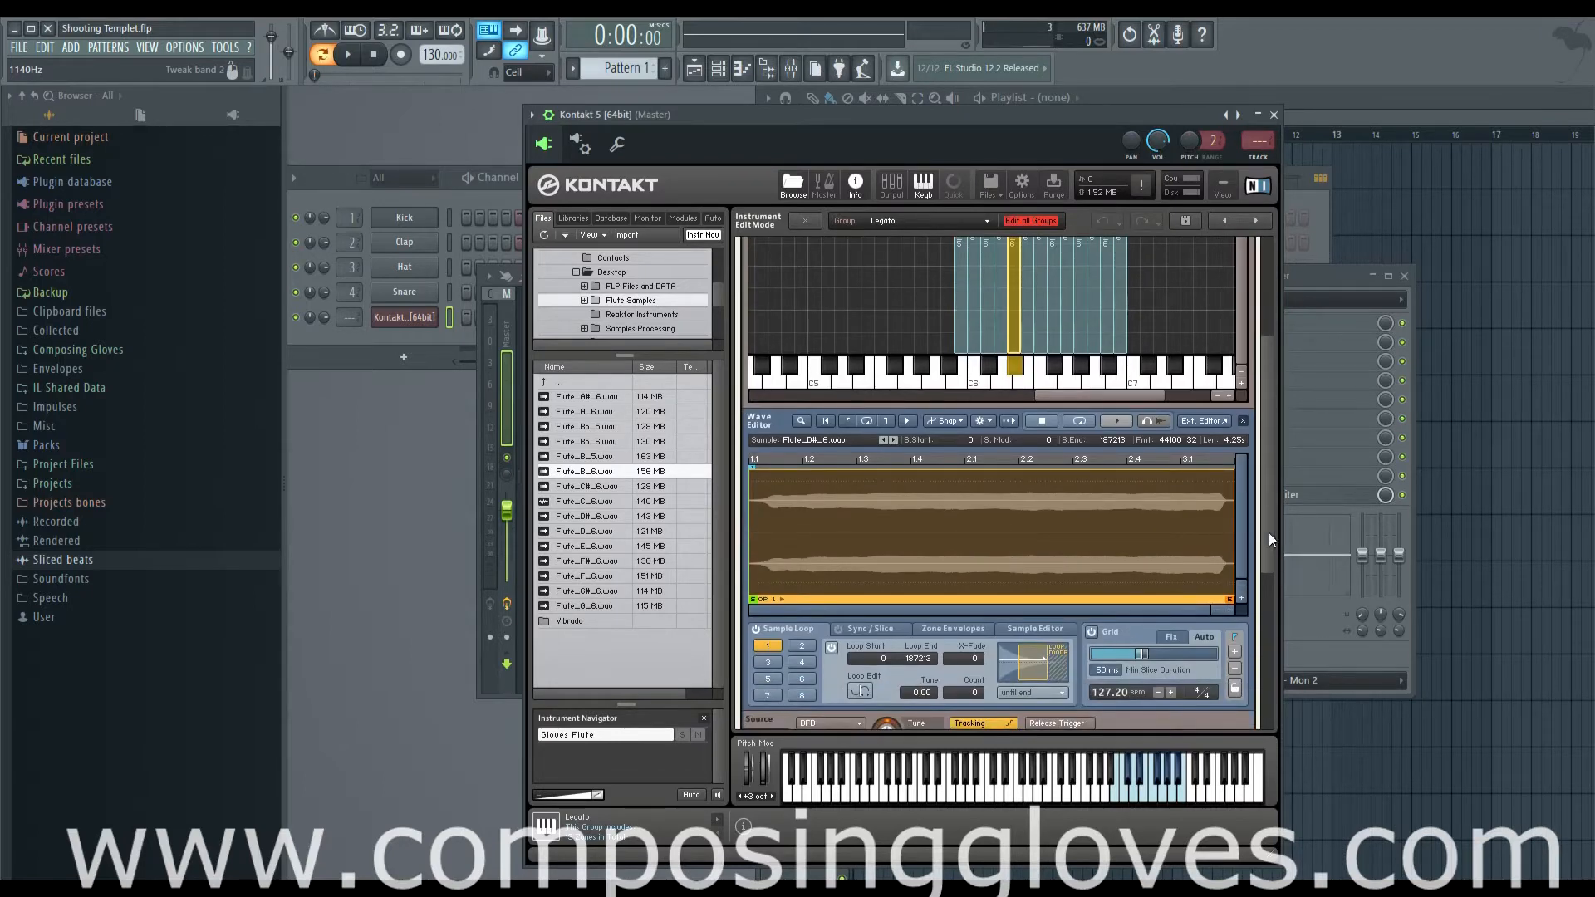
drag(1271, 539, 1267, 656)
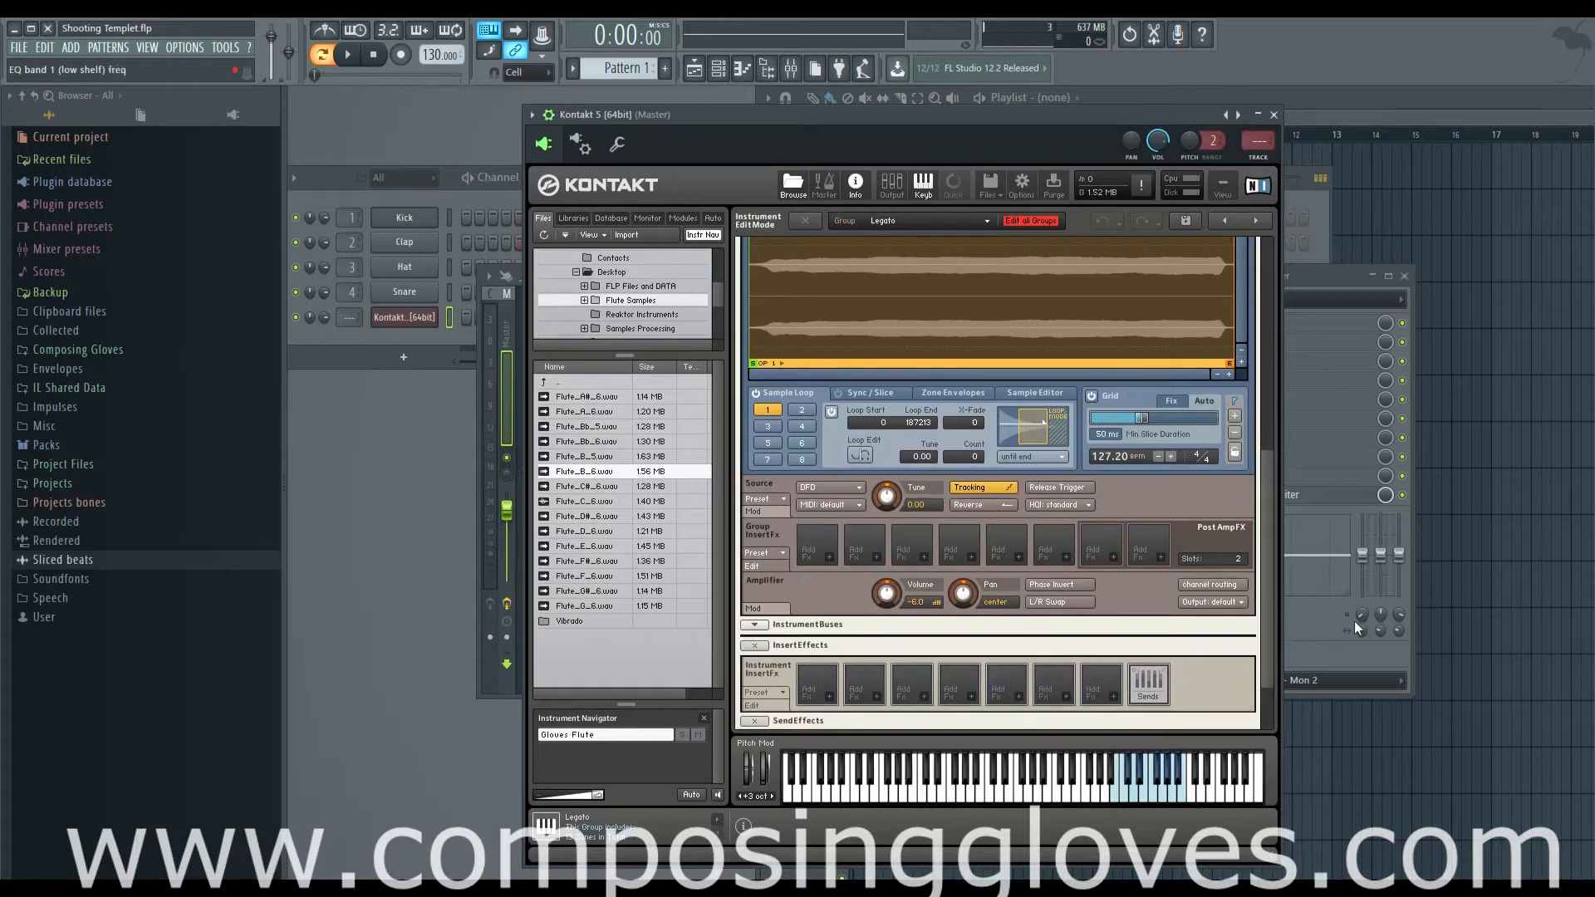
drag(1263, 679, 1267, 706)
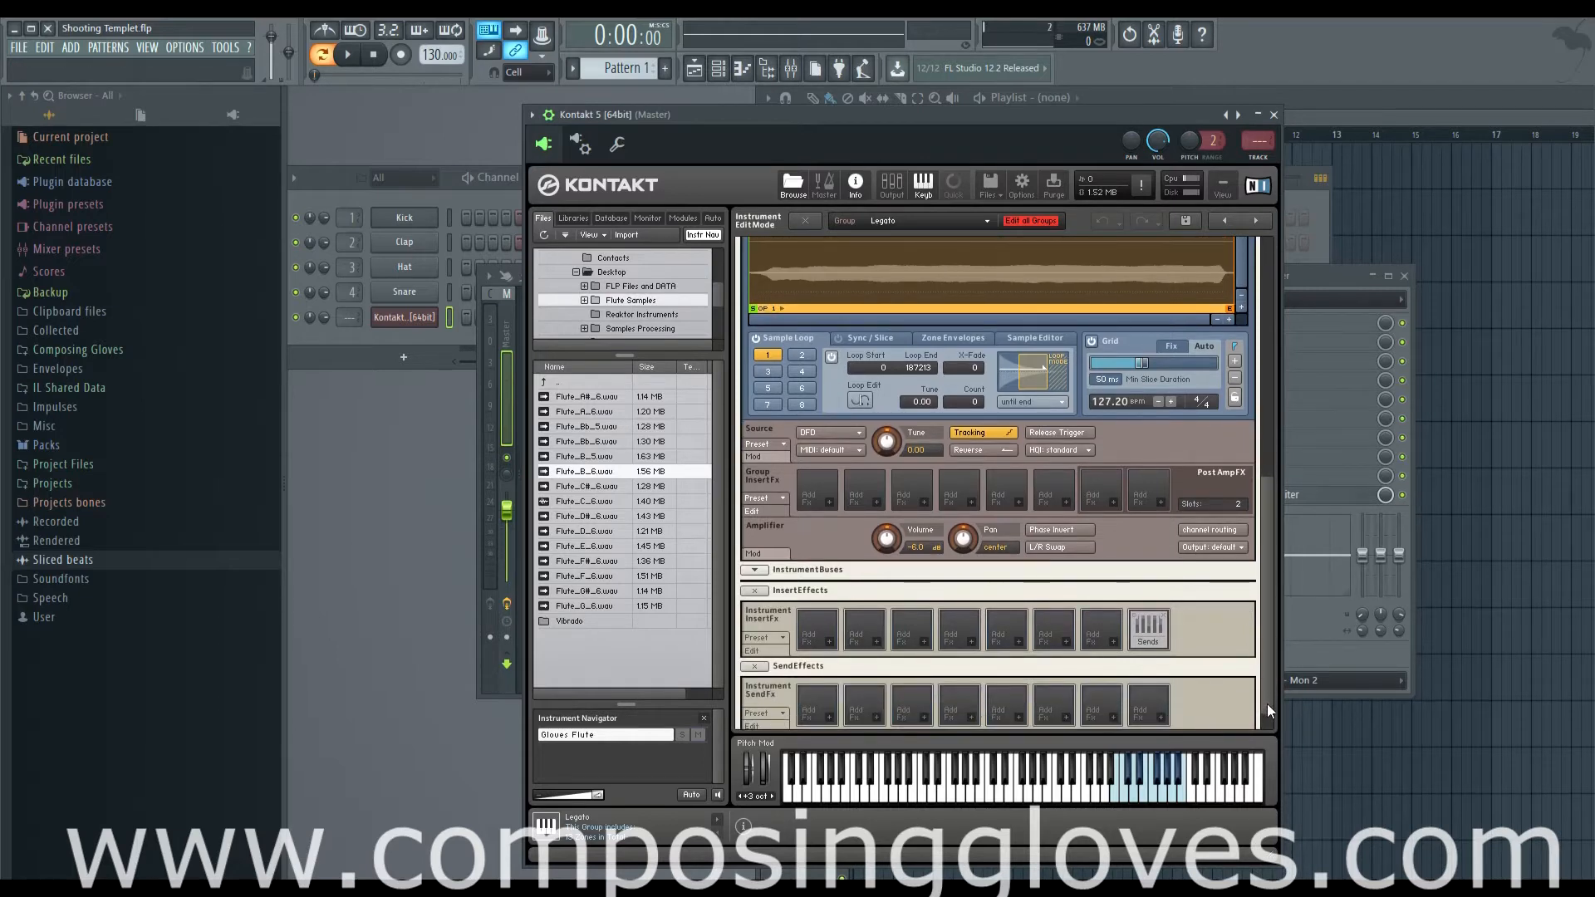
click(762, 574)
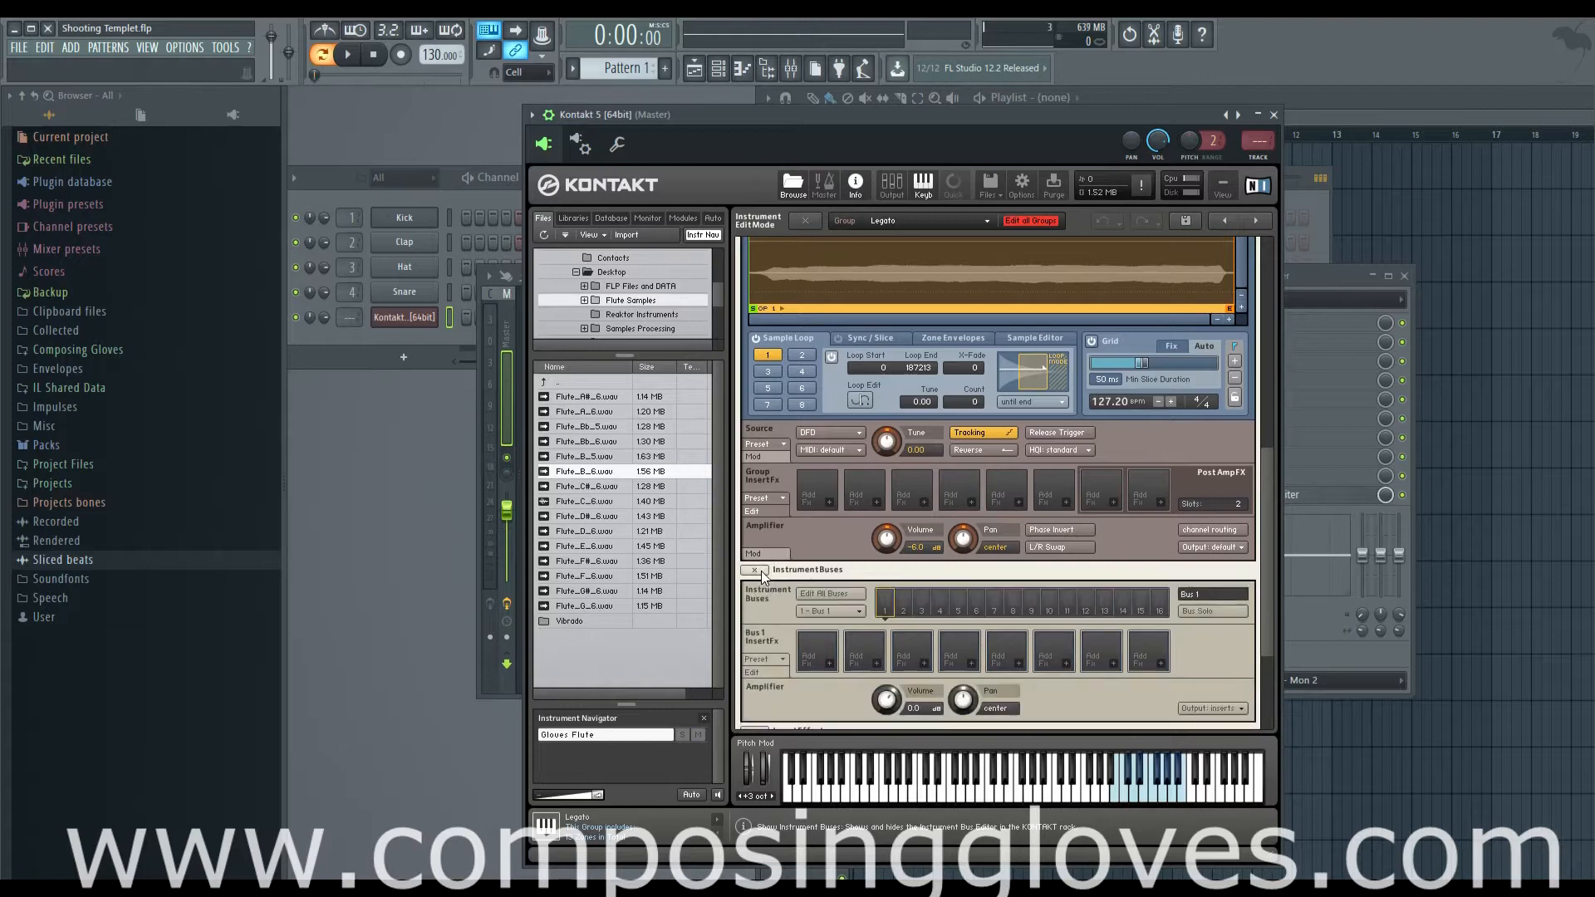
scroll(1266, 610, down, 1)
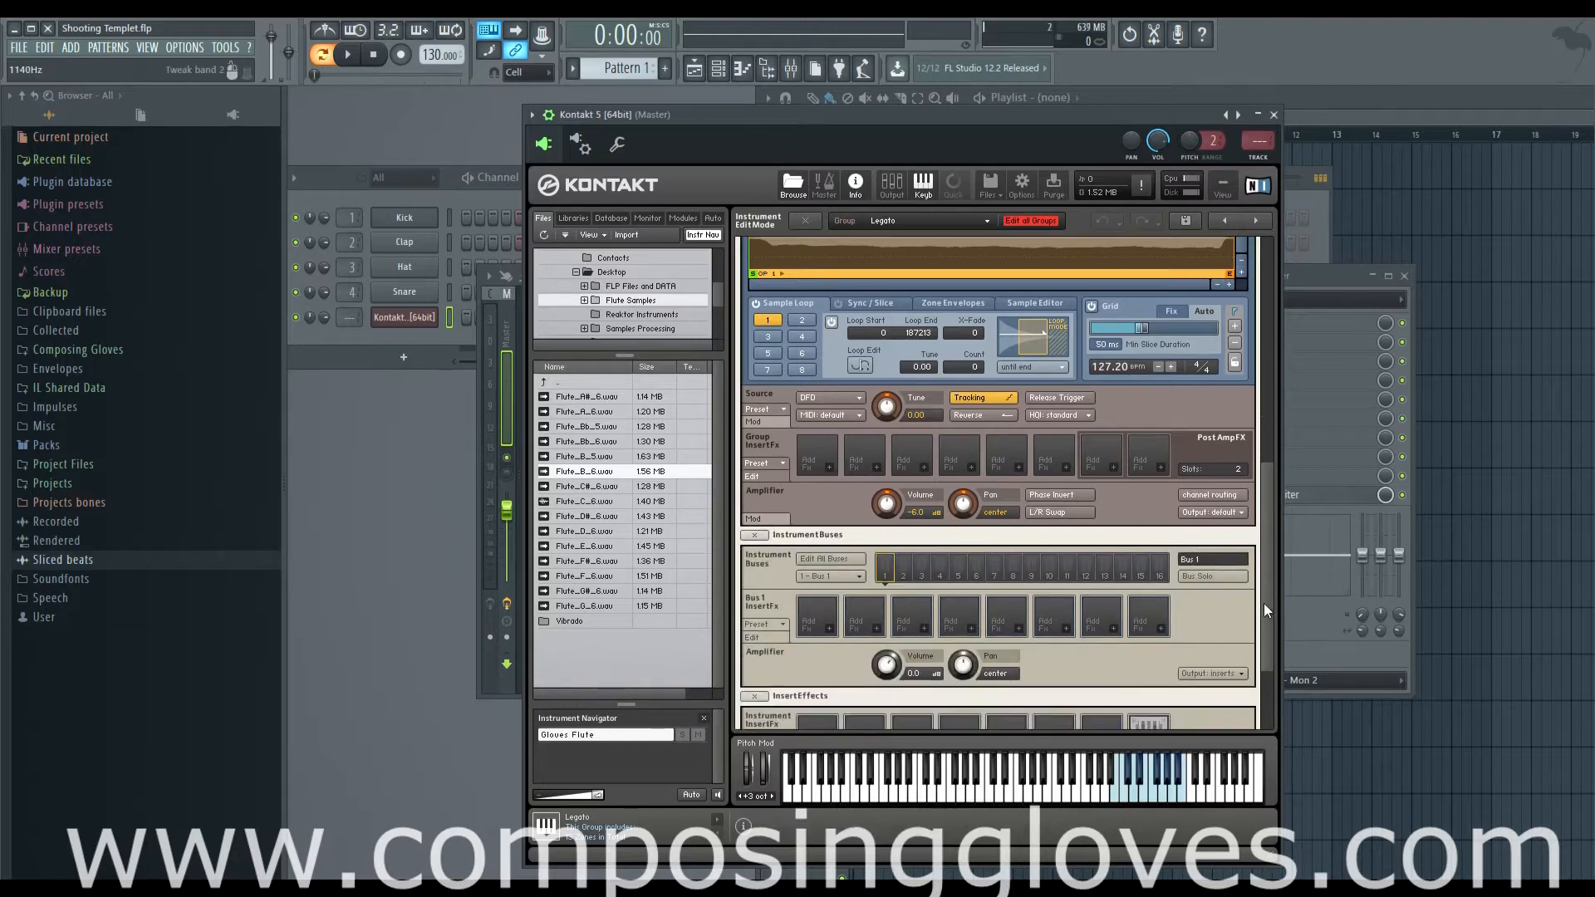
click(760, 535)
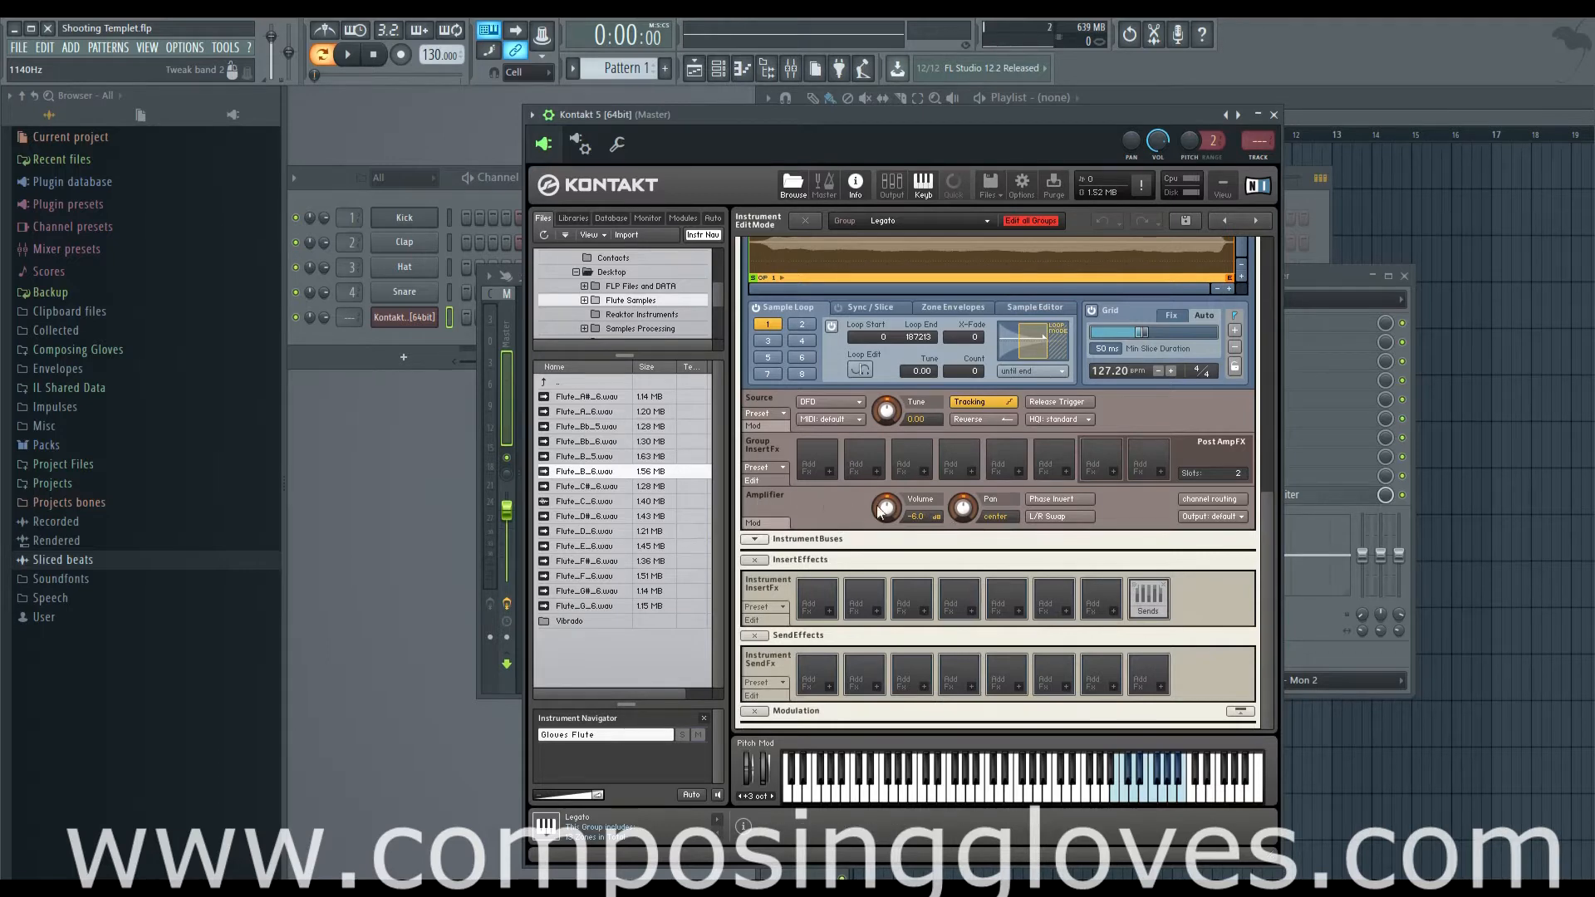
Add an AHDSR envelope modulating volume to the Legato group's Amplifier.
click(766, 525)
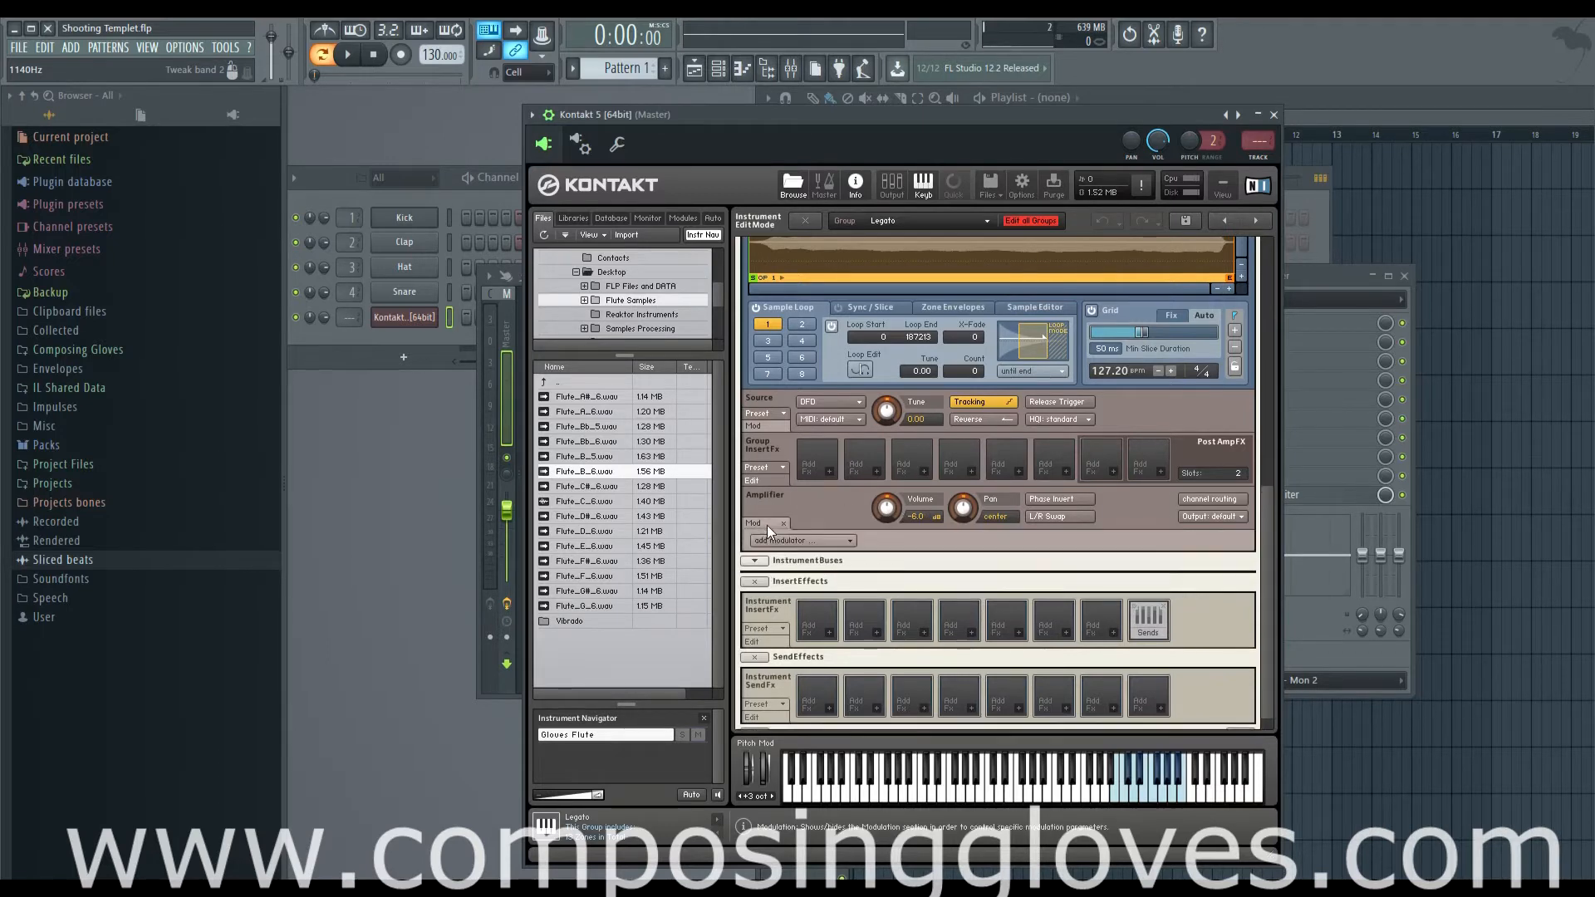
click(824, 541)
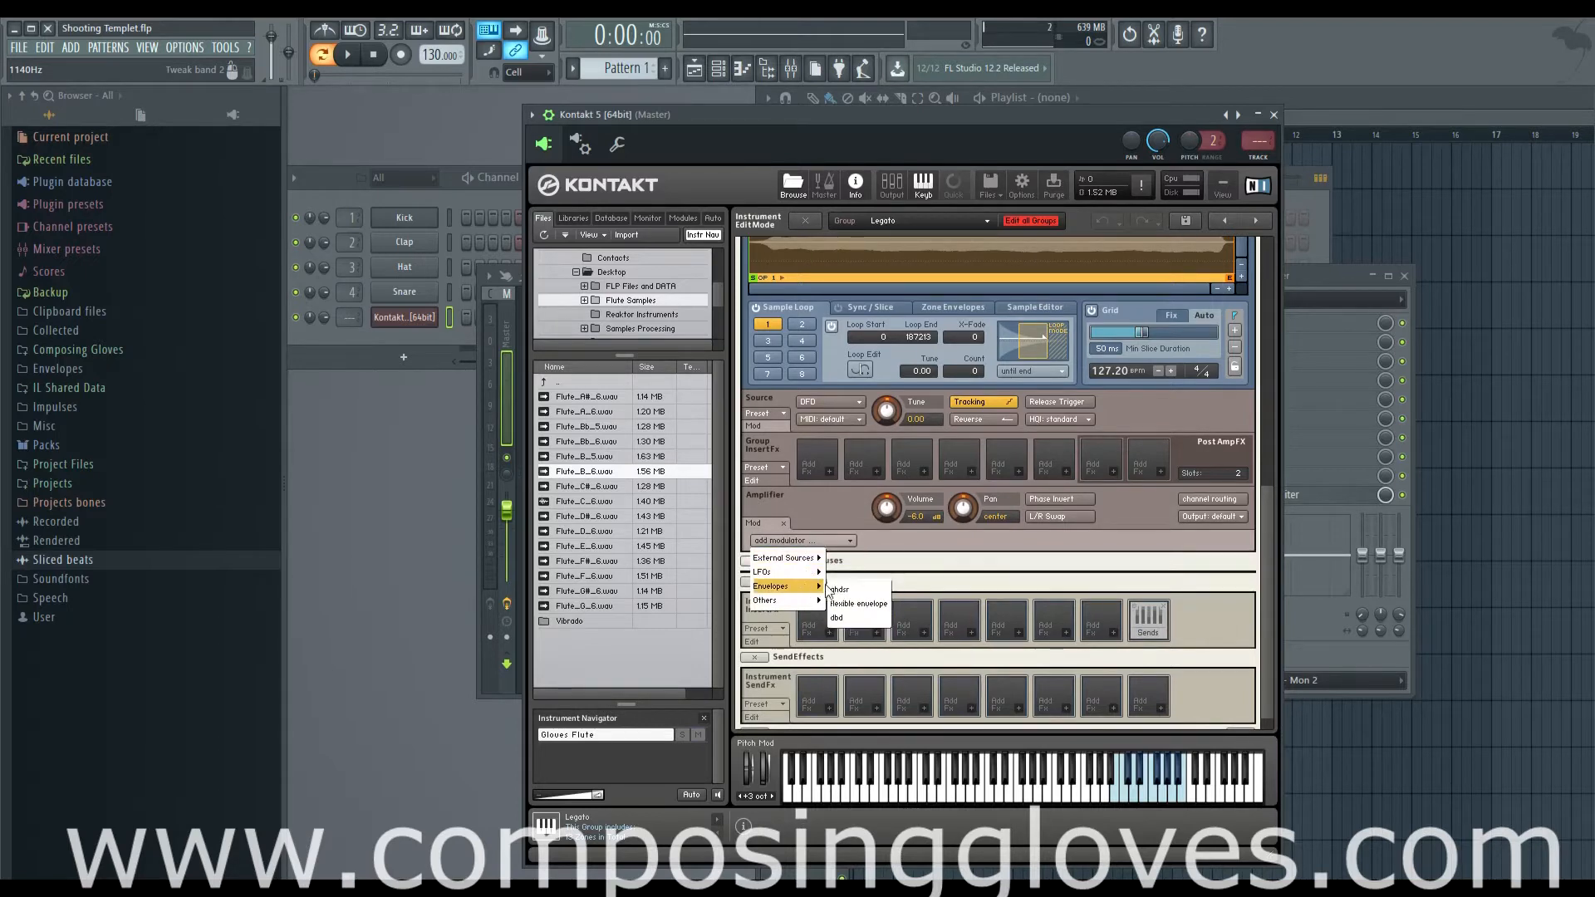
click(839, 590)
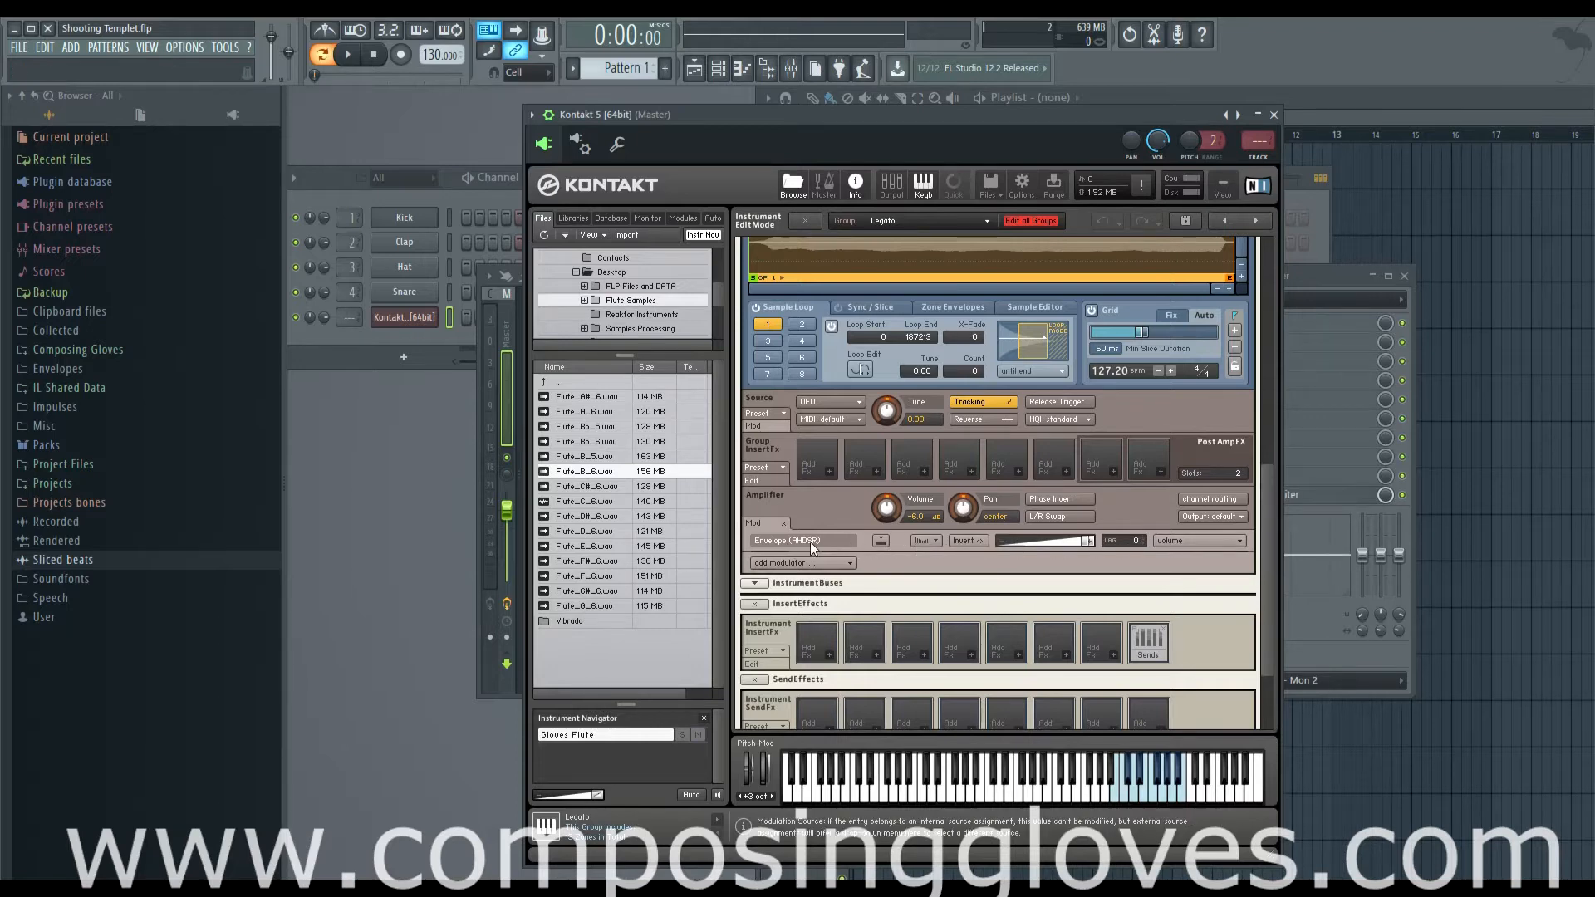
click(1213, 546)
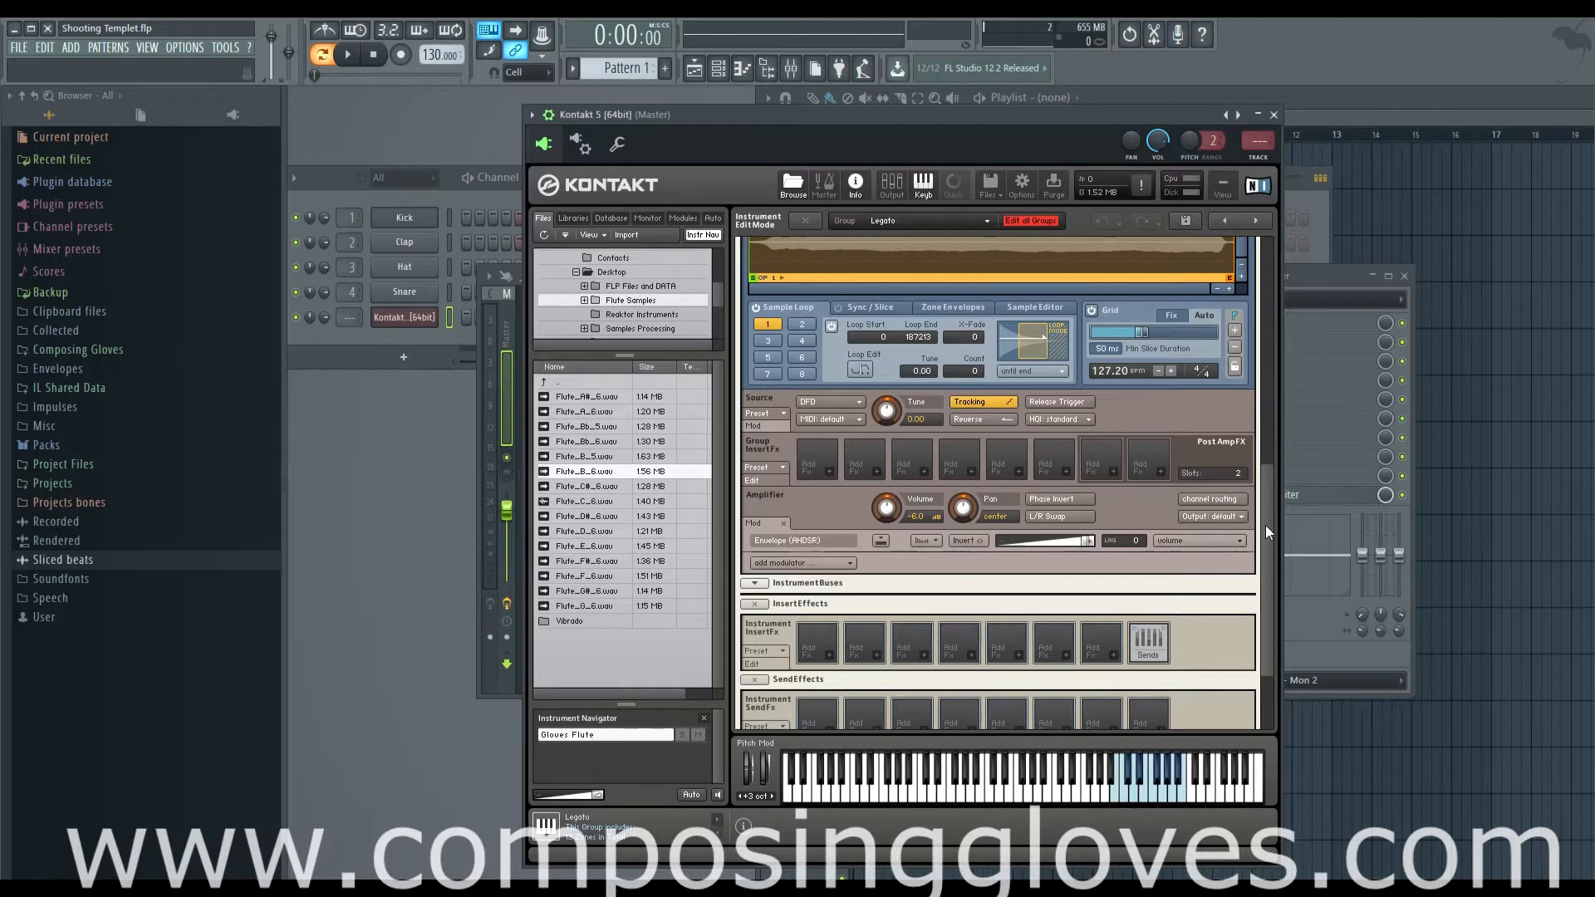
Turn off the Grid for the Flute_D#_6 sample and set its sample start to about 57280.
drag(1266, 526, 1265, 432)
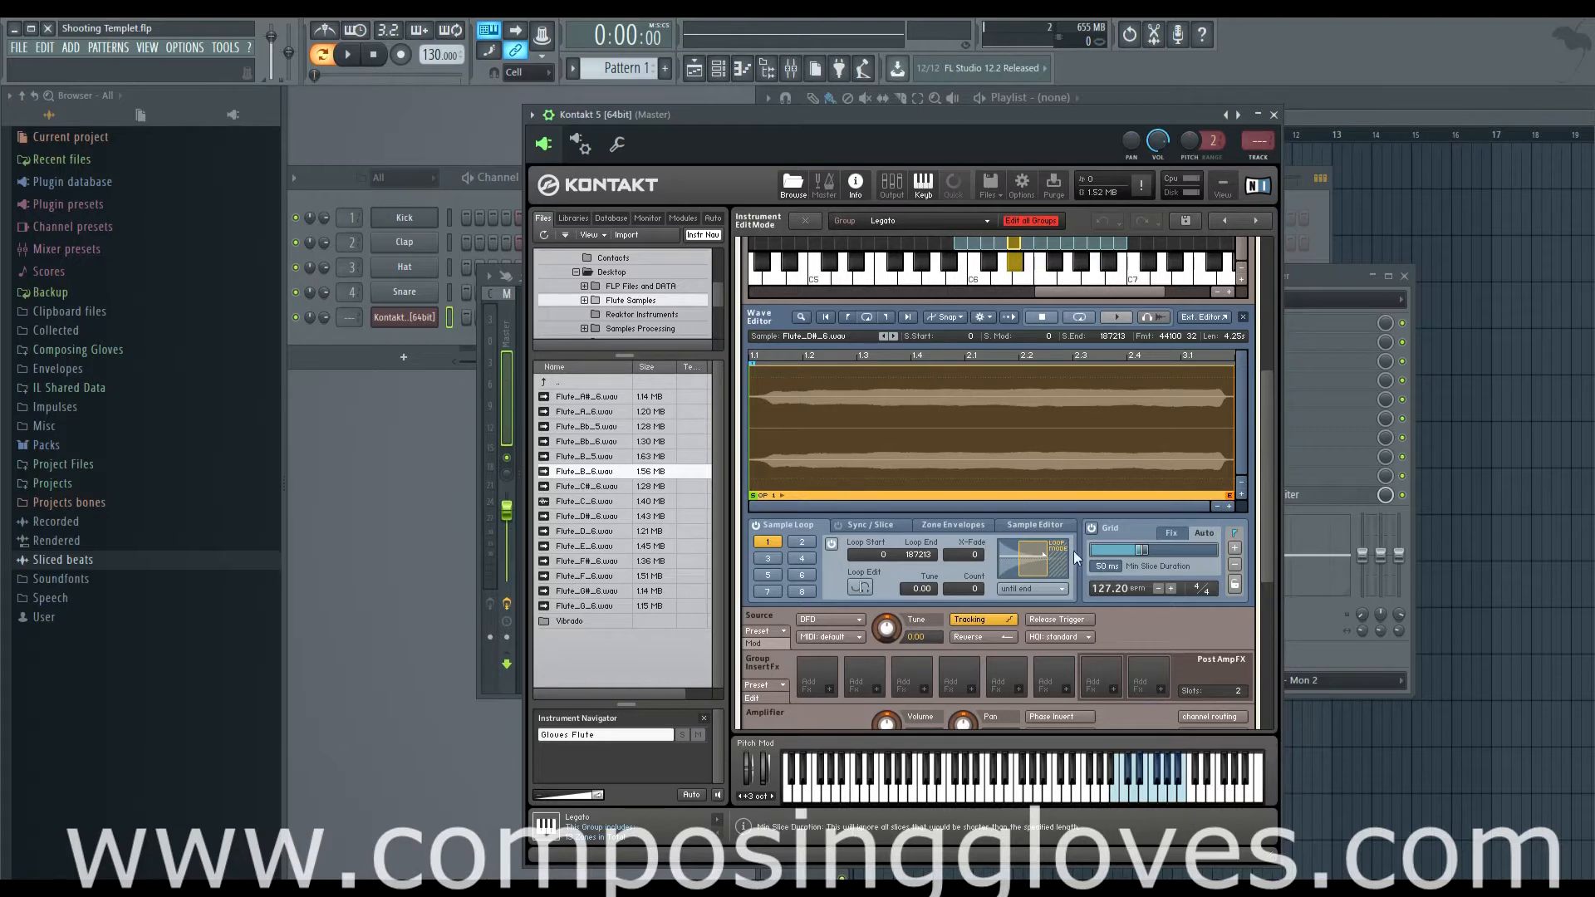
click(1094, 530)
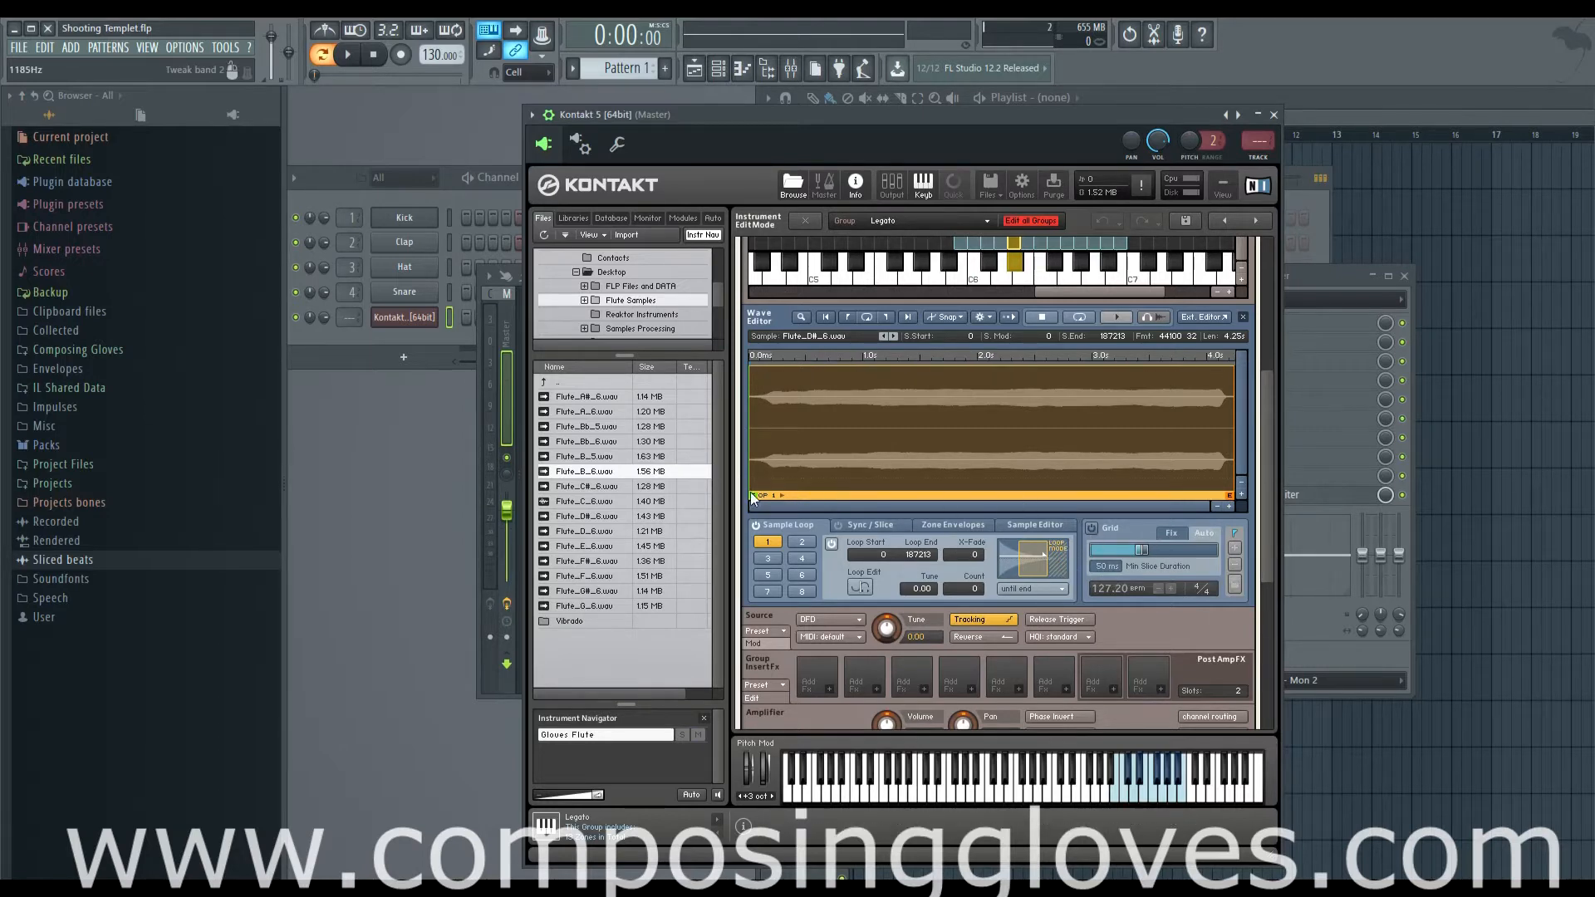
mouse_move(752, 496)
mouse_down()
mouse_move(786, 467)
mouse_move(985, 466)
mouse_move(903, 467)
mouse_up()
Shape the volume envelope with 21.3 ms attack, 197.1 ms hold, 10.0k ms decay, 0.0 dB sustain and 5.4 ms release.
drag(1271, 481, 1264, 627)
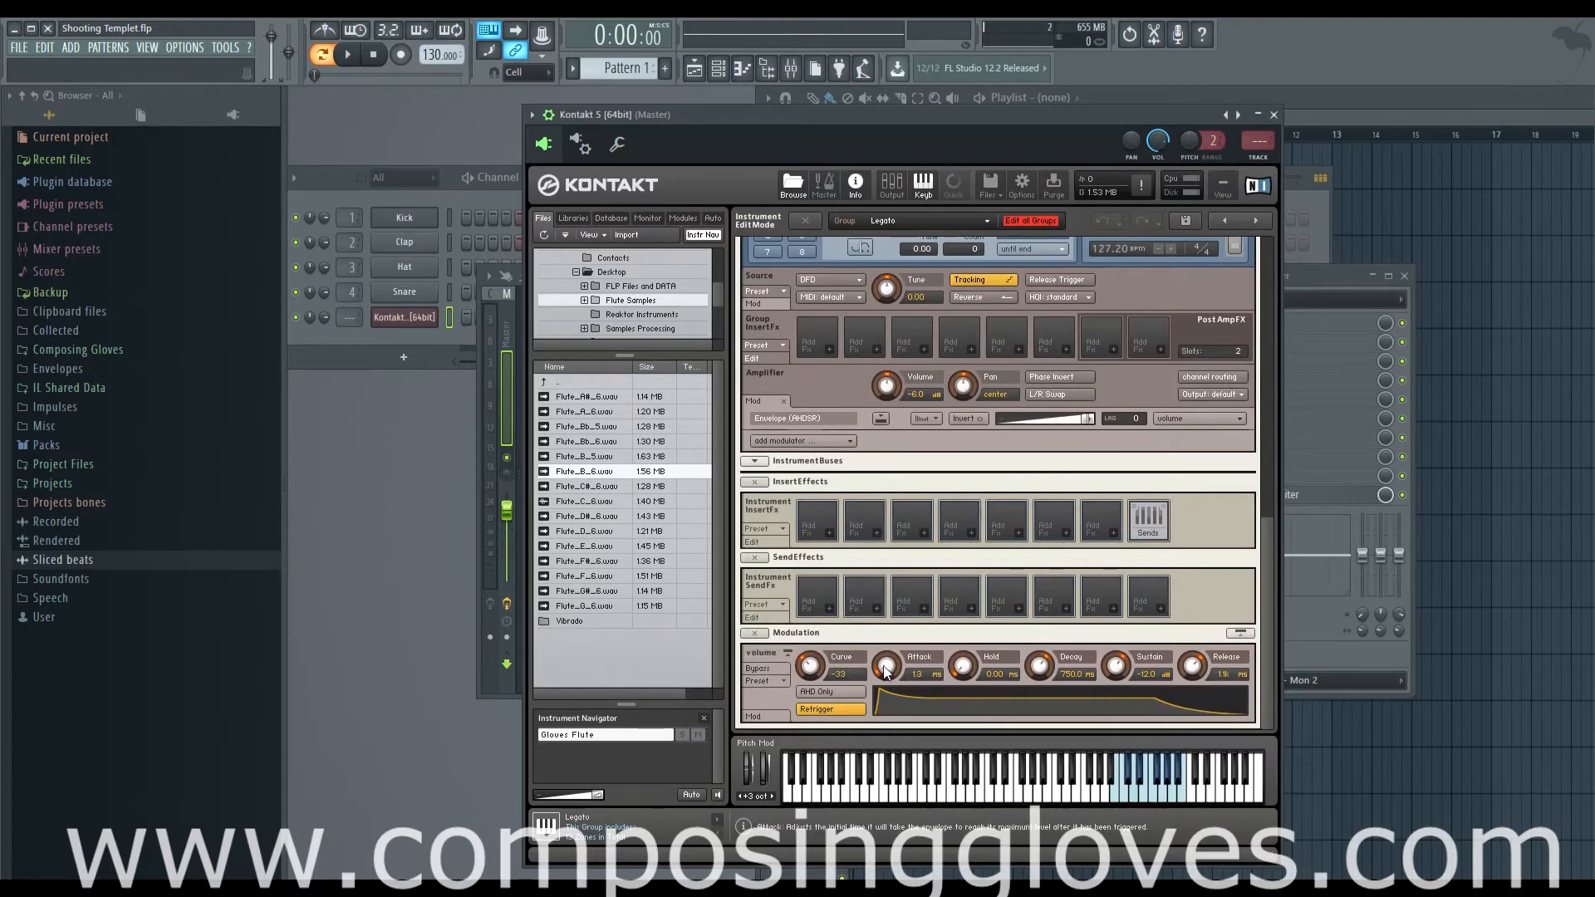
drag(886, 671, 886, 631)
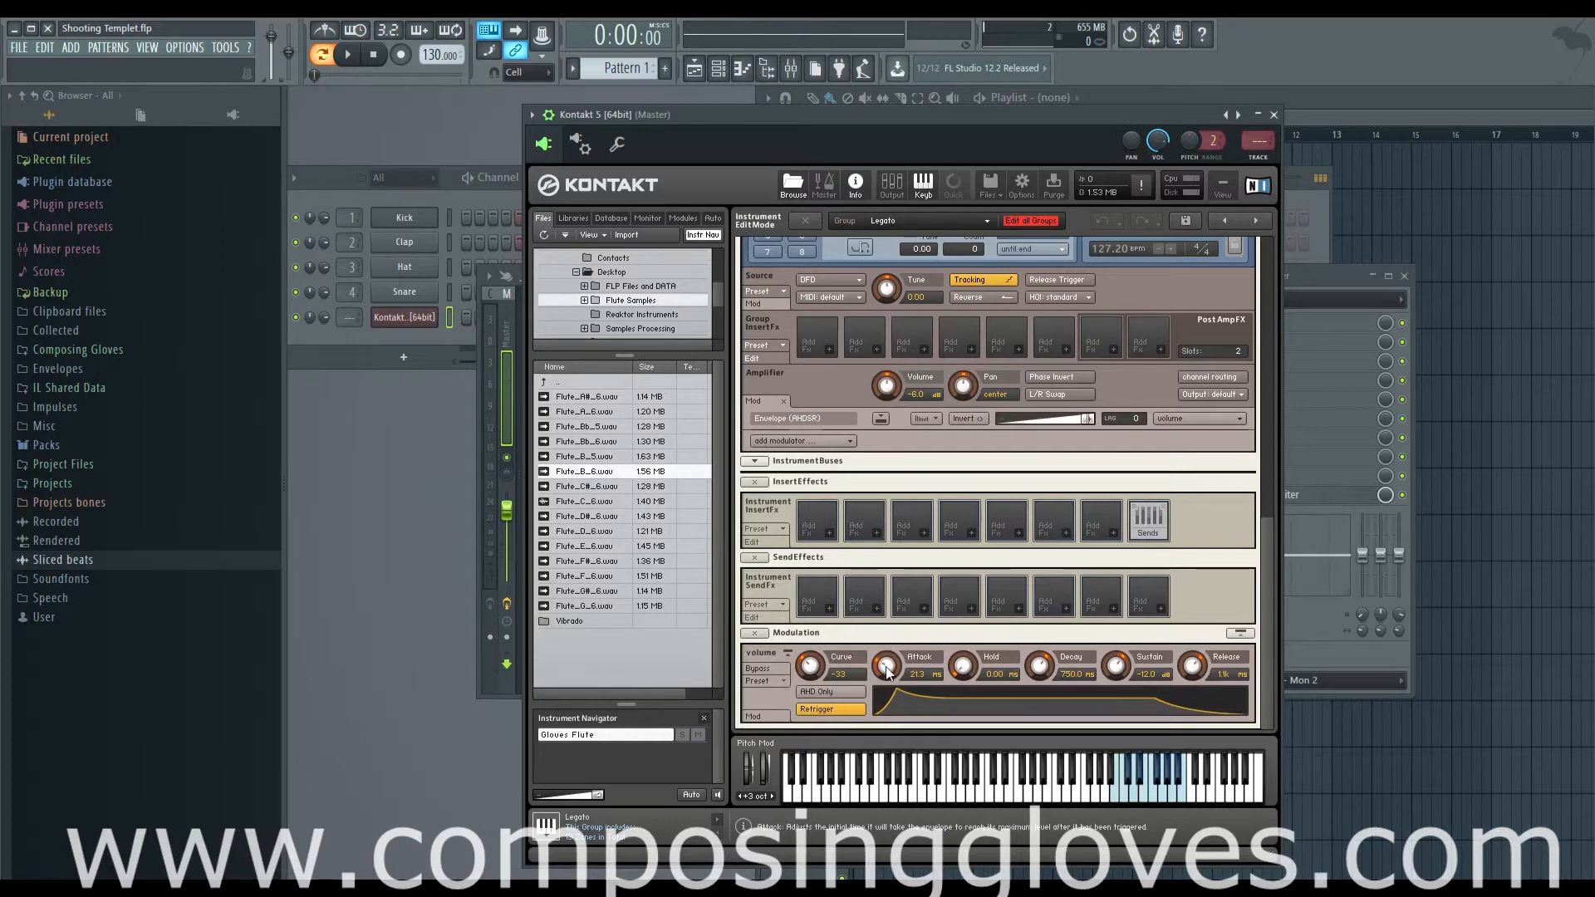
drag(963, 664, 962, 621)
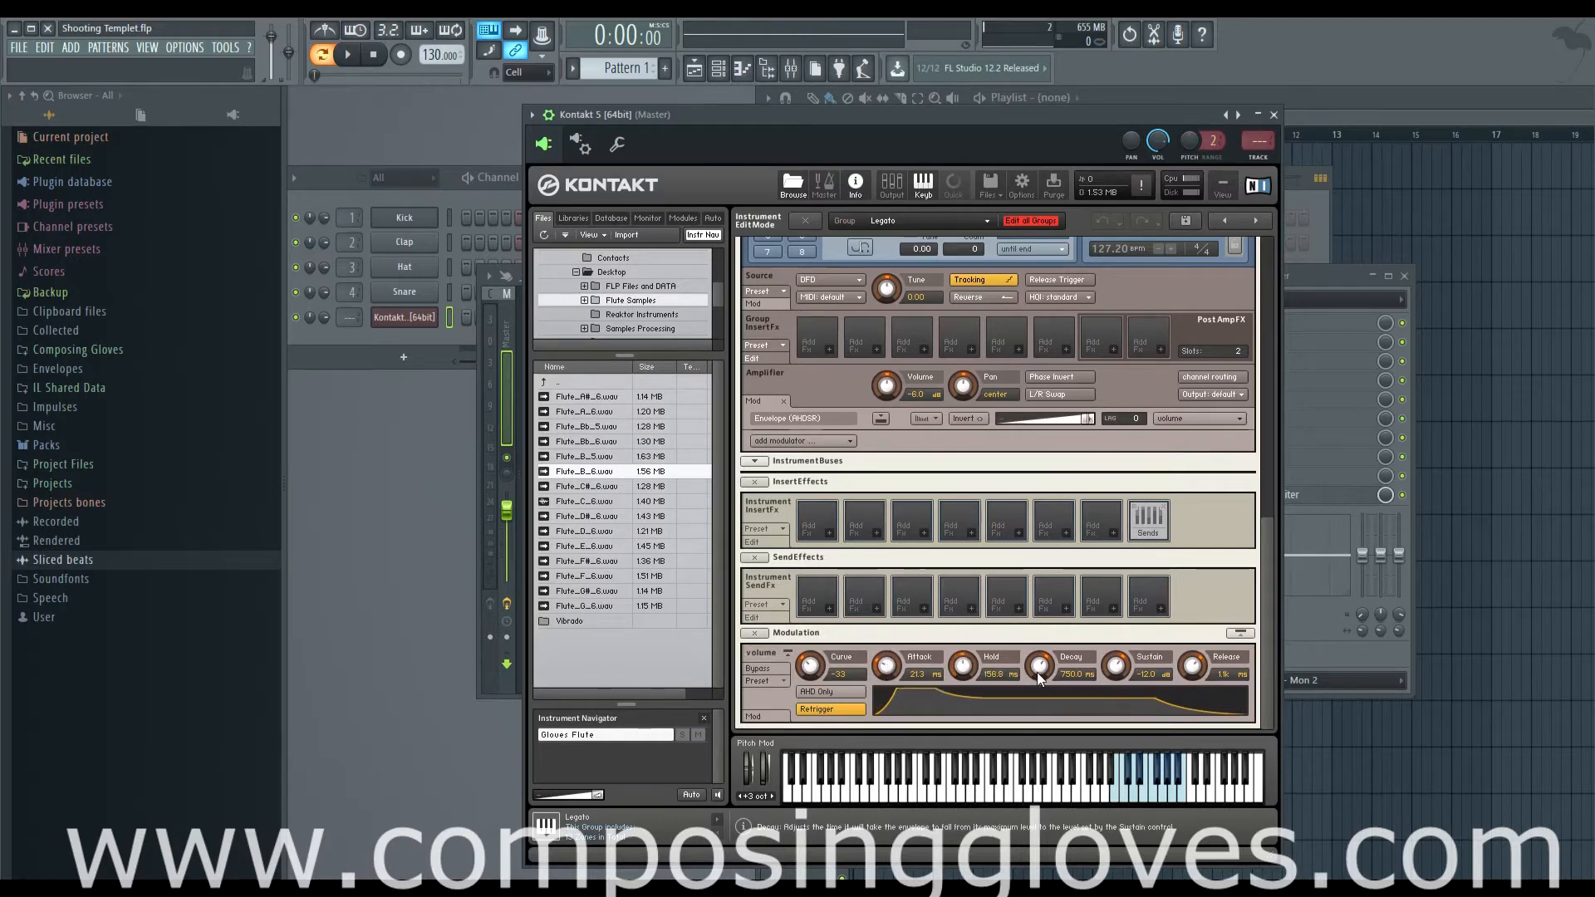
drag(1037, 671, 1038, 623)
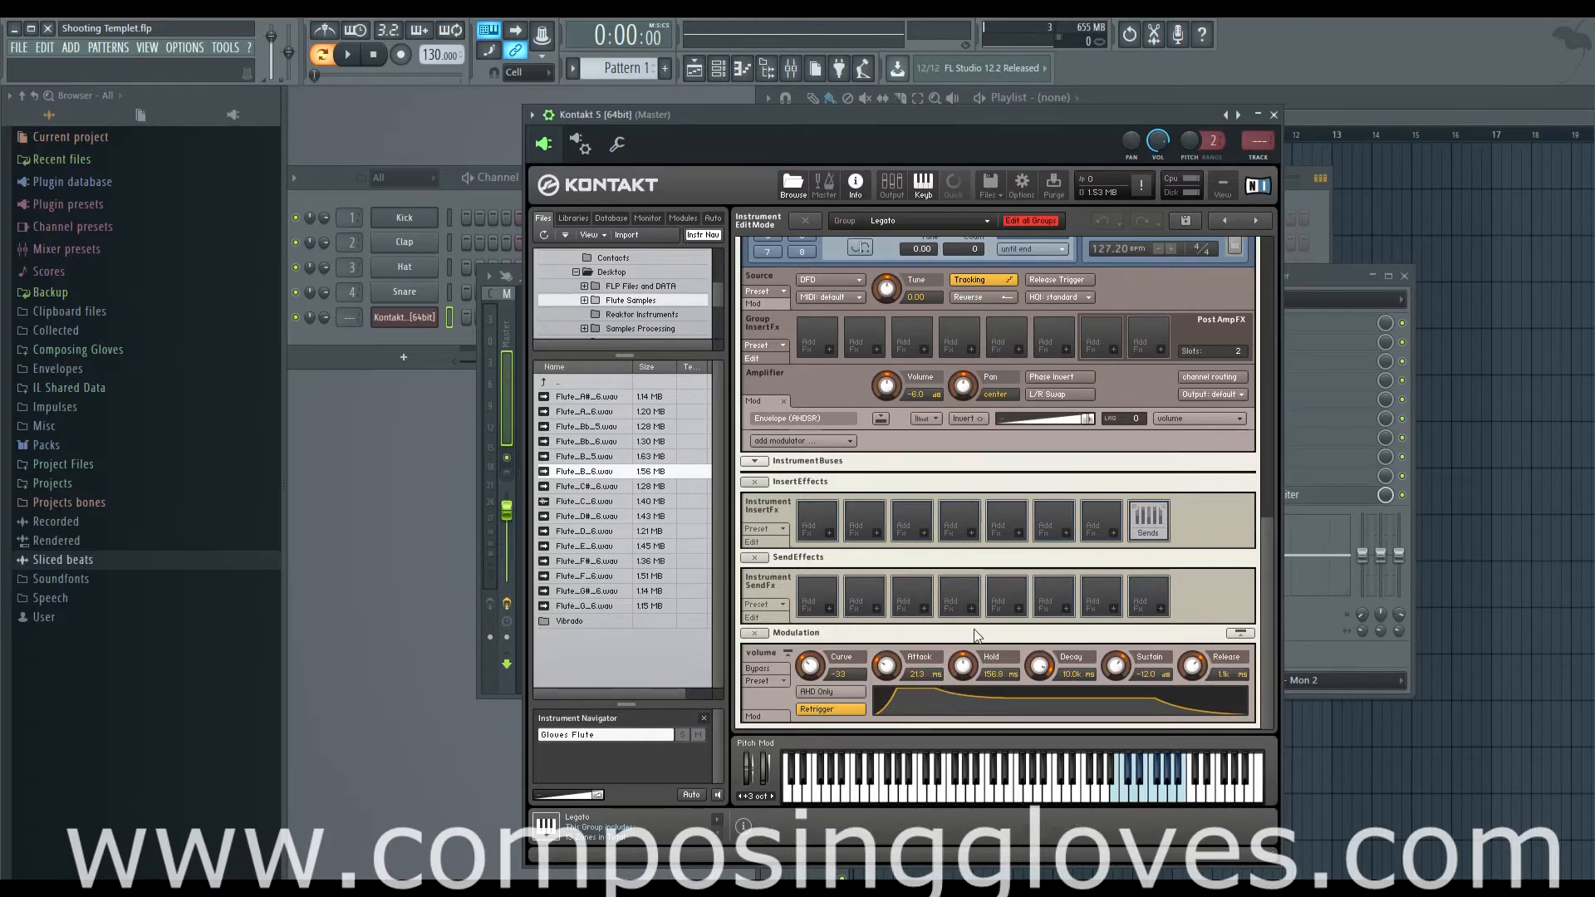
drag(962, 696, 903, 697)
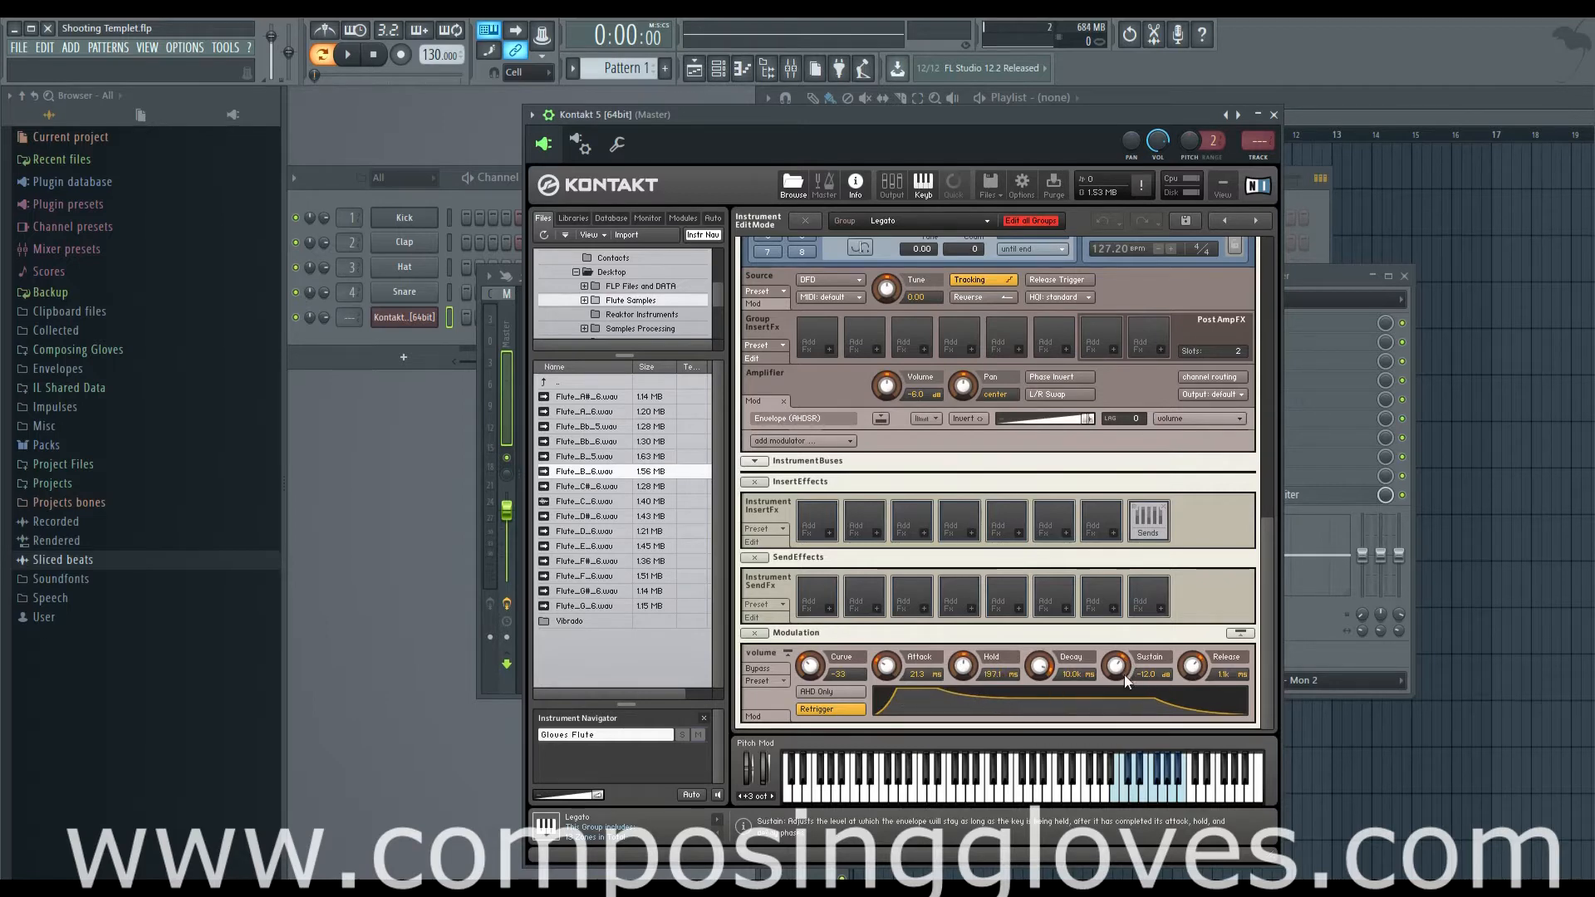
drag(1123, 675, 1121, 518)
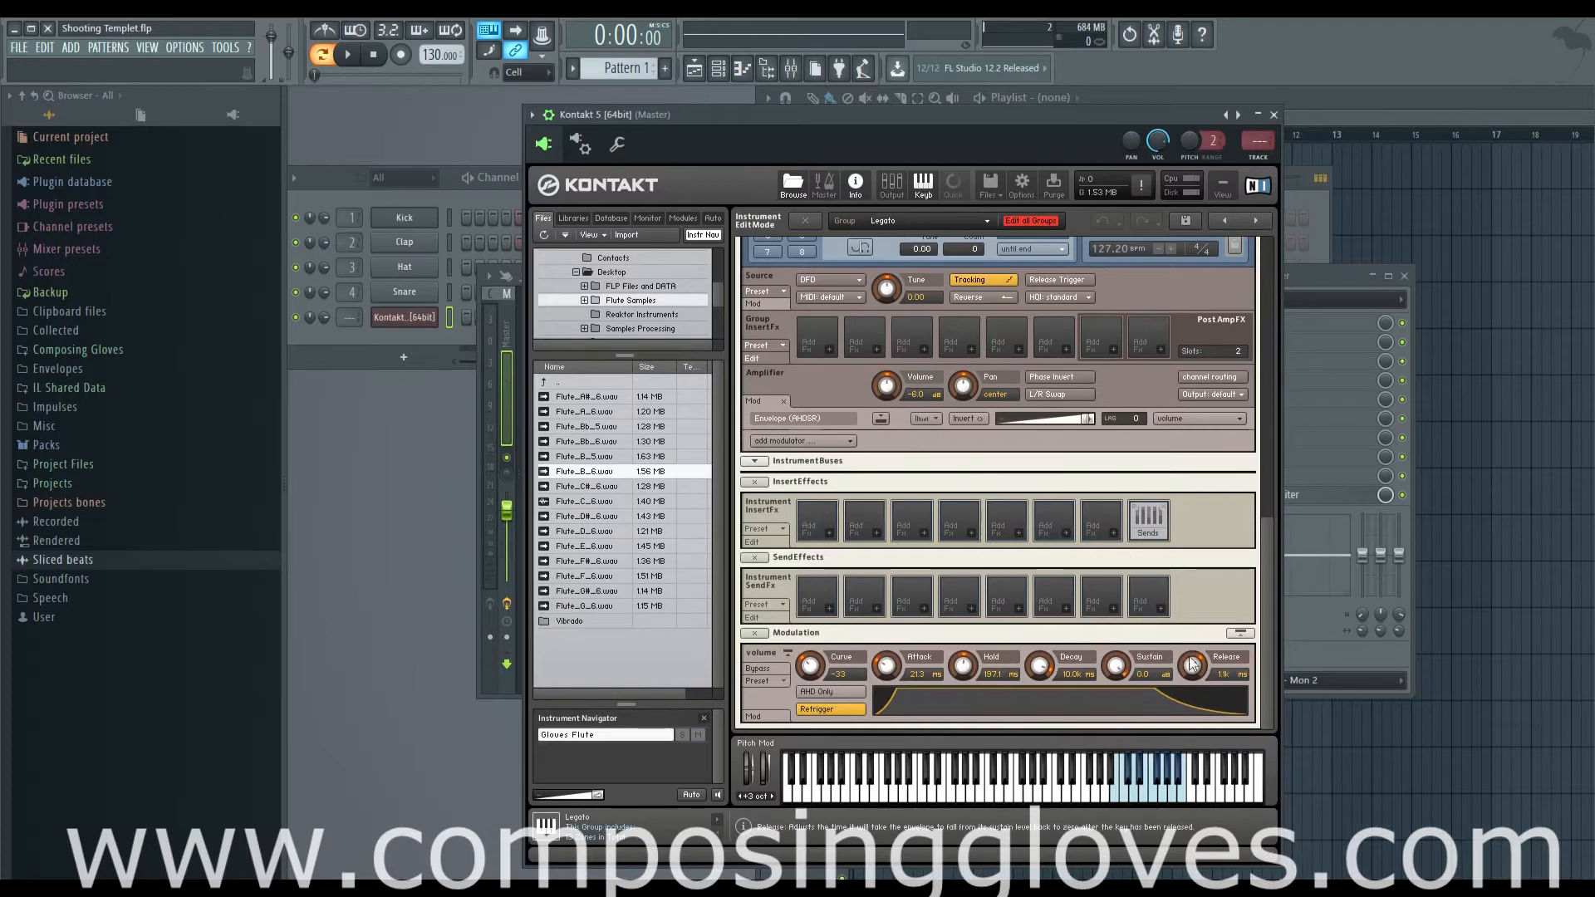
drag(1194, 663, 1192, 675)
drag(1190, 675, 1191, 677)
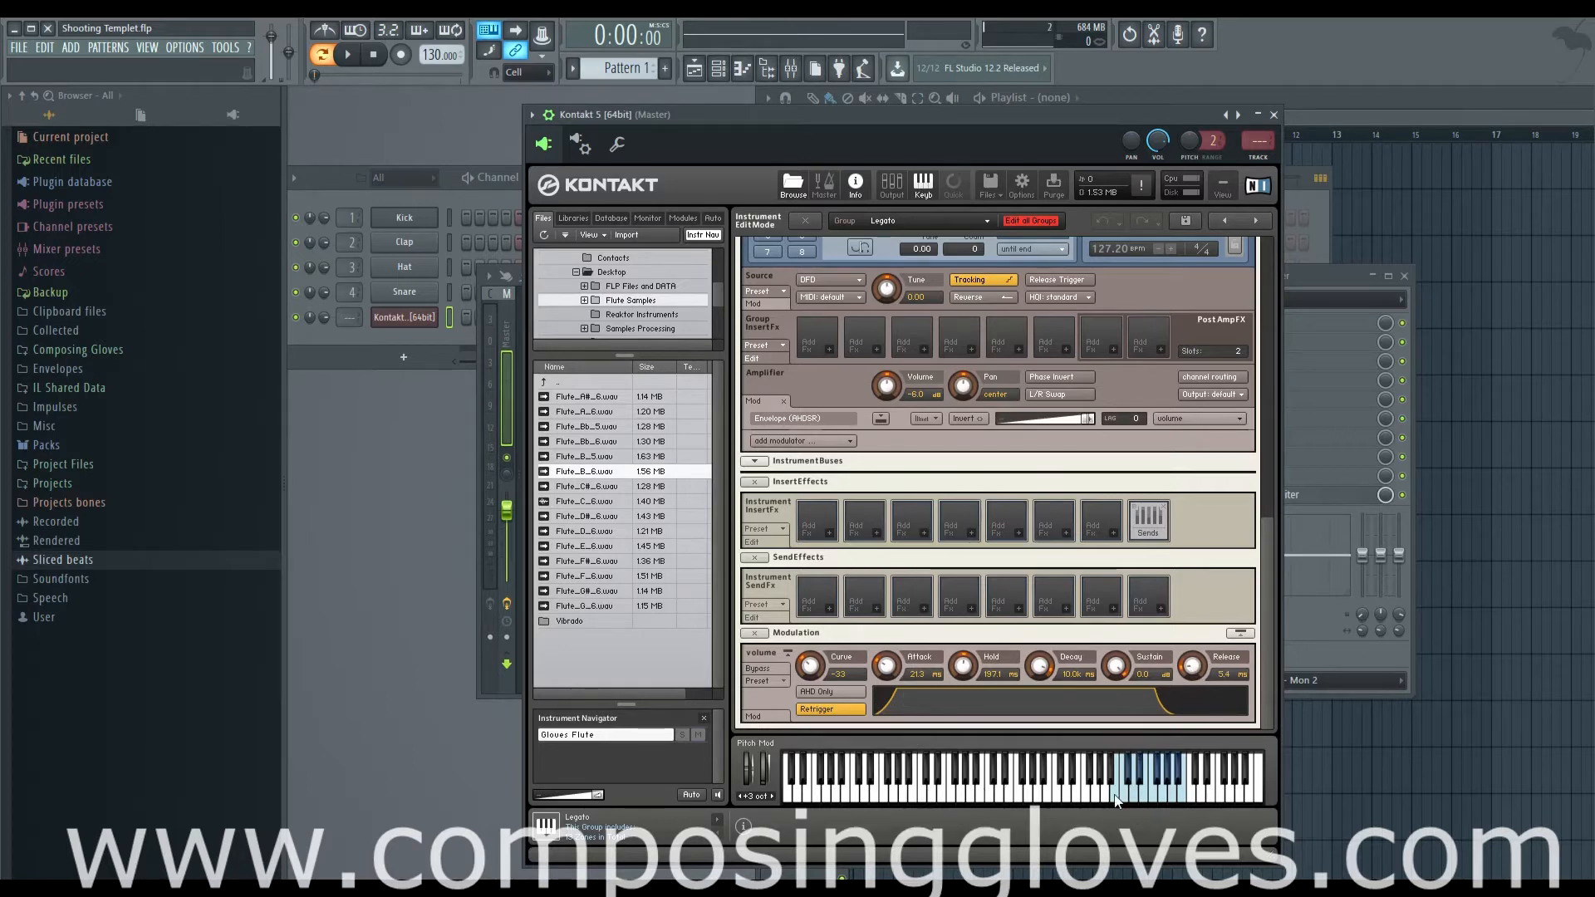
Audition the lowest mapped flute notes and fine-tune the volume envelope's release.
click(1115, 800)
click(1118, 795)
click(1121, 787)
drag(1187, 668, 1187, 665)
click(1114, 801)
drag(1263, 641, 1242, 444)
click(1116, 786)
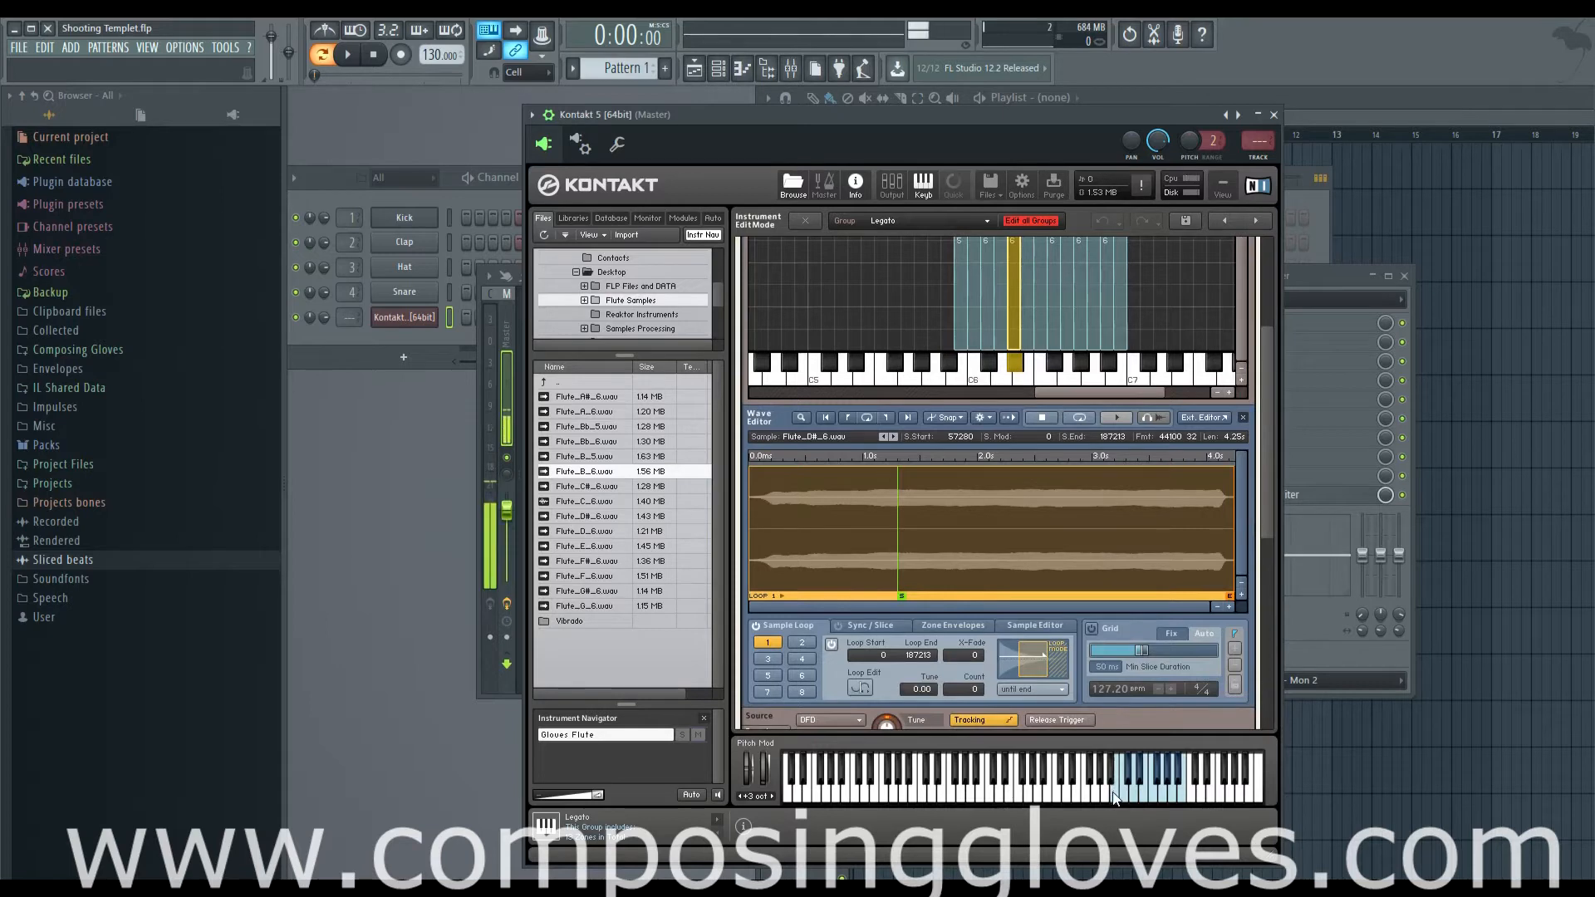
Select the Flute_Bb_5 zone, turn off its Grid and set the sample start to about 46207.
click(964, 333)
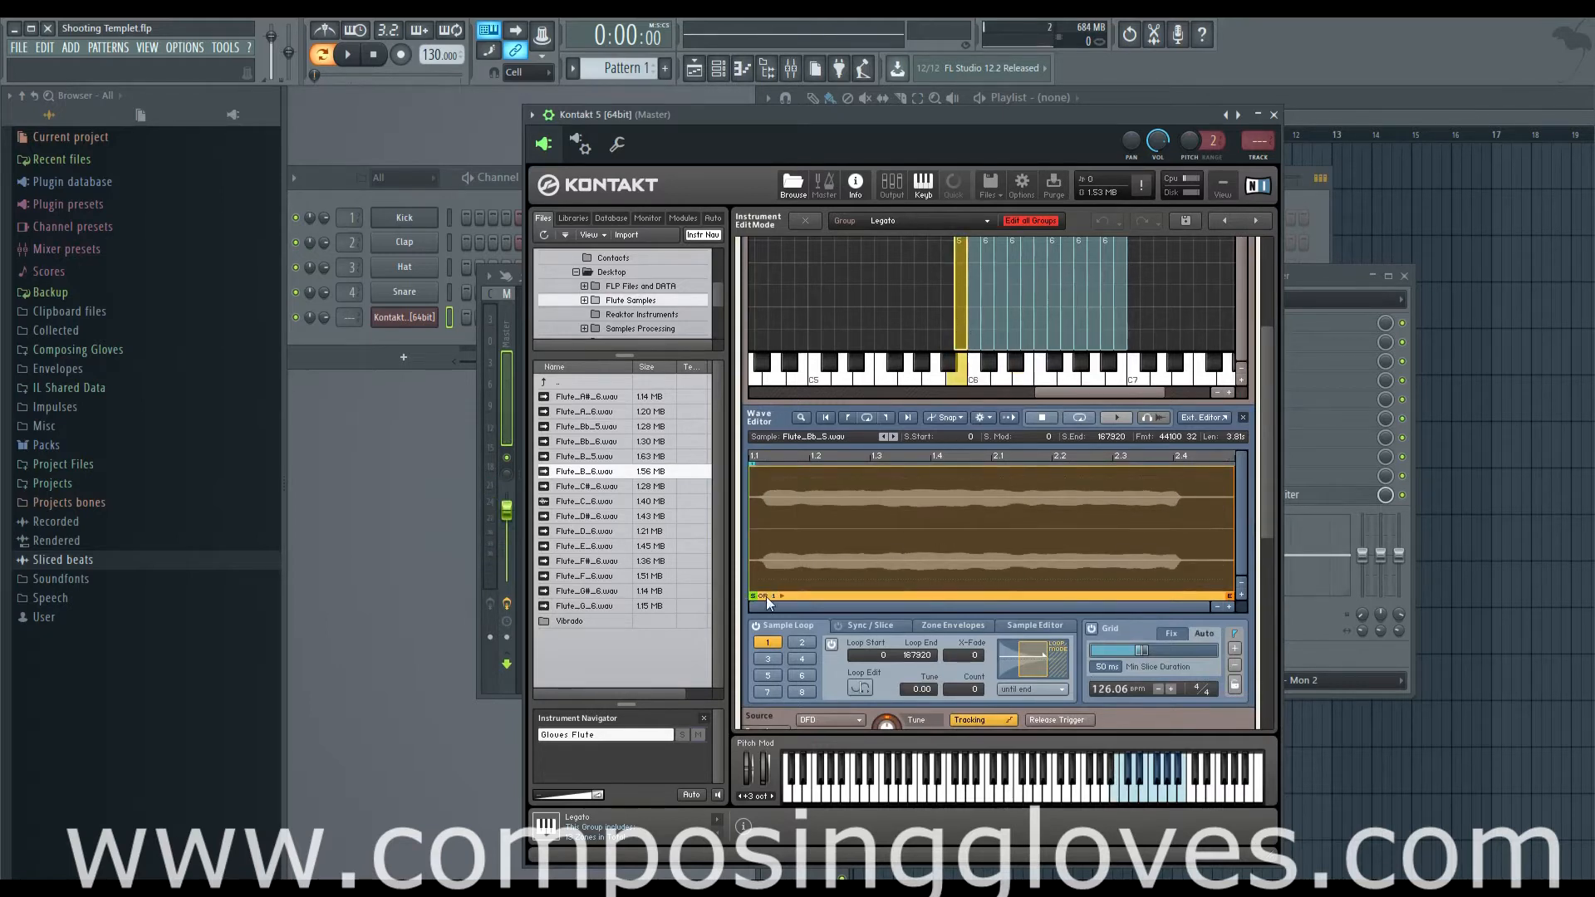
click(1092, 628)
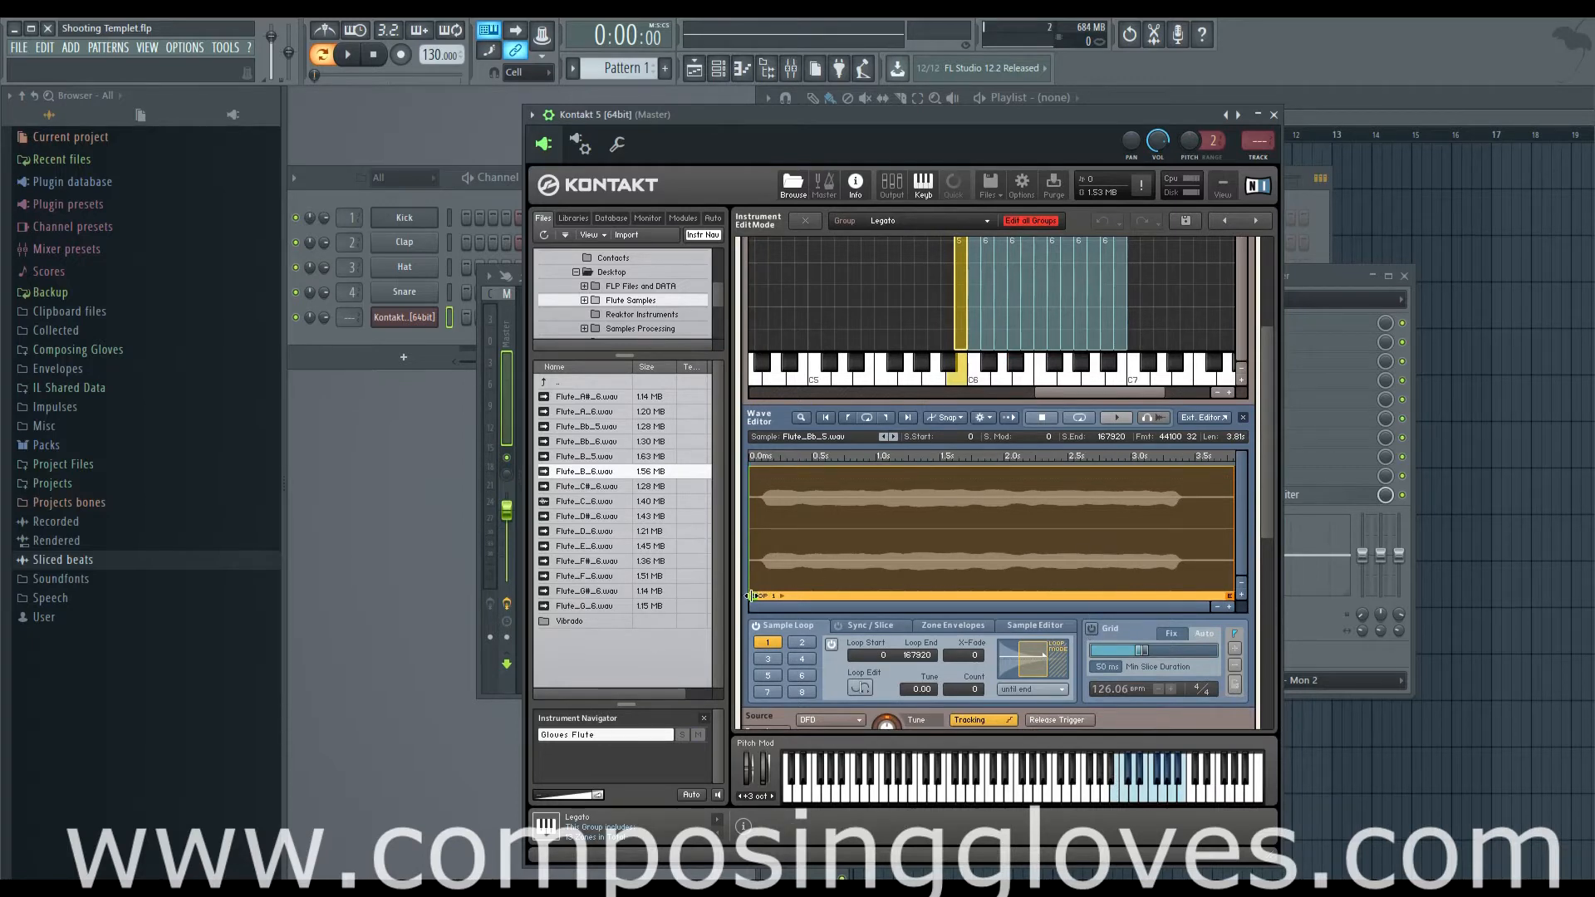
drag(750, 596, 884, 599)
Set the Flute_Bb_5 loop region to run from about 52665 to about 110377.
drag(750, 595, 917, 604)
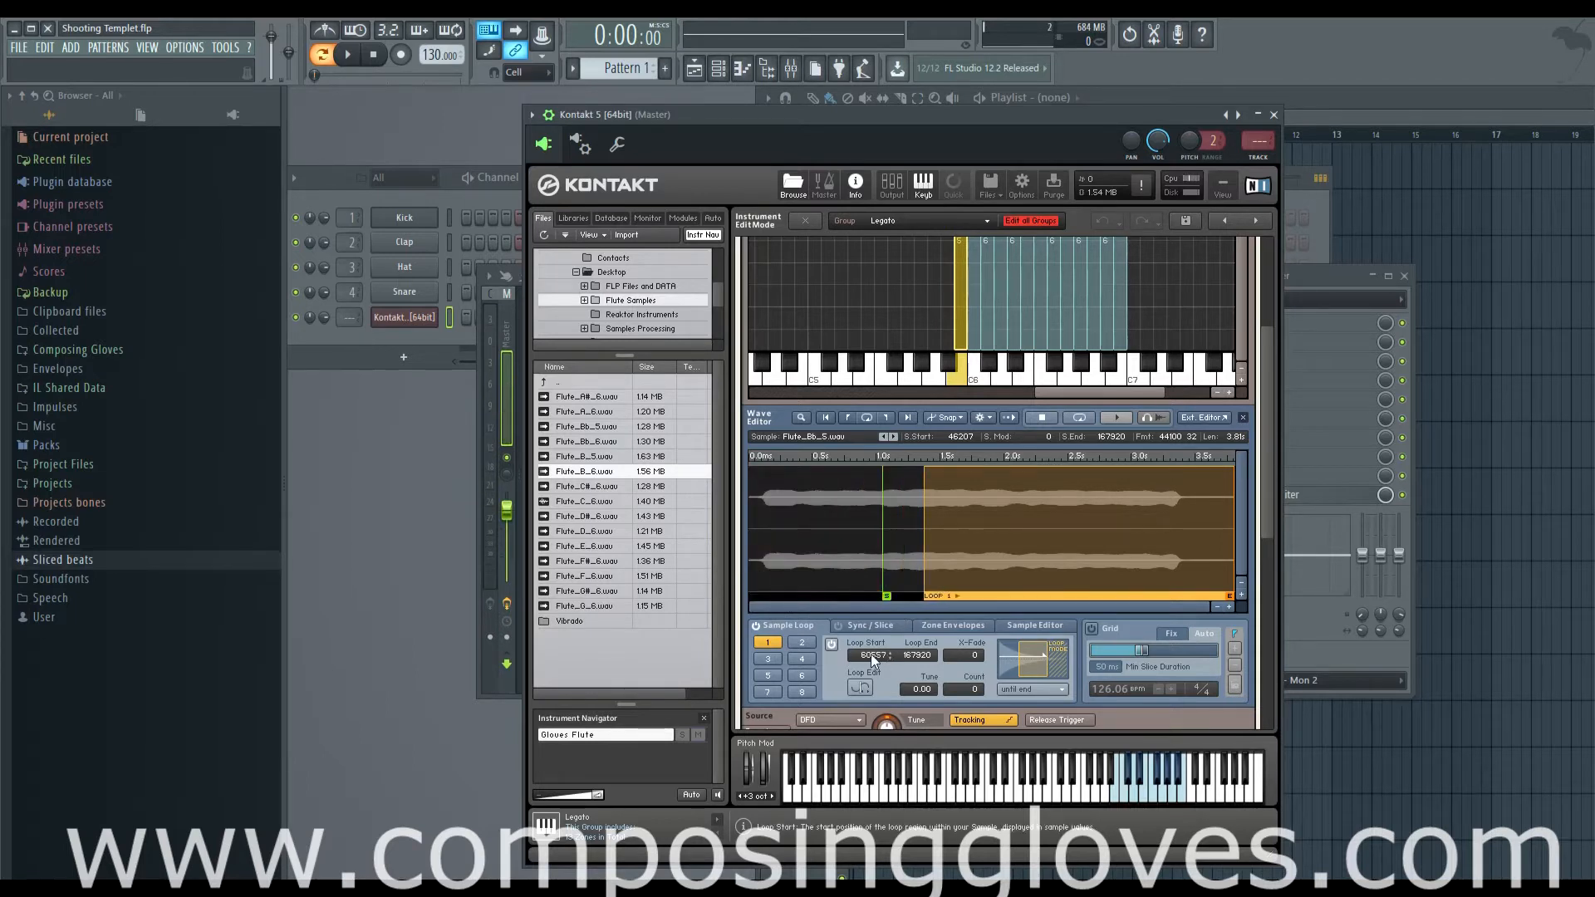
drag(869, 655, 871, 694)
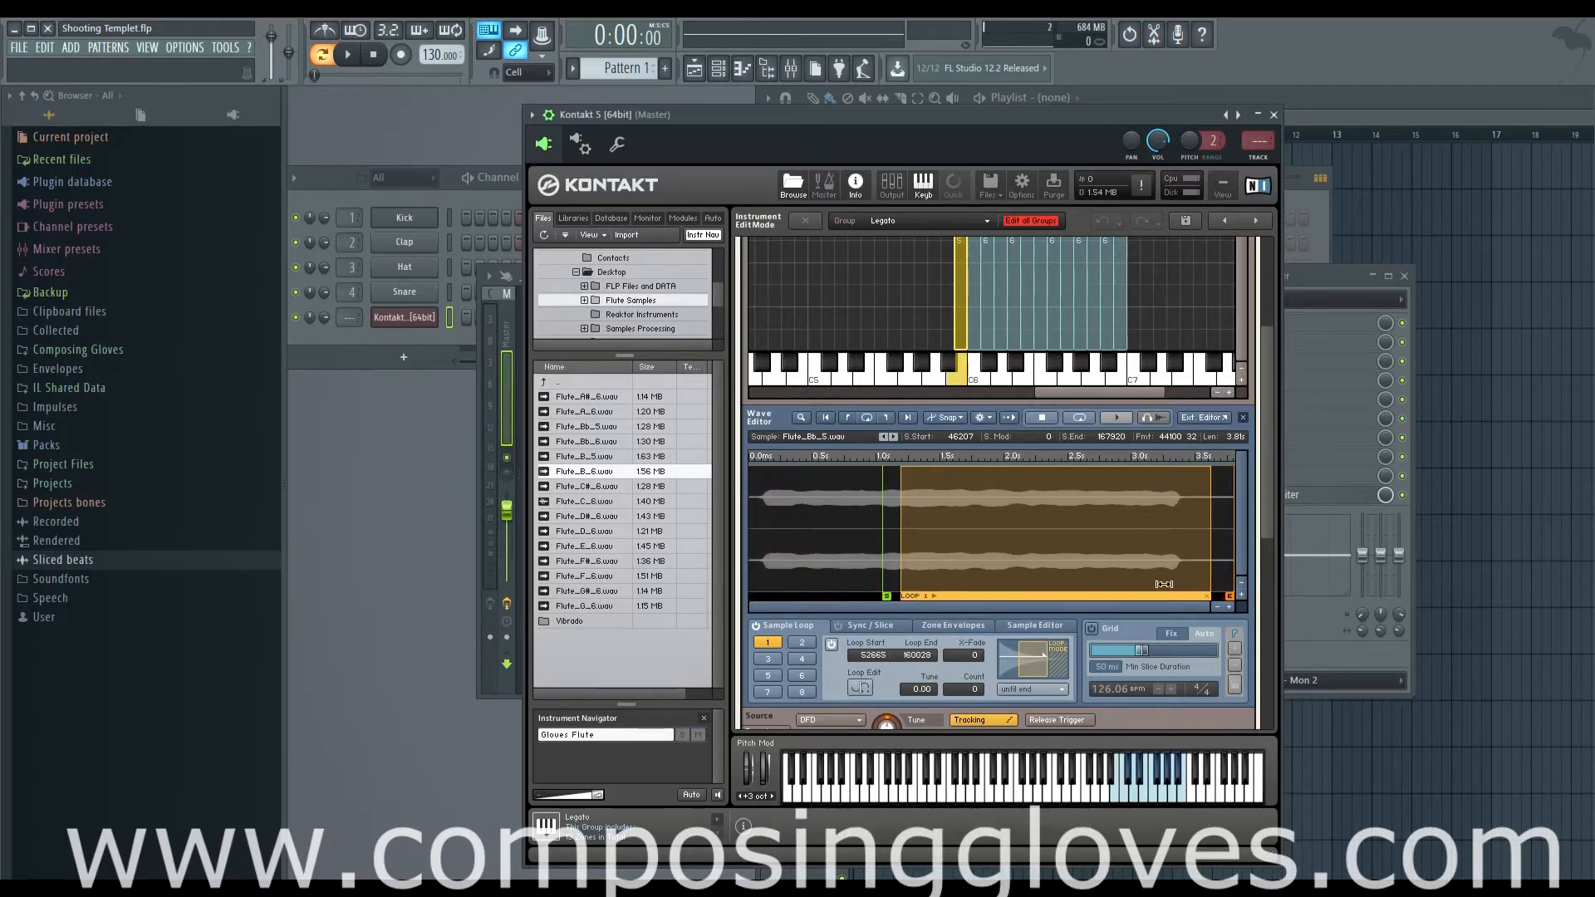
drag(1213, 571, 1069, 578)
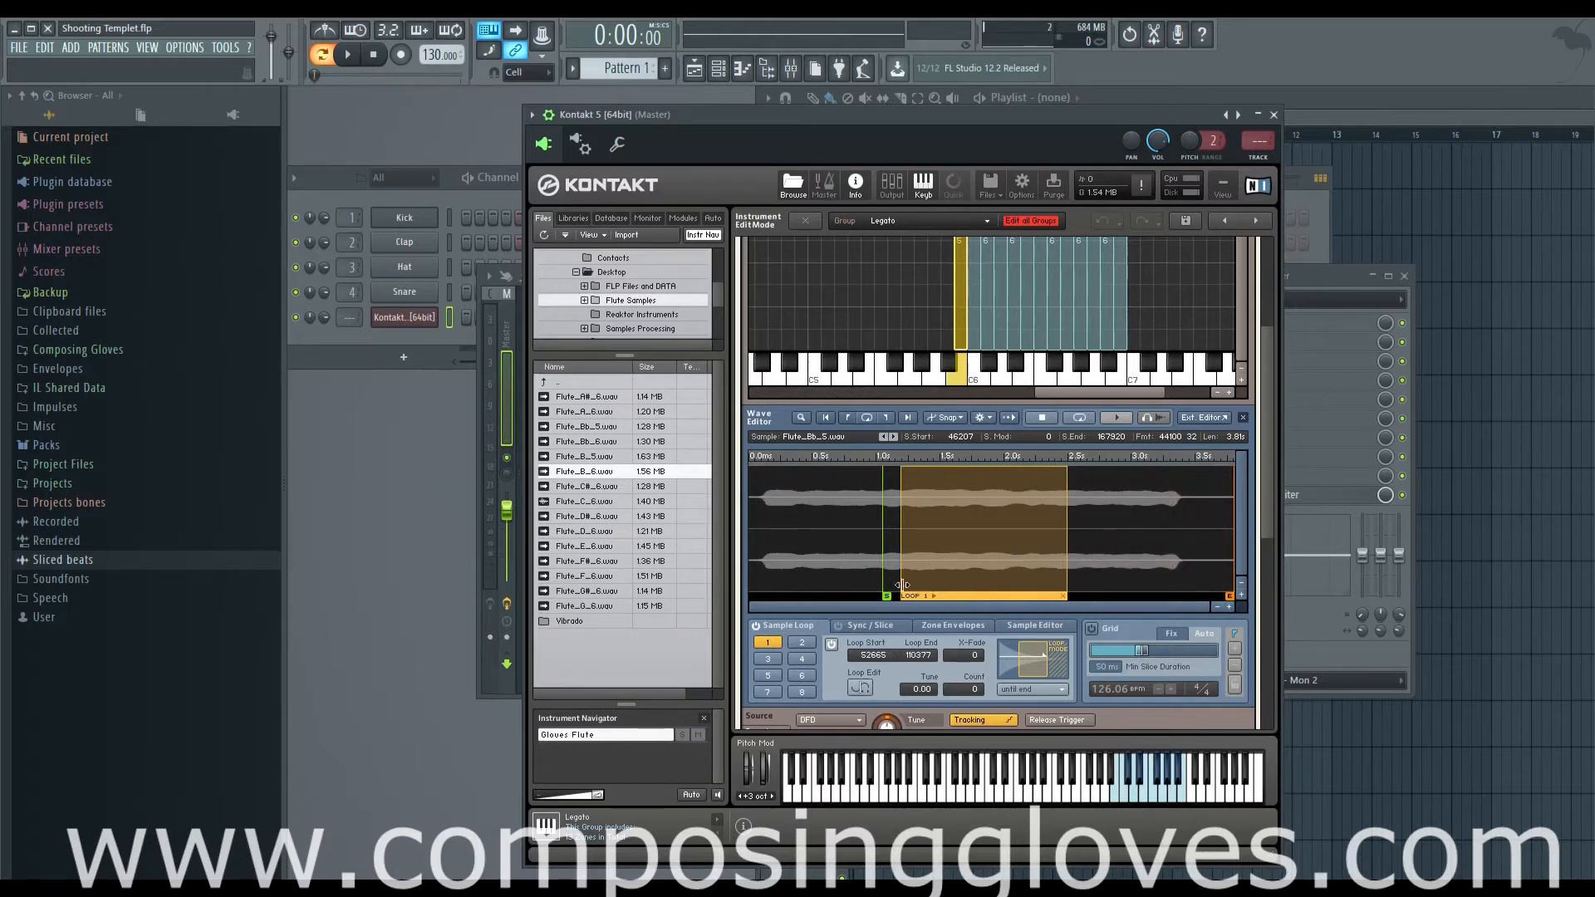
Set the Flute_Bb_5 loop crossfade to 4500 while auditioning the looped note.
click(1115, 798)
drag(964, 651, 967, 634)
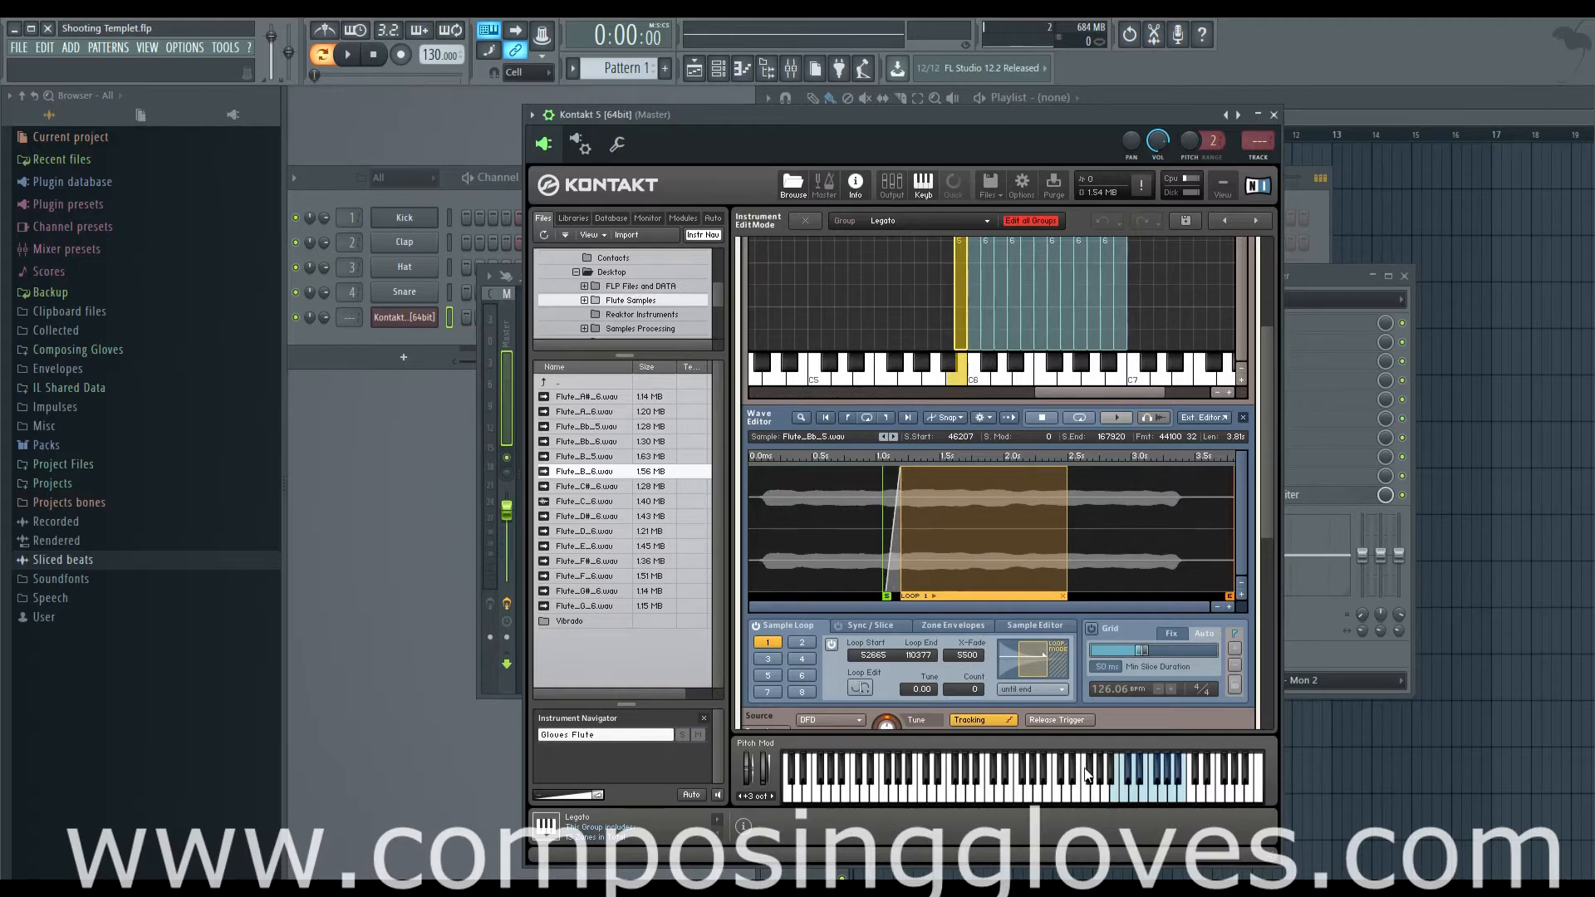
click(1114, 796)
drag(970, 657, 970, 661)
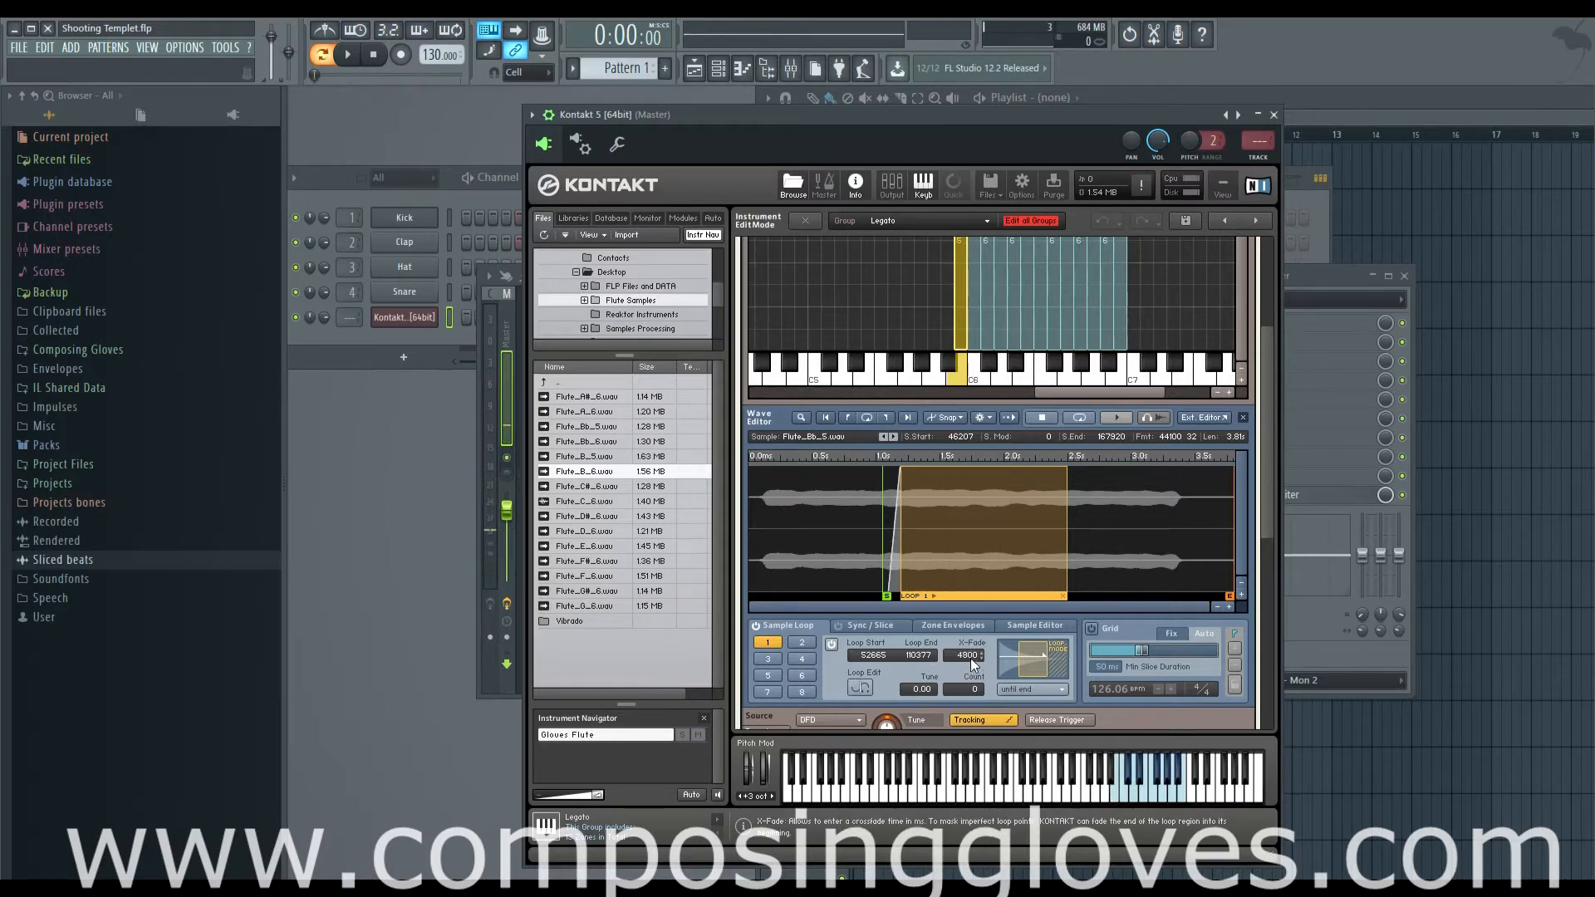
click(1116, 799)
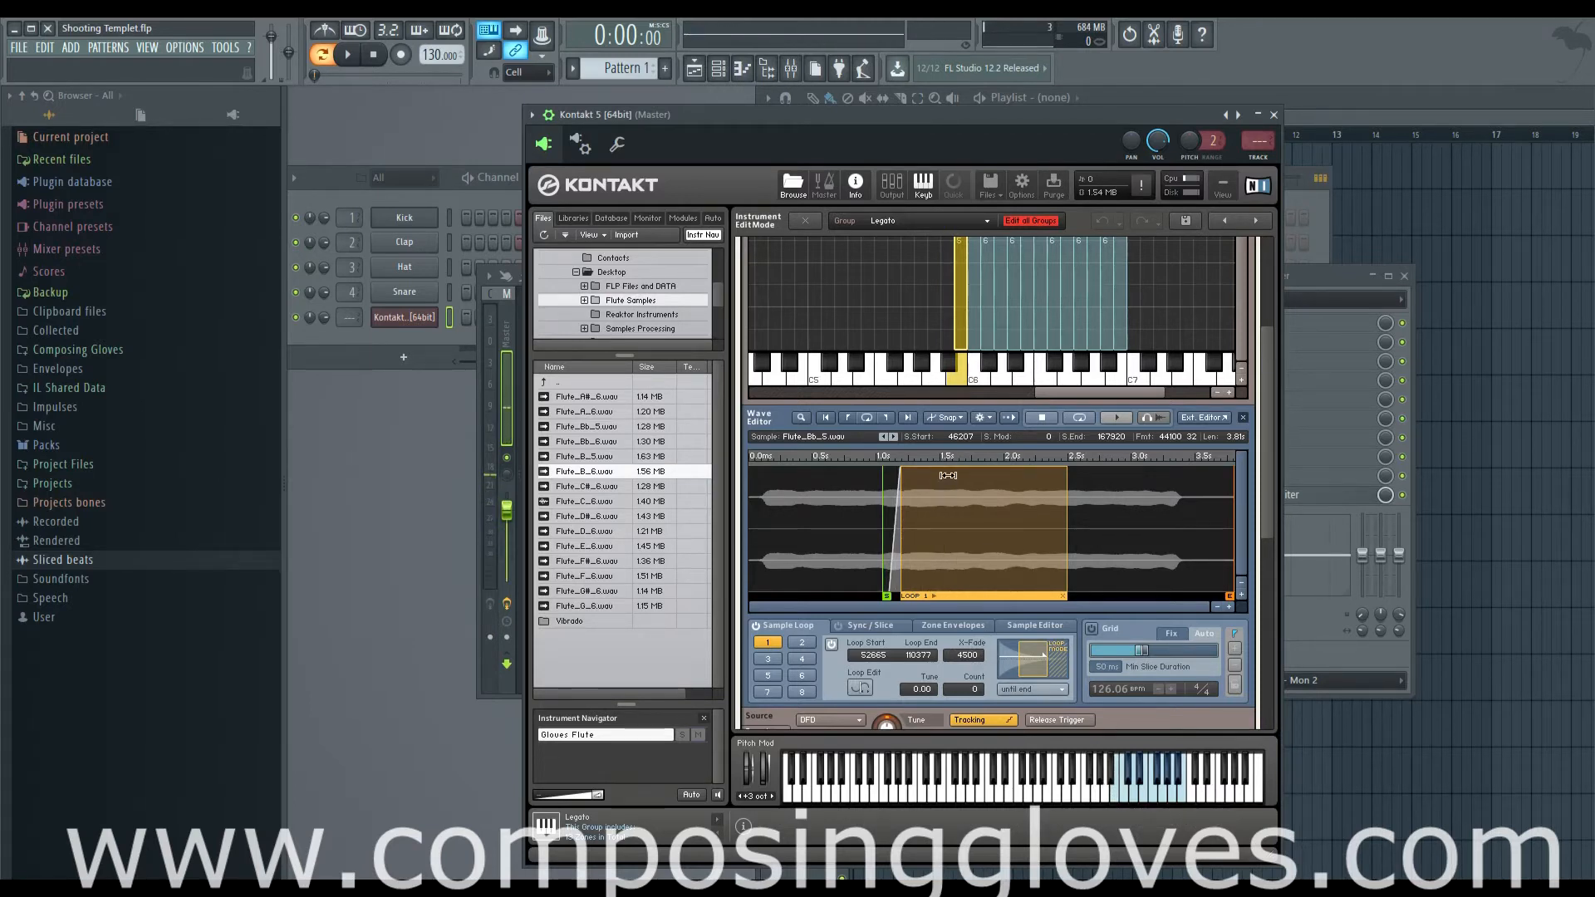
Review the loop modes for Flute_Bb_5, choose until end and audition a low flute note.
scroll(1265, 528, down, 2)
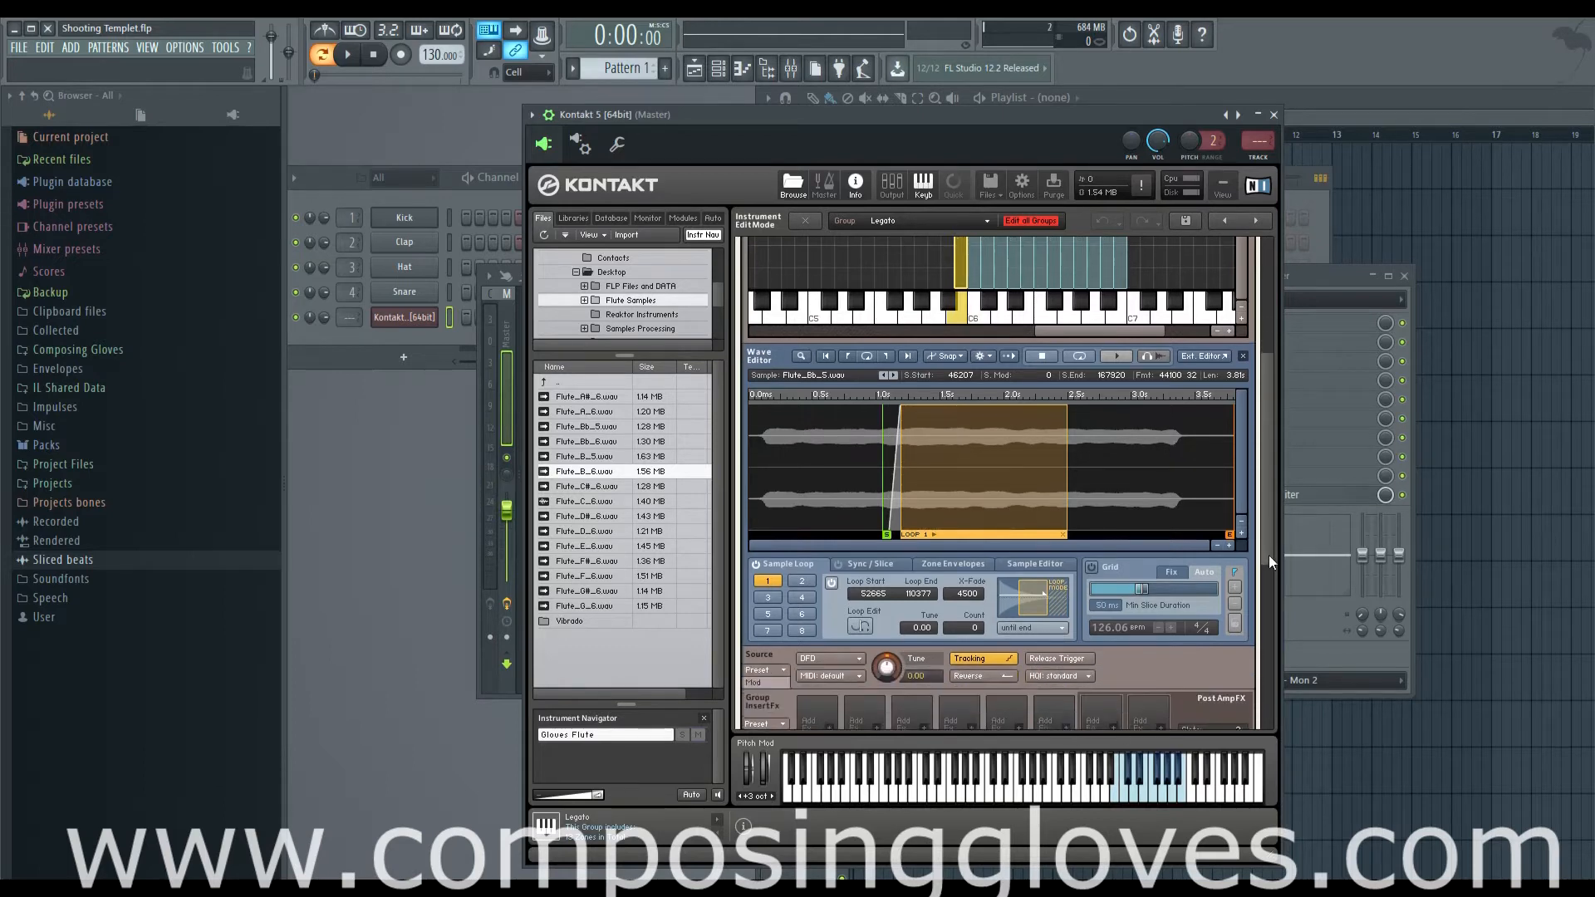
click(1034, 627)
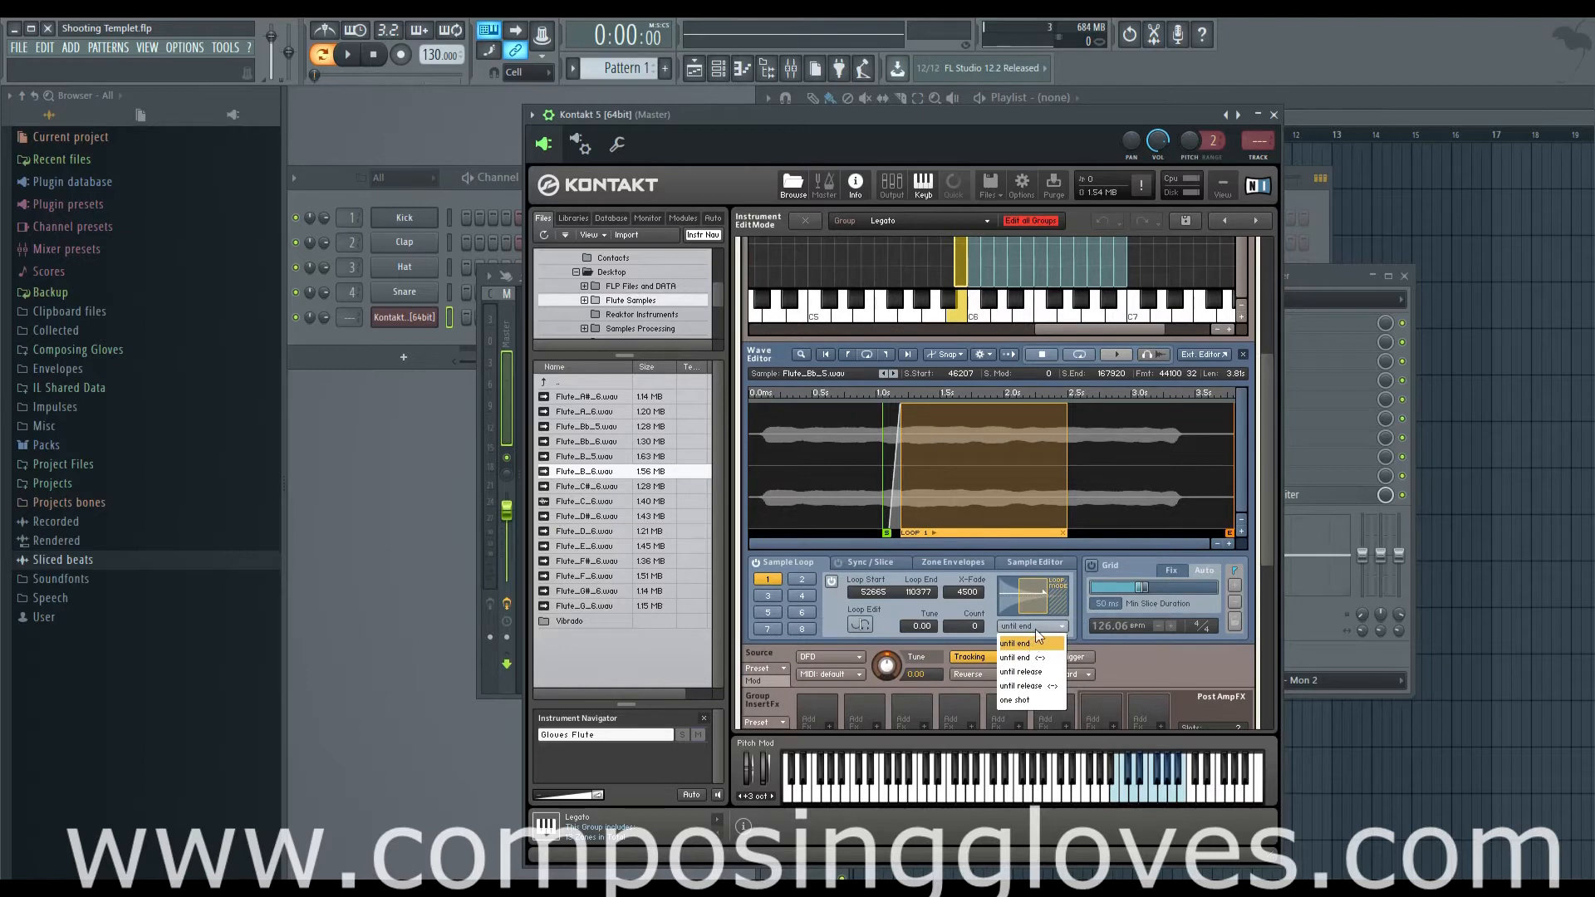
click(1034, 643)
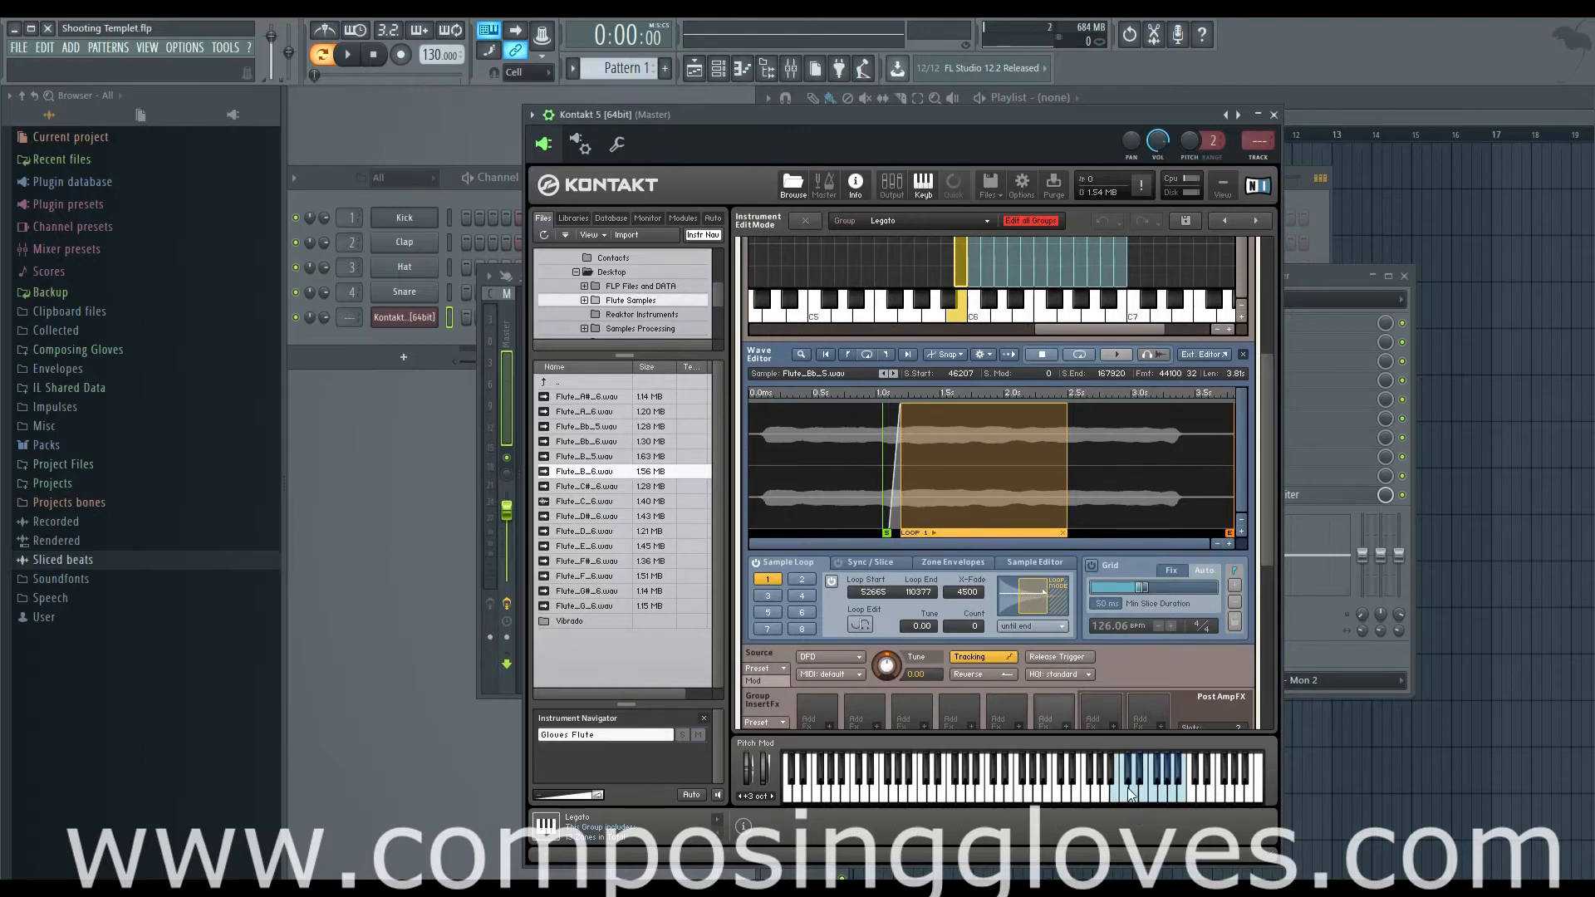
scroll(1268, 518, up, 2)
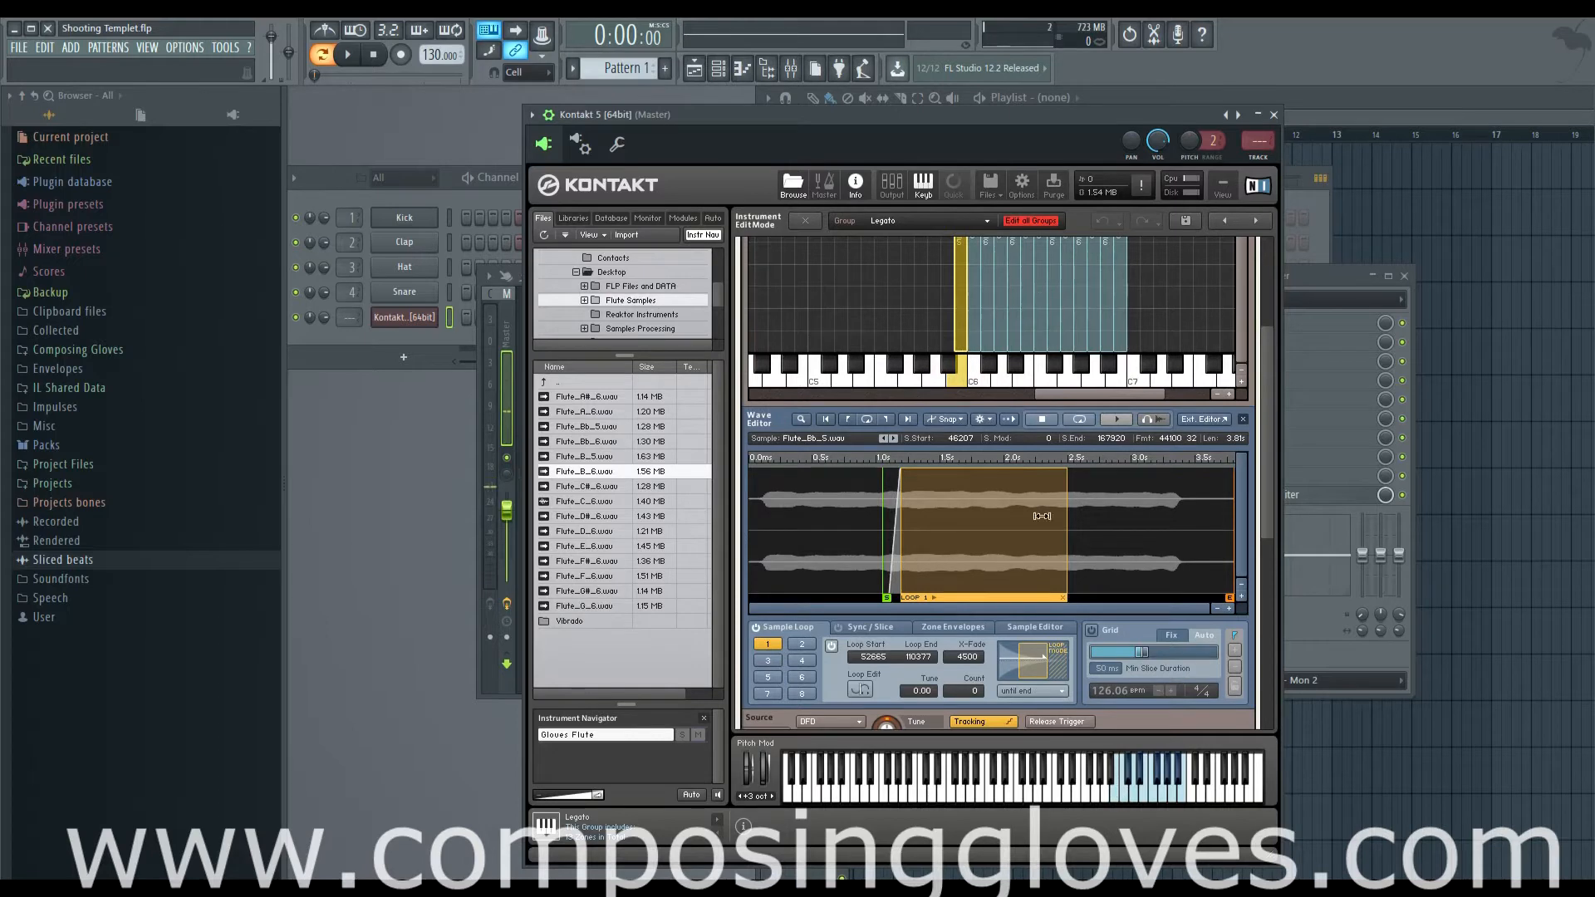
click(1118, 795)
For the Flute_B_5 zone, turn off Grid, set sample start to about 42340, and loop about 55115 to 123195 with a 7700 crossfade.
click(970, 322)
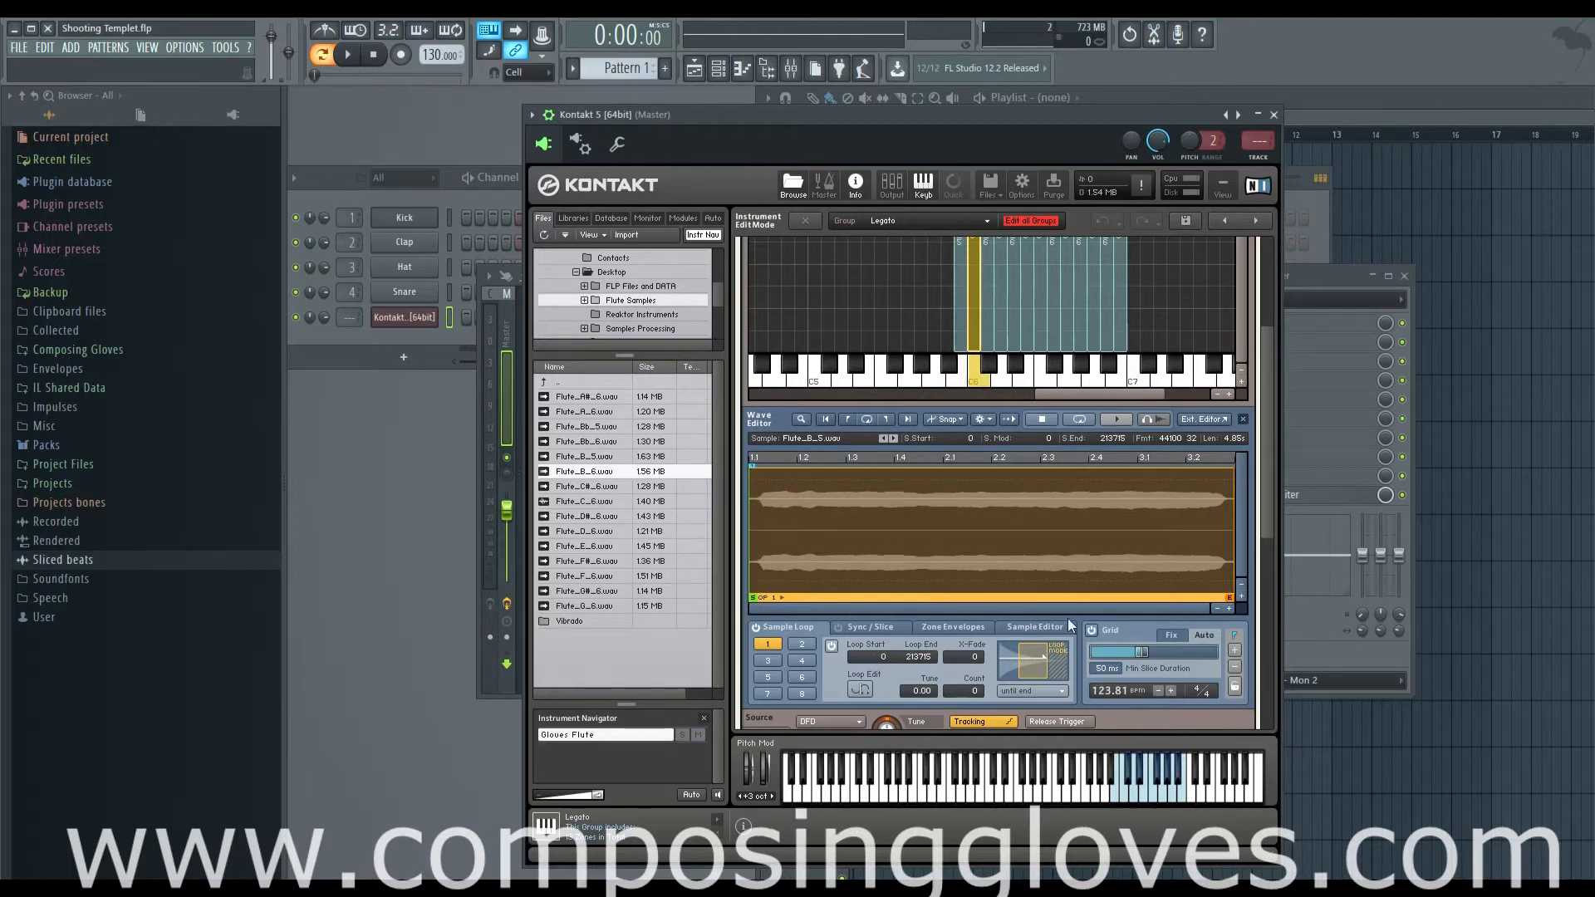
click(1091, 629)
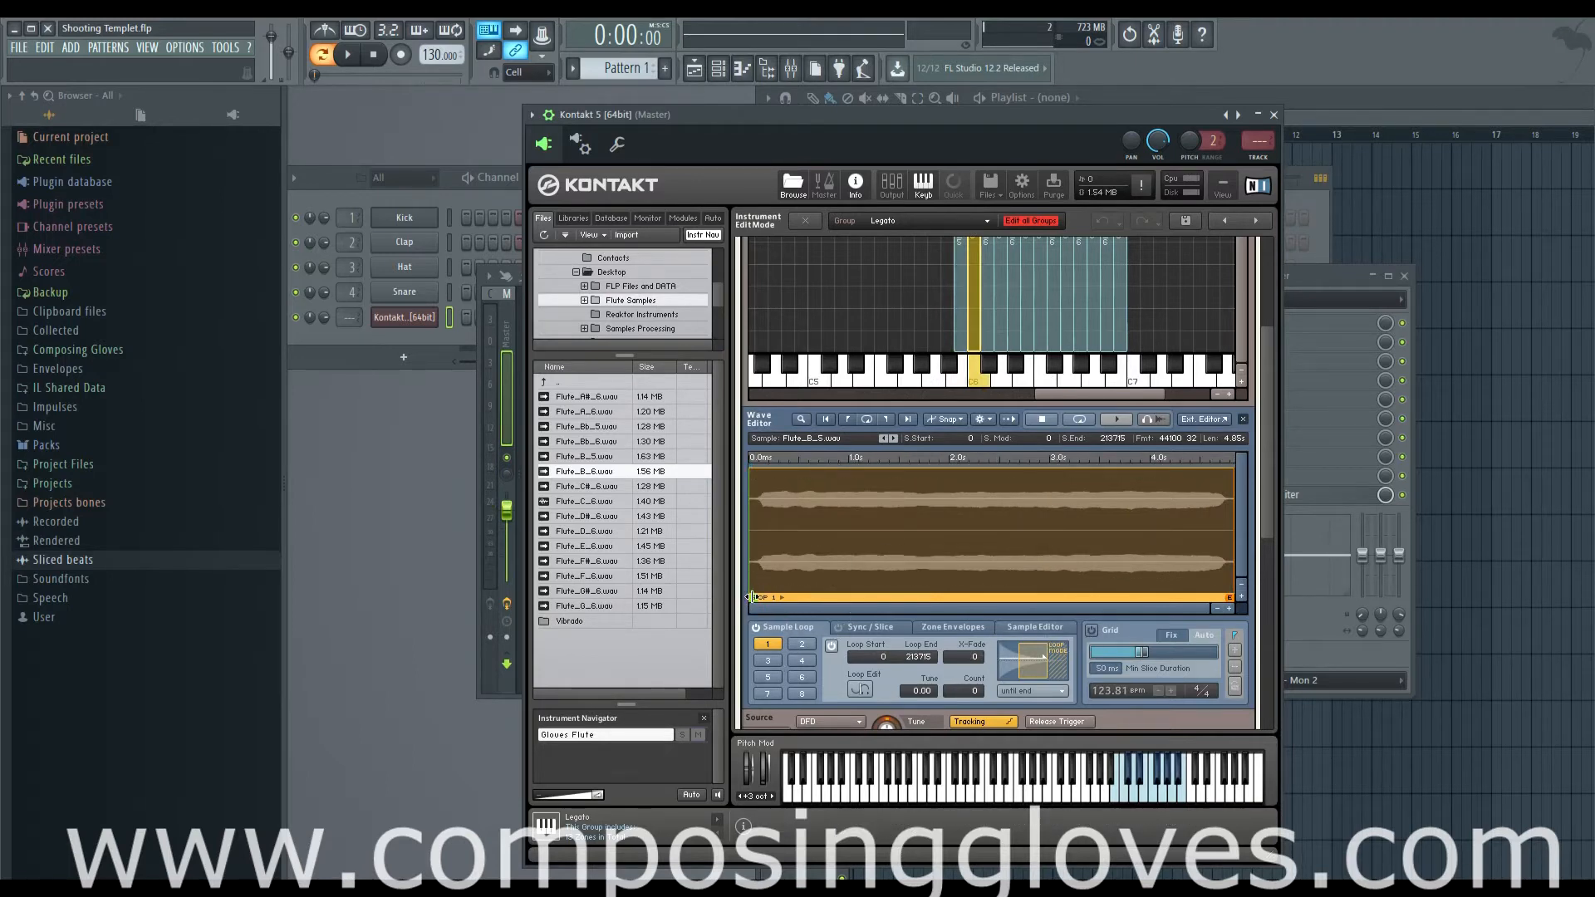
drag(752, 596, 848, 596)
drag(750, 575, 952, 558)
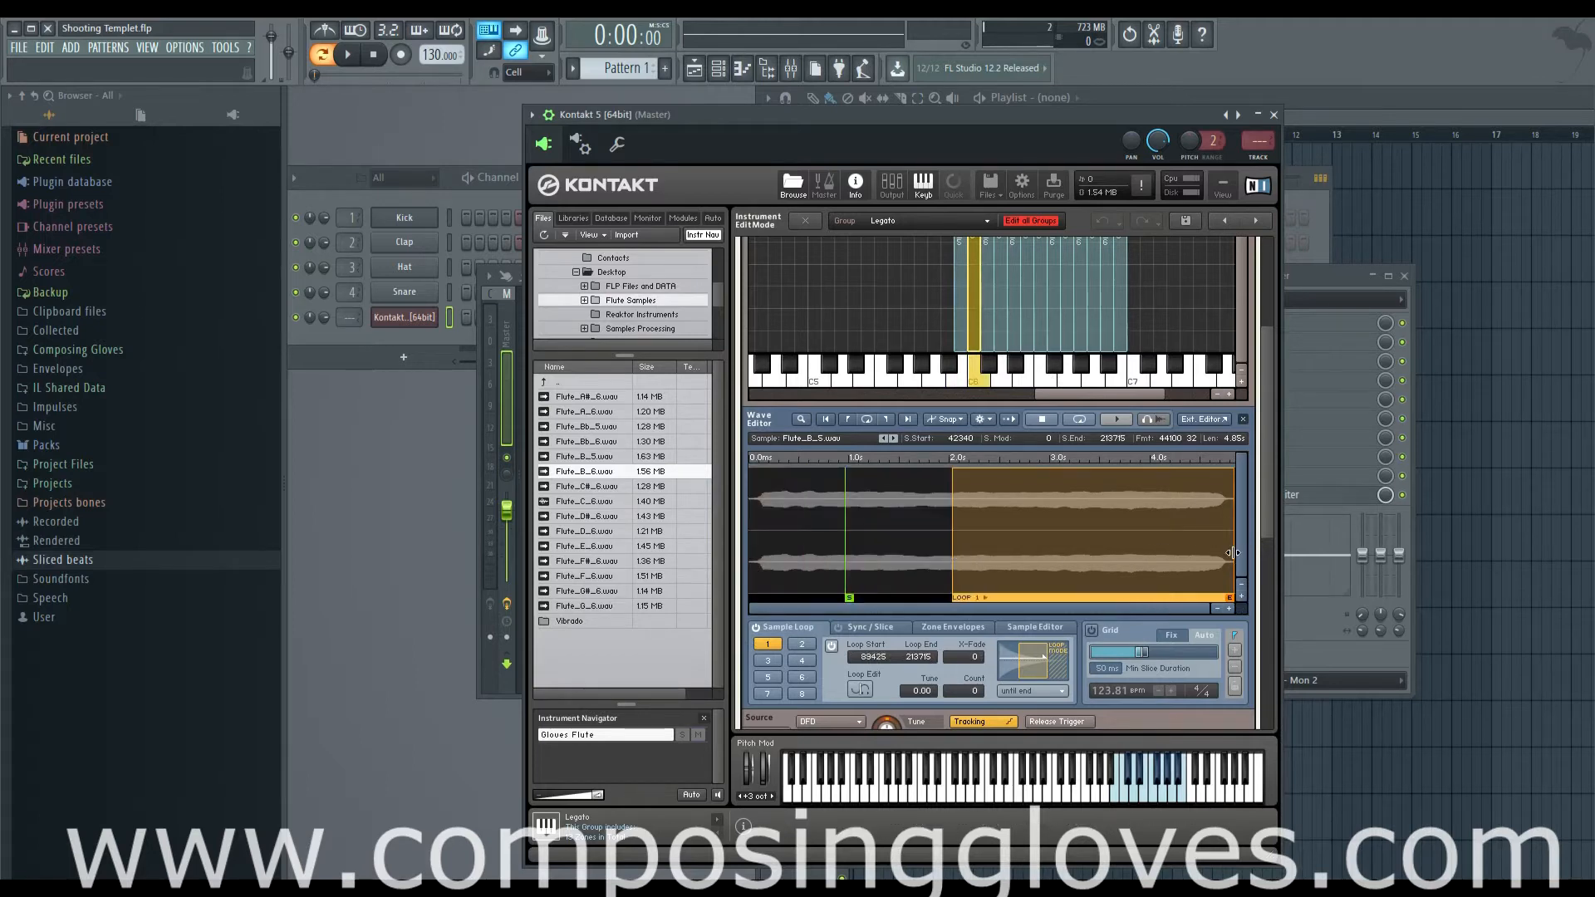
drag(1233, 552, 998, 336)
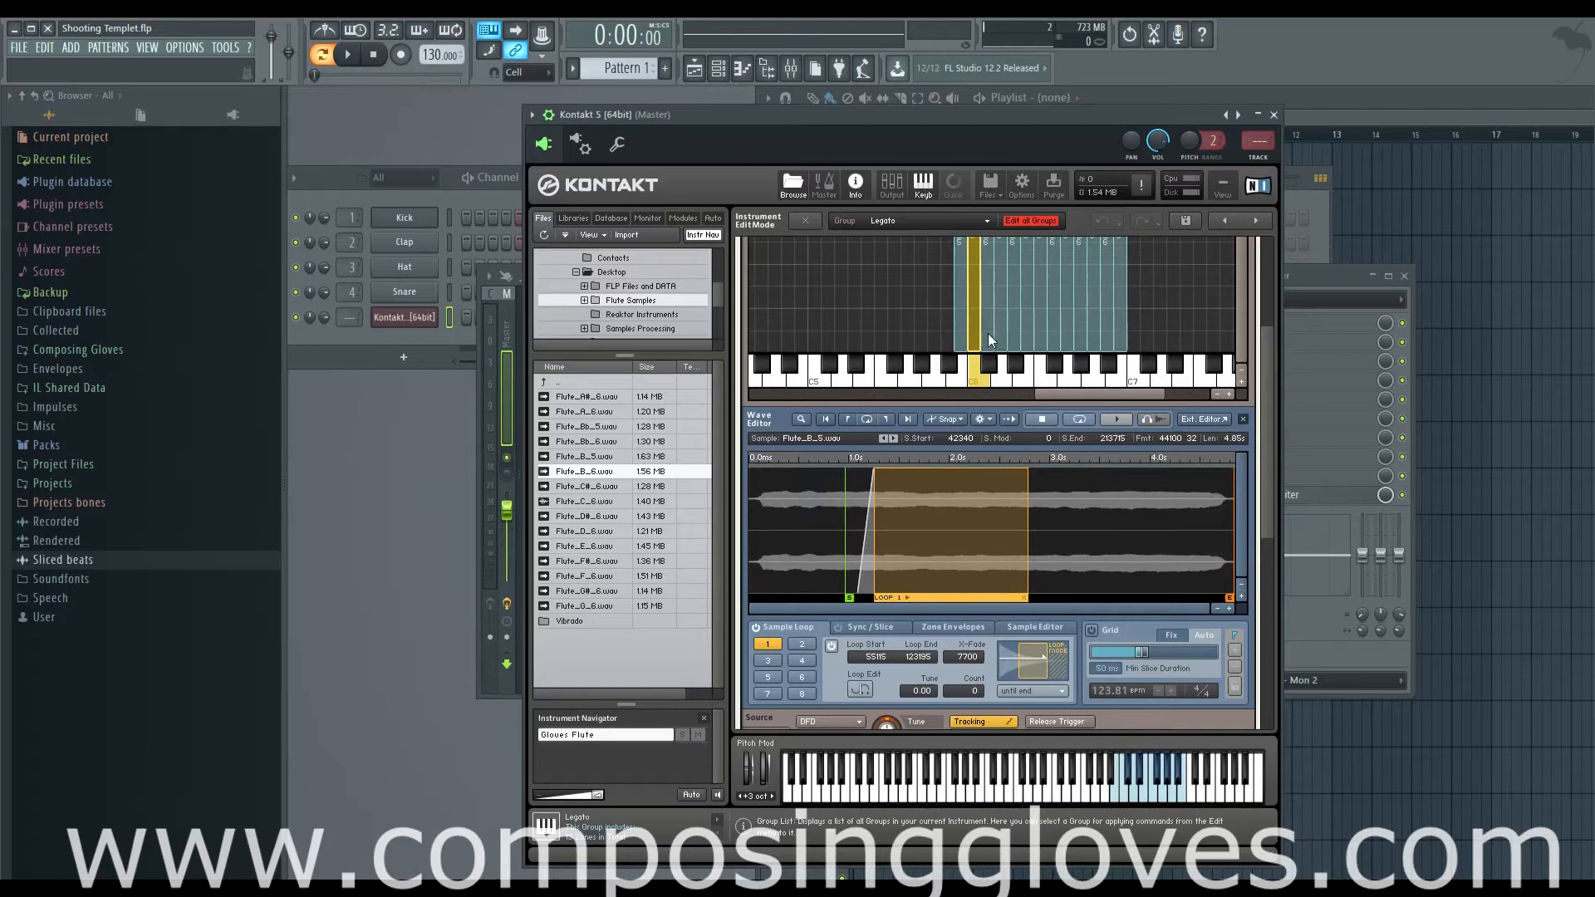
Set the Flute_C#_6 zone's sample start to about 39744 and loop about 57312 to 138391 with an 8500 crossfade.
click(988, 332)
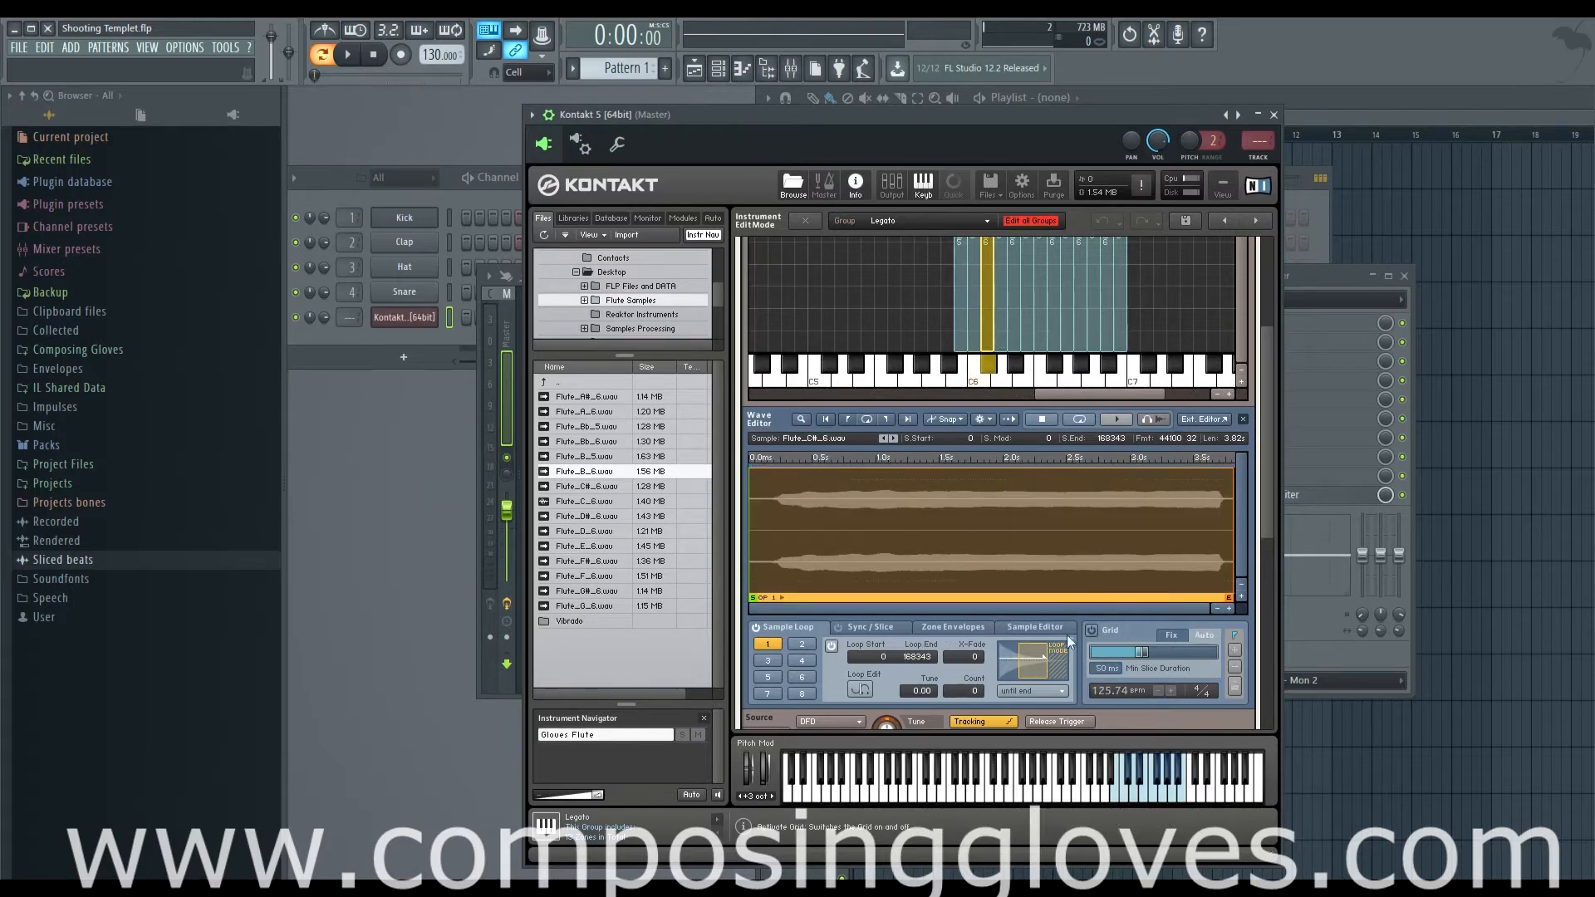
drag(752, 597, 864, 597)
drag(751, 569, 937, 568)
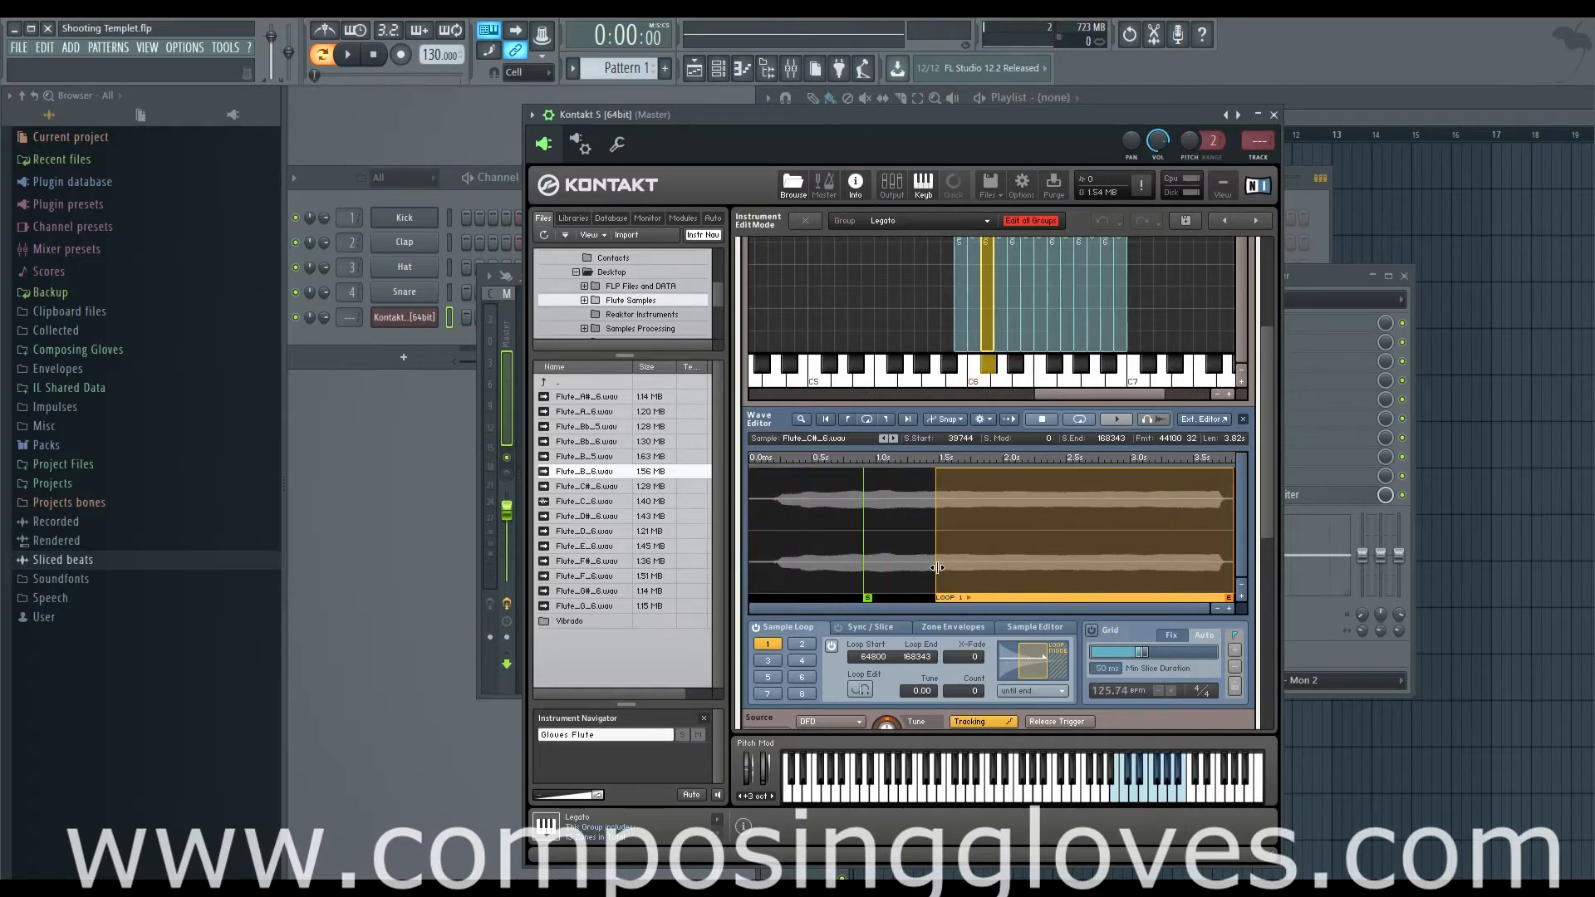
drag(1230, 554, 1122, 561)
drag(987, 565, 1011, 565)
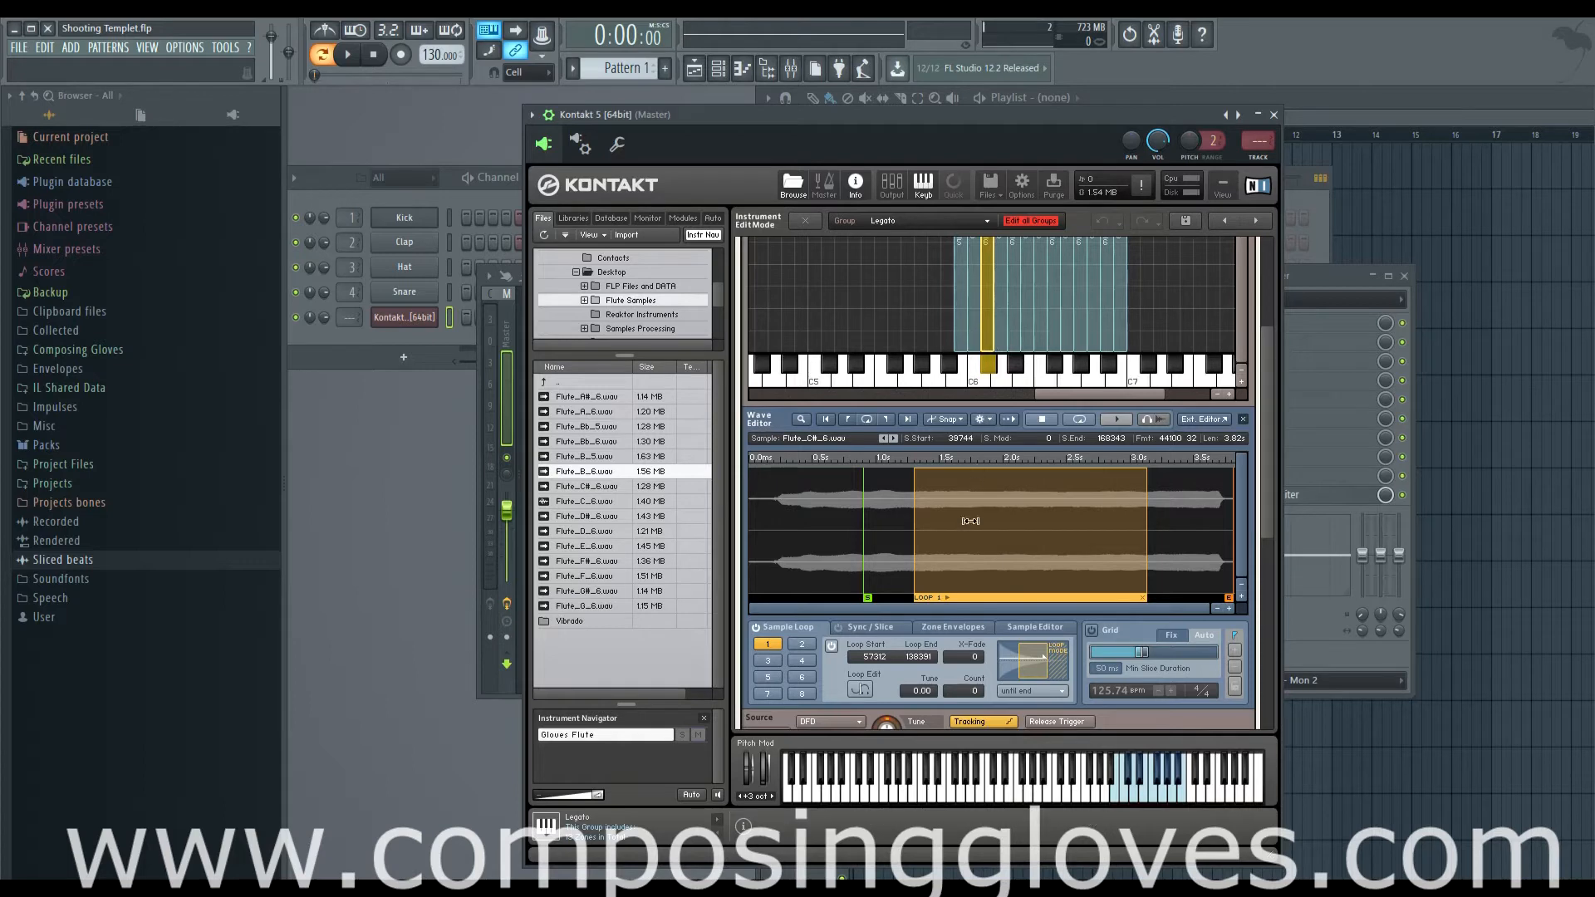
drag(976, 660, 974, 641)
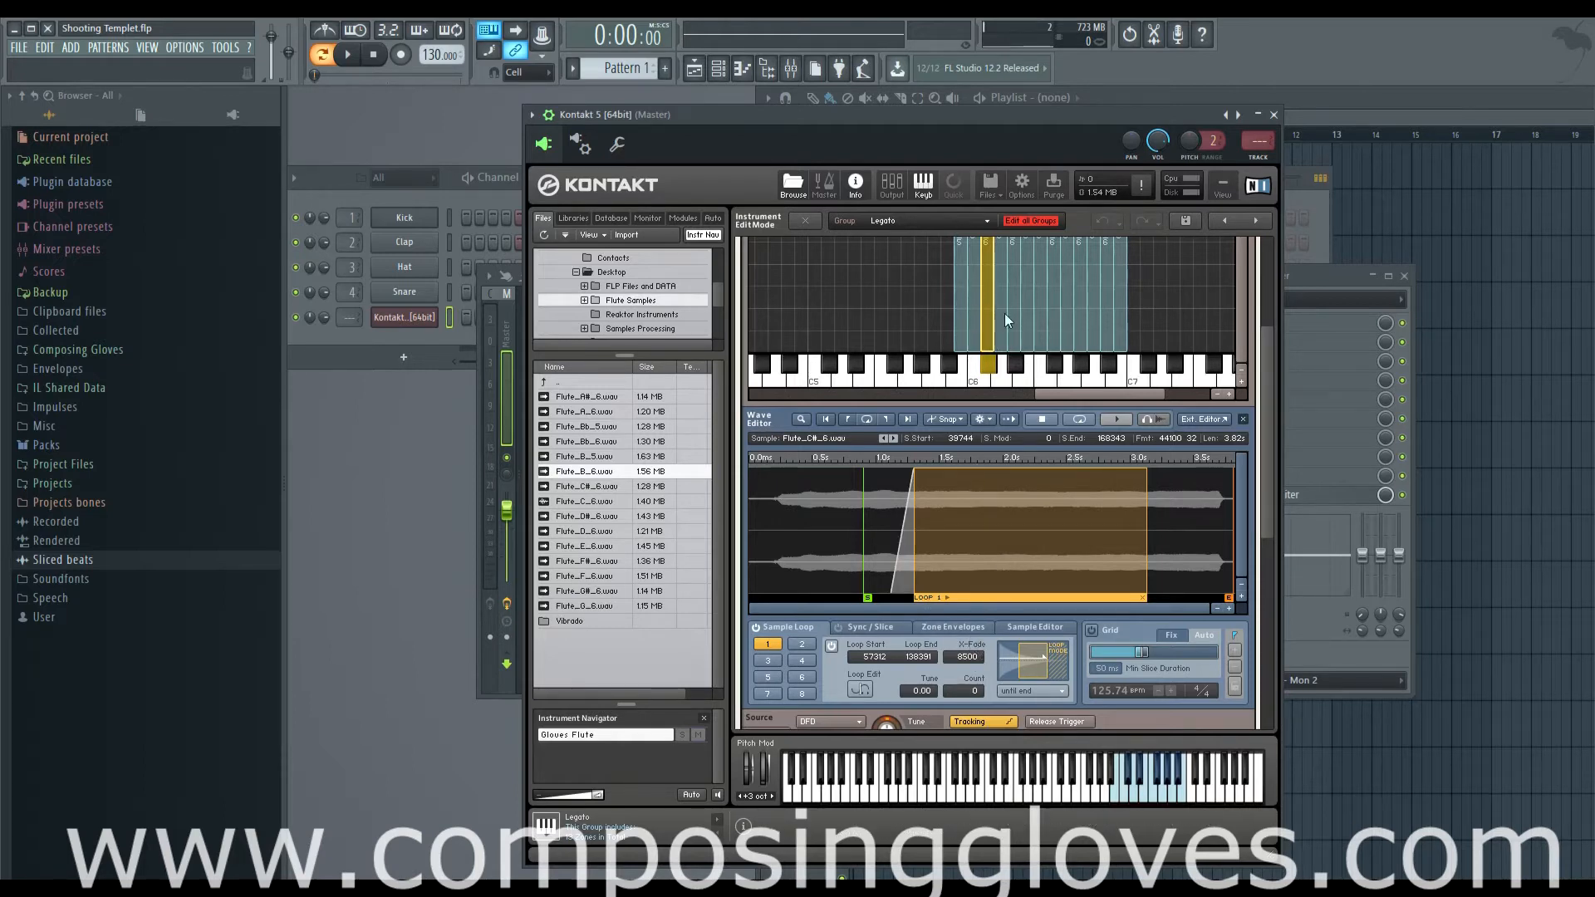
For the Flute_D_6 zone, turn off Grid, set sample start to about 35230, and loop about 55828 to 115713 with an 8100 crossfade.
click(1000, 314)
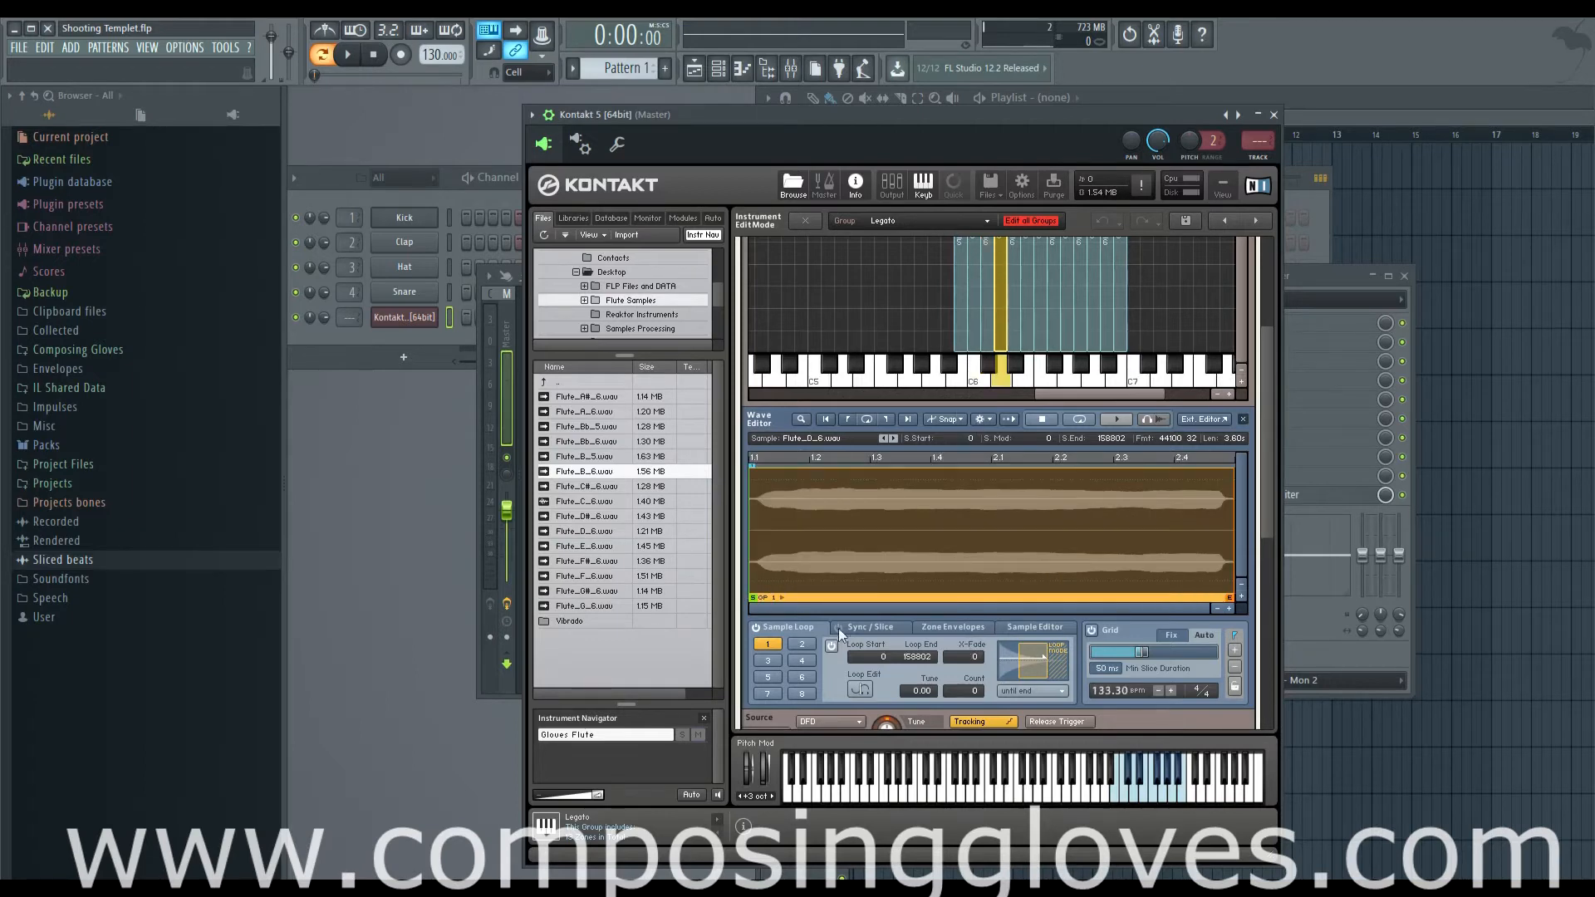
click(1093, 630)
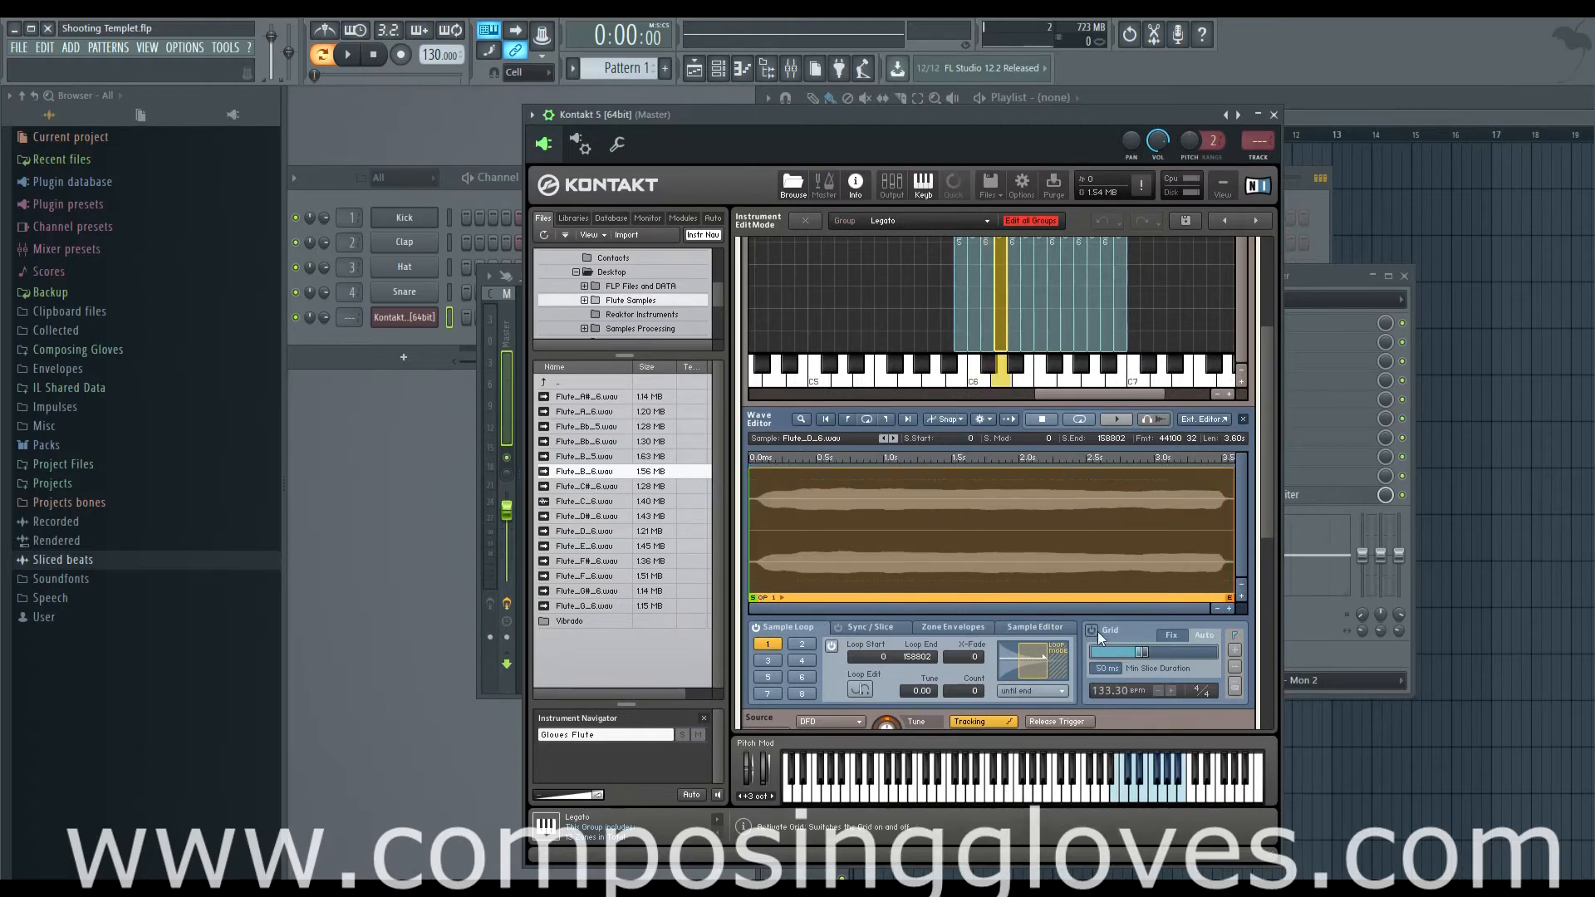
mouse_move(753, 596)
mouse_down()
mouse_move(918, 597)
mouse_move(859, 596)
mouse_up()
drag(750, 567, 971, 569)
drag(1081, 565, 1030, 563)
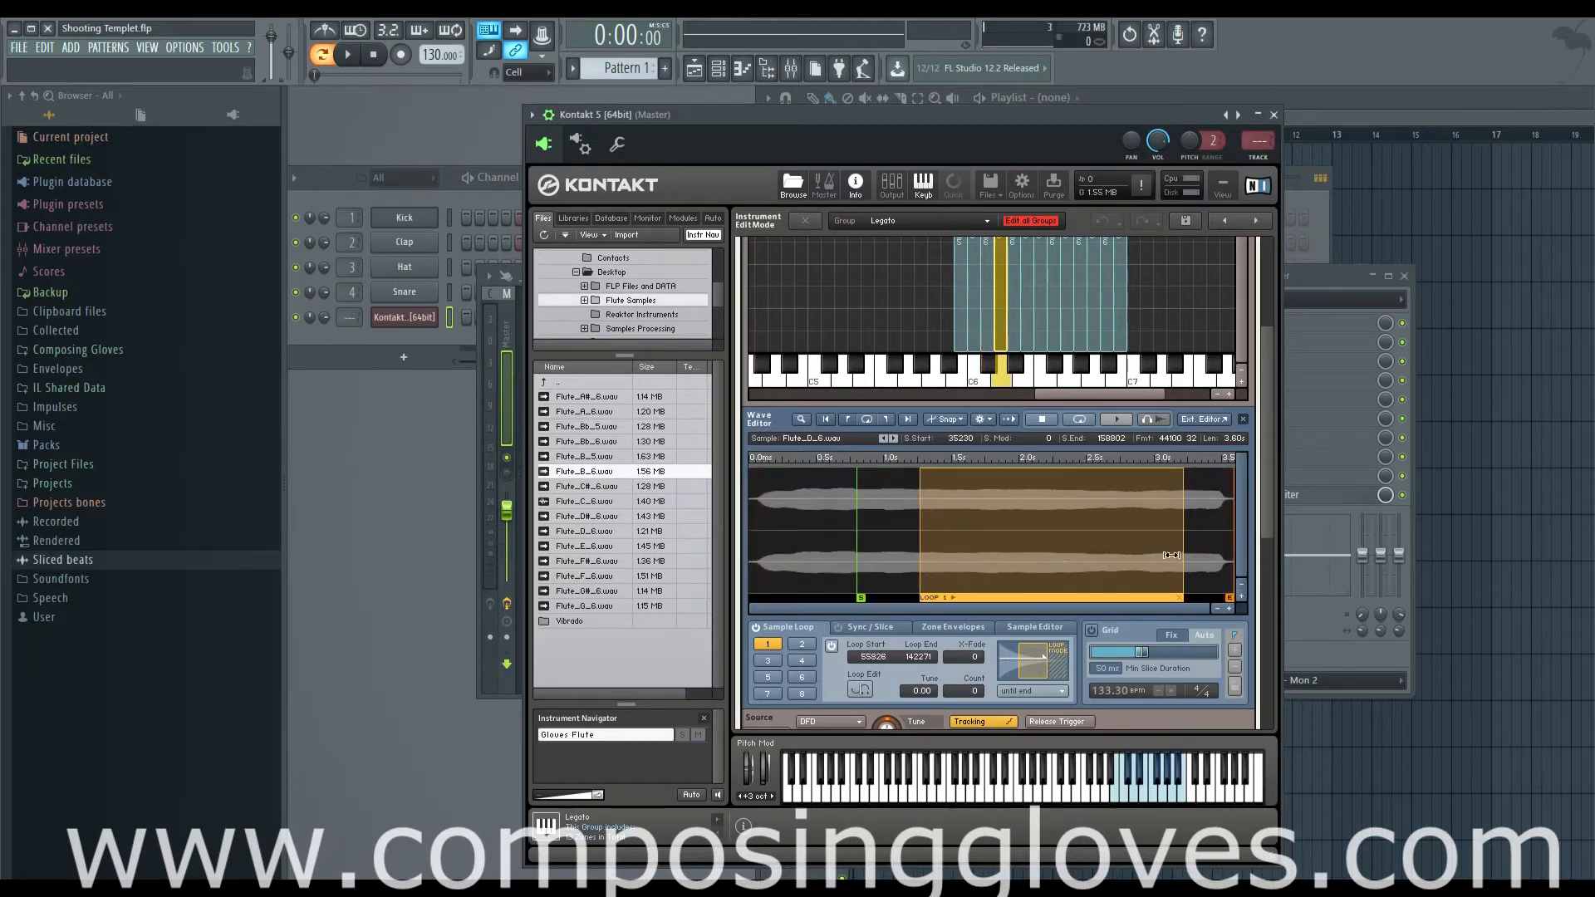
drag(1183, 551, 1103, 552)
drag(968, 656, 980, 625)
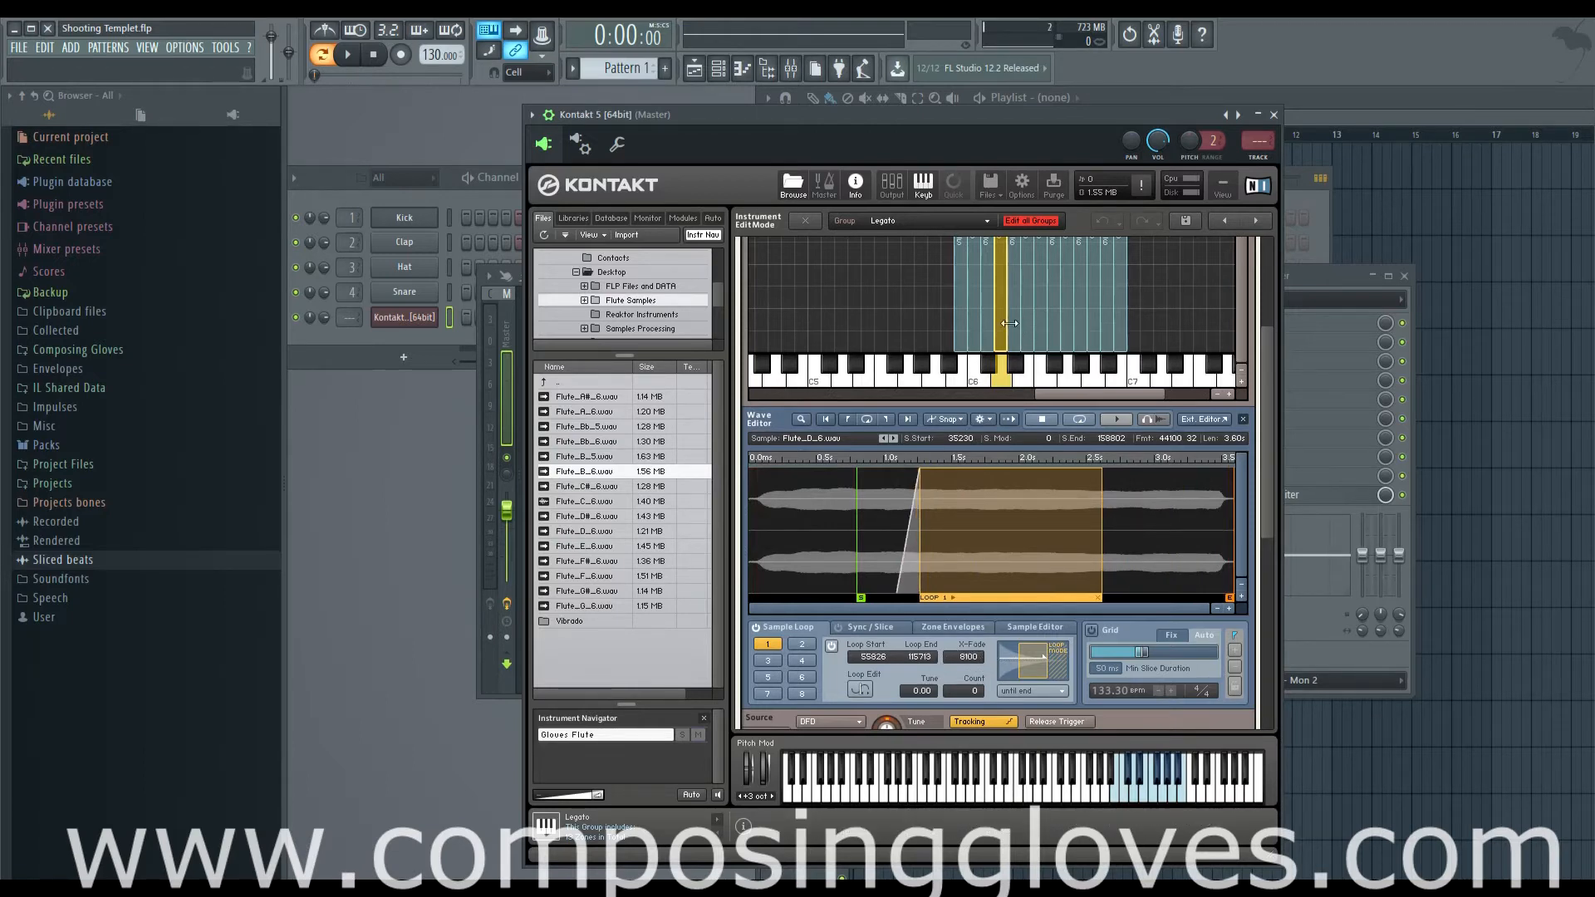
Set the Flute_D#_6 zone's sample start to about 57280 and create a crossfaded loop from about 74560 to 138253.
click(1010, 323)
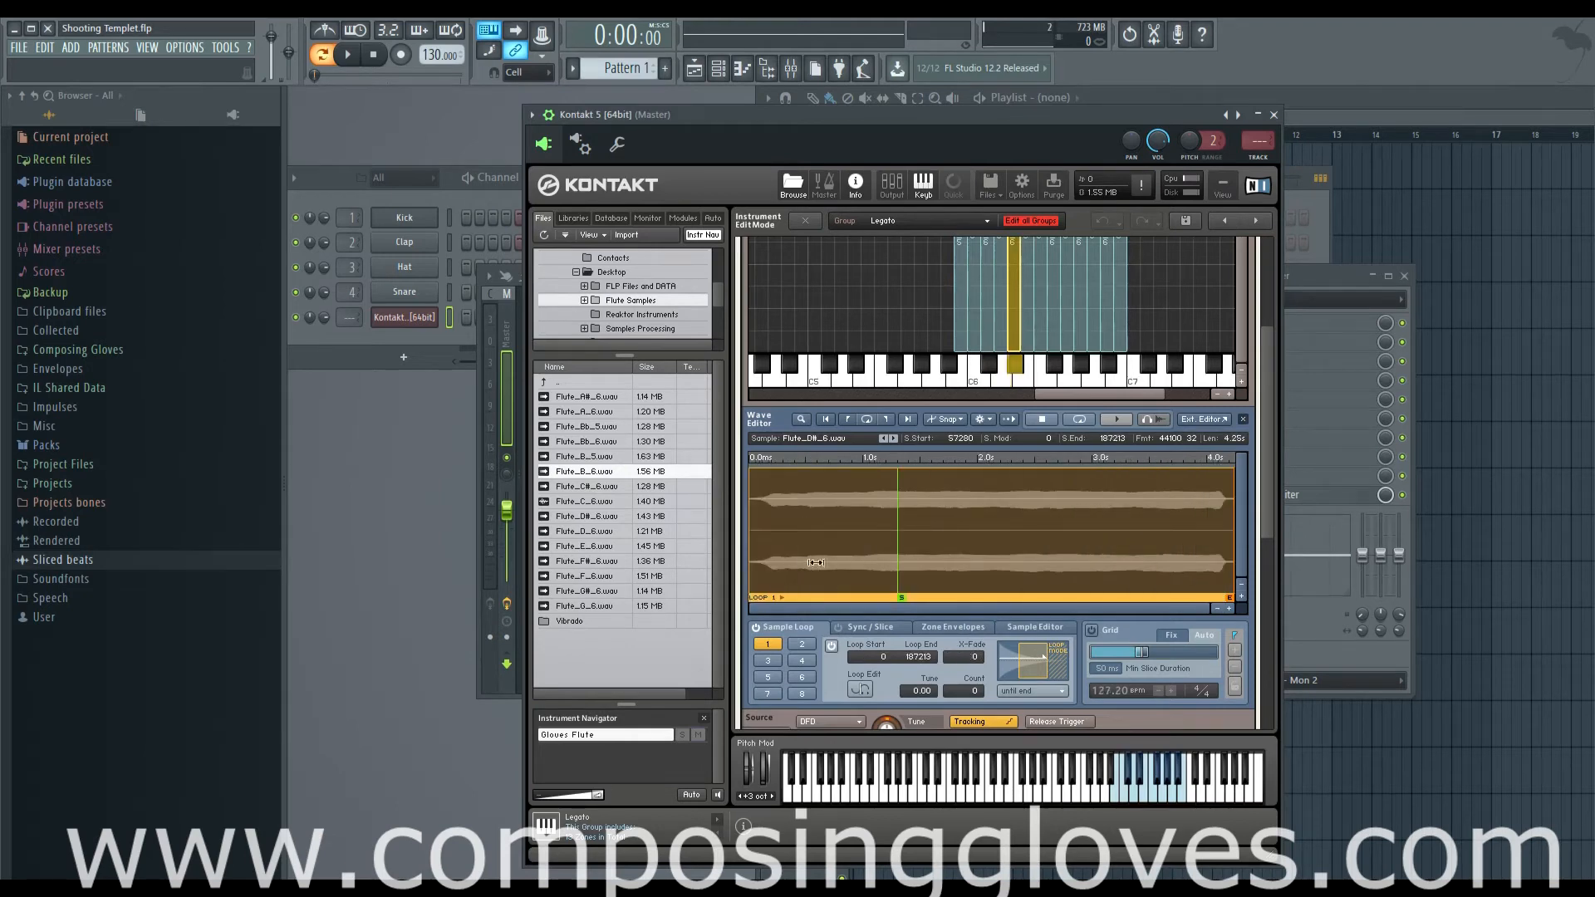
drag(750, 567, 960, 567)
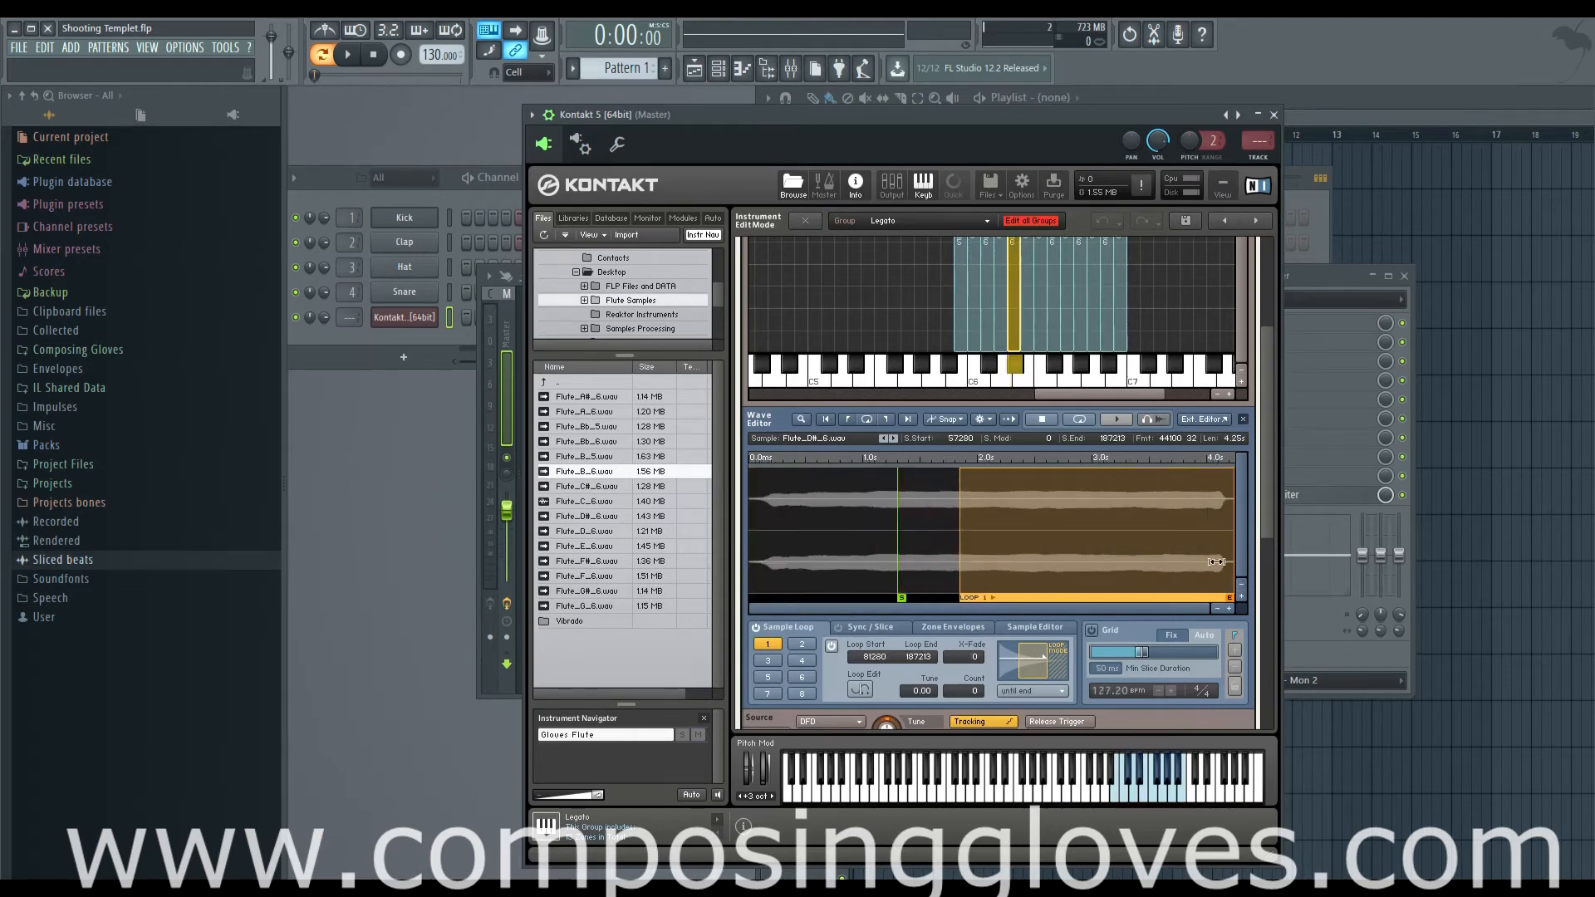
drag(1232, 565, 1106, 566)
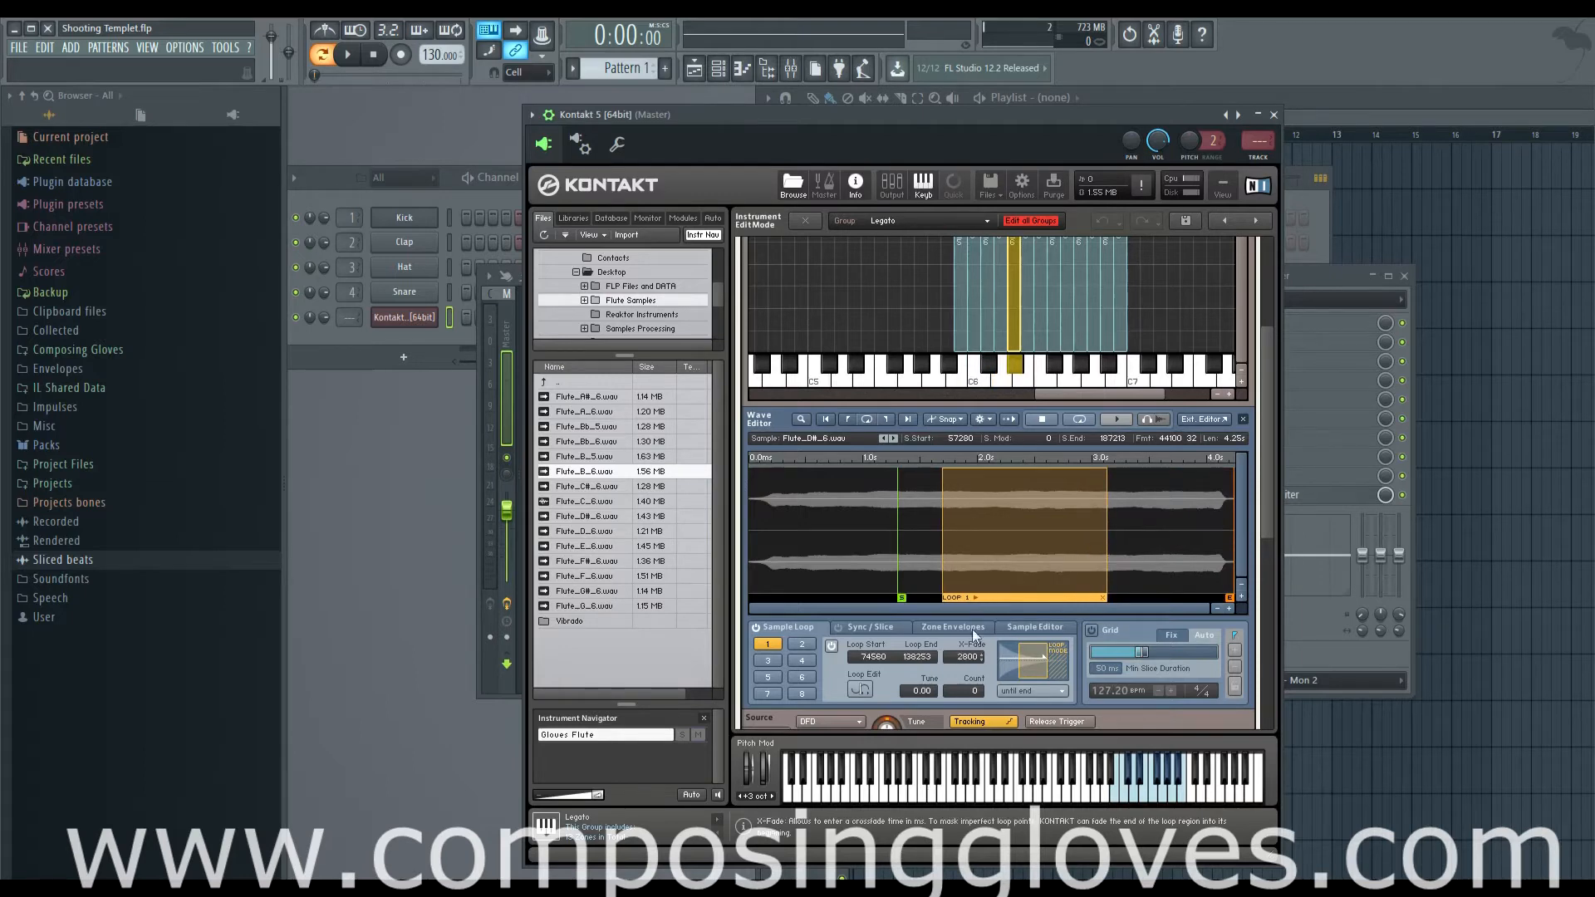
drag(972, 629, 971, 602)
For the Flute_E_6 zone, turn off Grid, loop about 70308 to 146341 with about 7500 crossfade, and set sample start to about 55728.
click(1027, 317)
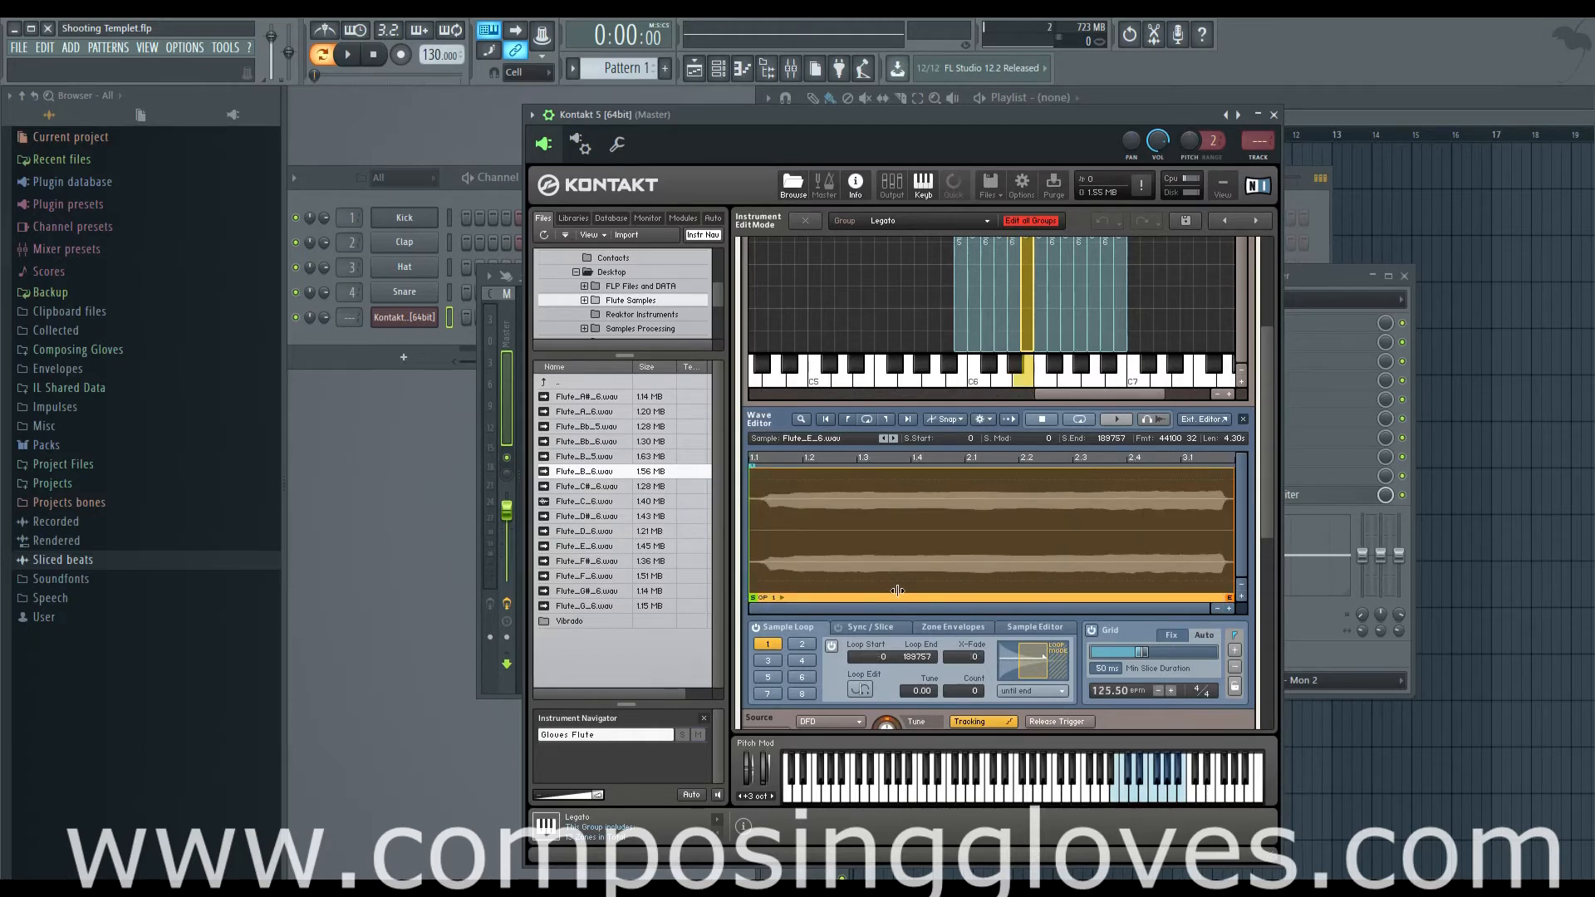
click(1091, 630)
drag(1233, 560, 1053, 556)
drag(986, 552, 1118, 546)
mouse_move(878, 569)
mouse_down()
mouse_move(992, 569)
mouse_move(994, 556)
mouse_up()
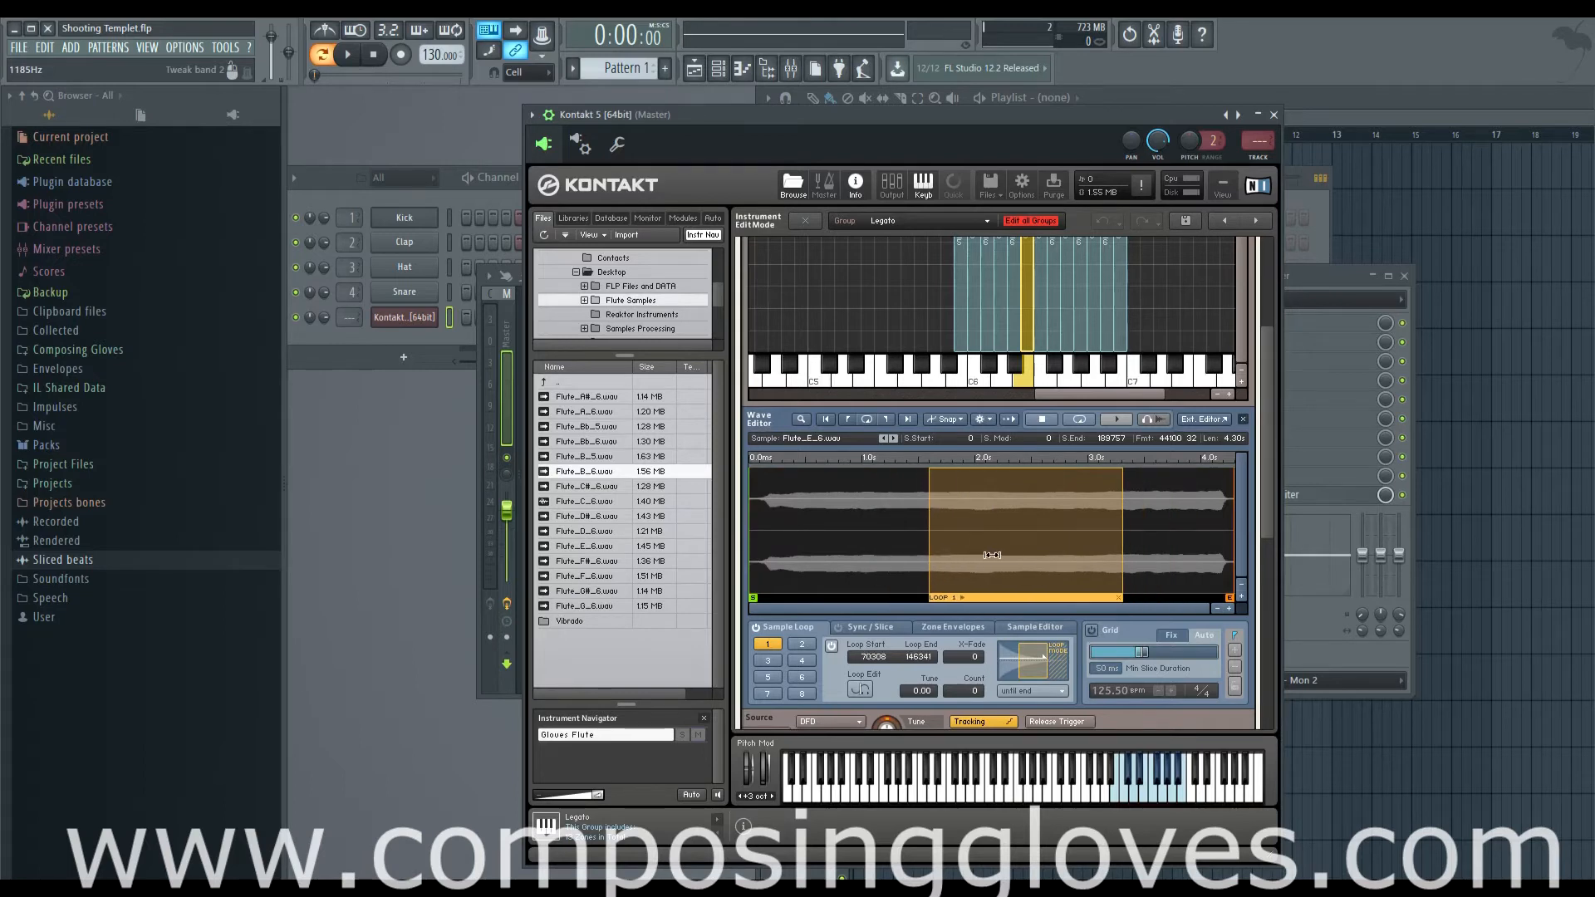
mouse_move(752, 596)
mouse_down()
mouse_move(936, 595)
mouse_move(895, 595)
mouse_up()
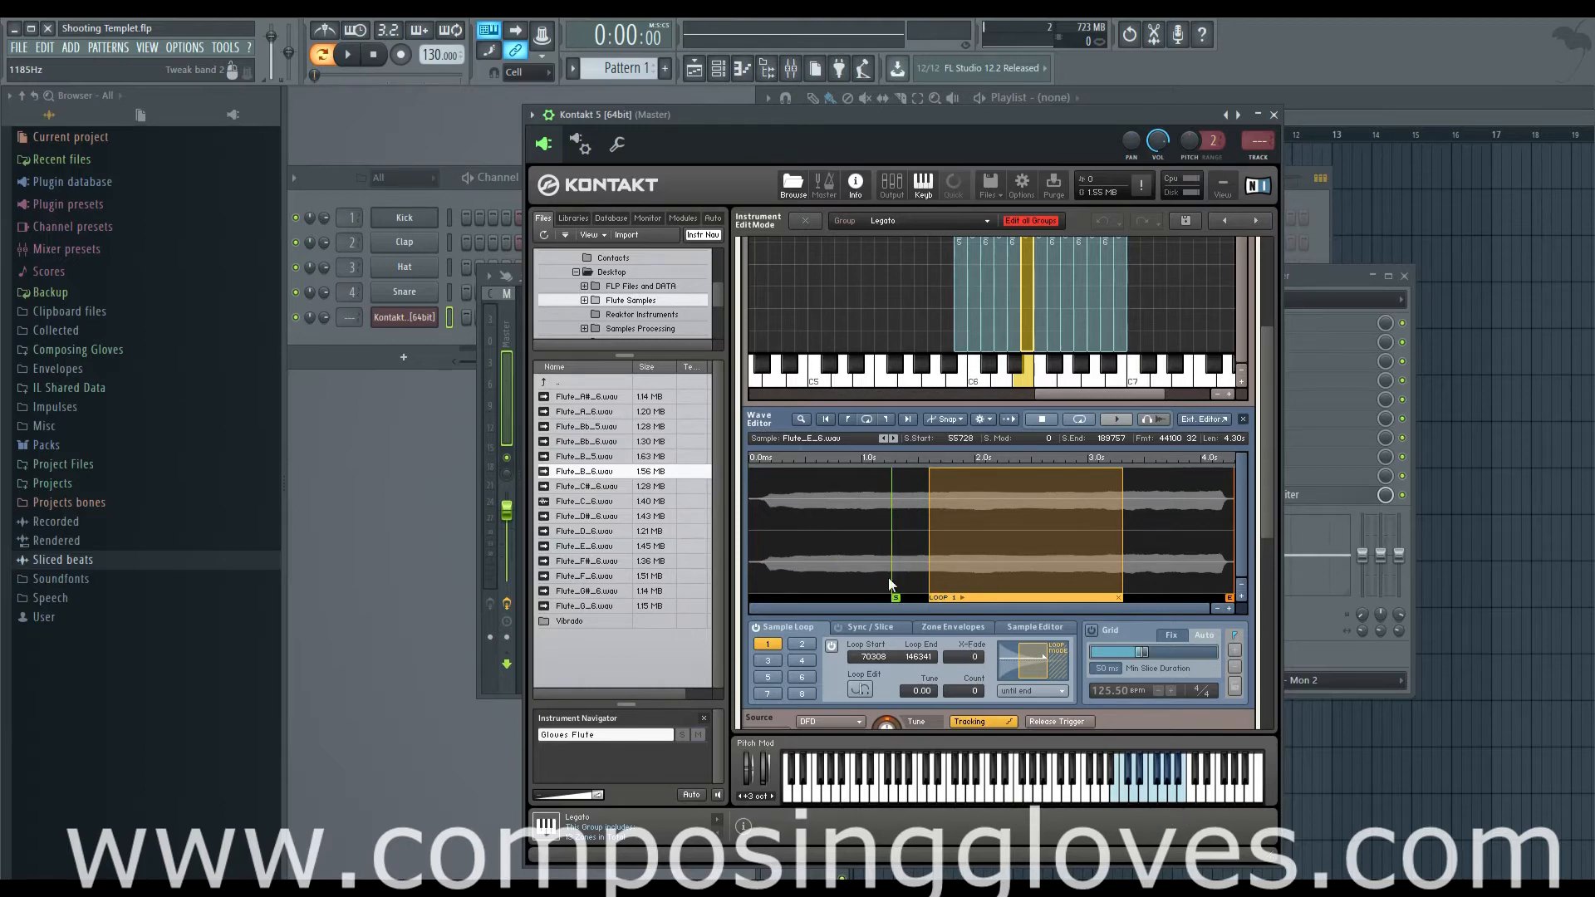
drag(979, 662, 966, 630)
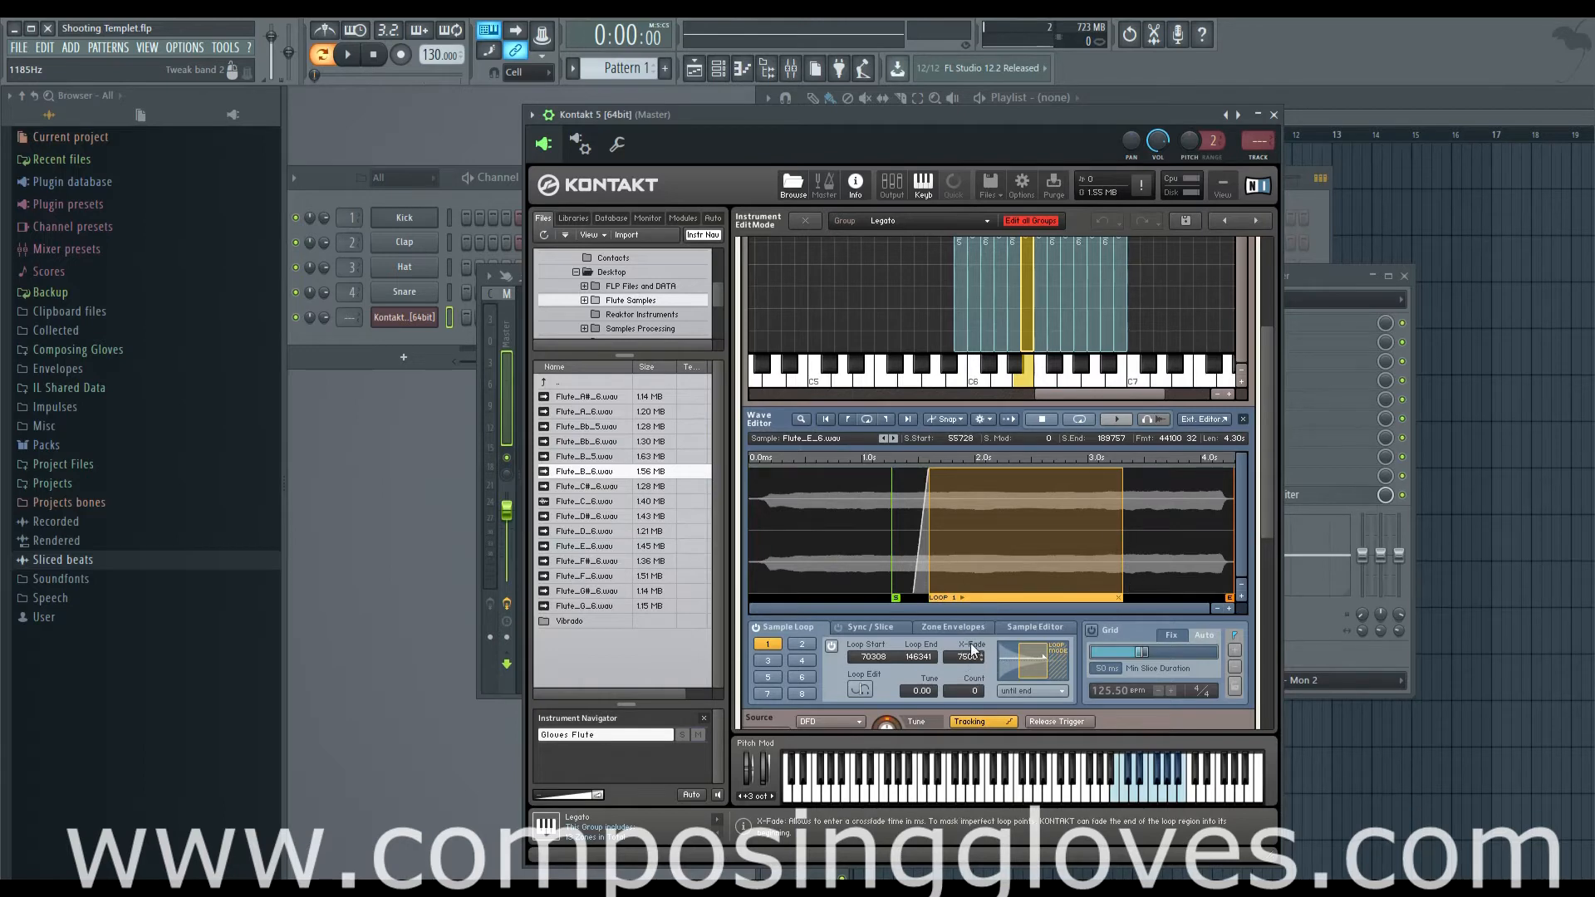
For the Flute_F_6 zone, turn off Grid, set sample start to about 43392, and loop about 61020 to 146583 with an 8700 crossfade.
click(1042, 303)
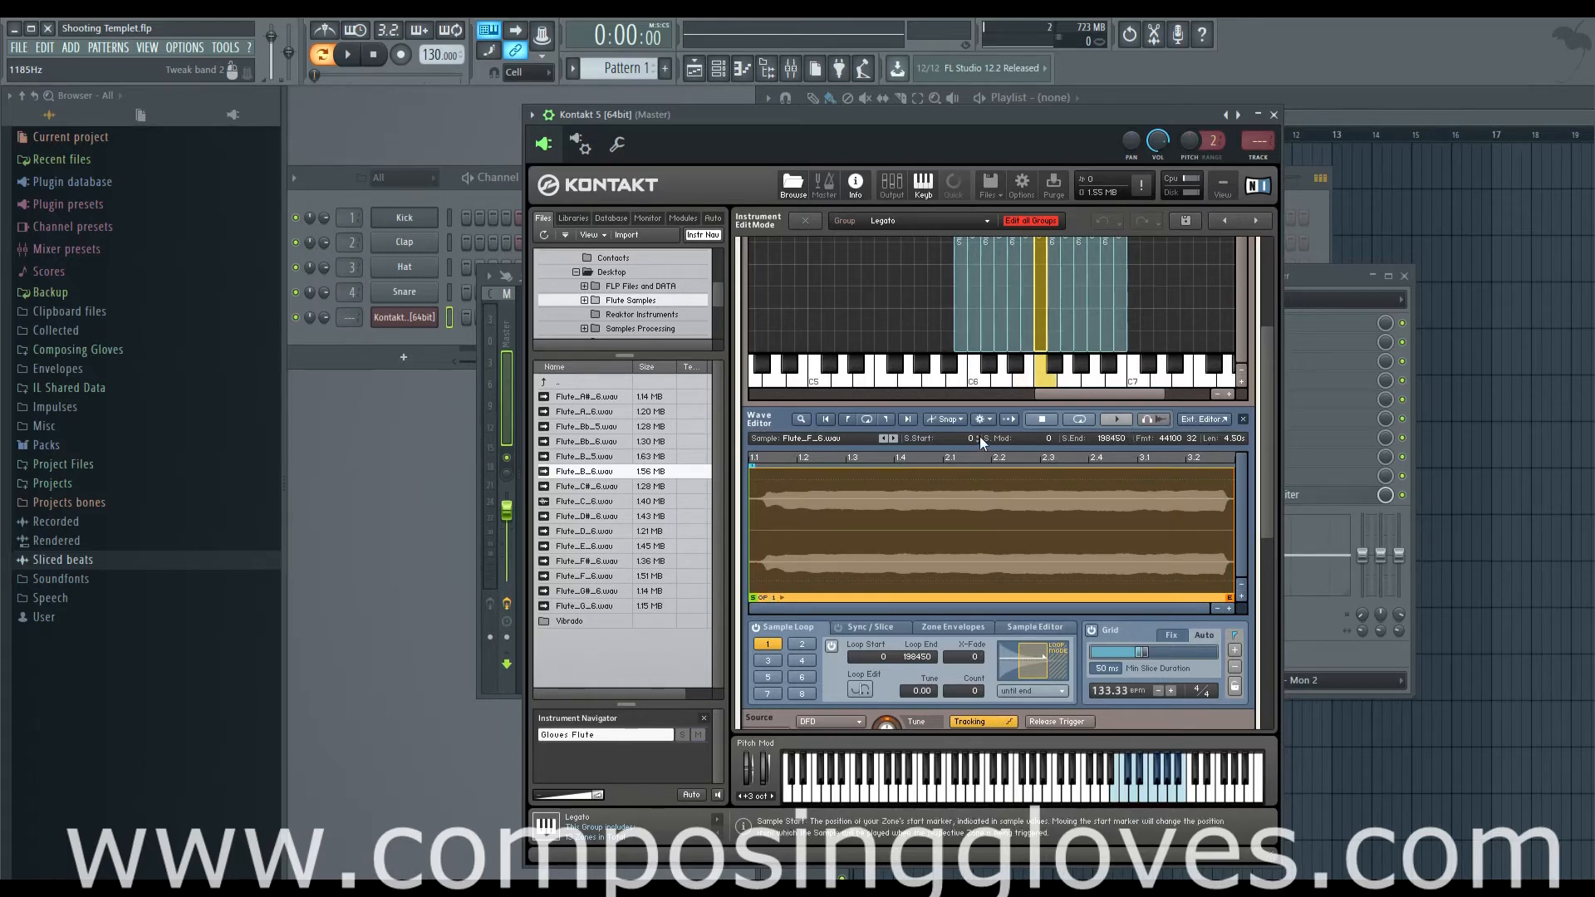
click(1092, 630)
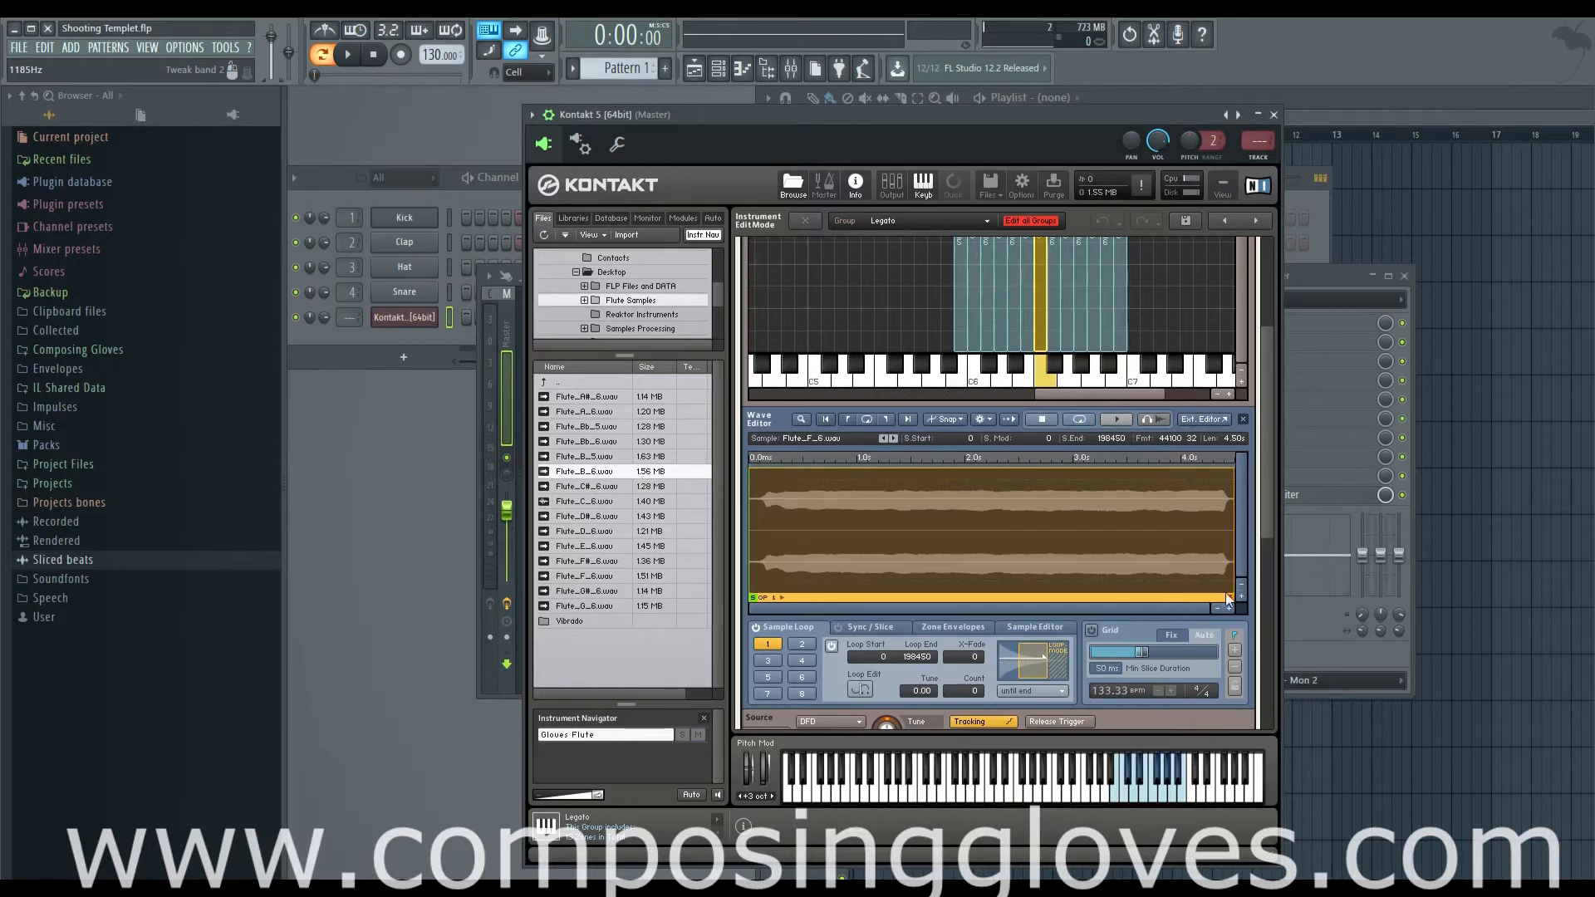
drag(1233, 572, 1092, 572)
drag(918, 585, 932, 586)
mouse_move(752, 595)
mouse_down()
mouse_move(878, 597)
mouse_move(858, 597)
mouse_up()
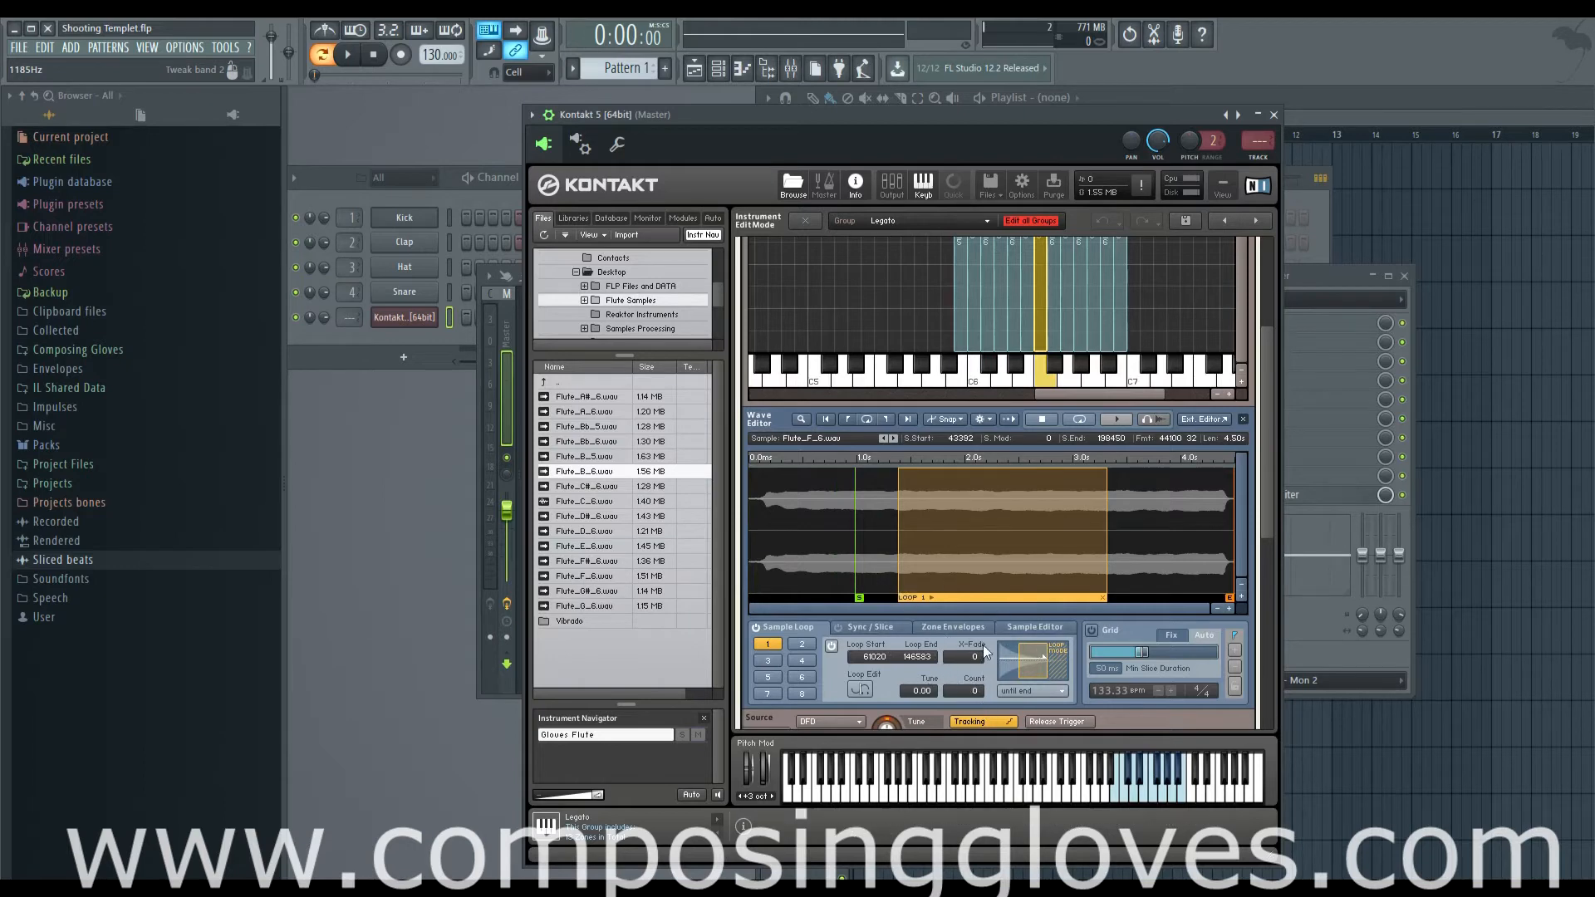
mouse_move(980, 662)
mouse_down()
mouse_move(980, 633)
mouse_move(970, 659)
mouse_up()
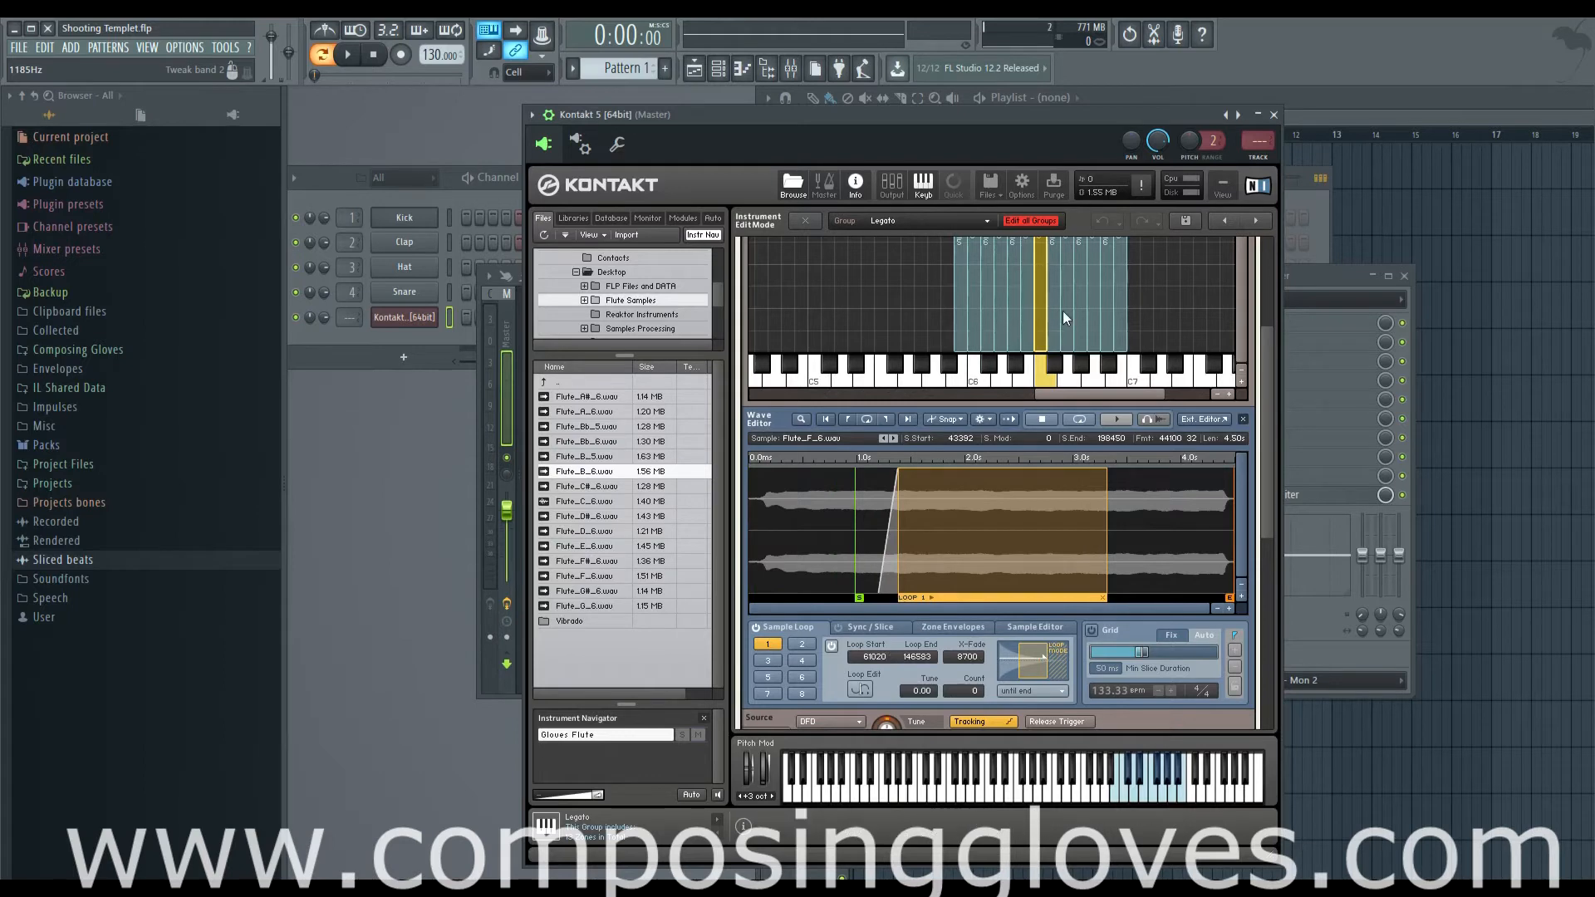
For the Flute_F#_6 zone, turn off Grid, set sample start to about 45904, and loop about 58672 to 113952 with an 8800 crossfade.
click(1056, 323)
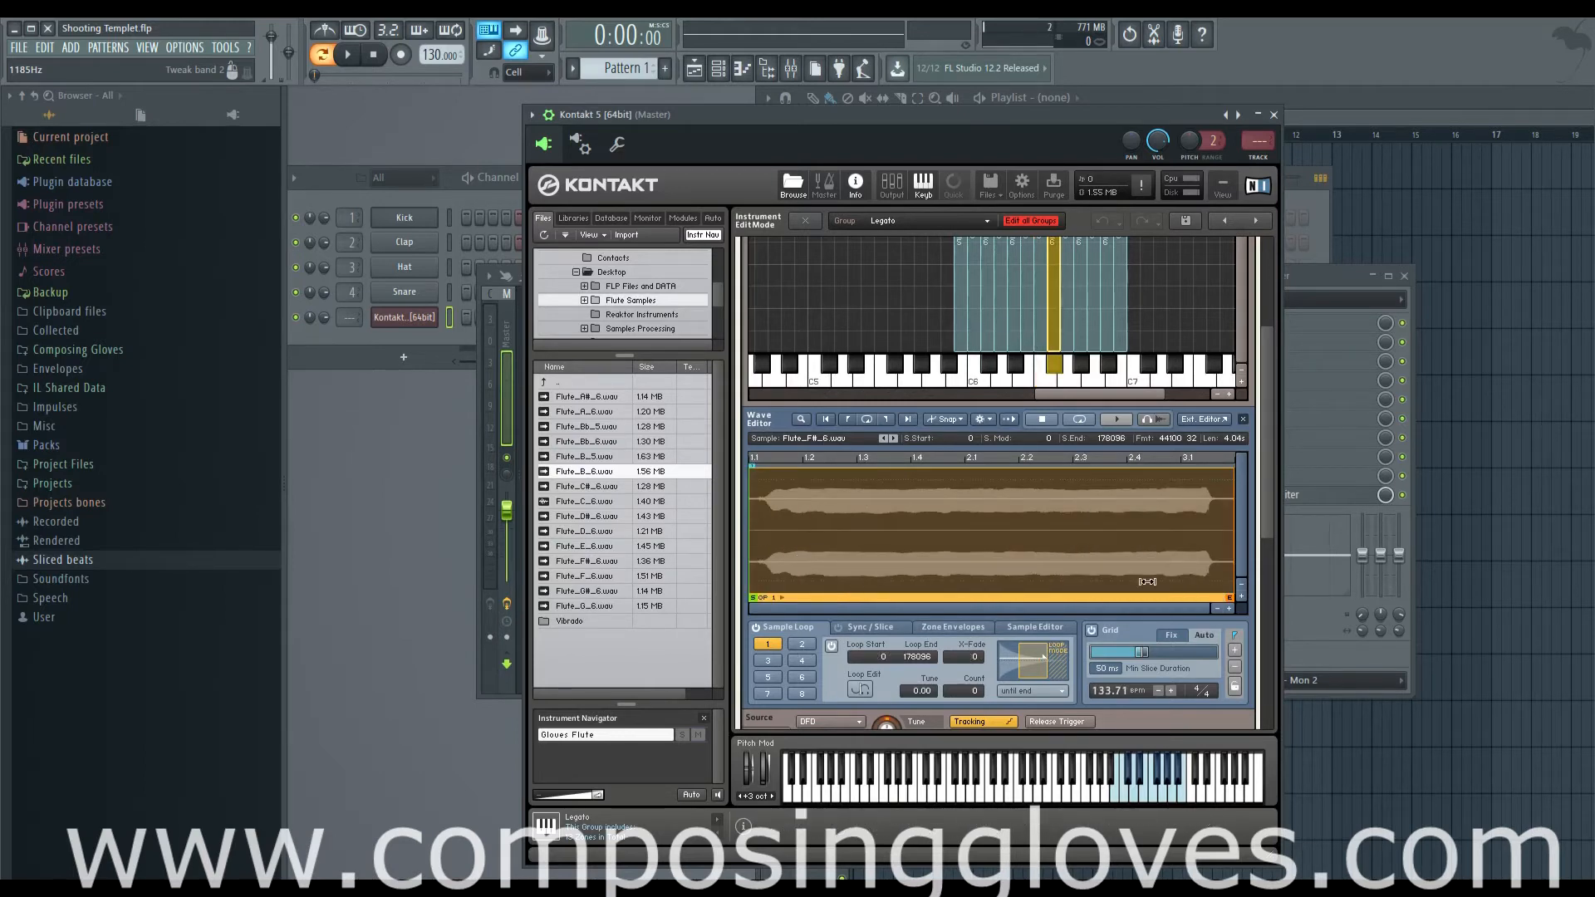
click(1091, 630)
drag(1233, 554, 1000, 553)
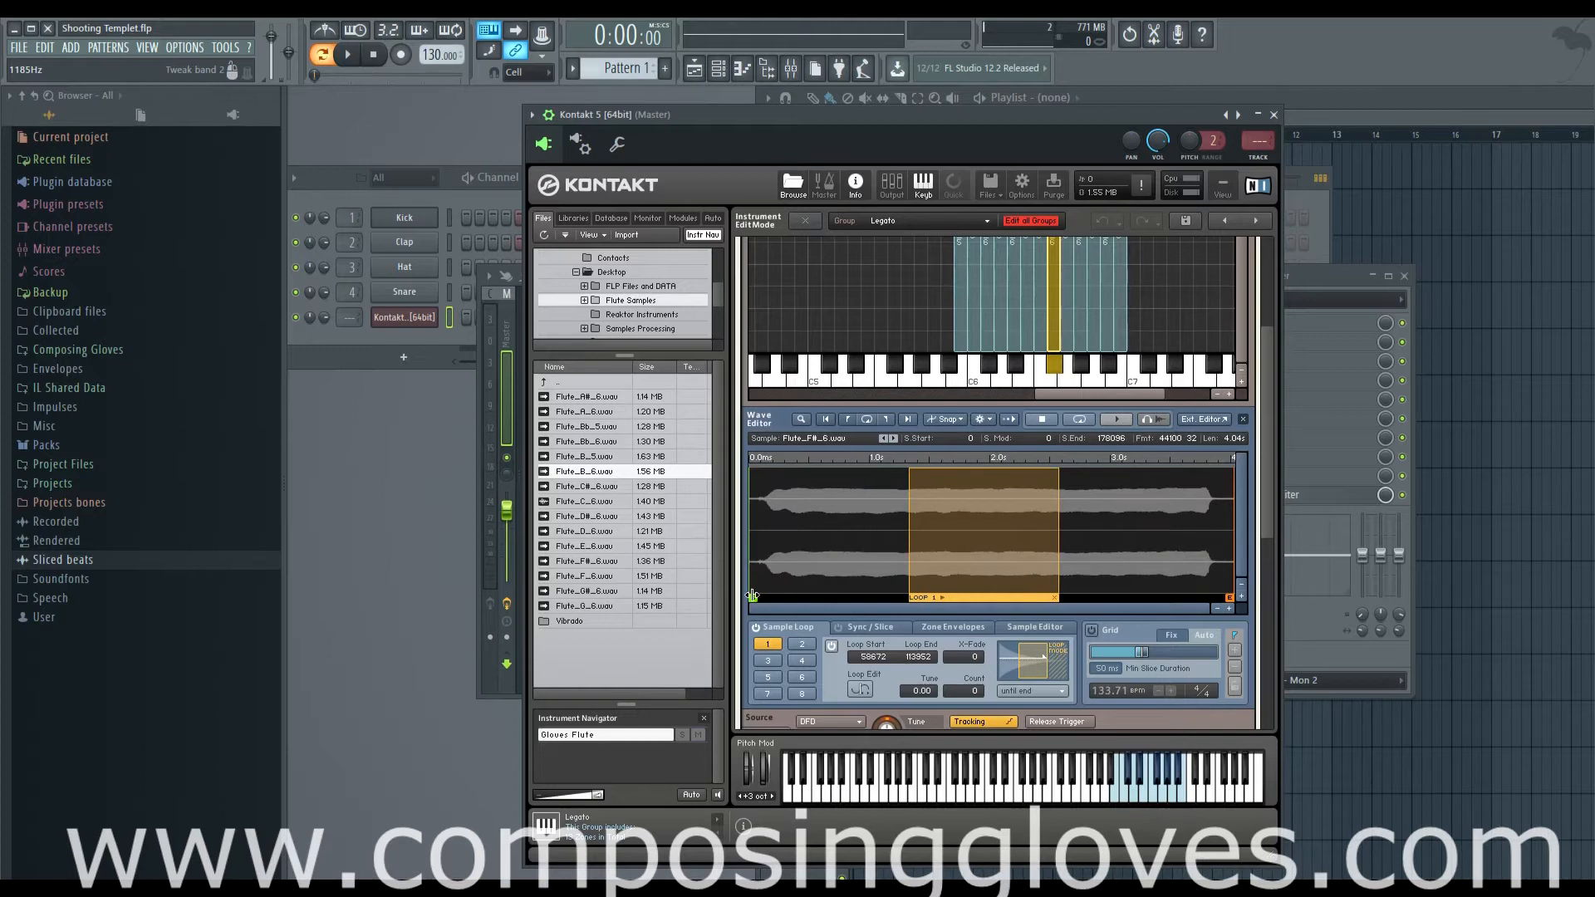
drag(752, 596, 878, 596)
drag(974, 658, 997, 532)
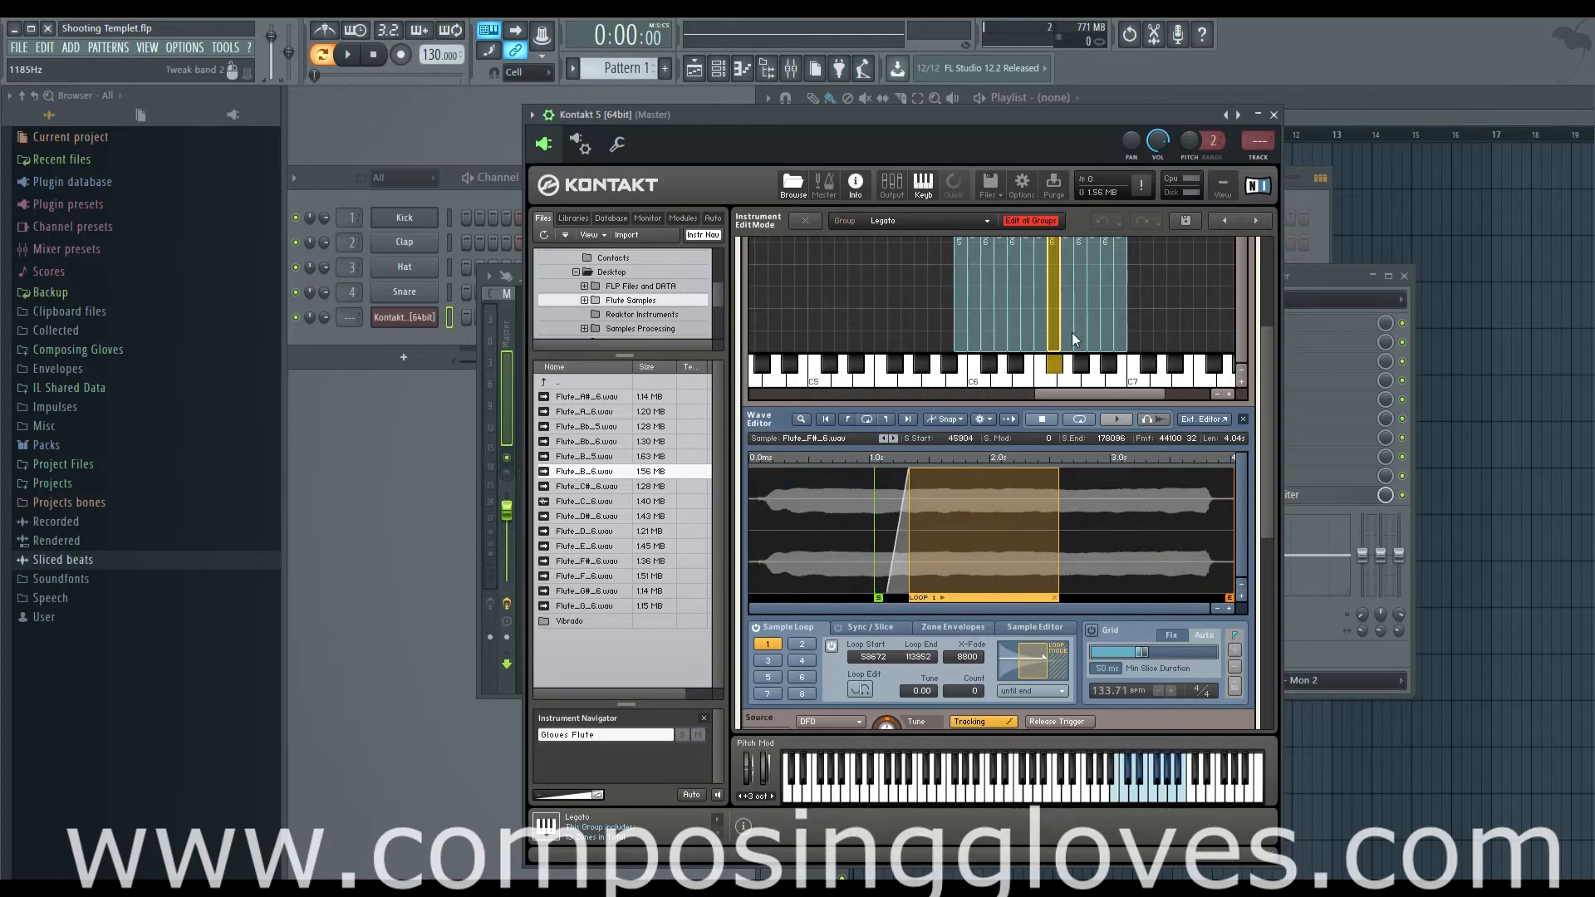
For the Flute_G_6 zone, turn off Grid, set sample start to about 43086, and create a crossfaded loop from about 58566 to 114064.
click(1072, 332)
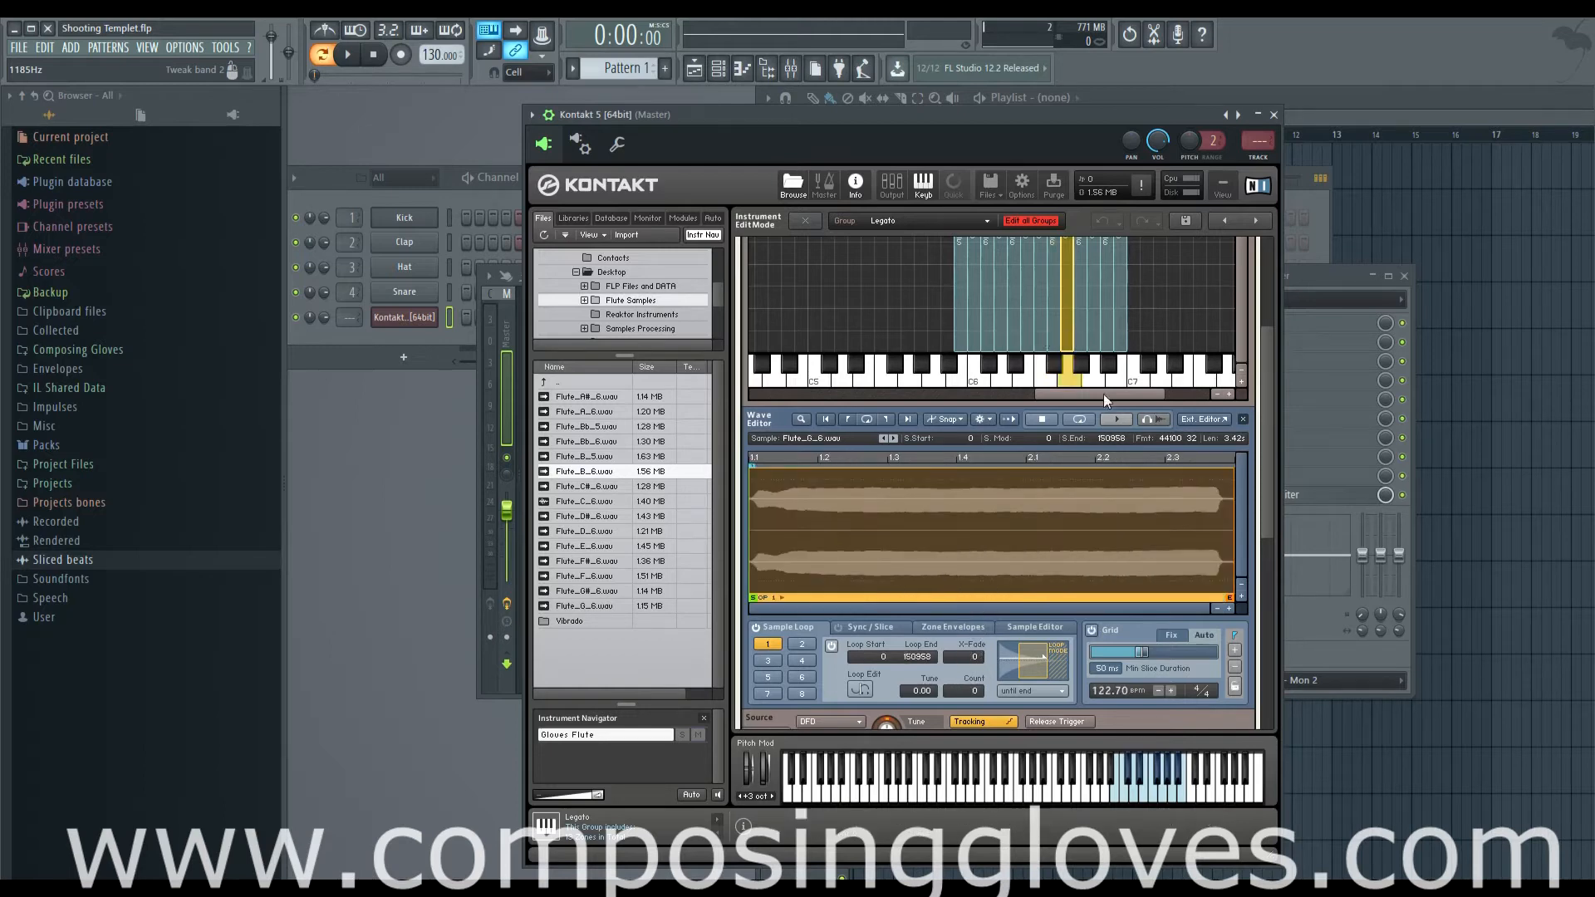
click(1113, 634)
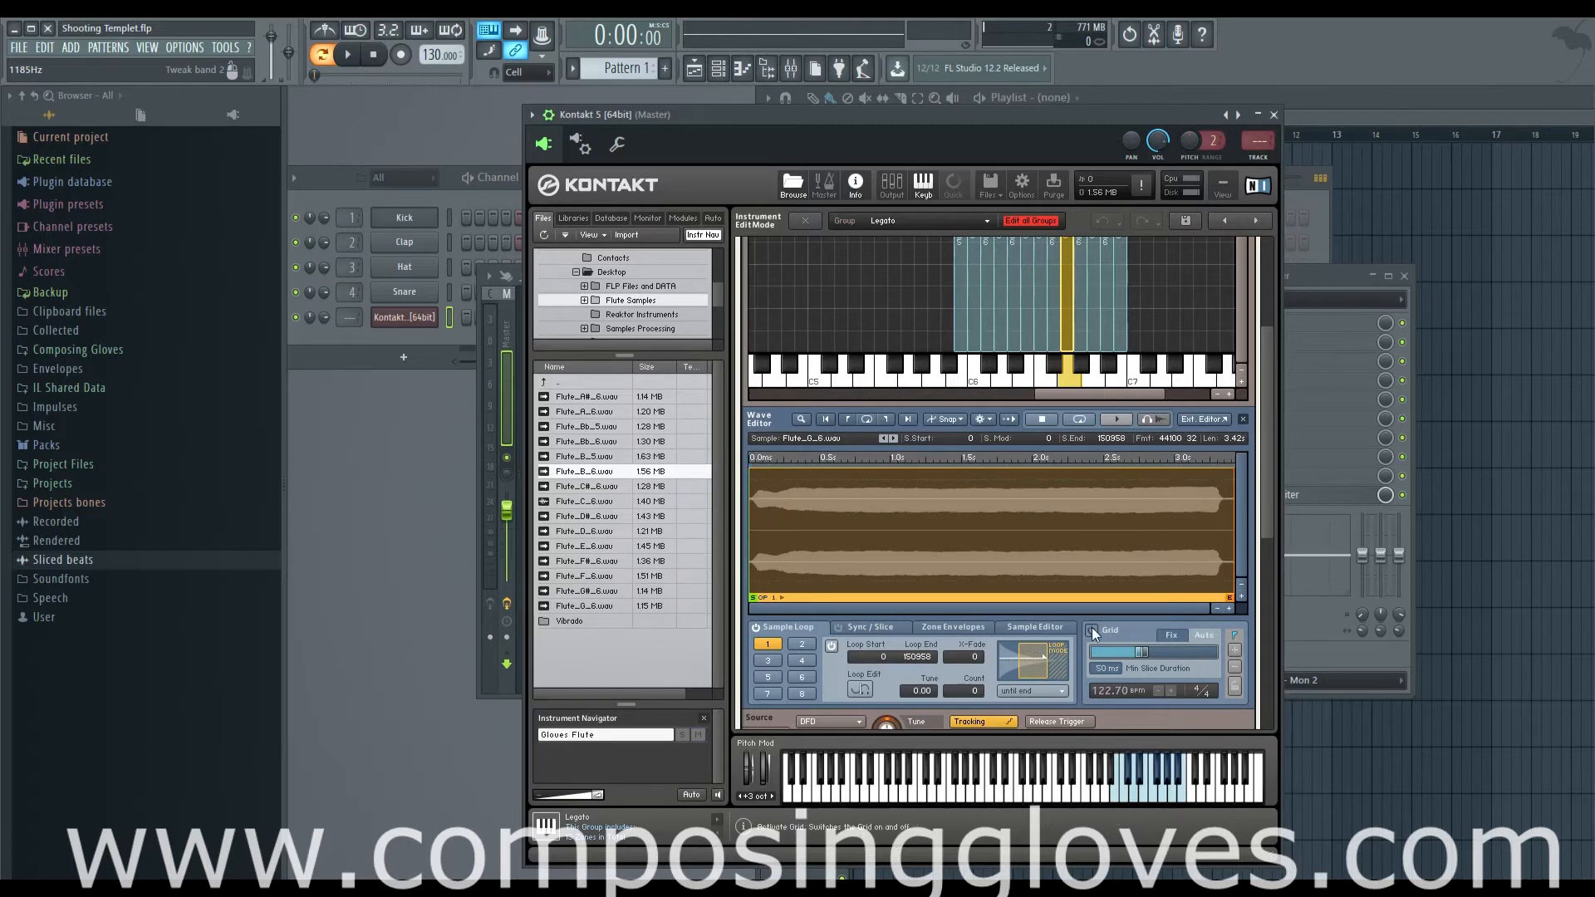
drag(875, 539, 1053, 541)
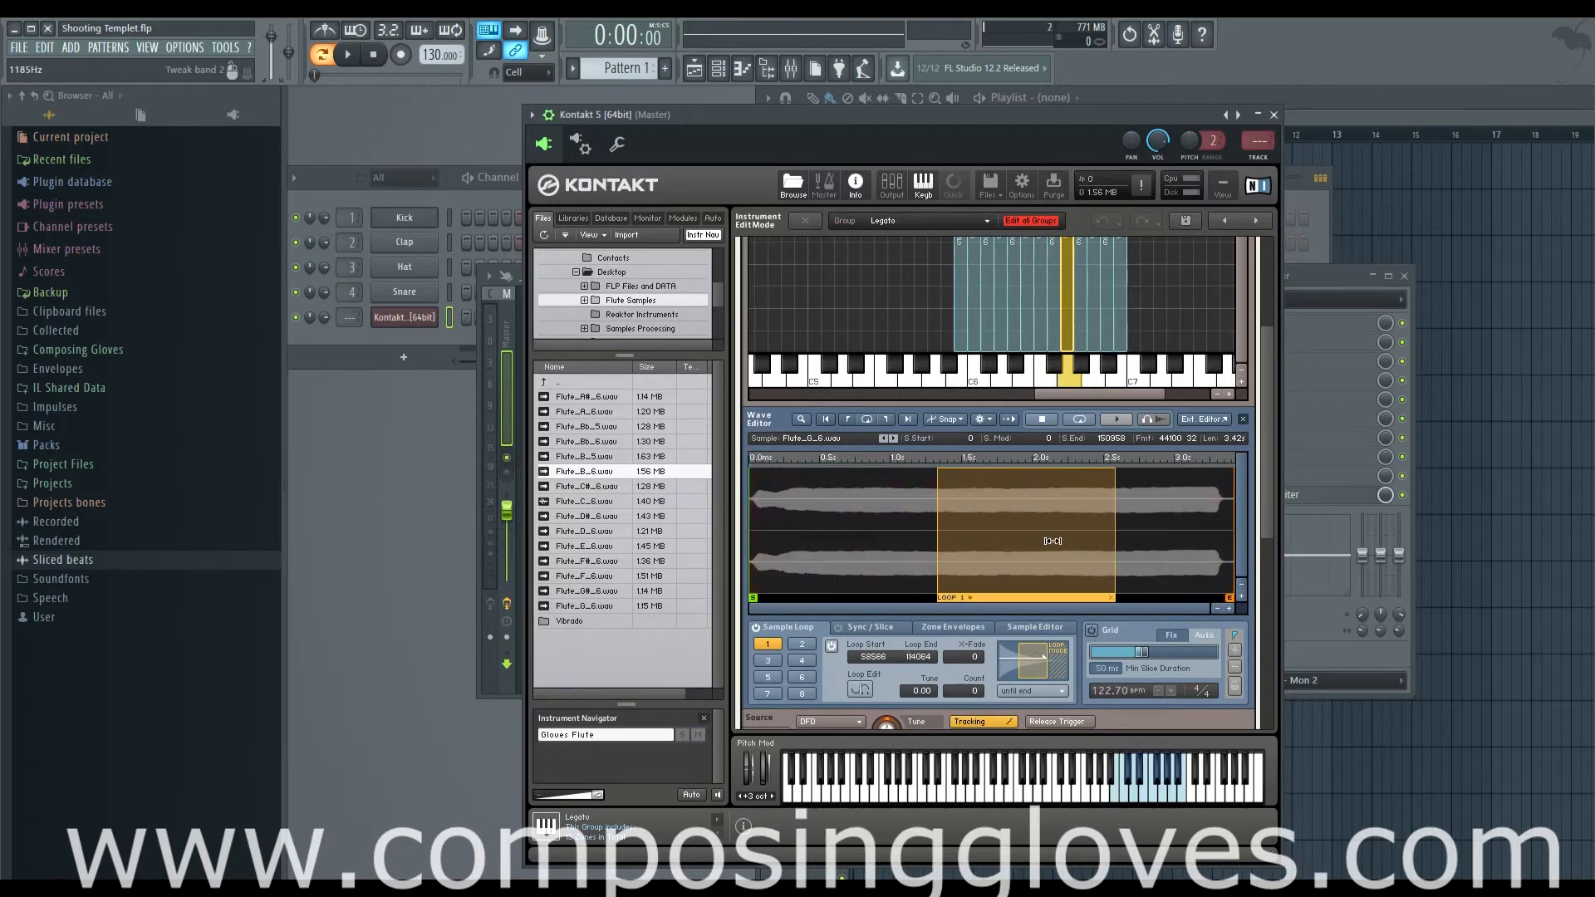
drag(752, 597, 891, 597)
mouse_move(973, 658)
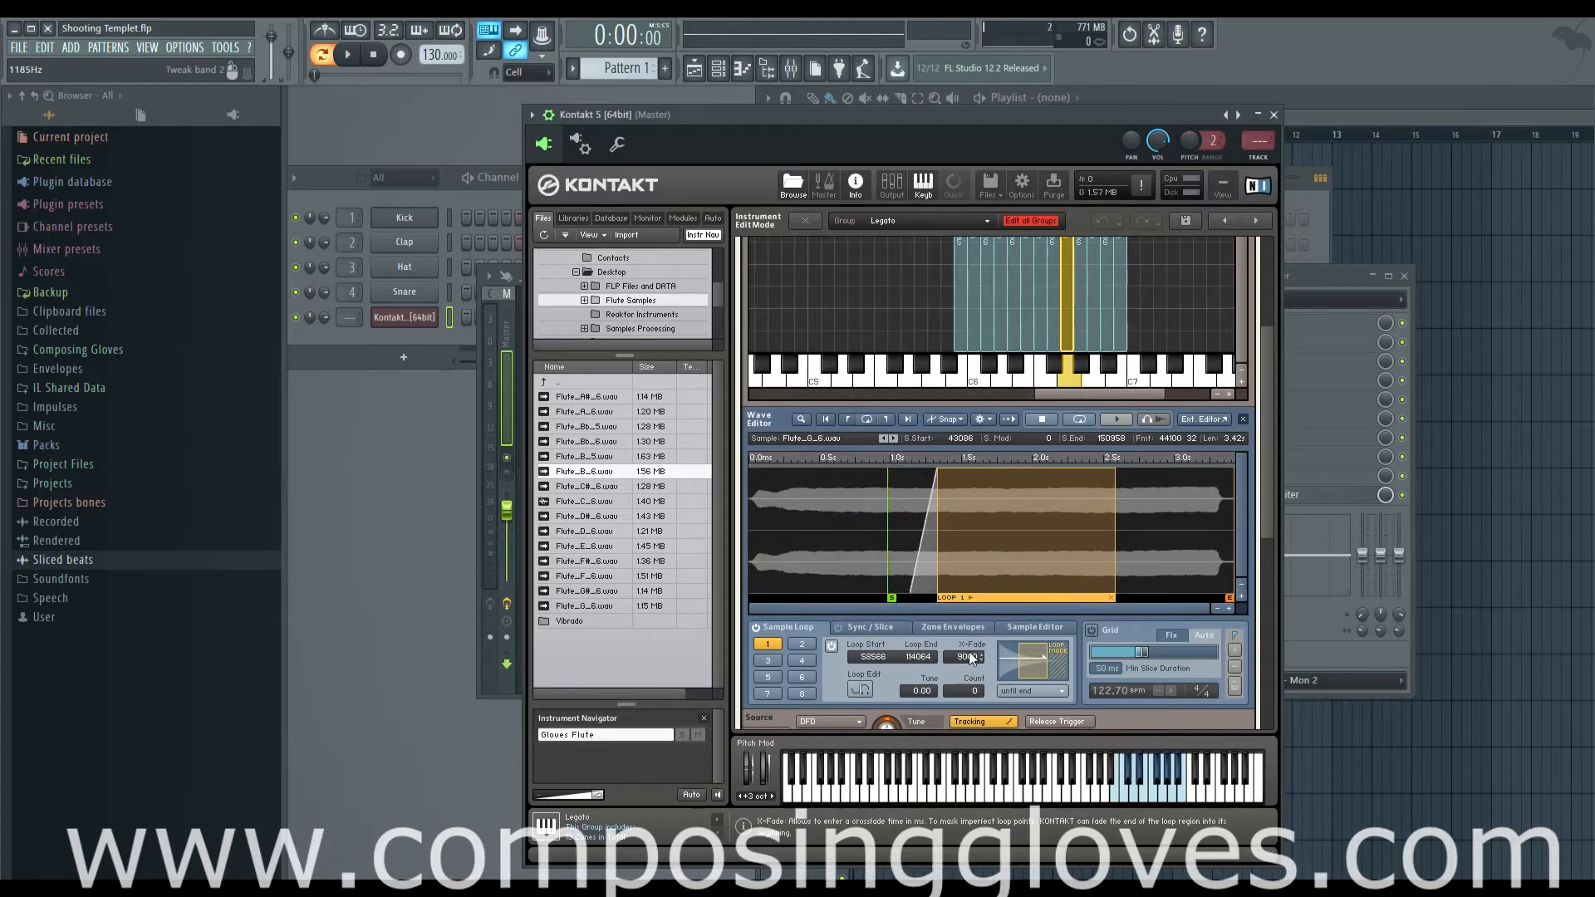
drag(971, 660, 971, 675)
For the Flute_G#_6 zone, turn off Grid, loop about 46410 to 91122 with about 7500 crossfade, and set sample start to about 31620.
click(1080, 314)
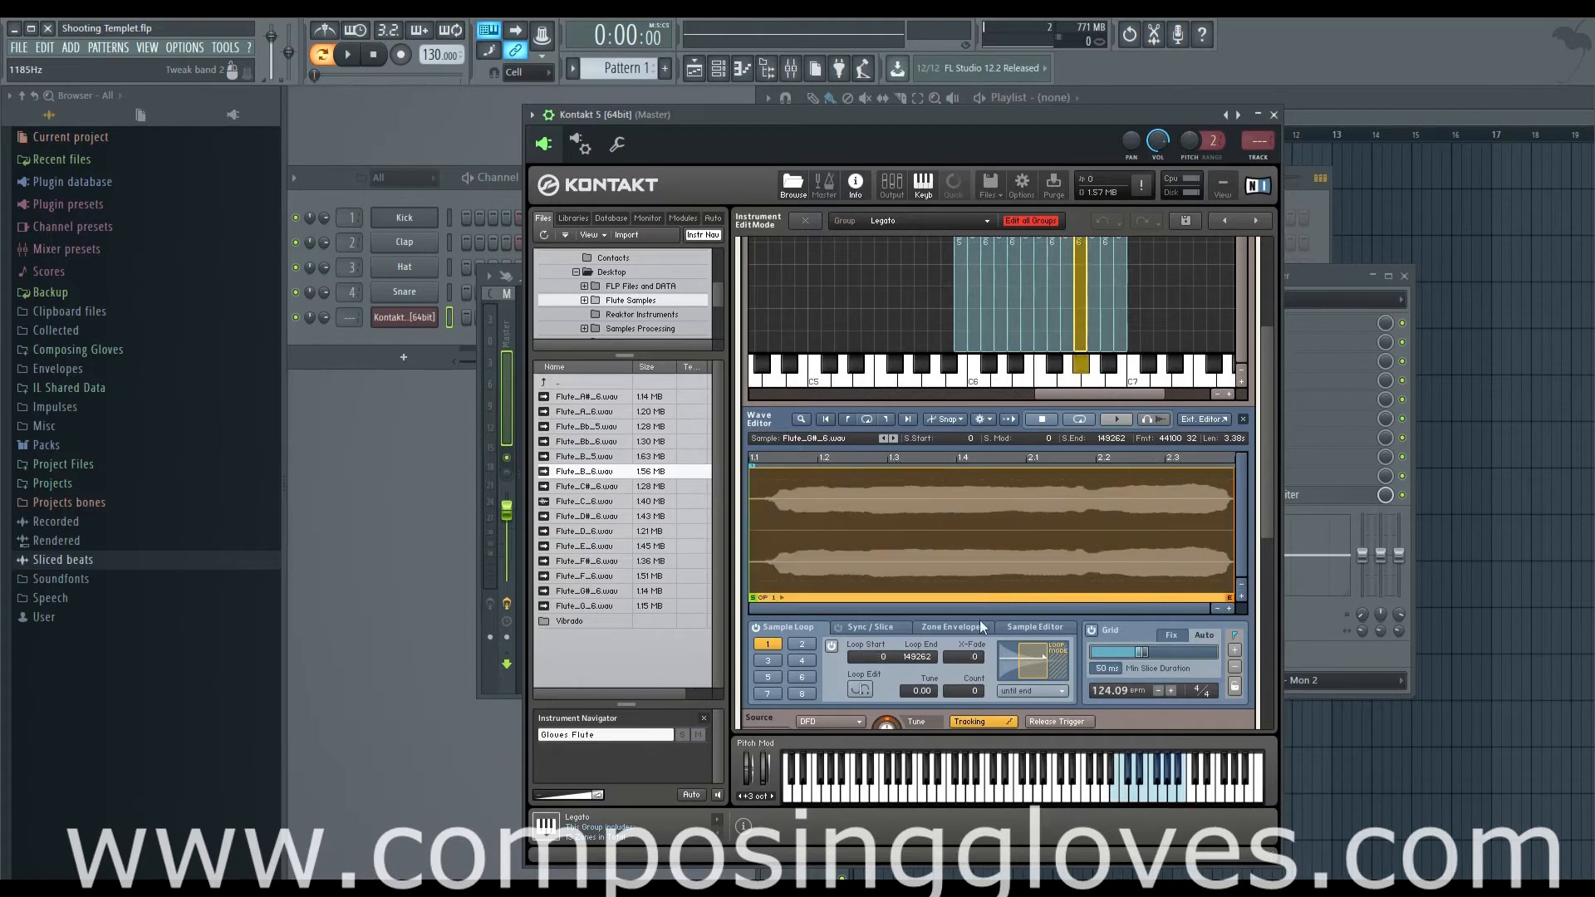
click(1109, 633)
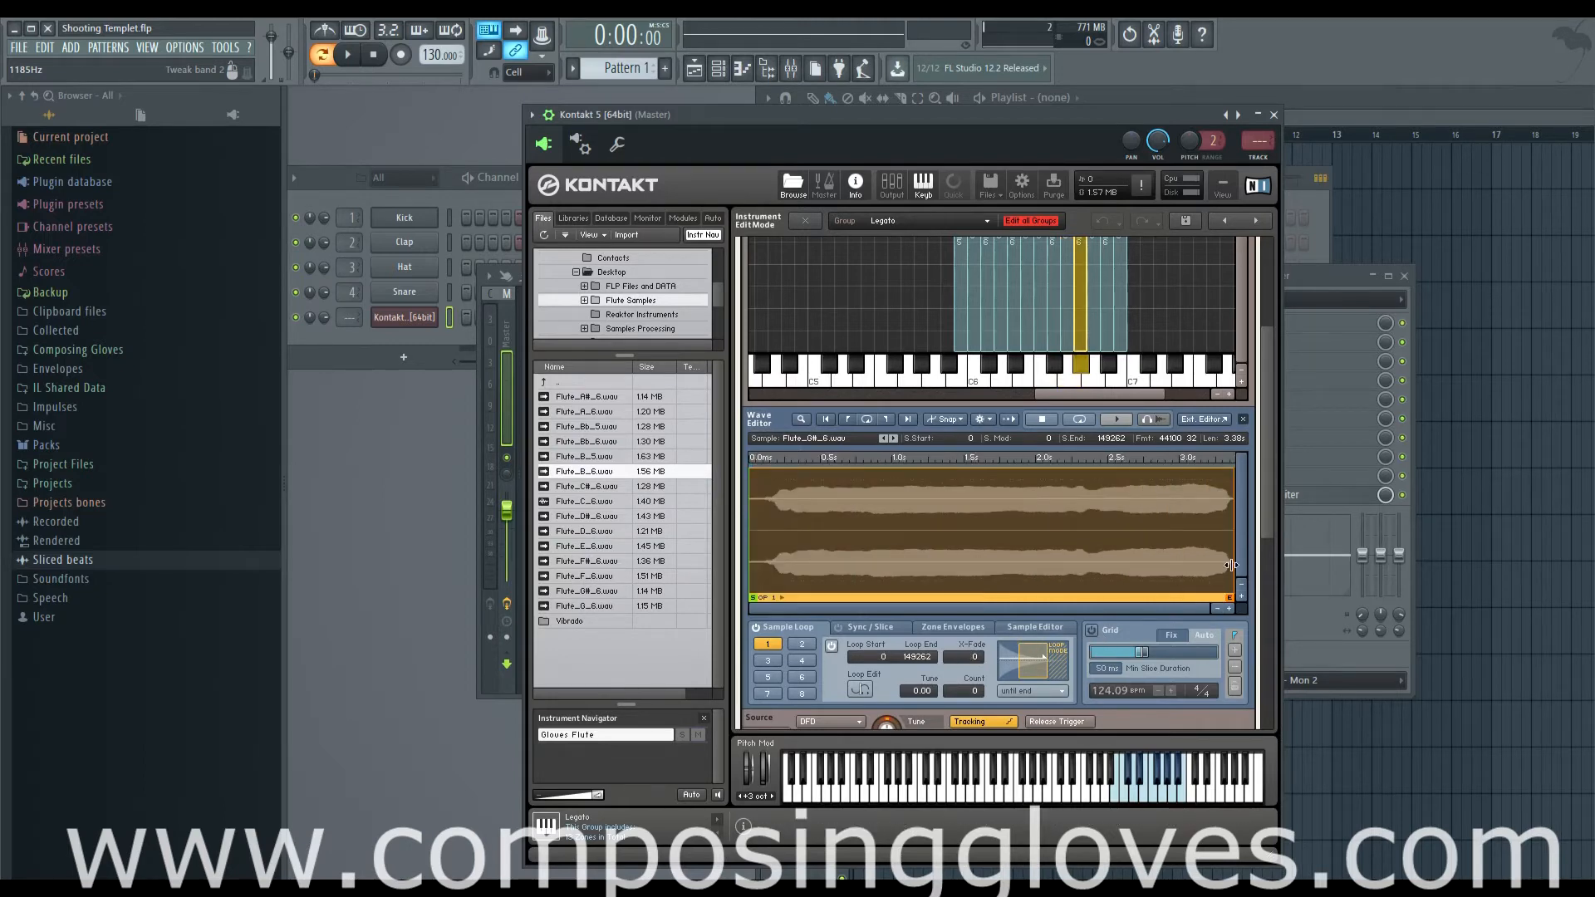
drag(1231, 566, 1025, 573)
drag(830, 542, 980, 544)
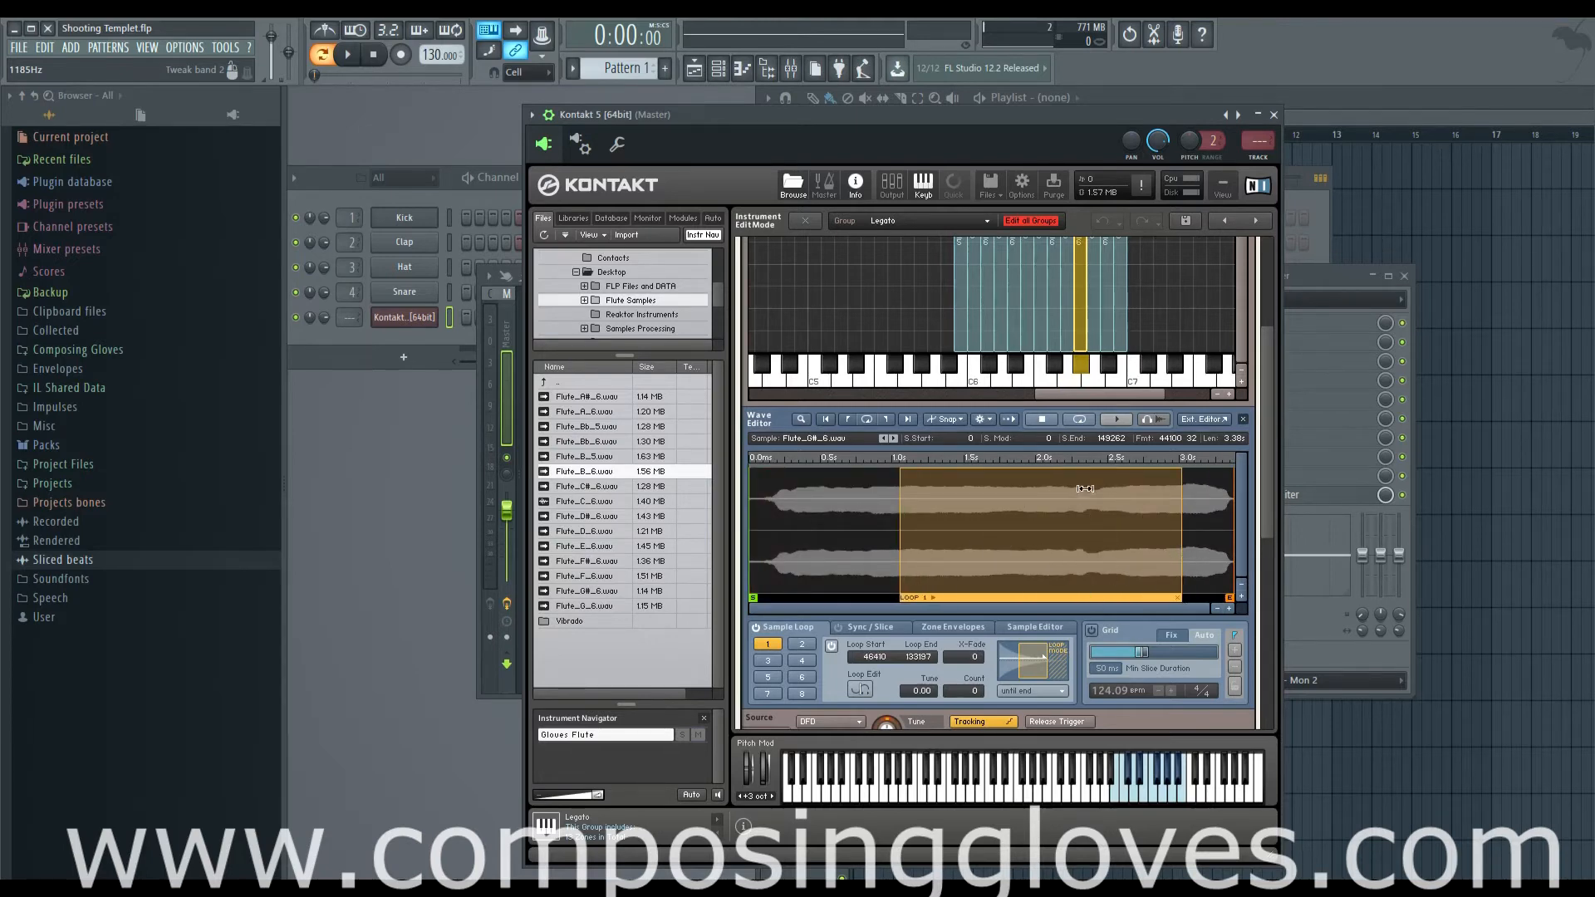
drag(1182, 571, 1045, 571)
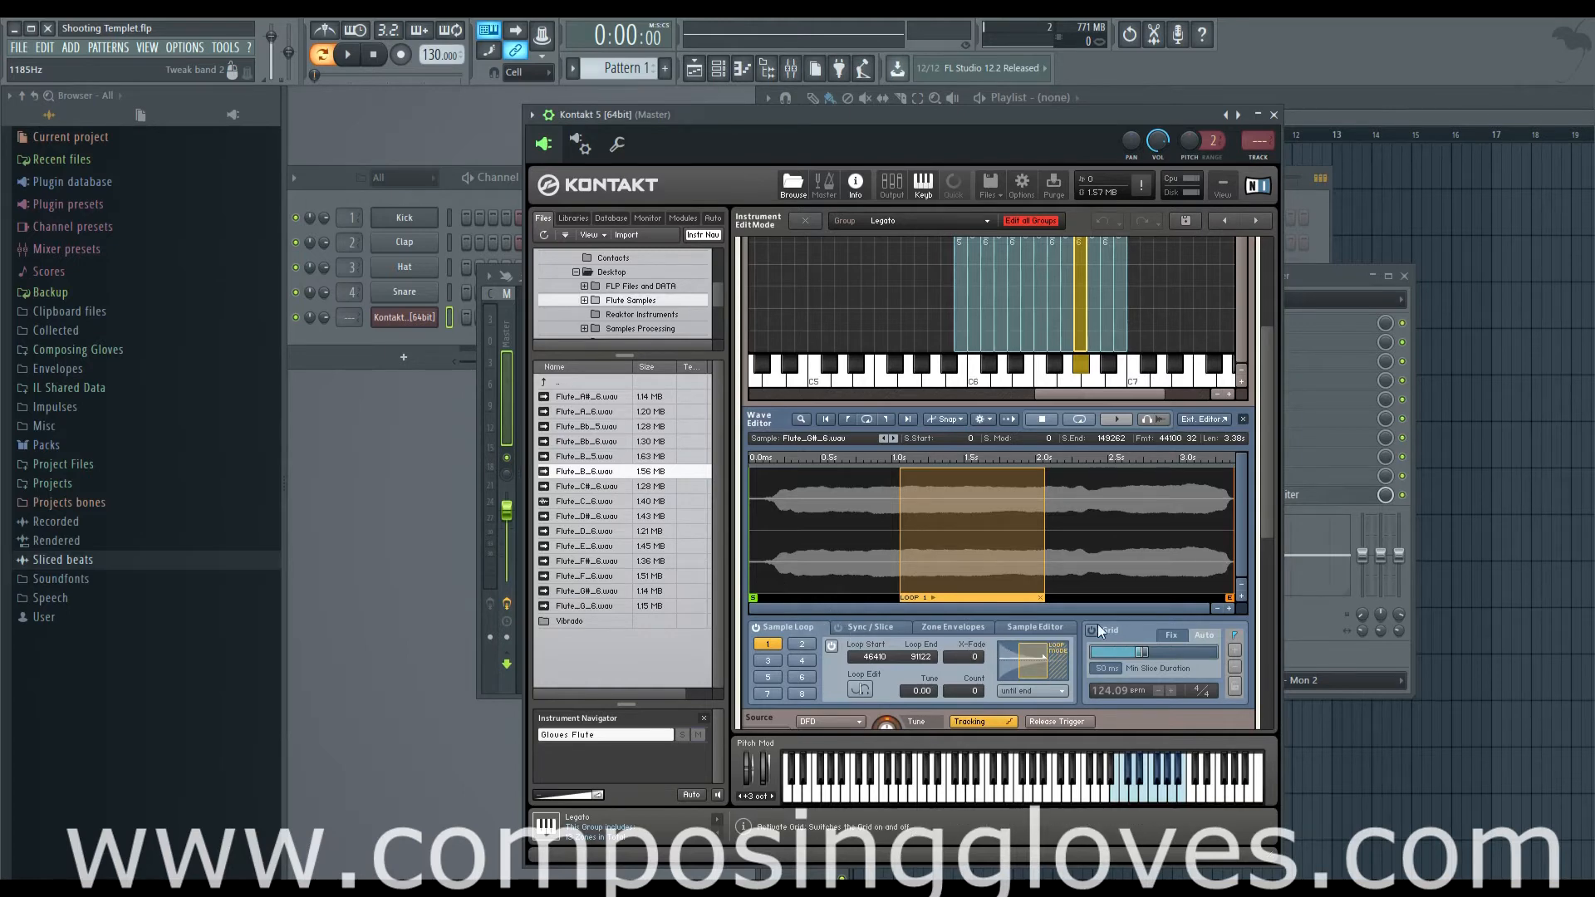
drag(751, 598, 853, 597)
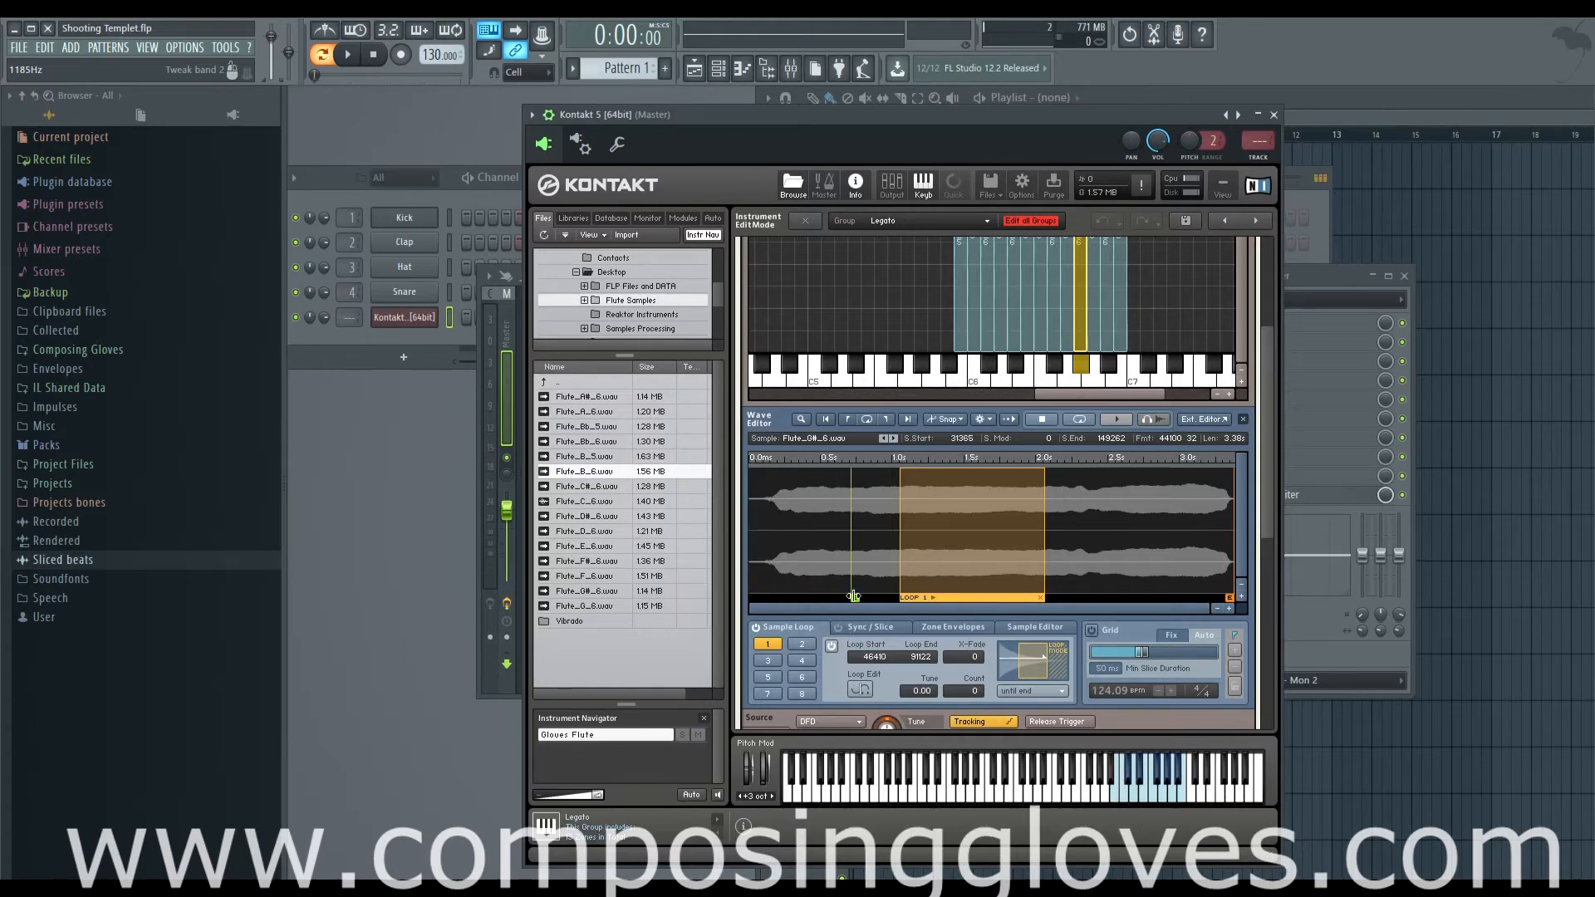
drag(975, 591, 975, 590)
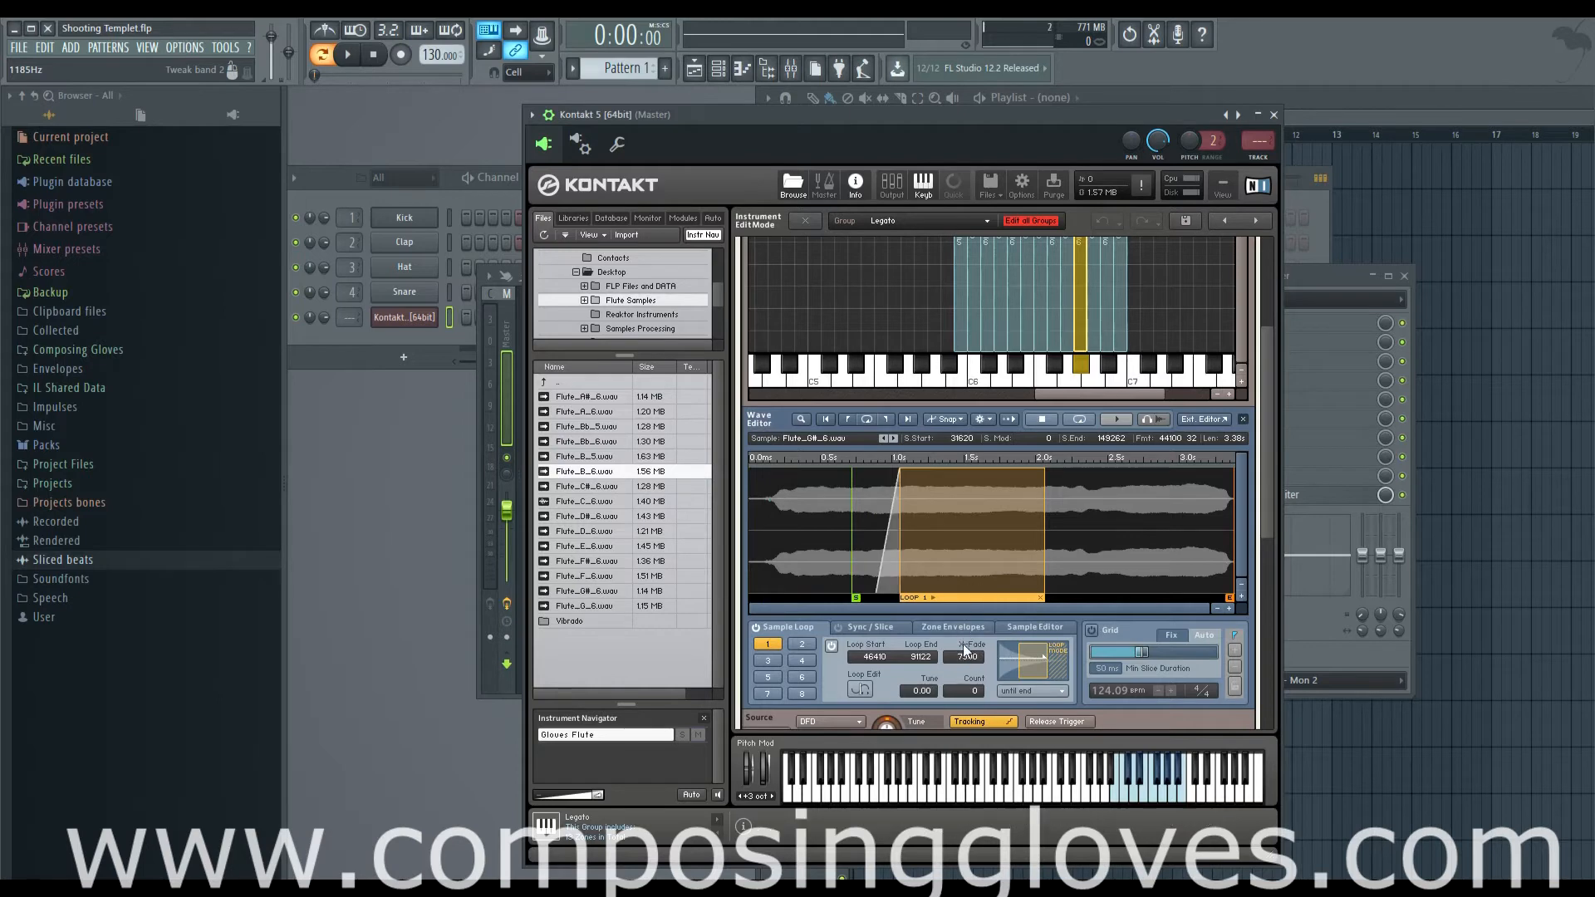
For the Flute_A_6 zone, turn off Grid, set sample start to about 36990, and loop about 48600 to 113192 with a 6100 crossfade.
click(1094, 336)
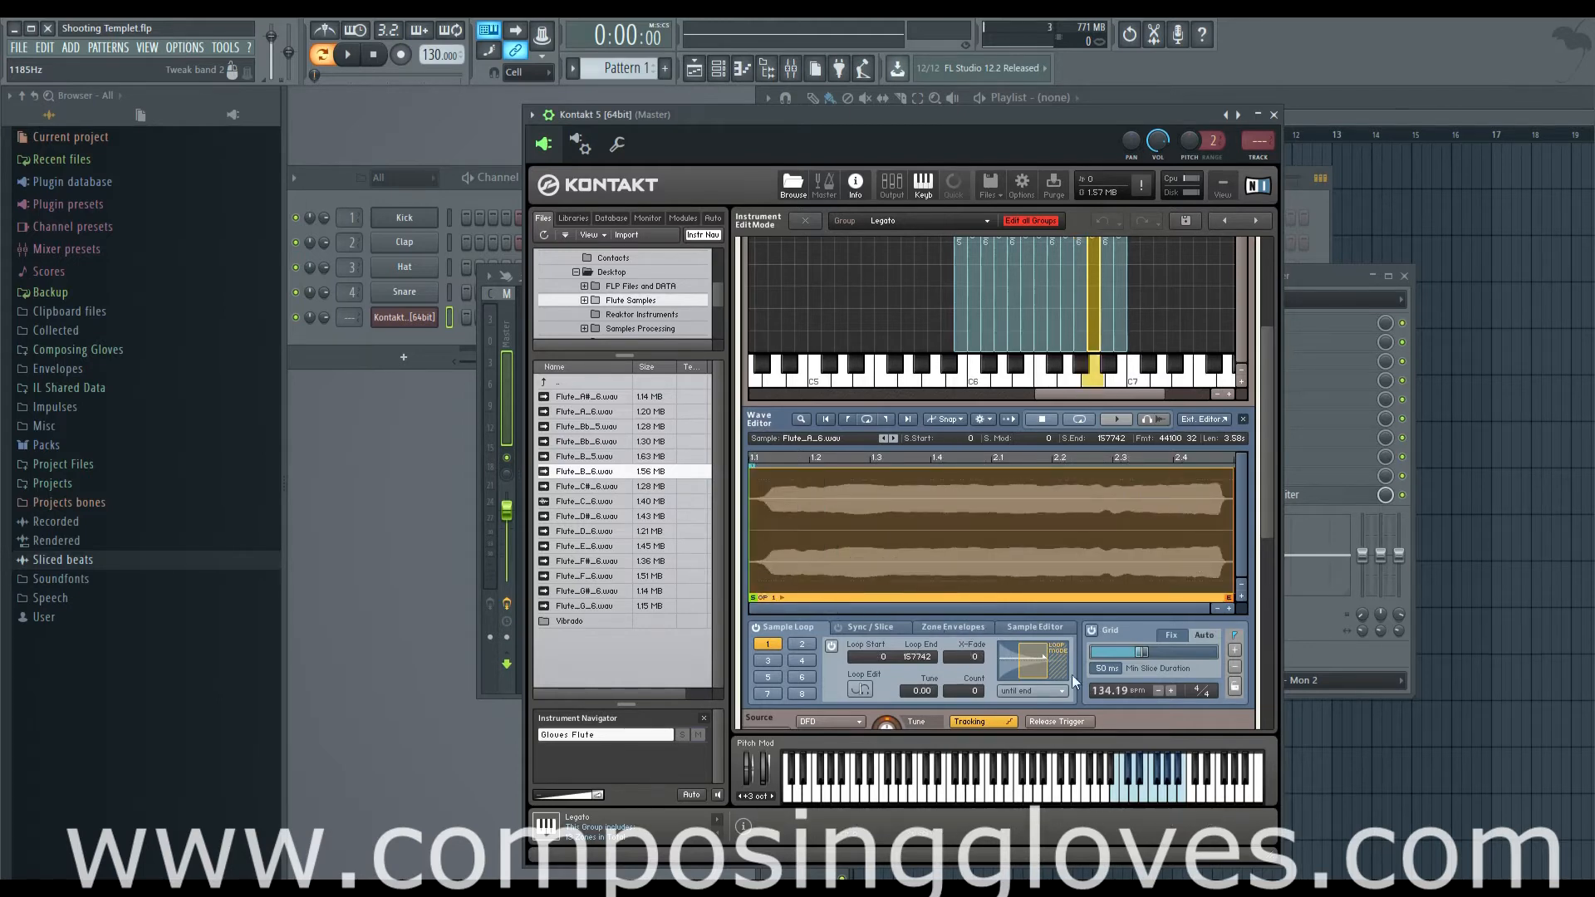
click(1091, 631)
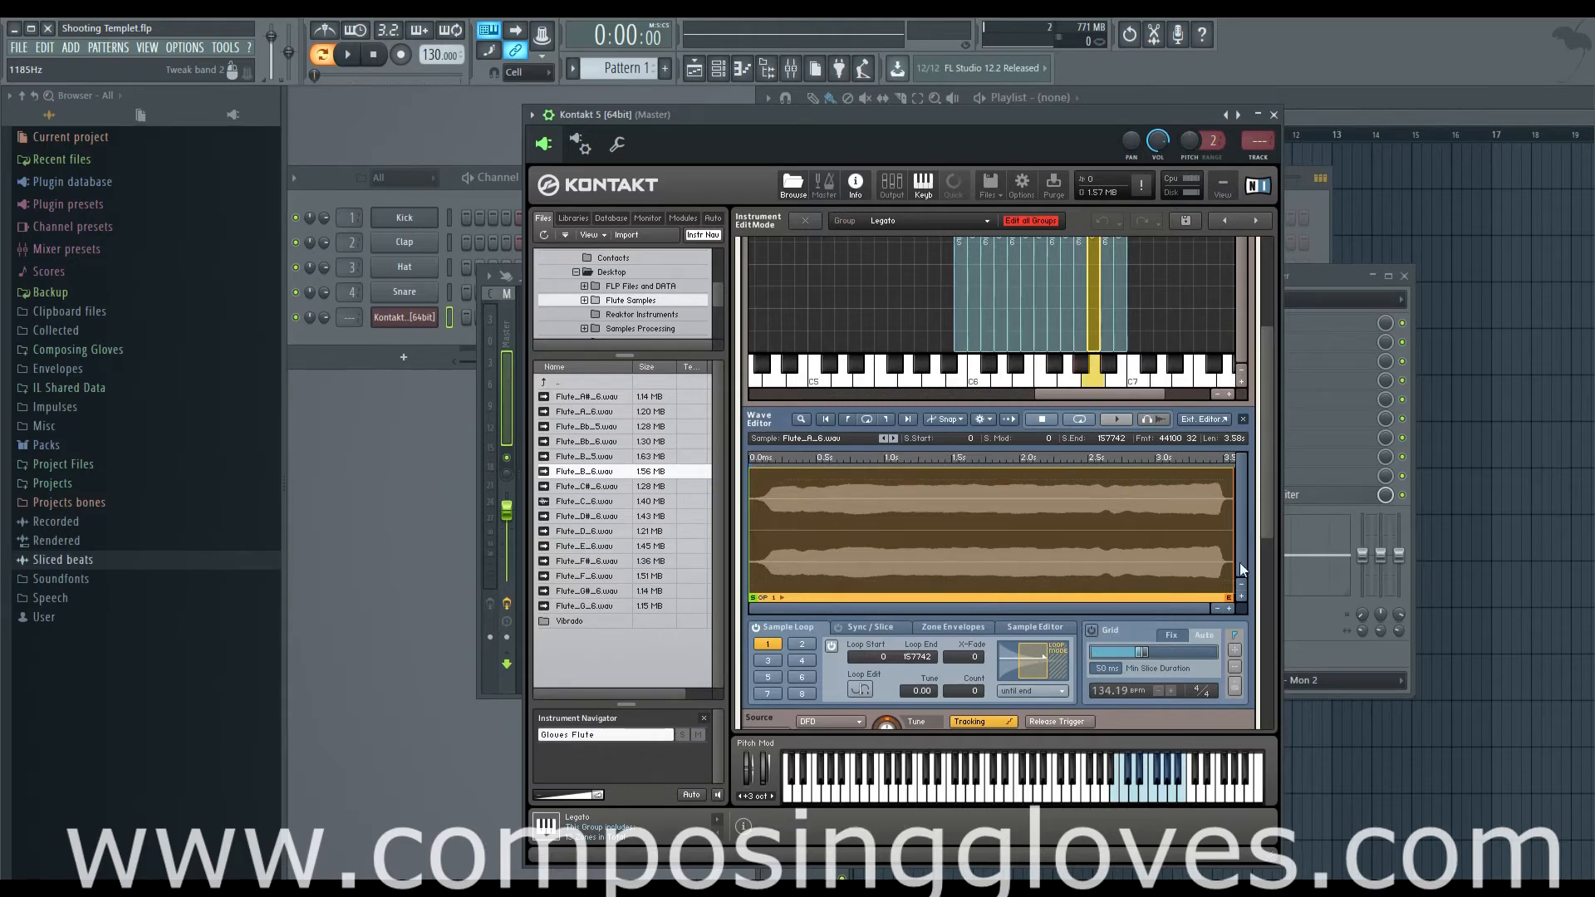
drag(1179, 566, 1052, 555)
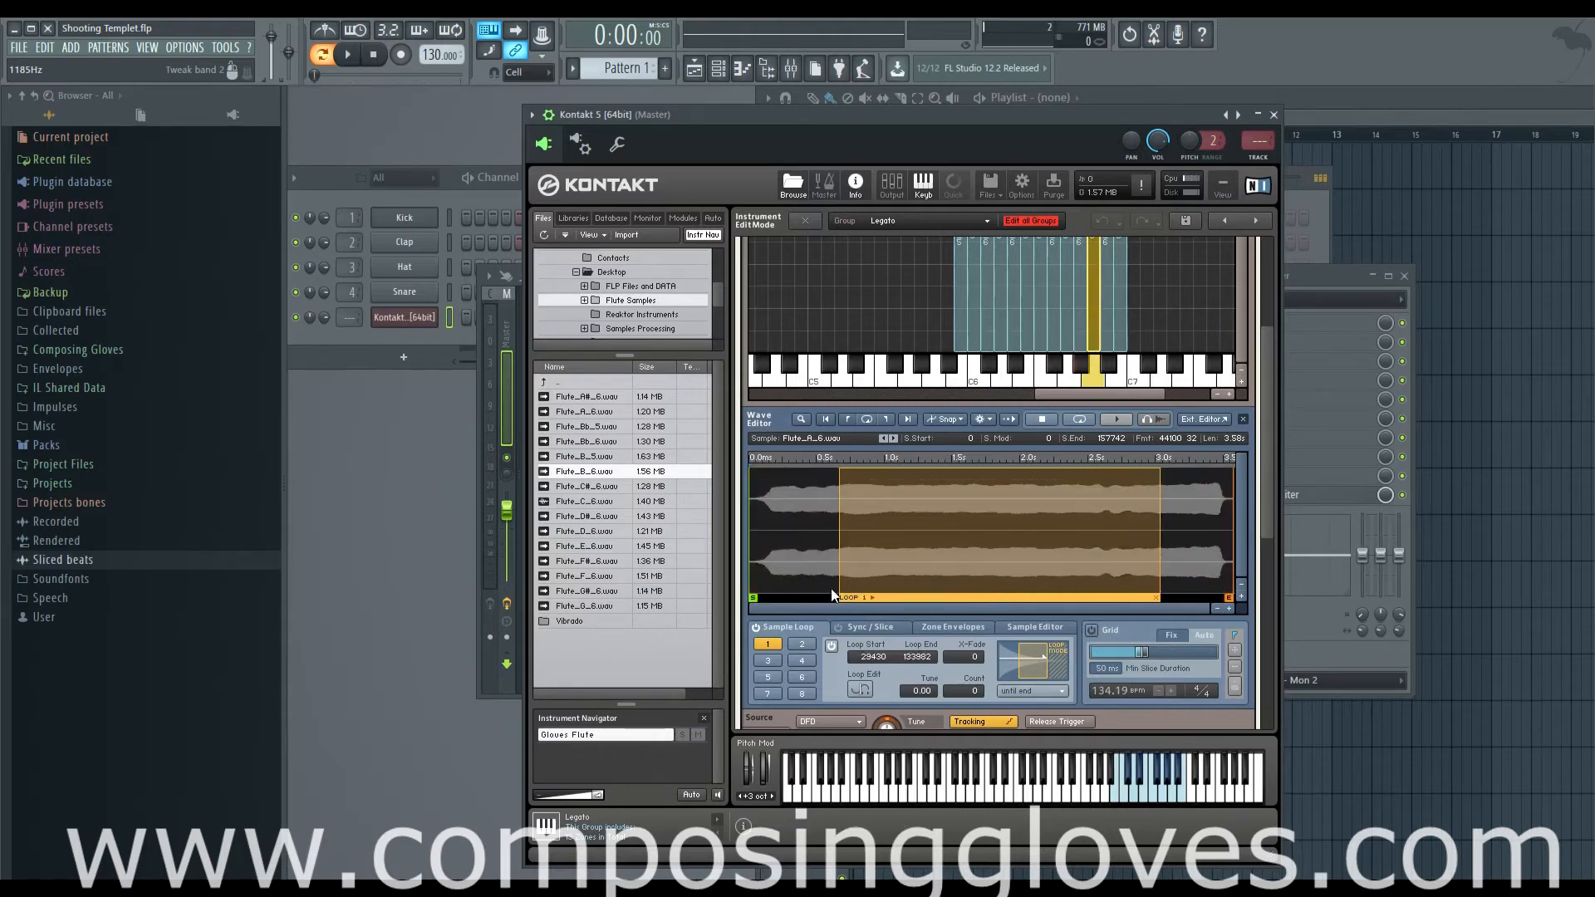
drag(841, 581, 962, 581)
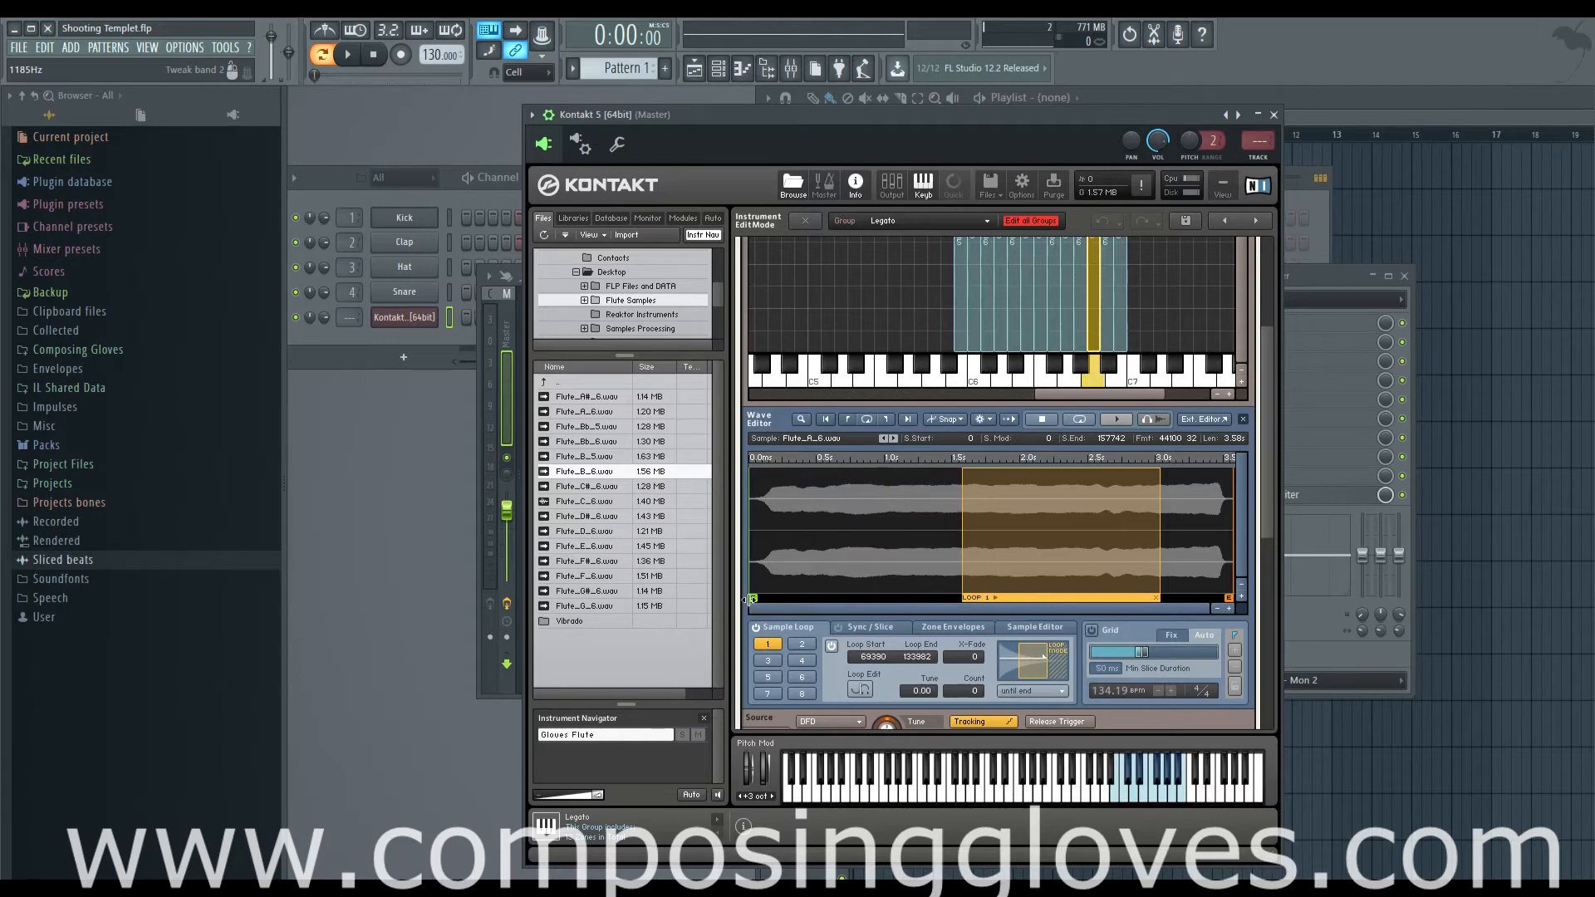
drag(751, 598, 864, 598)
drag(1024, 569, 959, 567)
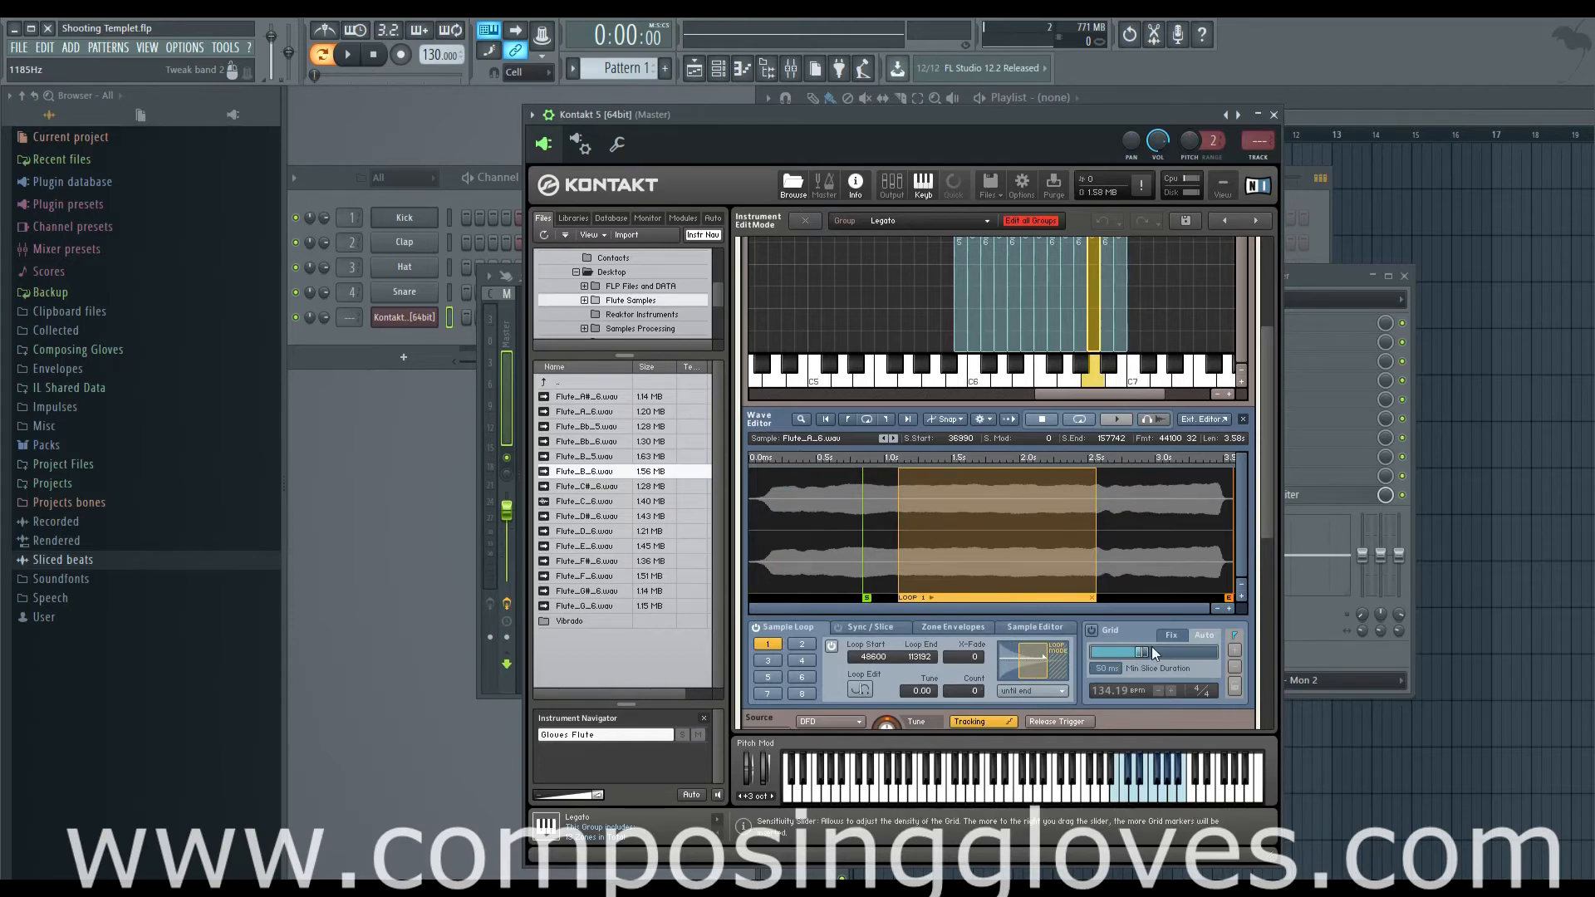
mouse_move(974, 659)
mouse_down()
mouse_move(976, 628)
mouse_move(975, 641)
mouse_up()
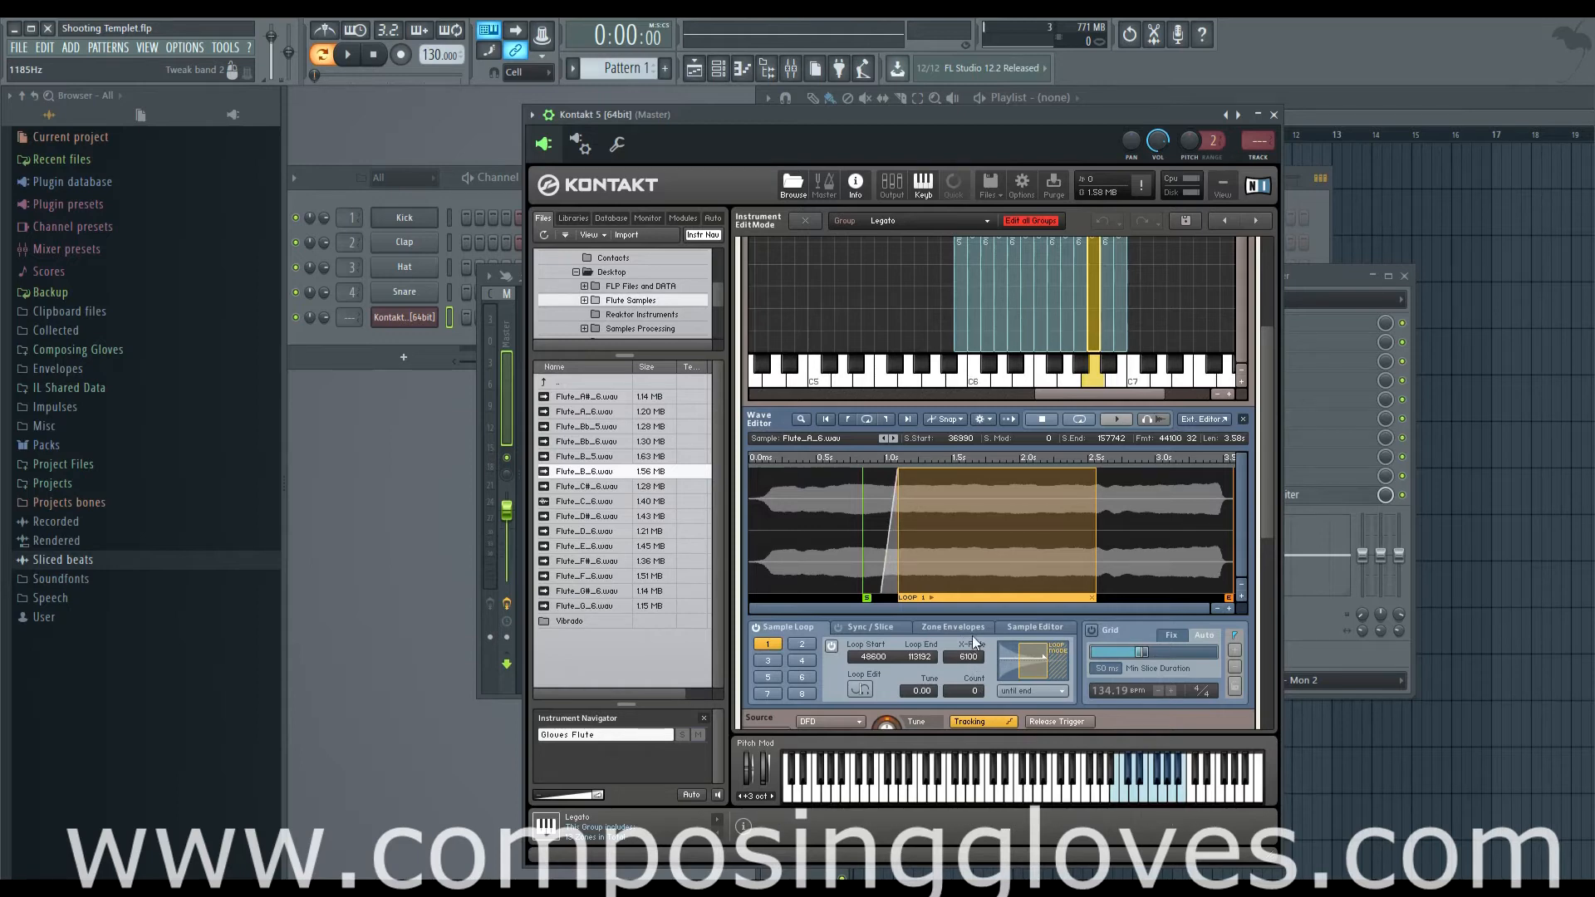
For the Flute_A#_6 zone, turn off Grid, loop about 46155 to 104680 with a 7700 crossfade, and set sample start to about 29835.
click(1110, 330)
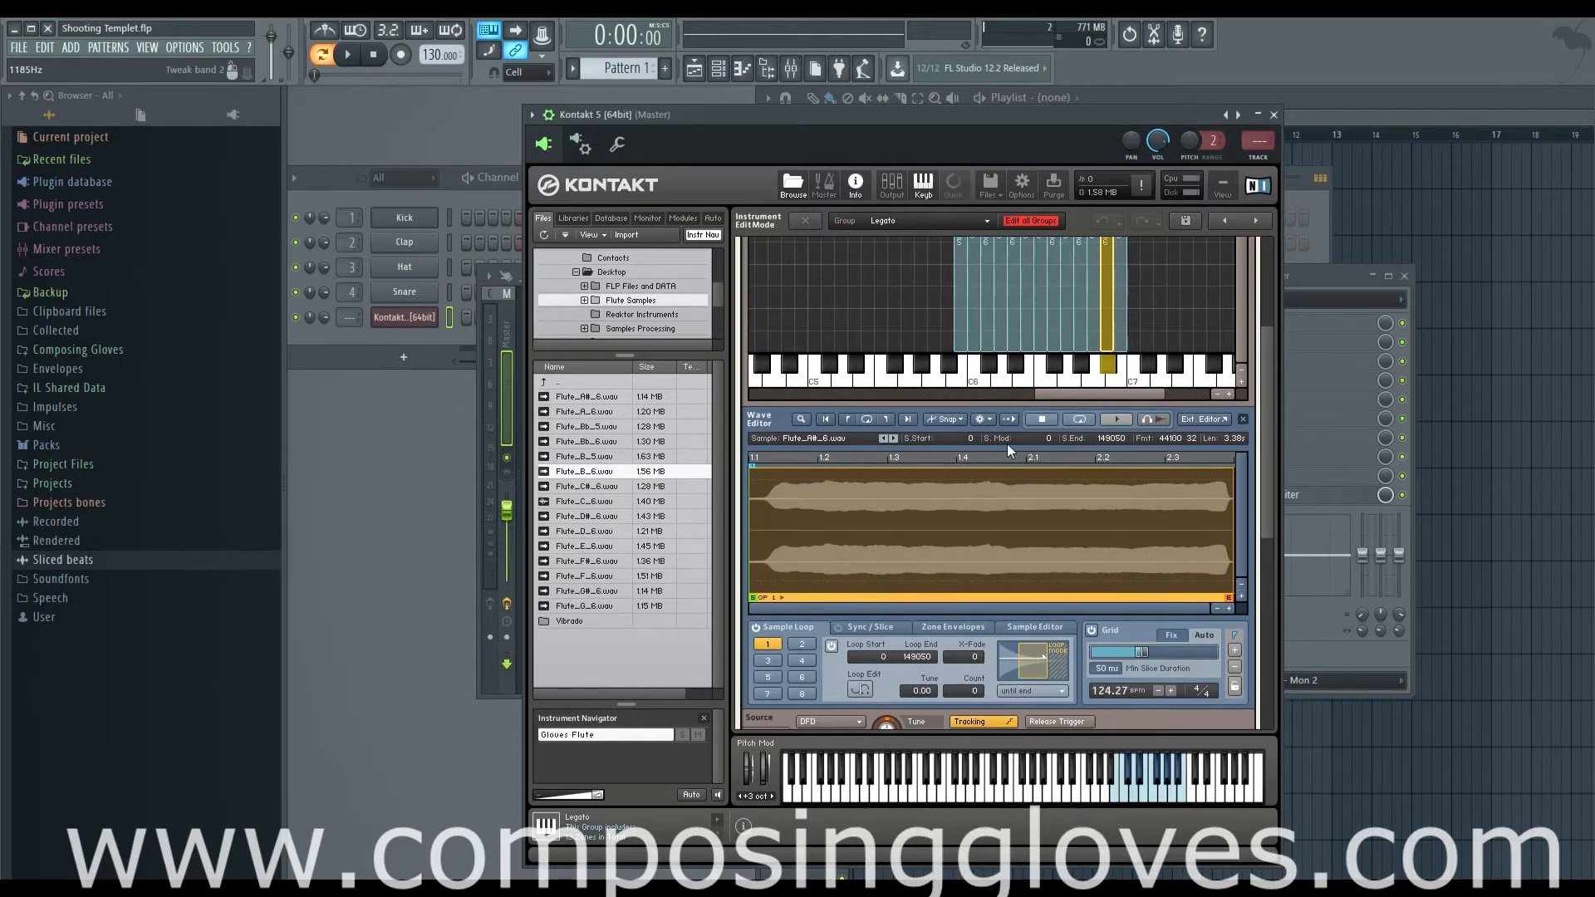
click(1091, 630)
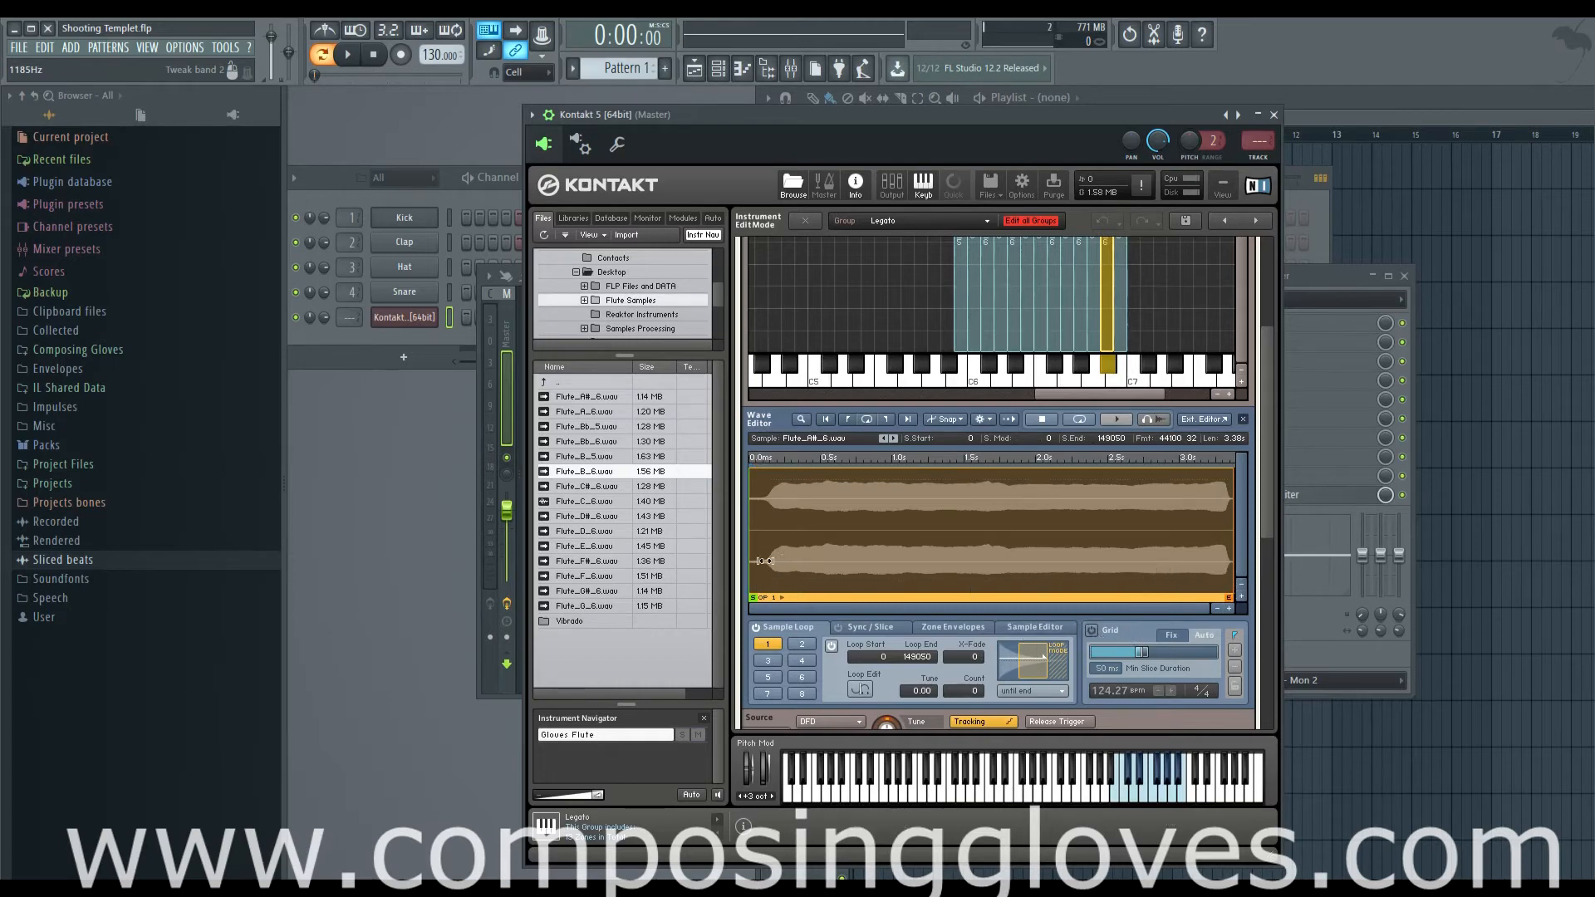
drag(750, 570, 1044, 567)
drag(1072, 567, 927, 566)
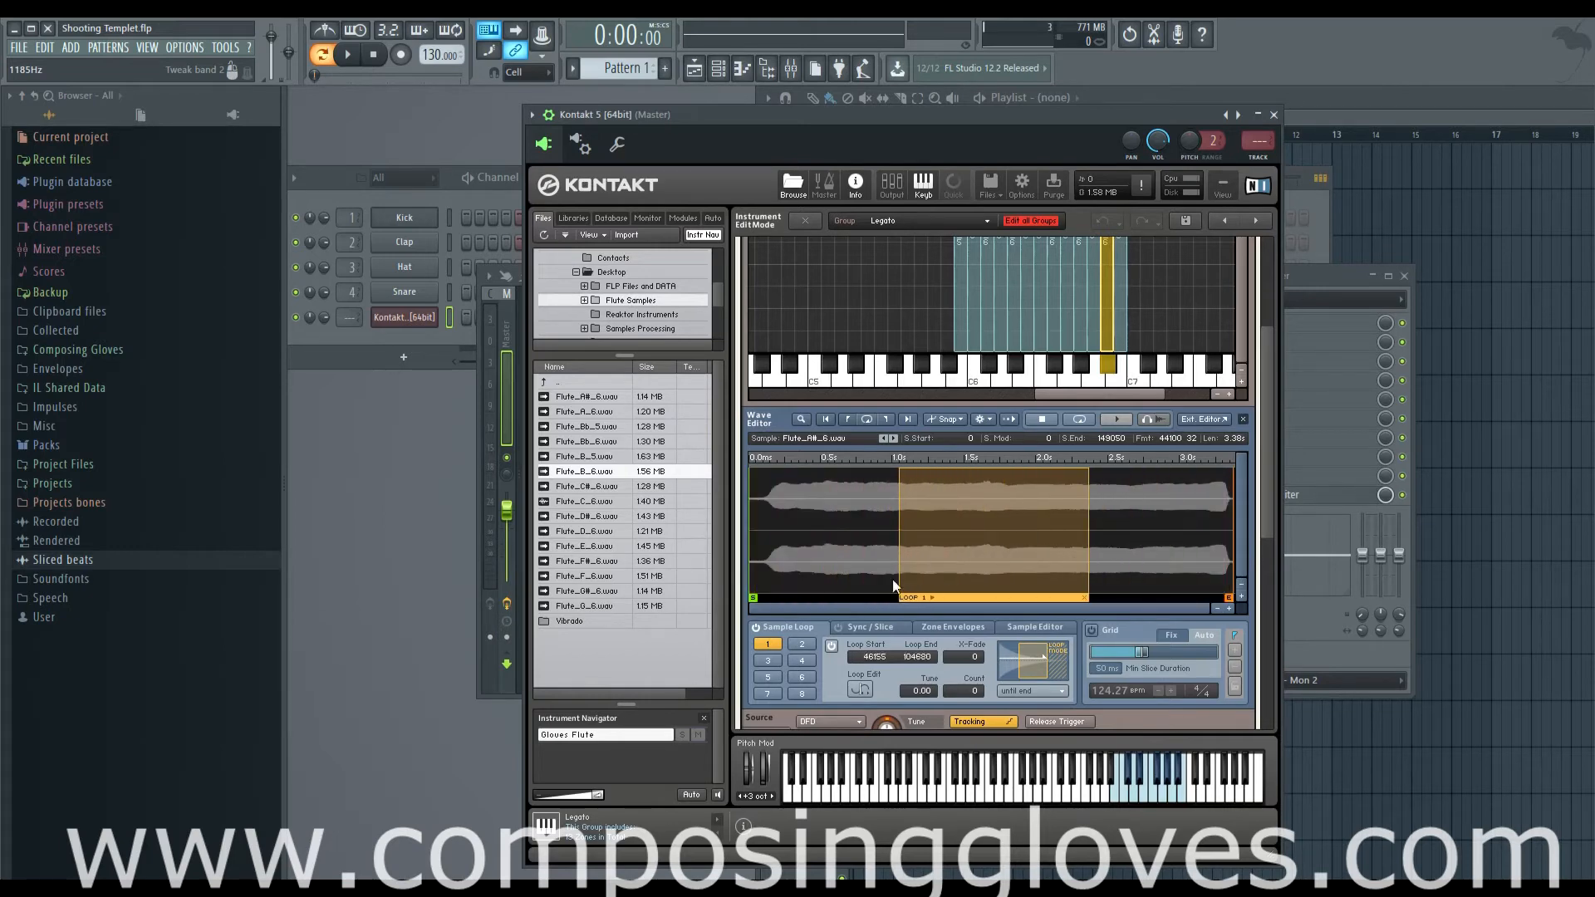
drag(752, 600, 848, 605)
drag(967, 660, 1007, 611)
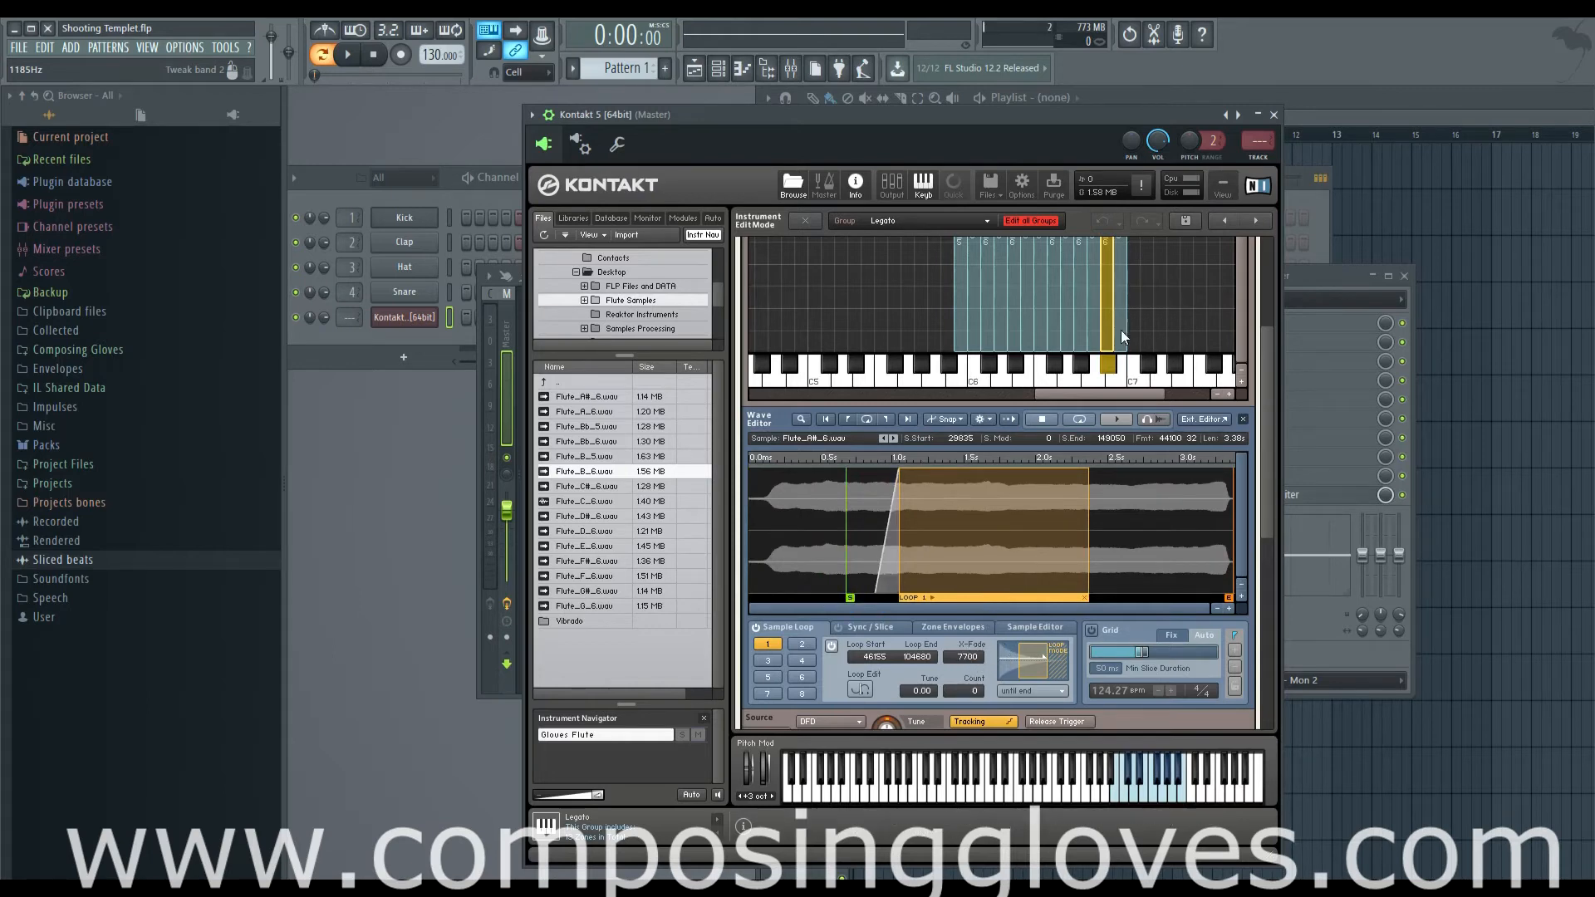
For the Flute_B_6 zone, turn off Grid, loop about 73500 to 179473 with a 12600 crossfade, and set sample start to about 49700.
click(1120, 332)
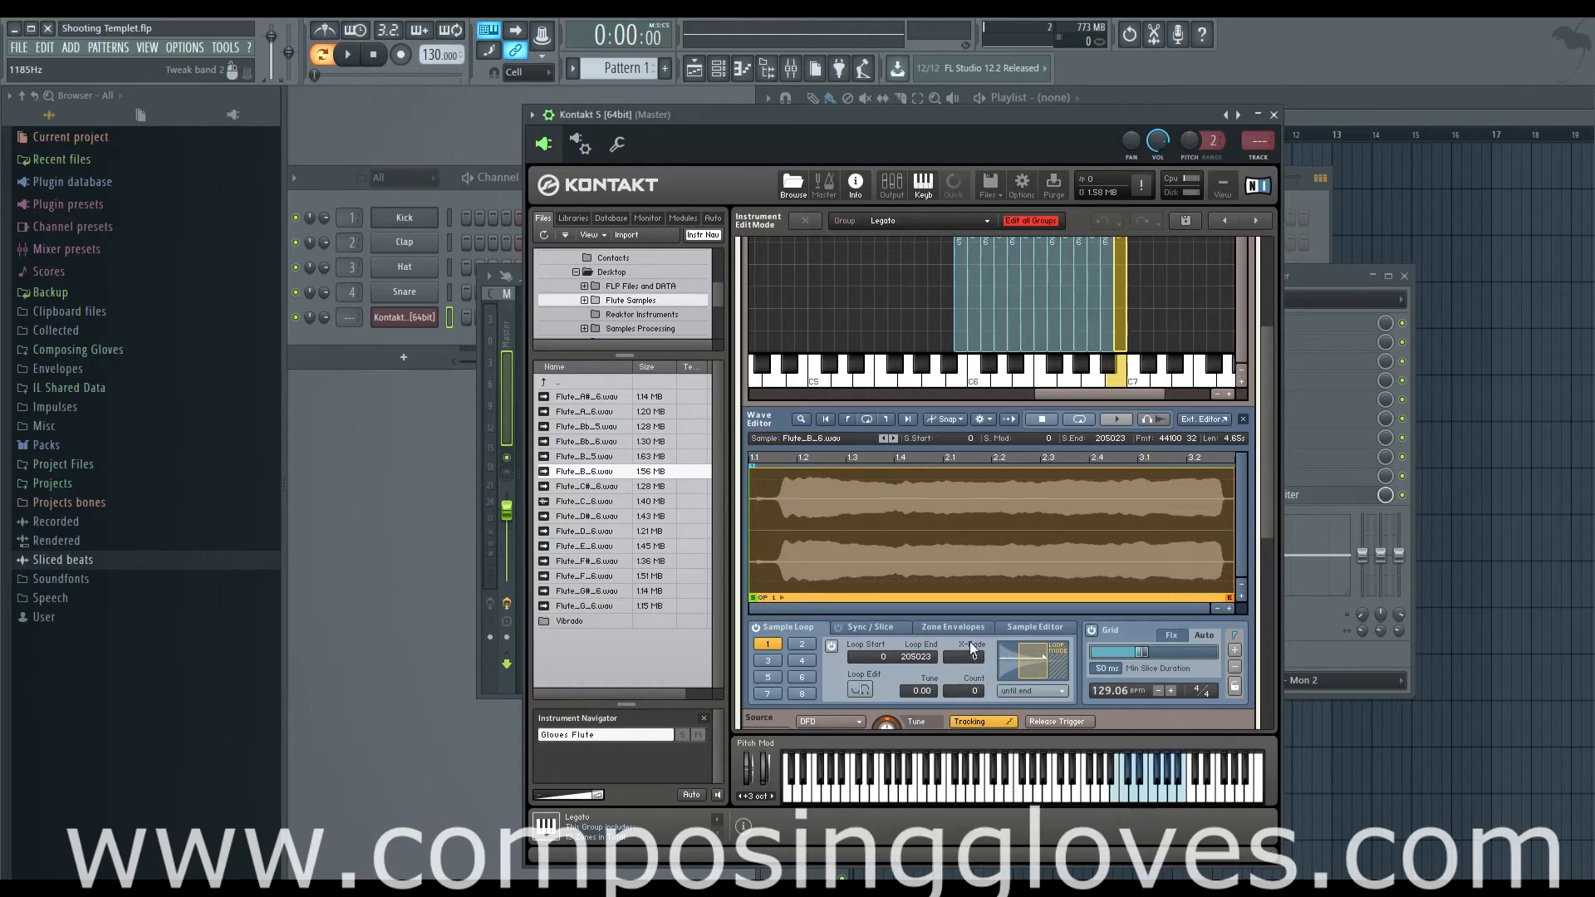
drag(1230, 571, 1117, 566)
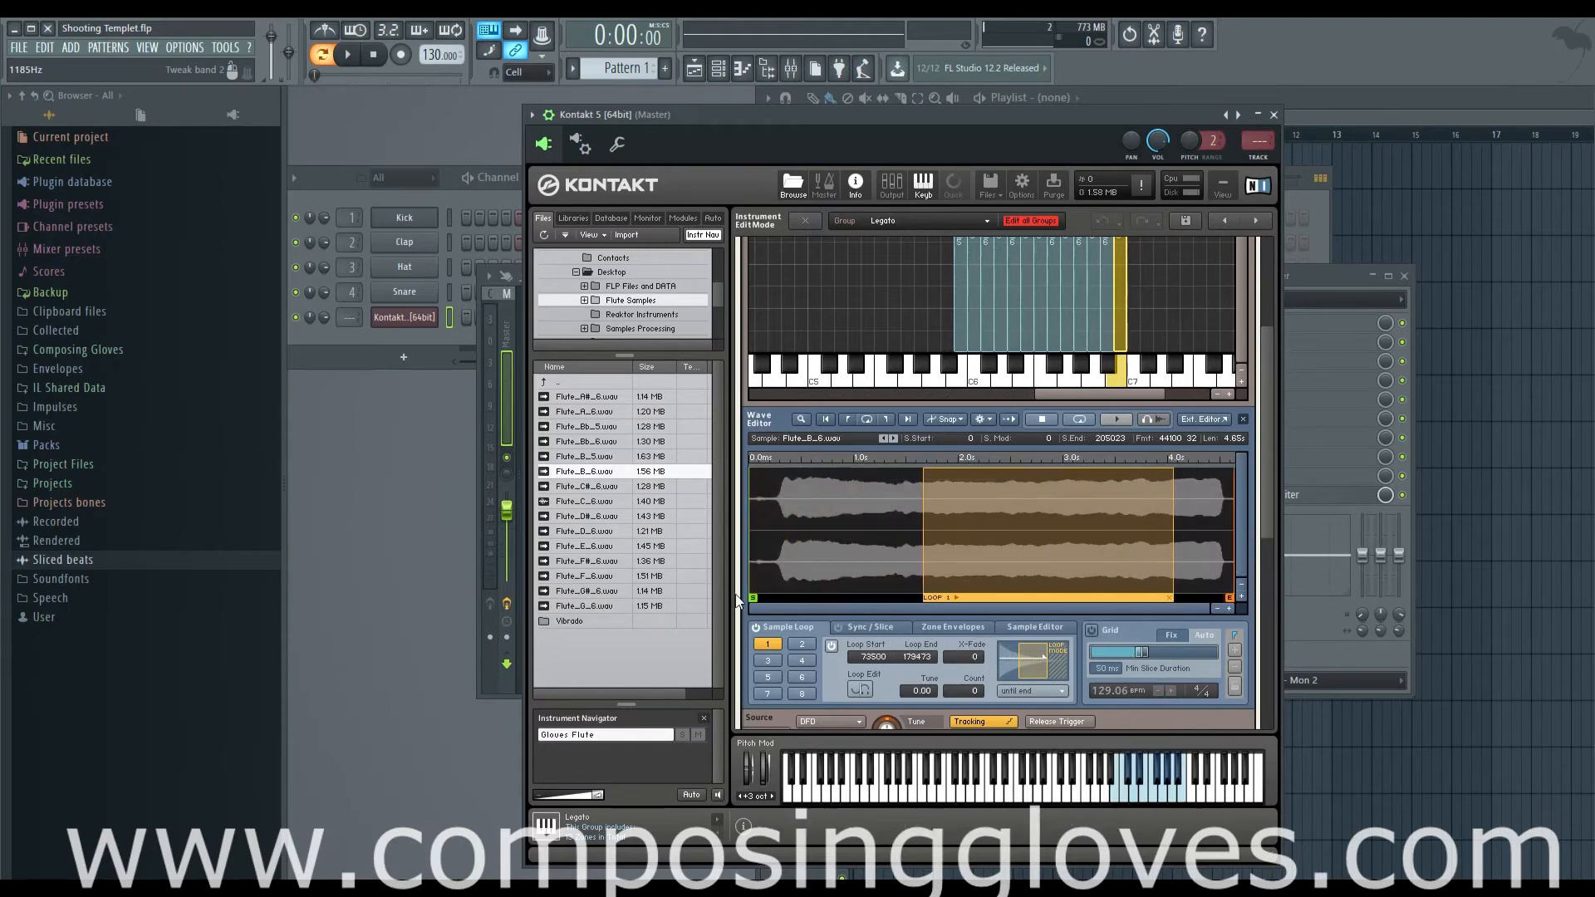
mouse_move(753, 598)
mouse_down()
mouse_move(890, 596)
mouse_move(868, 597)
mouse_up()
drag(981, 637, 964, 549)
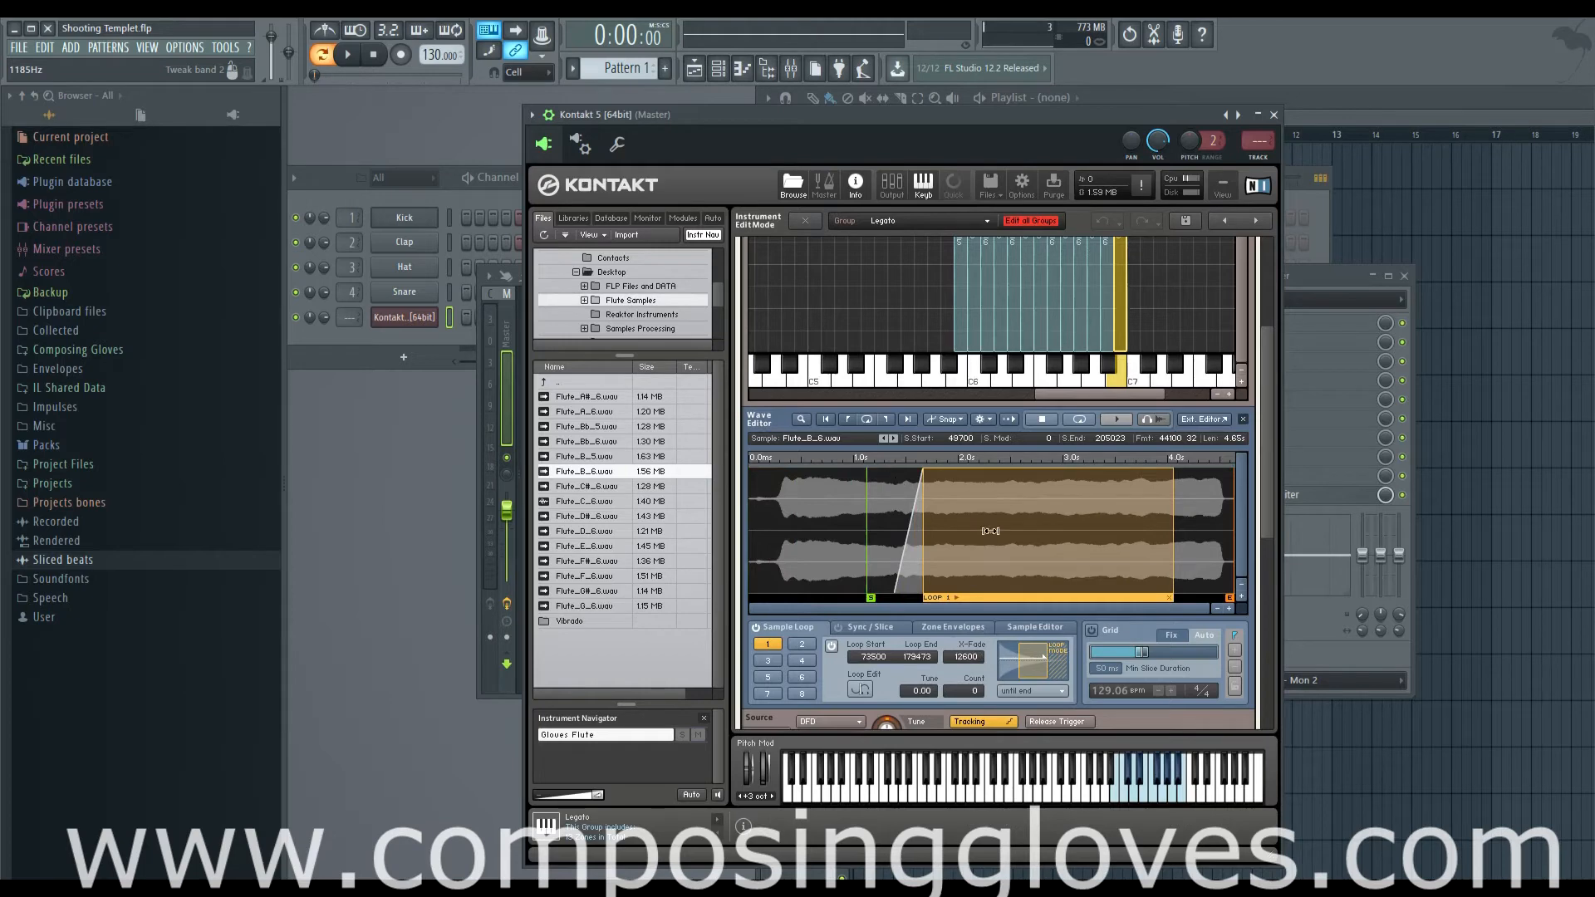
Audition several of the mapped flute notes on Kontakt's virtual keyboard.
click(1134, 795)
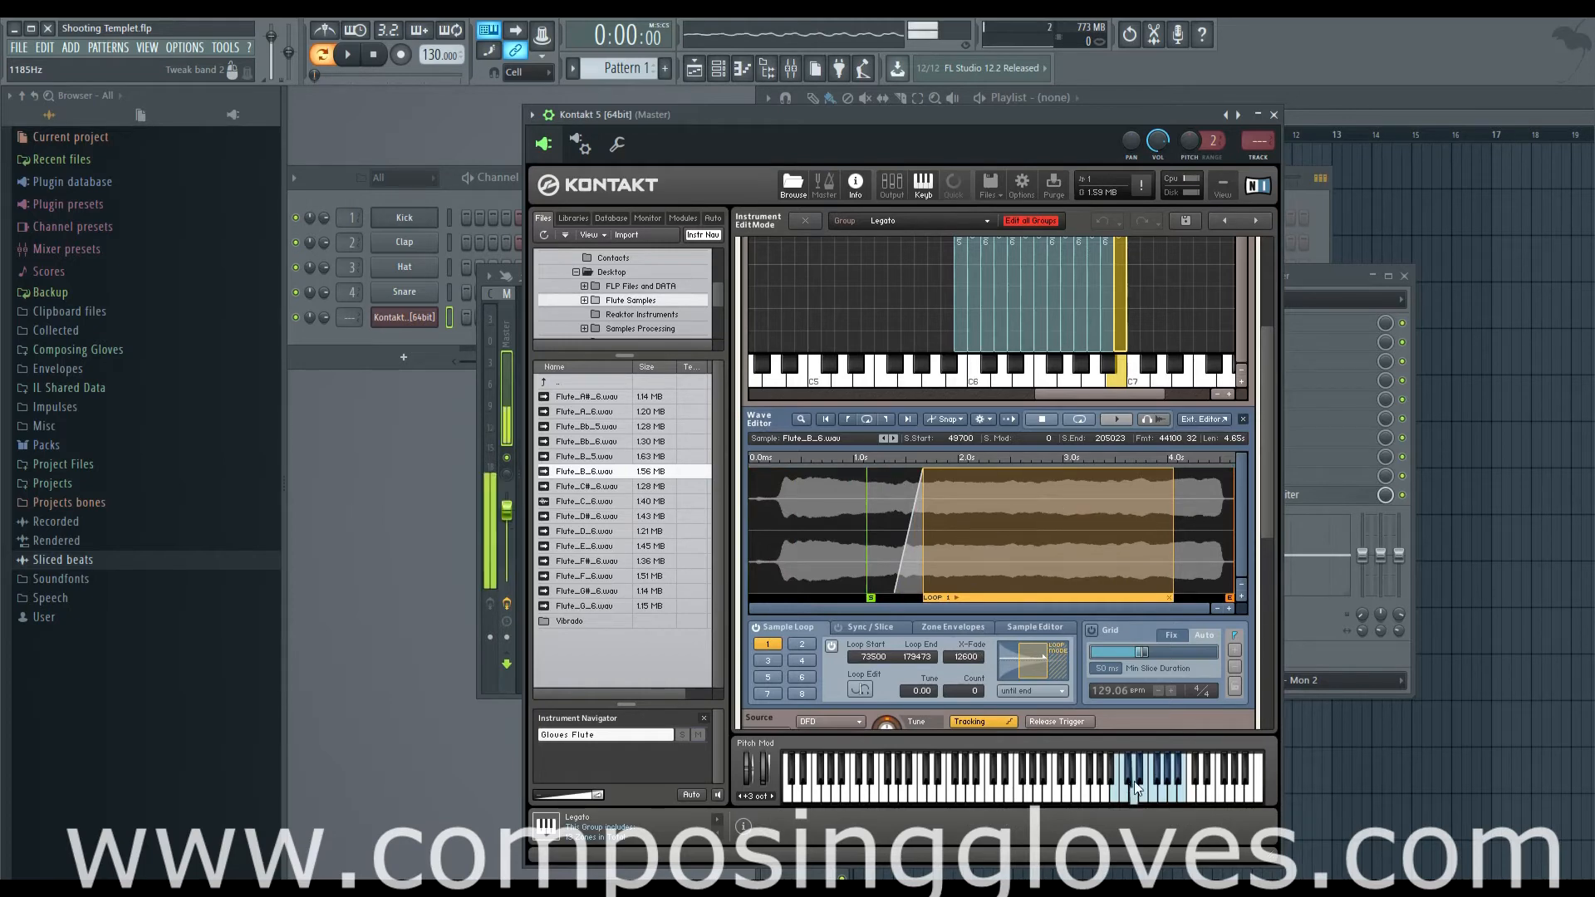
click(1172, 795)
click(1141, 796)
click(1174, 796)
click(1165, 795)
Set the Kontakt channel's root note to C1 in the miscellaneous functions, then return to the plugin interface.
click(617, 144)
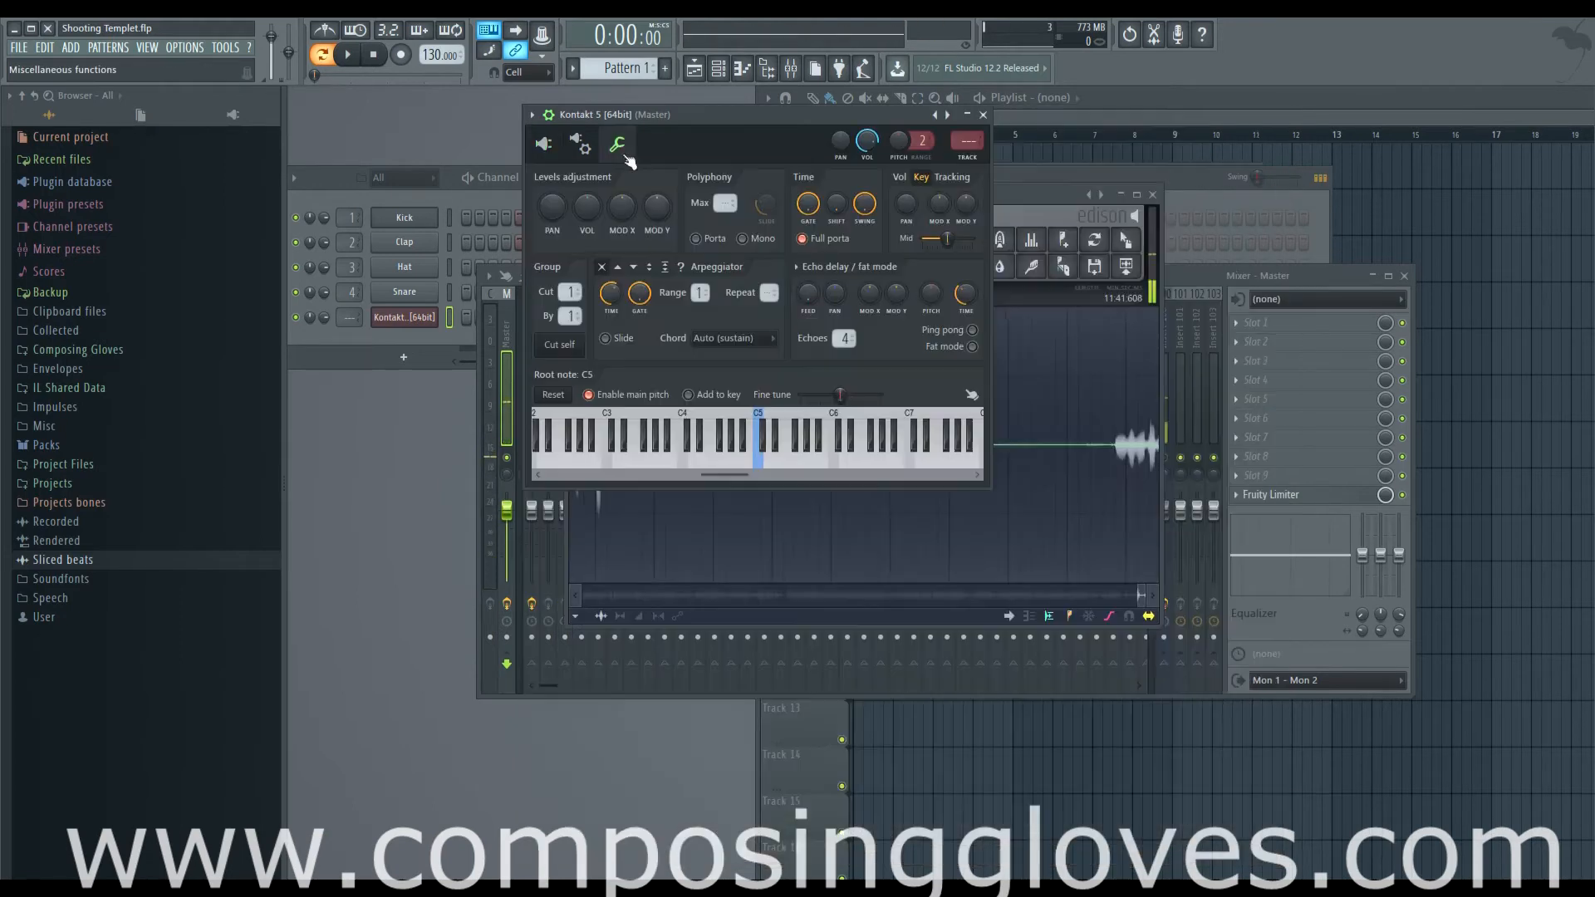
click(649, 474)
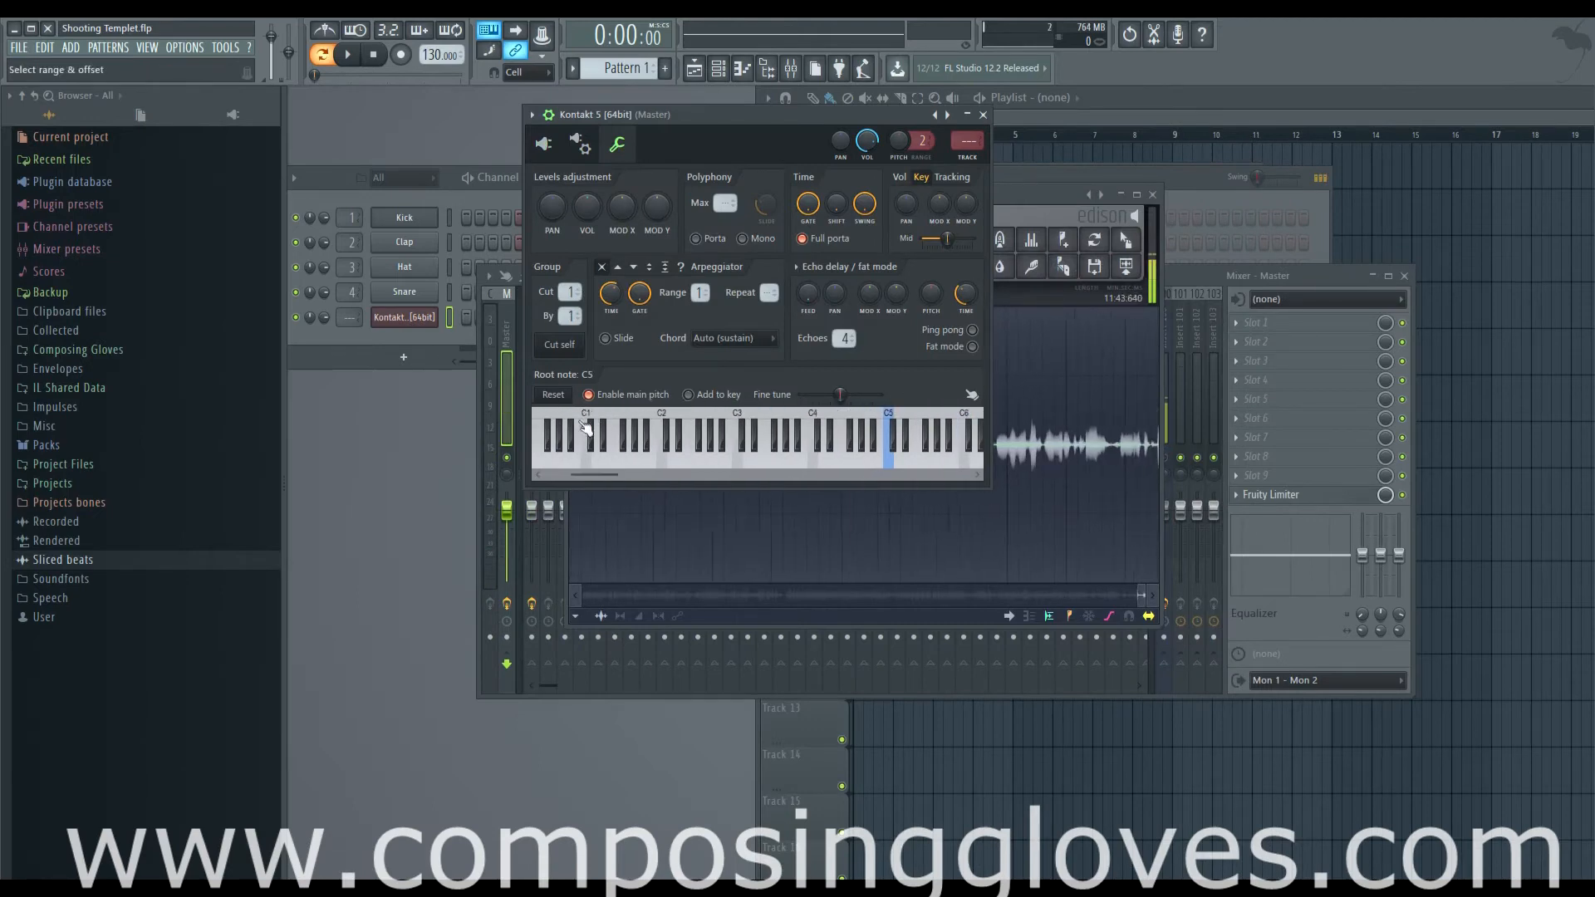
click(587, 453)
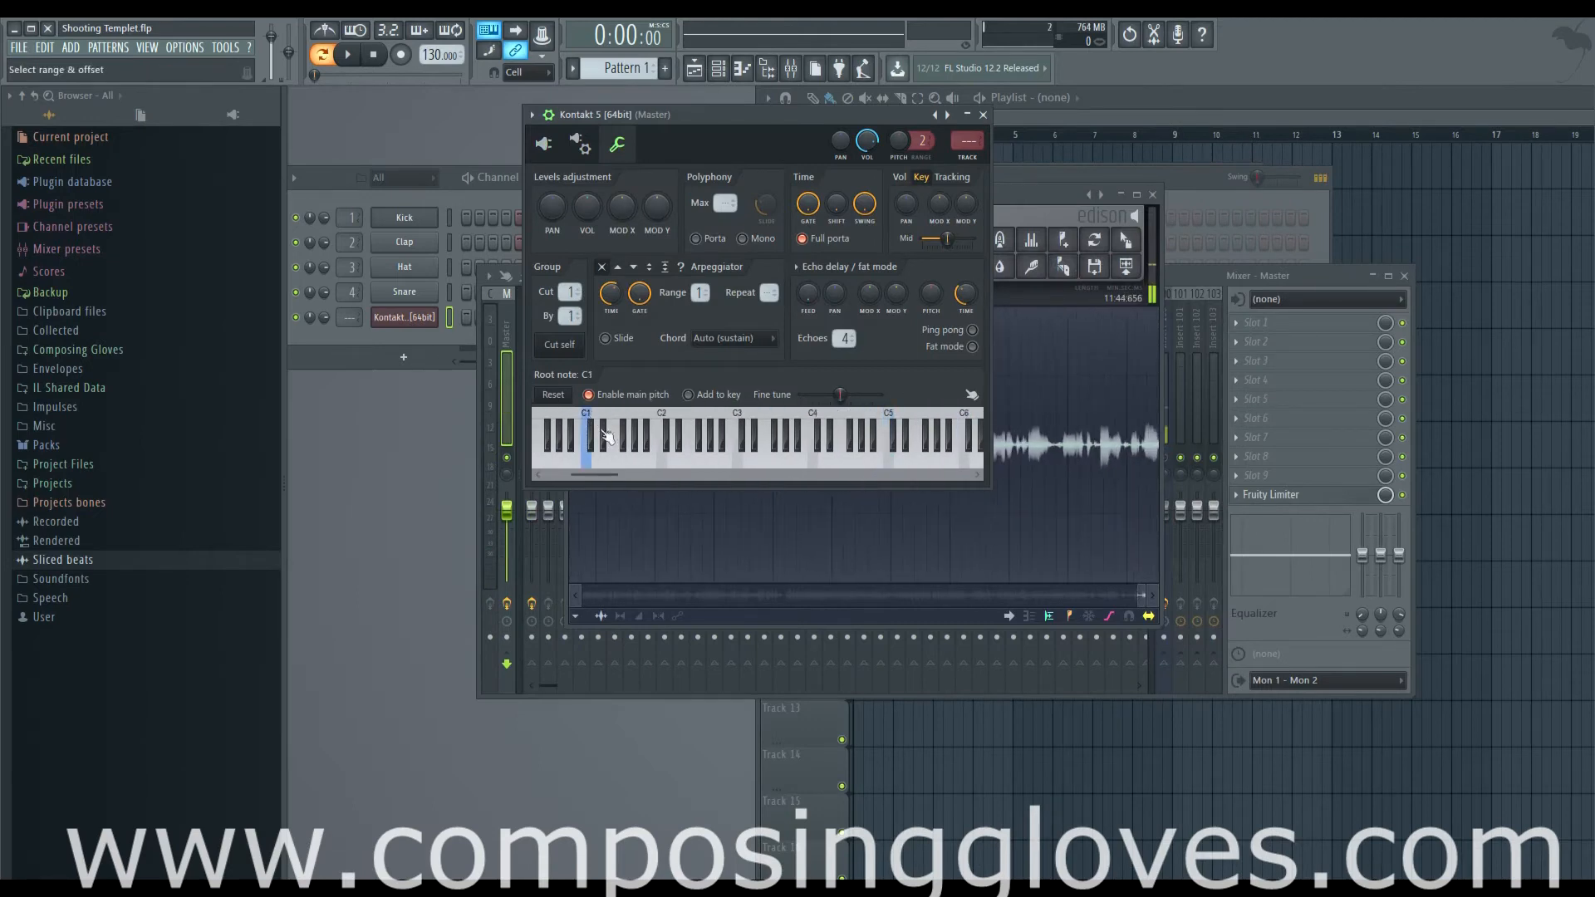
click(544, 144)
Play a short run of flute notes from the computer keyboard to test the transposed range.
key(x)
key(v)
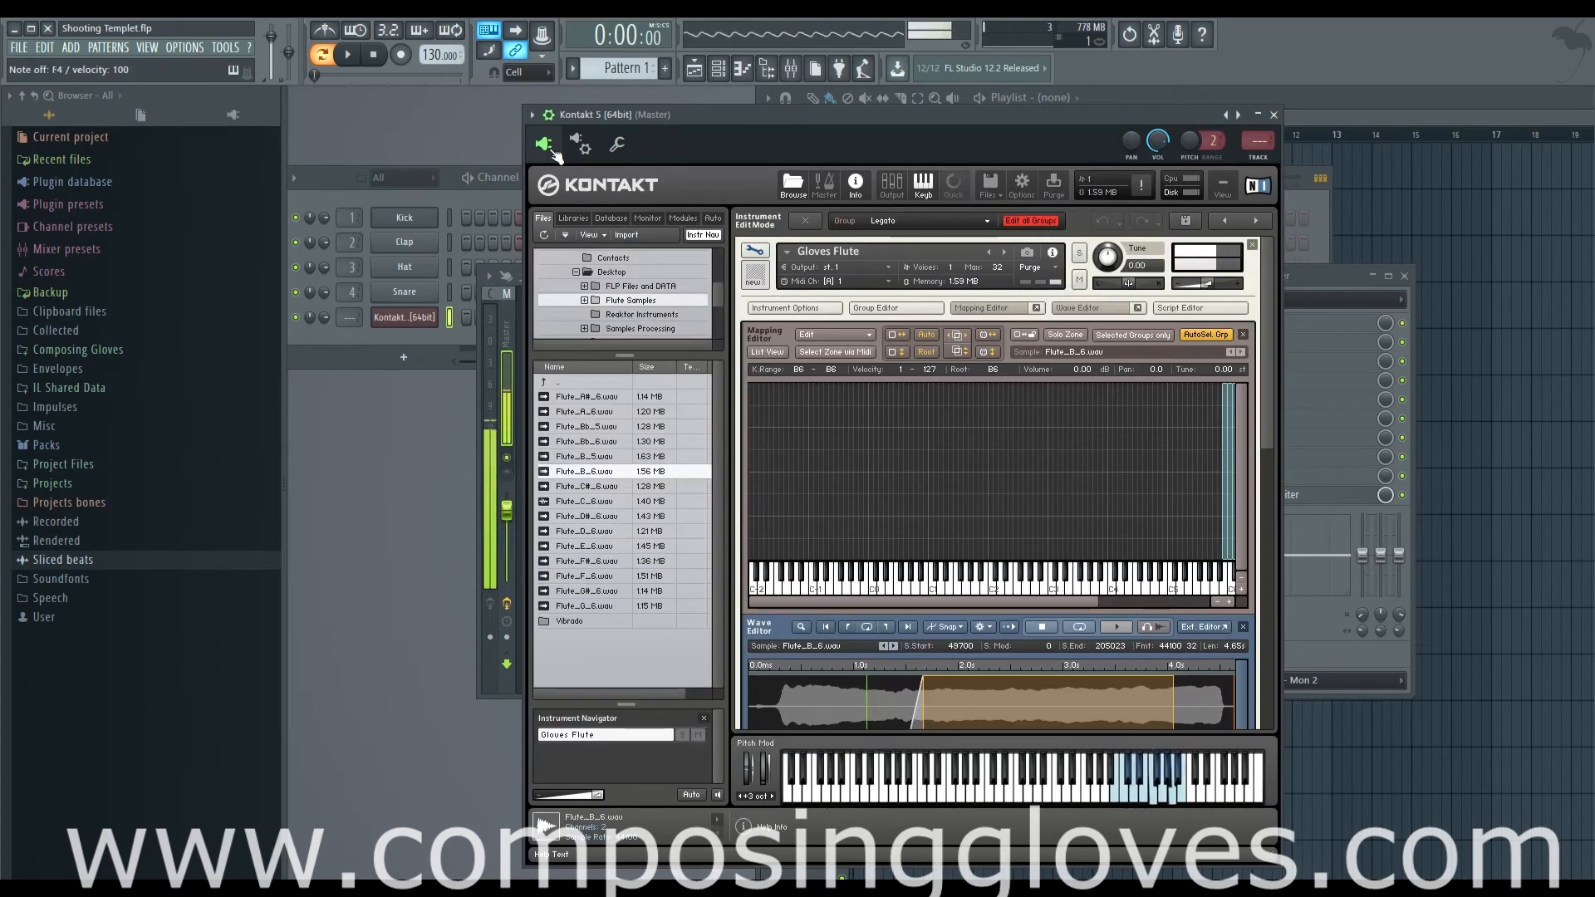
key(b)
key(m)
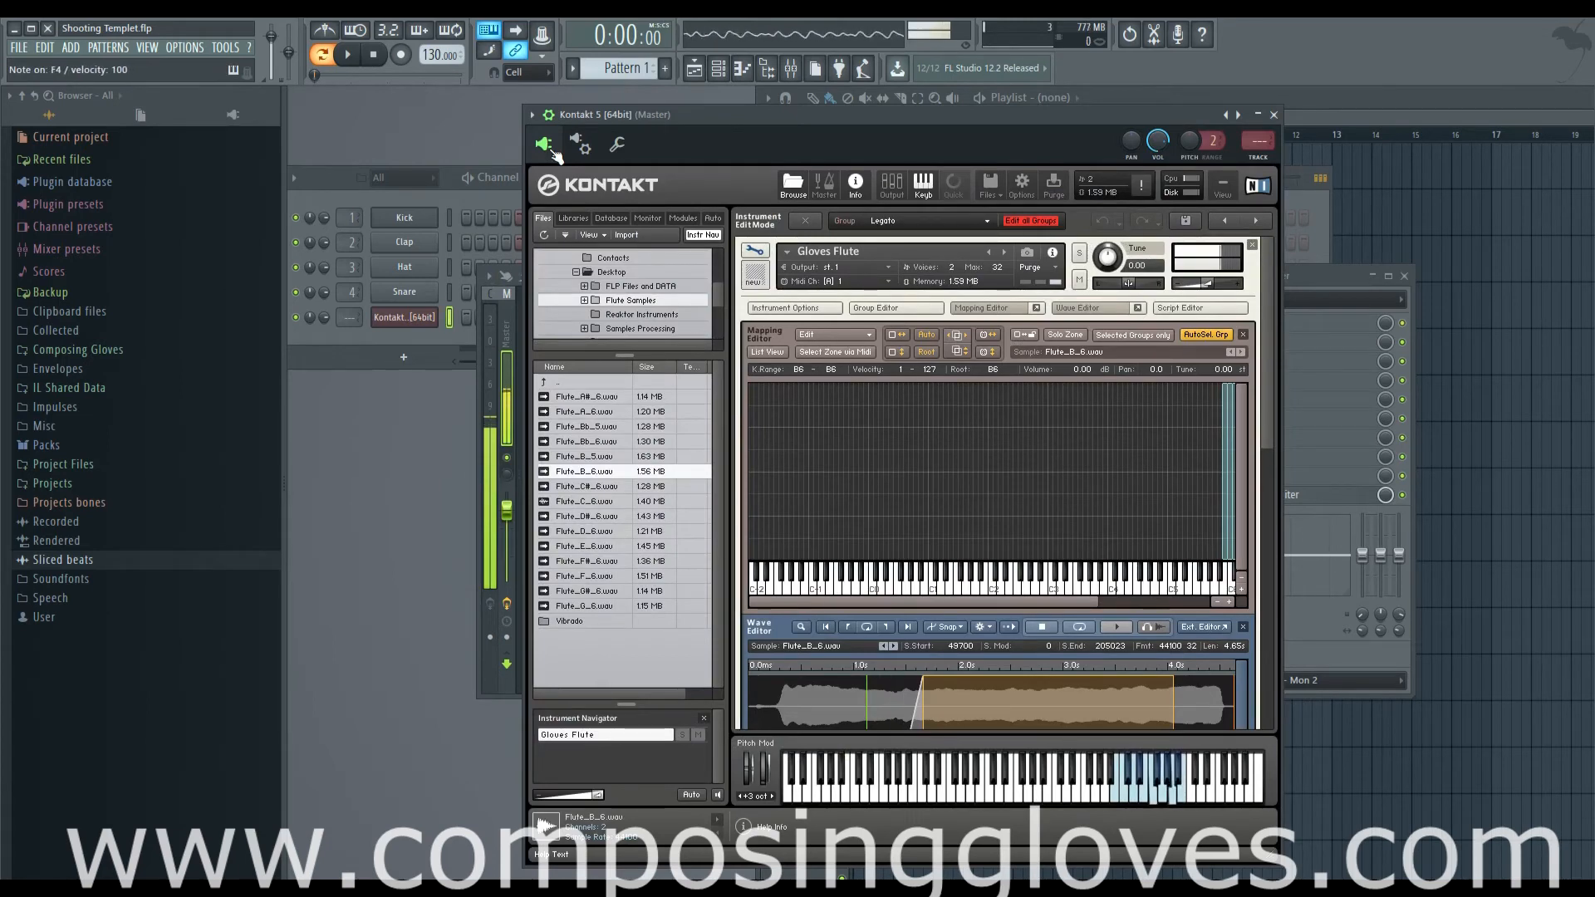
key(v)
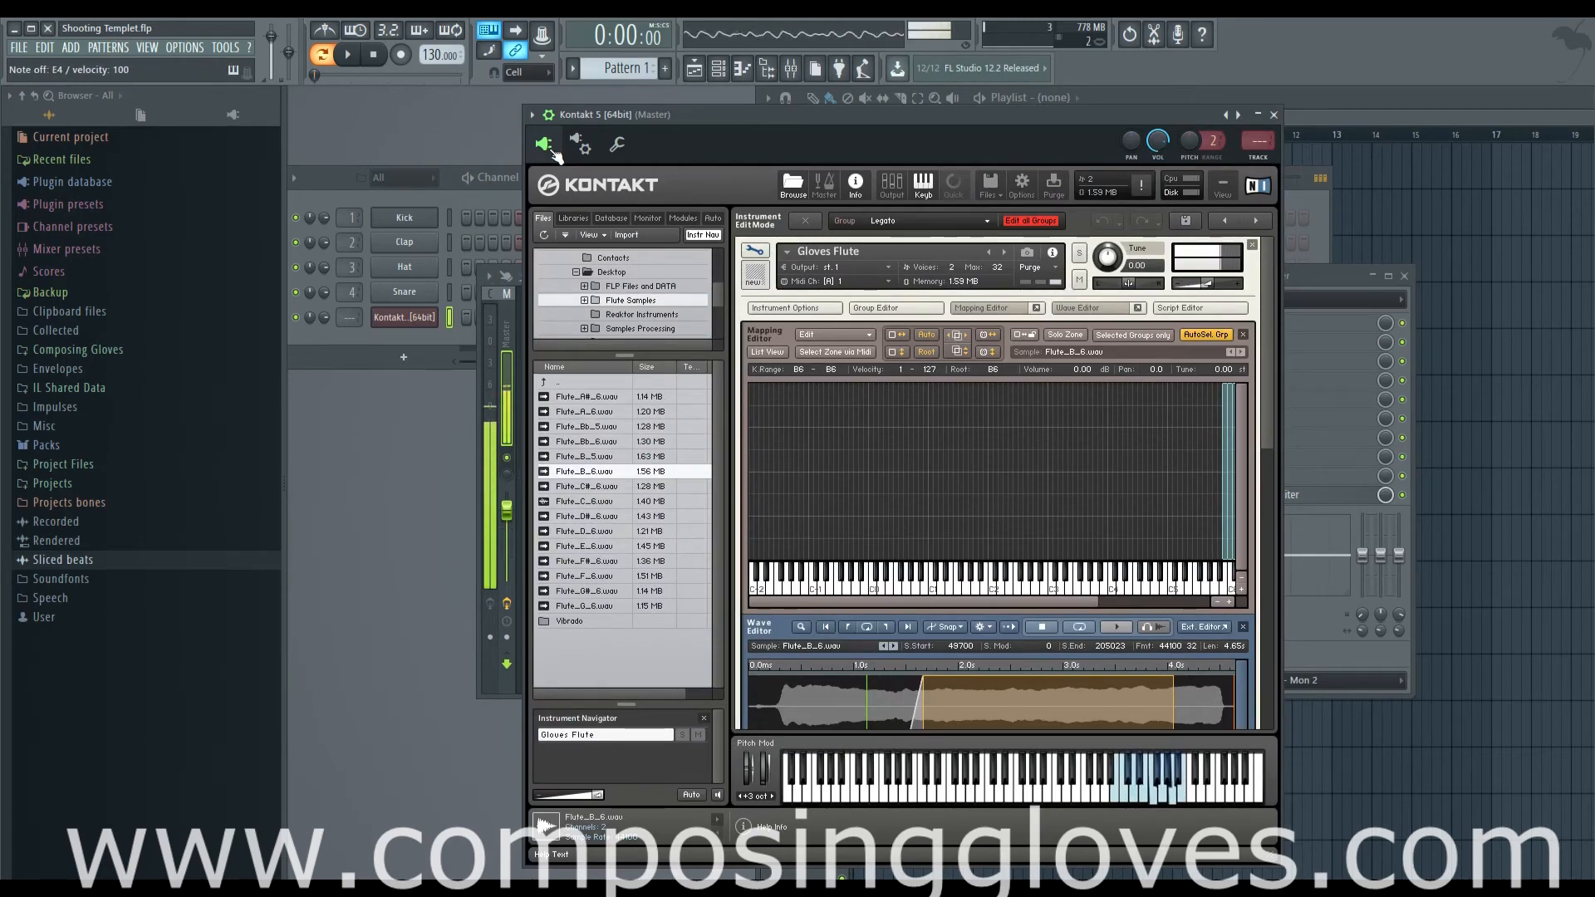
Test a few notes while reviewing the Flute_B_6 sample start and crossfaded loop alongside the volume envelope.
scroll(1268, 426, down, 5)
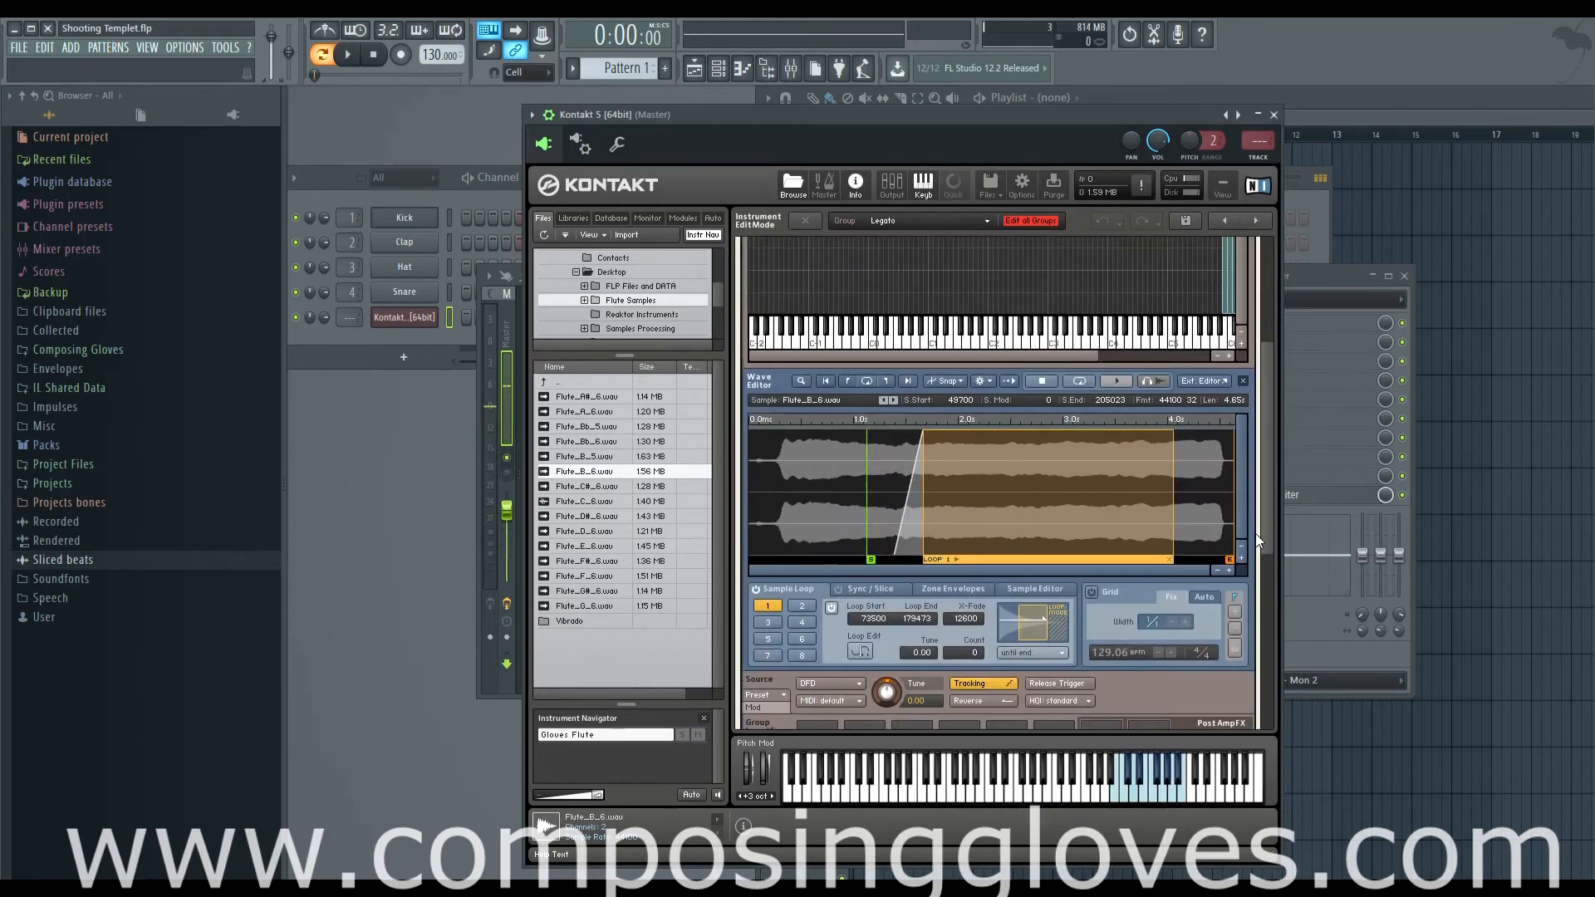
scroll(1273, 501, up, 2)
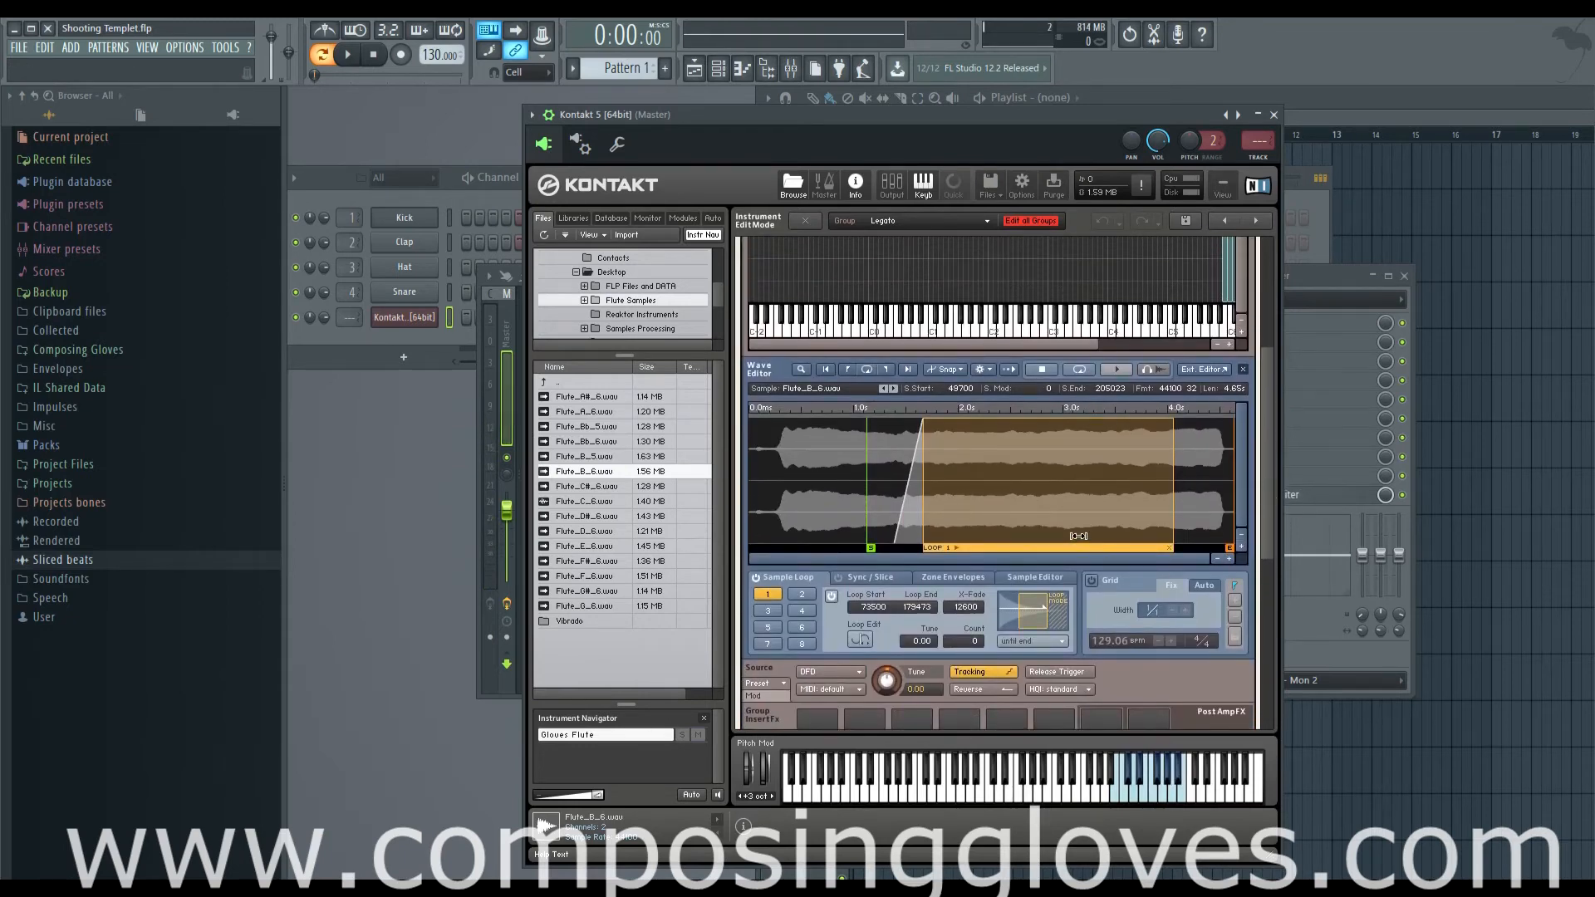
key(b)
drag(1264, 537, 1260, 502)
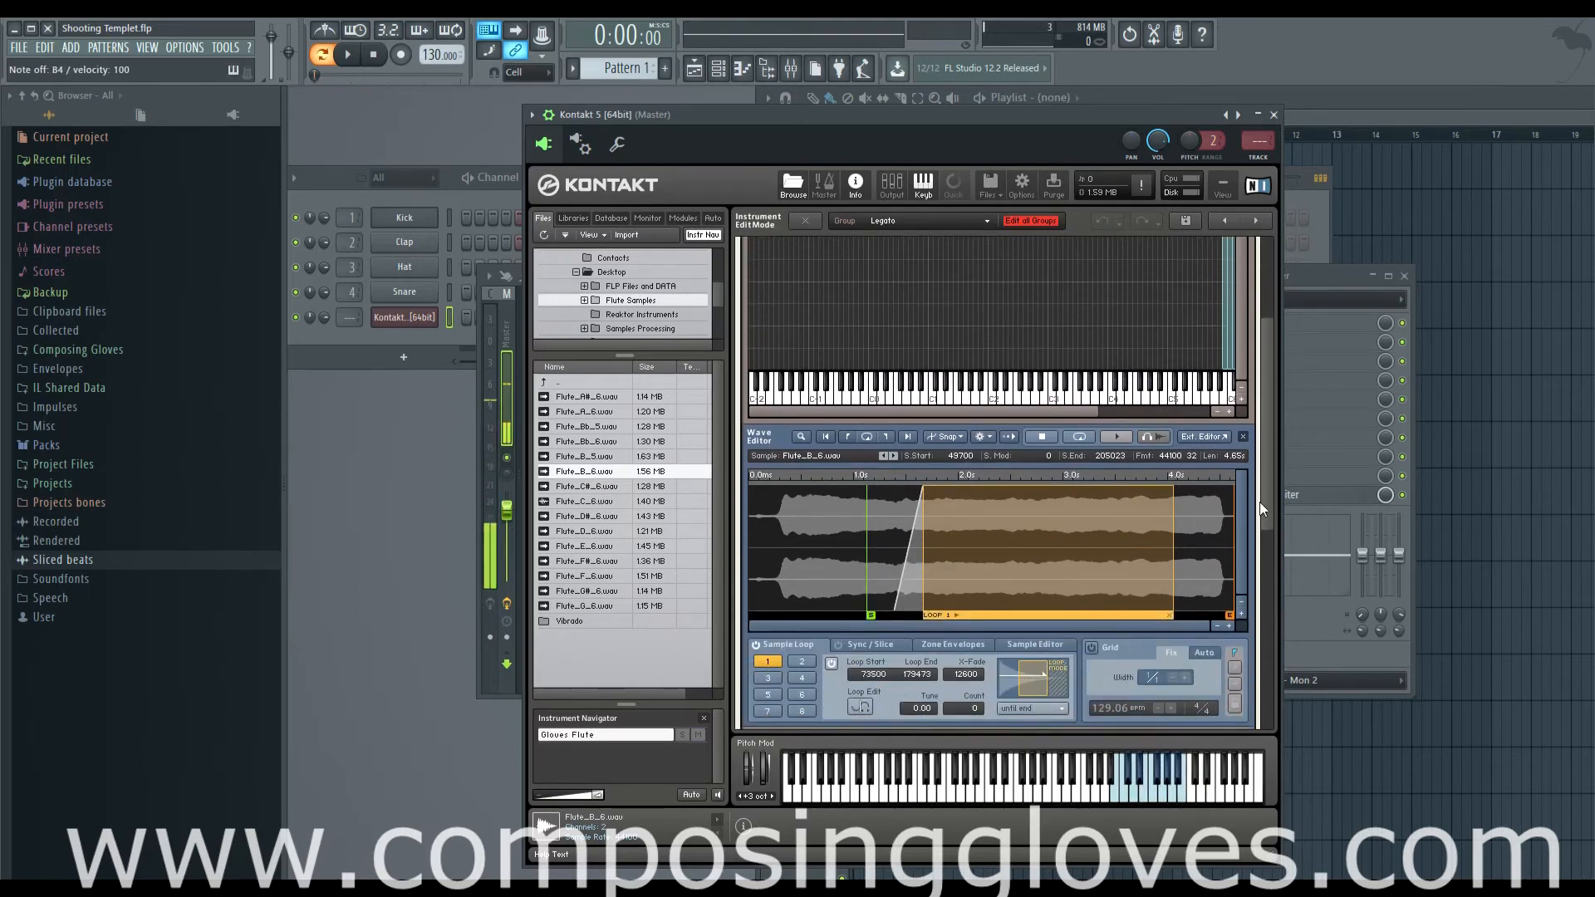
drag(1264, 495, 1264, 518)
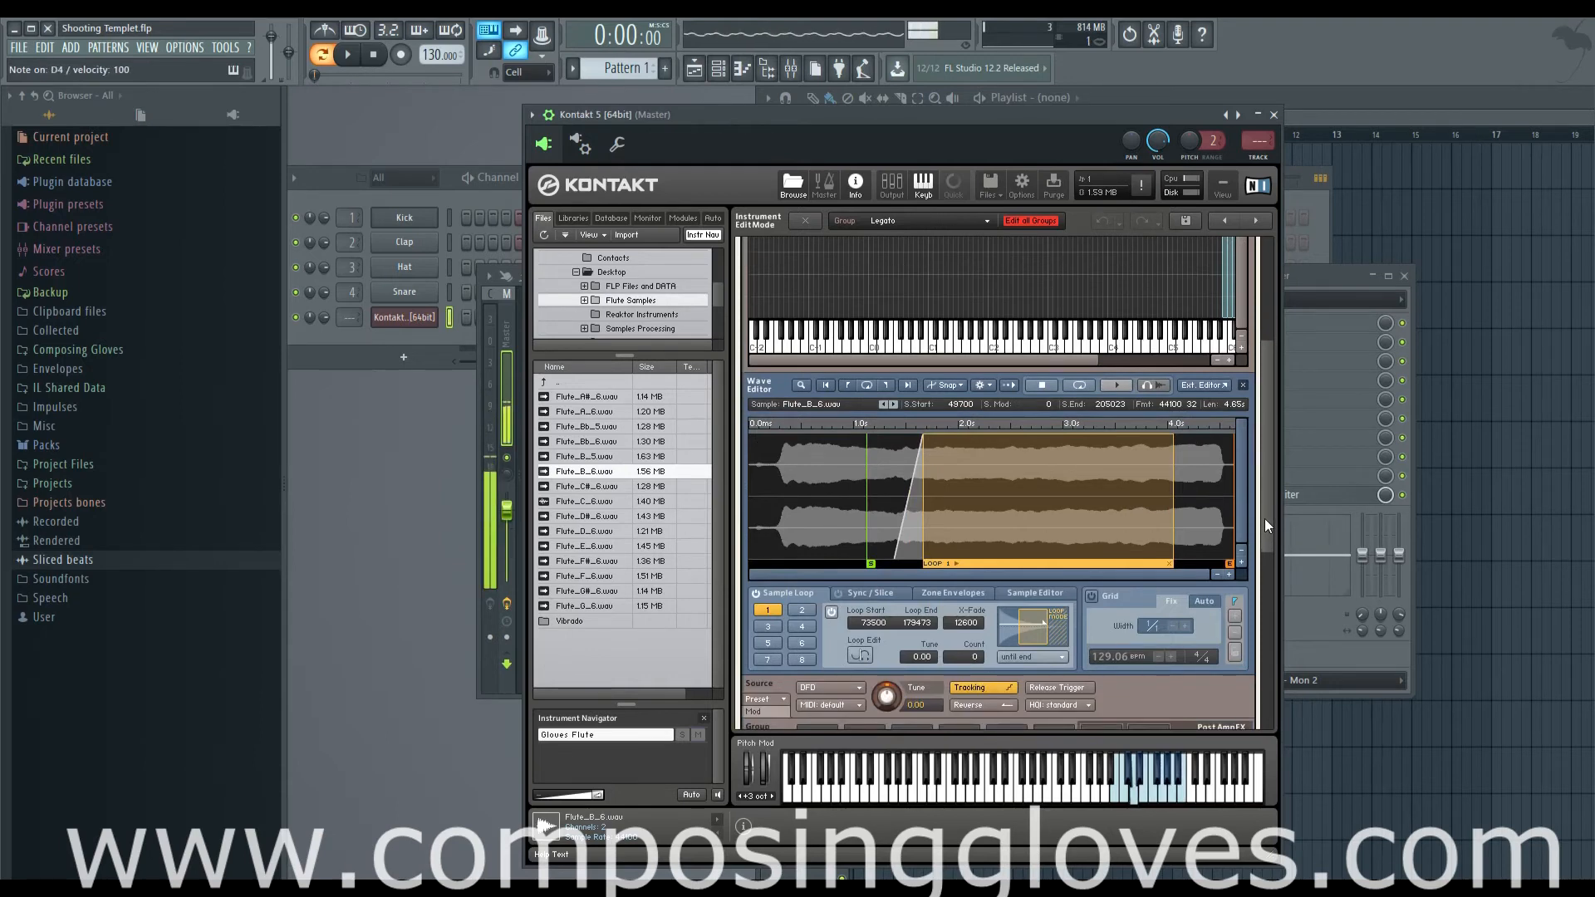
drag(1264, 518, 1235, 745)
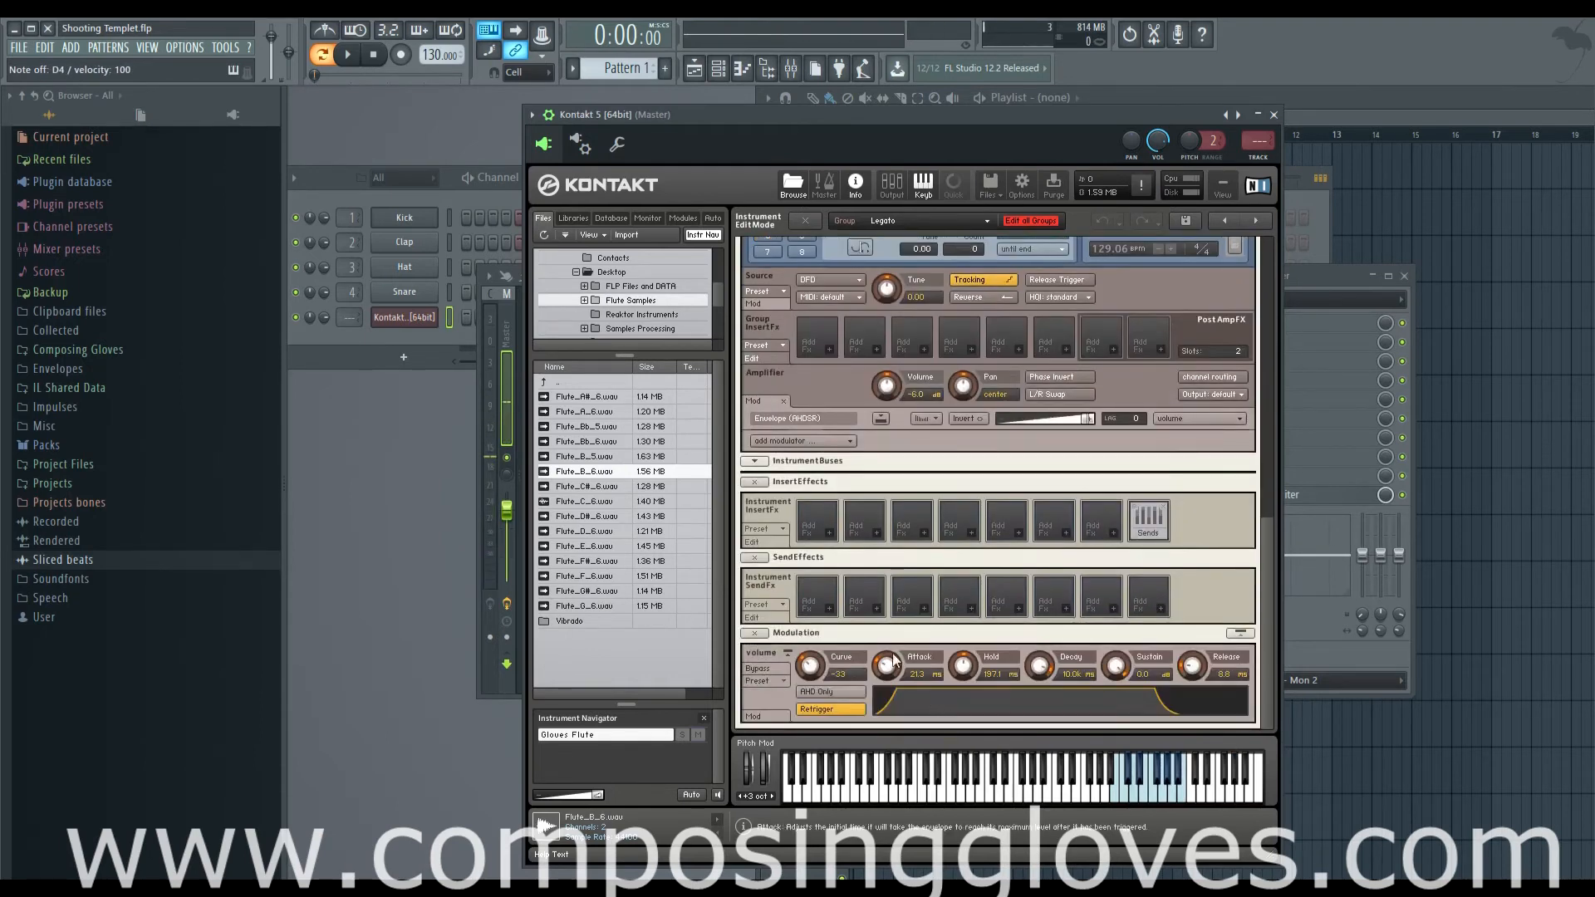
drag(1271, 614, 1253, 457)
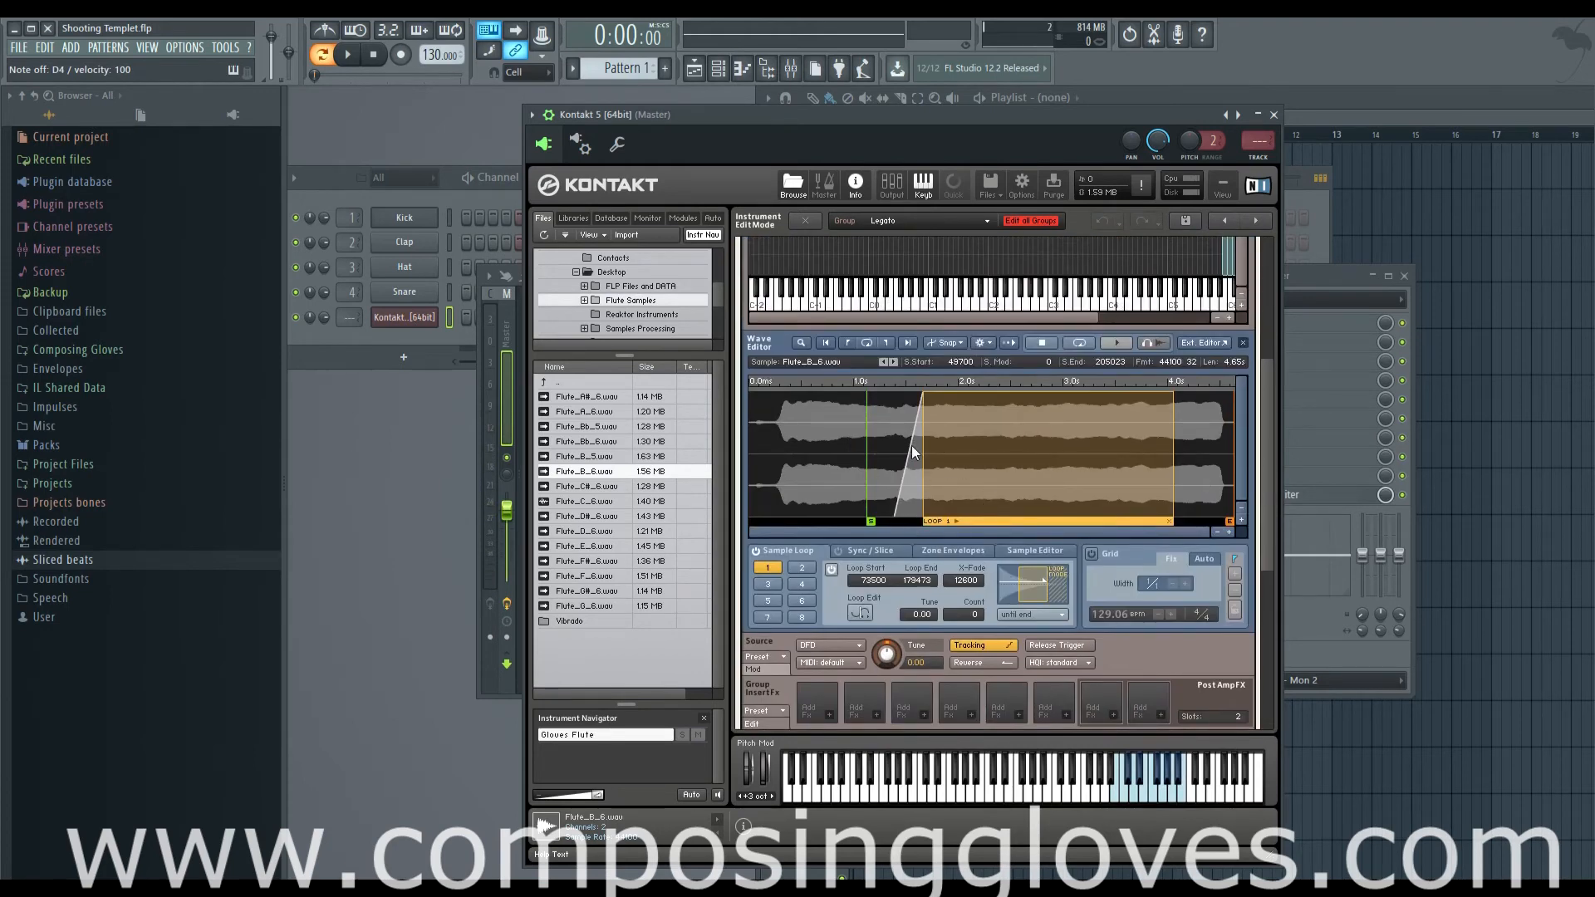
drag(1269, 471, 1264, 435)
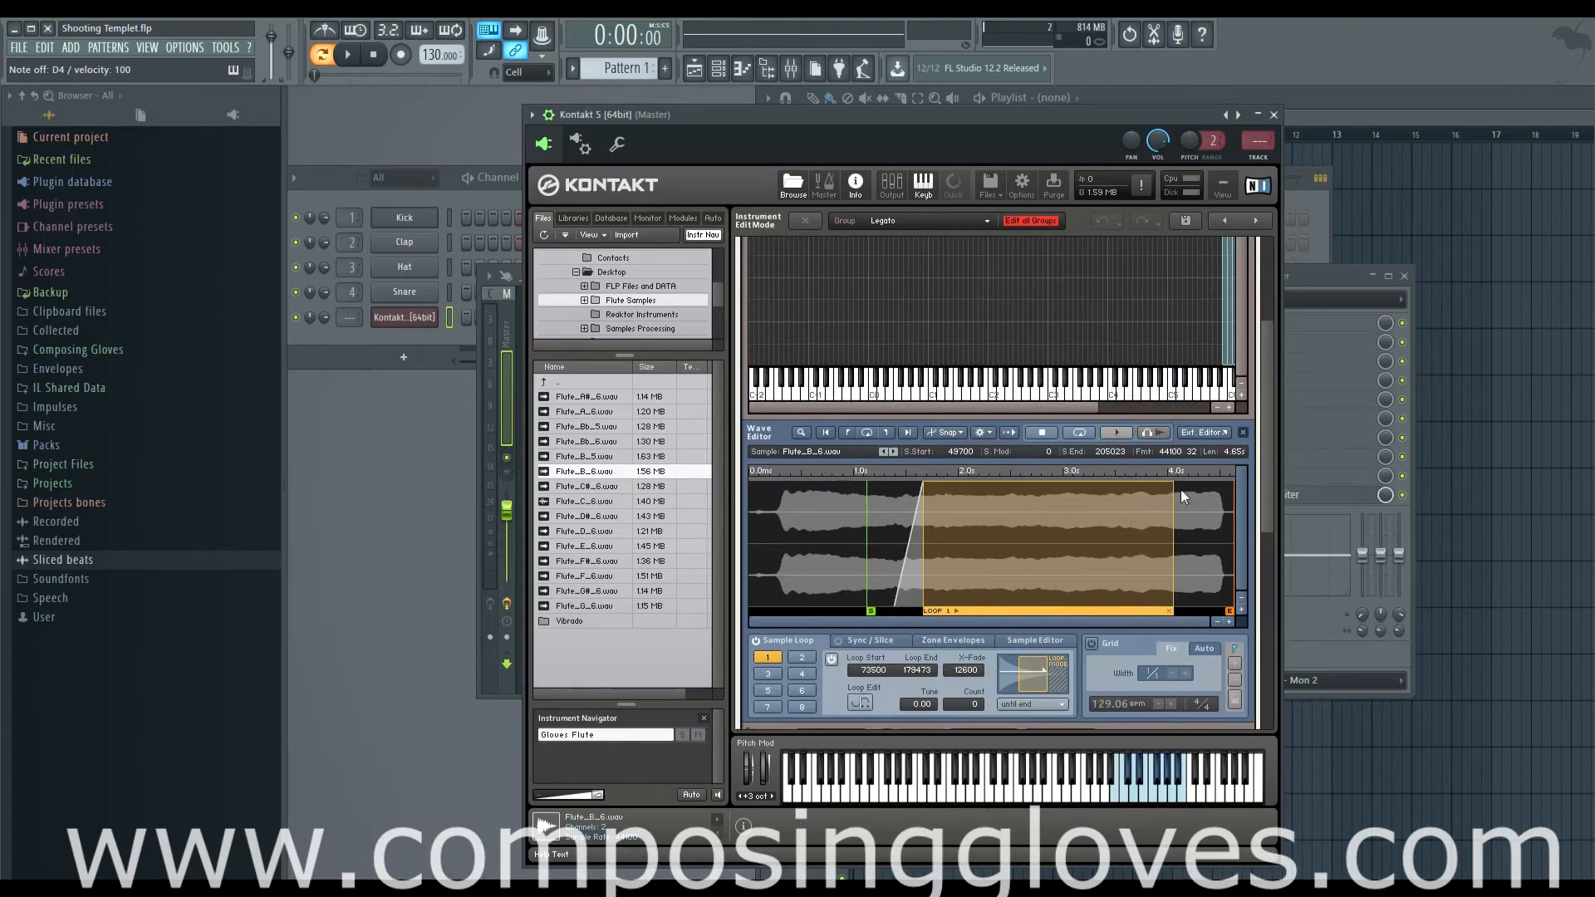
Set the volume envelope's attack to about 31 ms, playing test notes while adjusting it.
drag(1273, 515, 1256, 723)
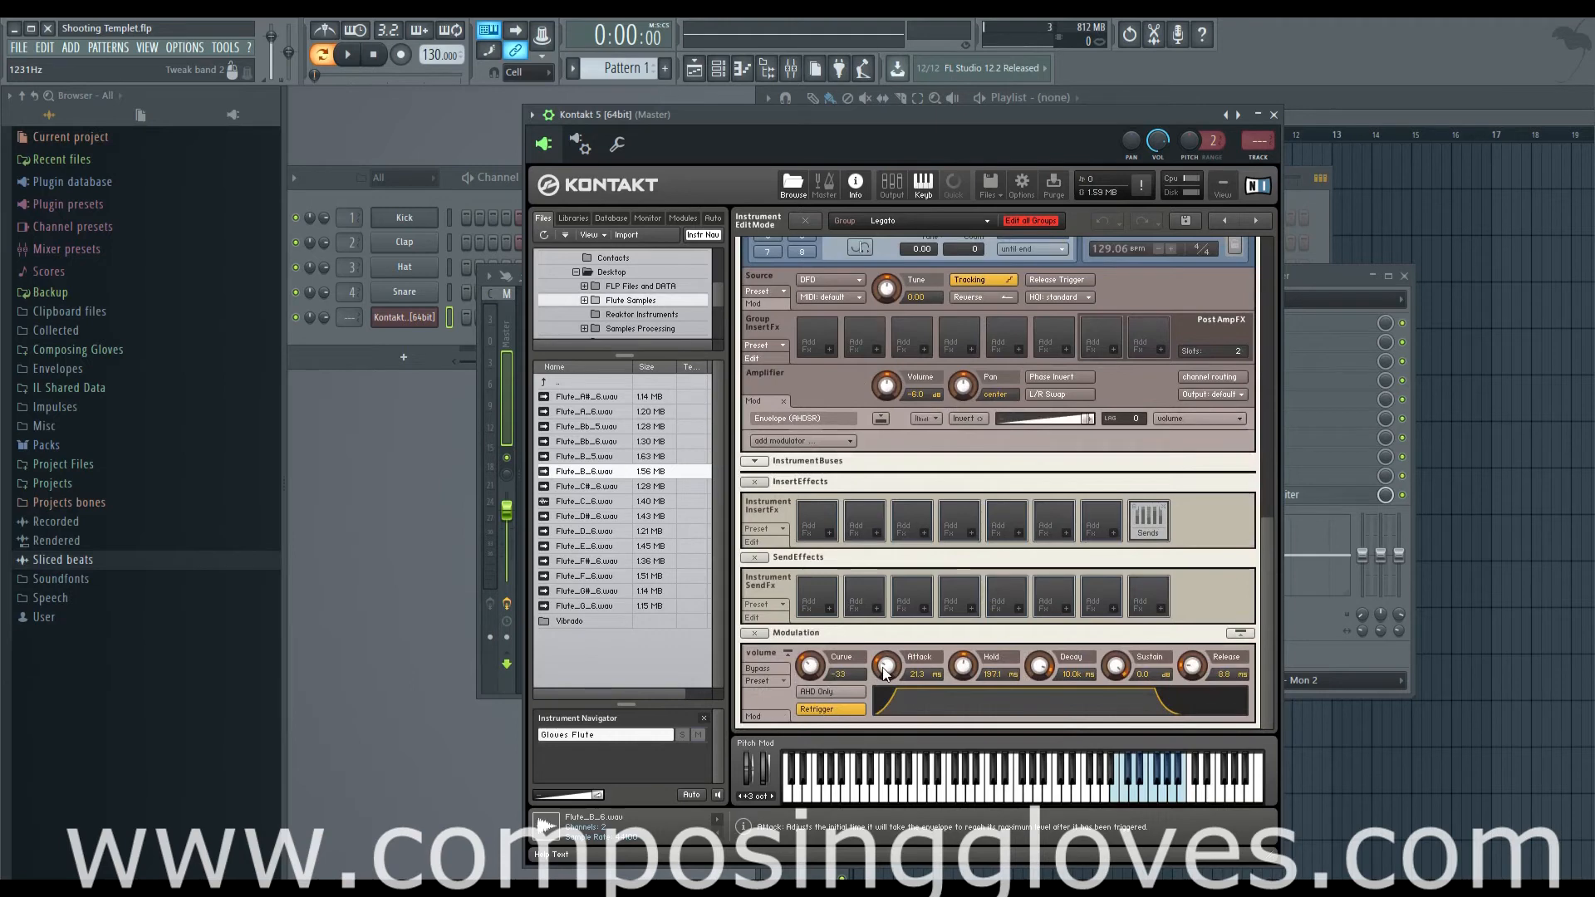
drag(885, 673, 887, 670)
key(v)
mouse_move(889, 674)
mouse_down()
mouse_move(885, 630)
mouse_move(884, 675)
mouse_up()
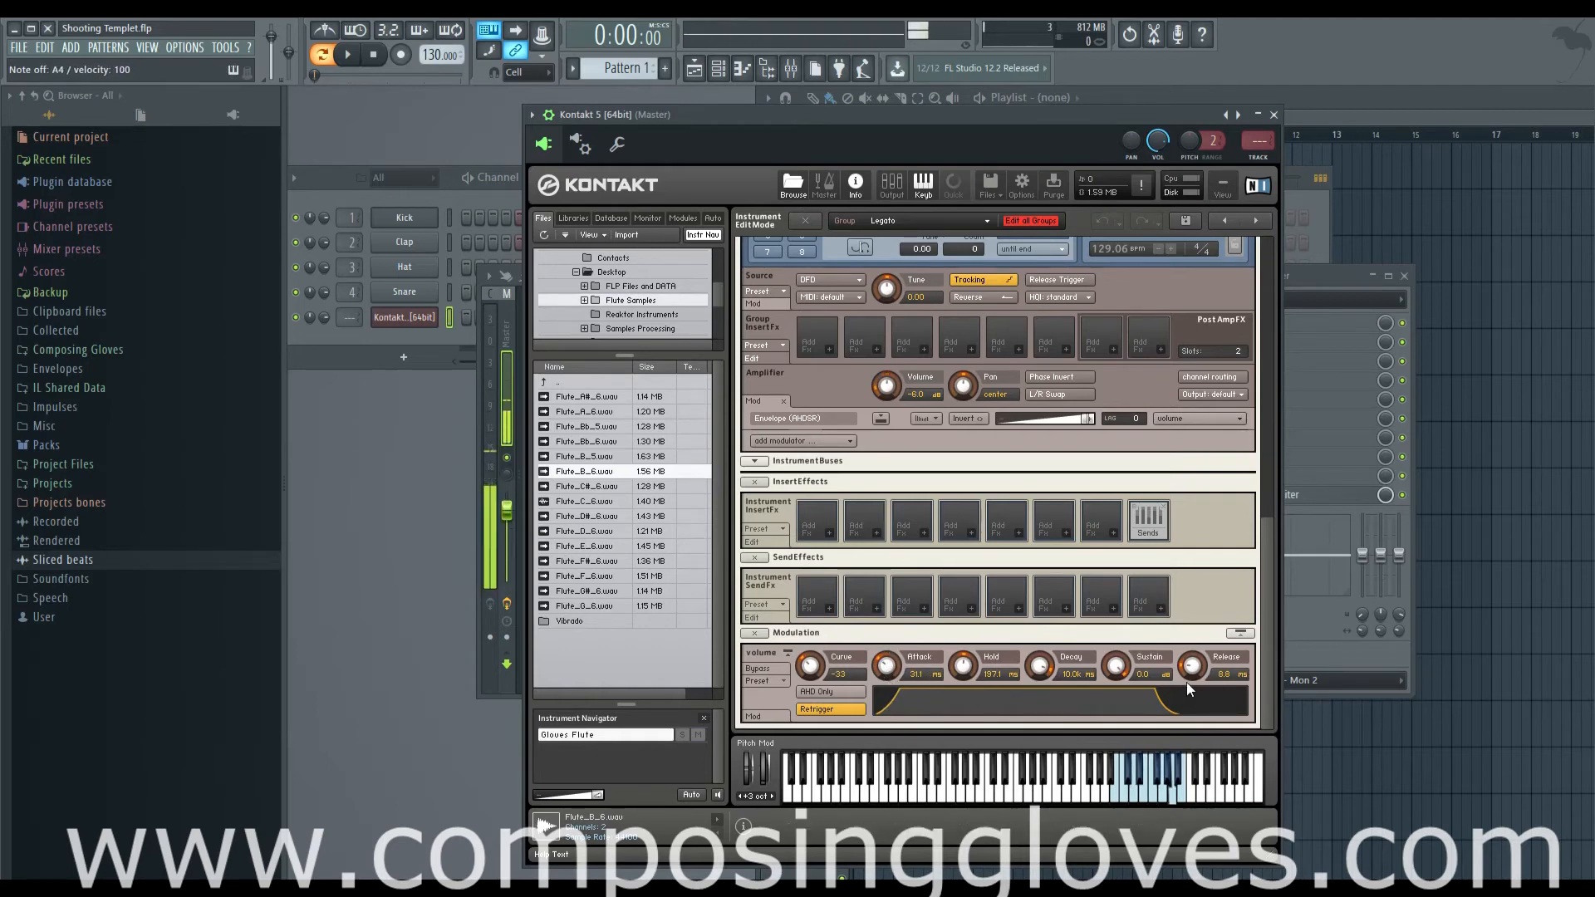
drag(1267, 665, 1264, 562)
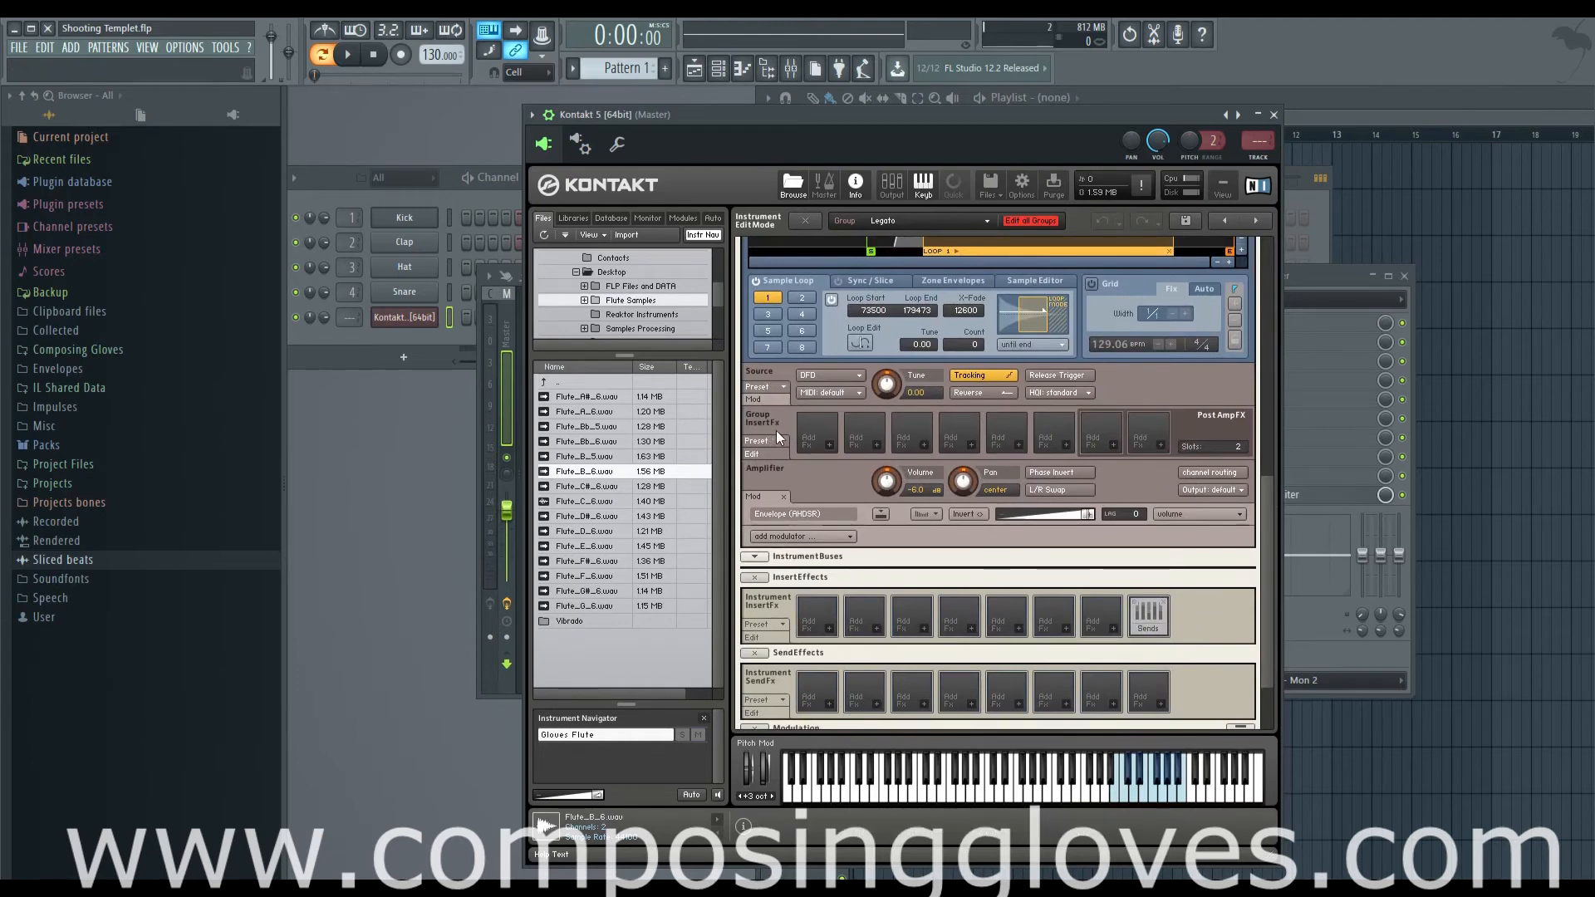
click(827, 446)
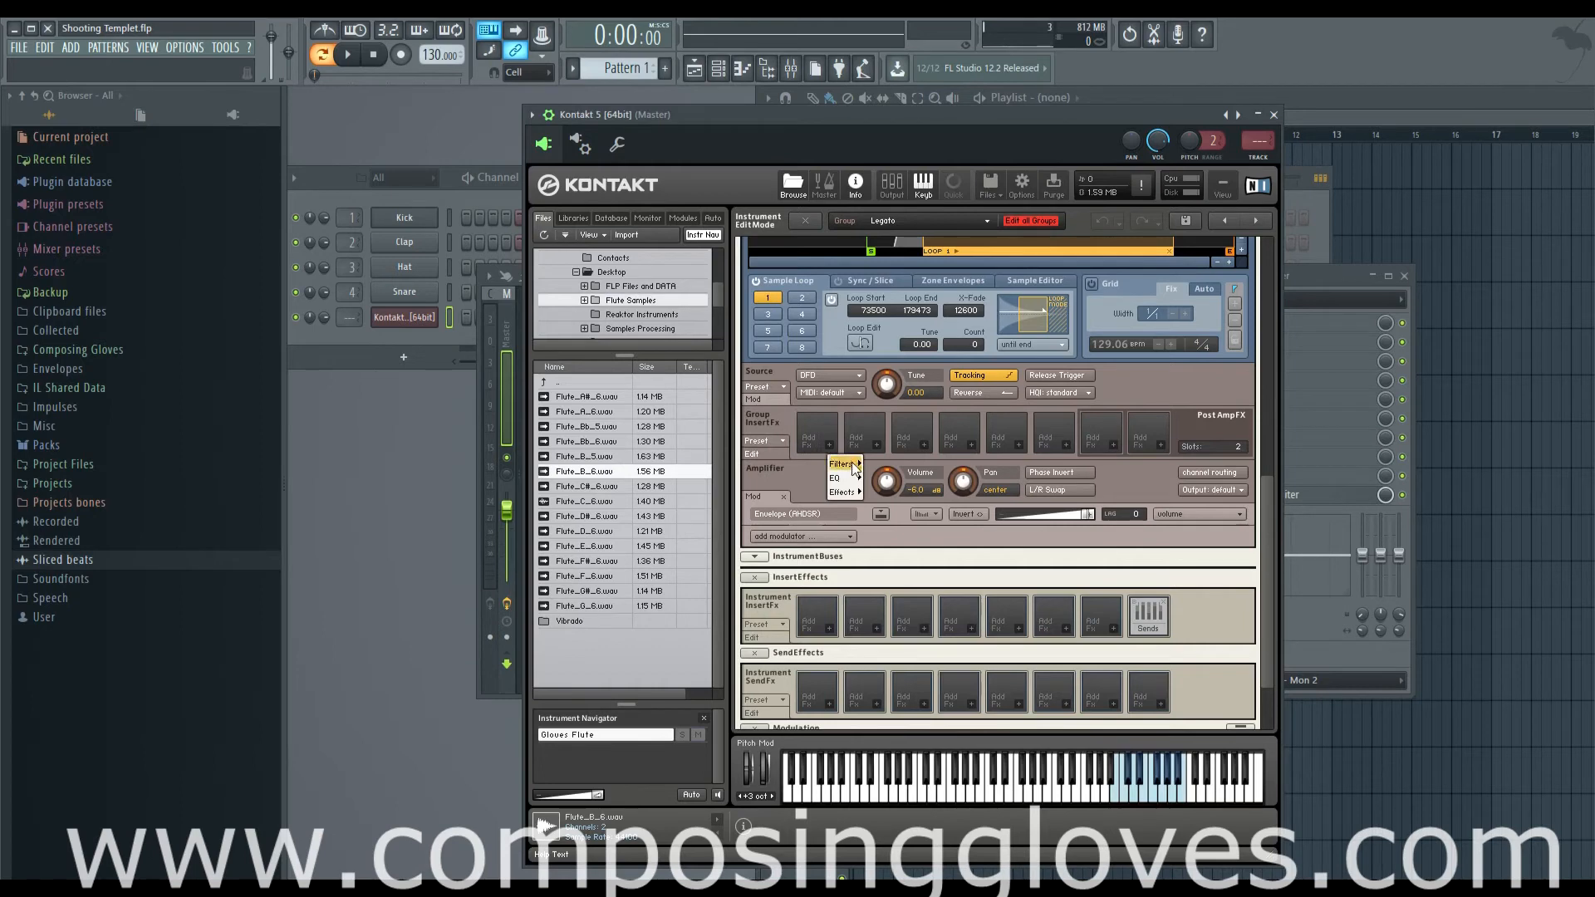
mouse_move(842, 492)
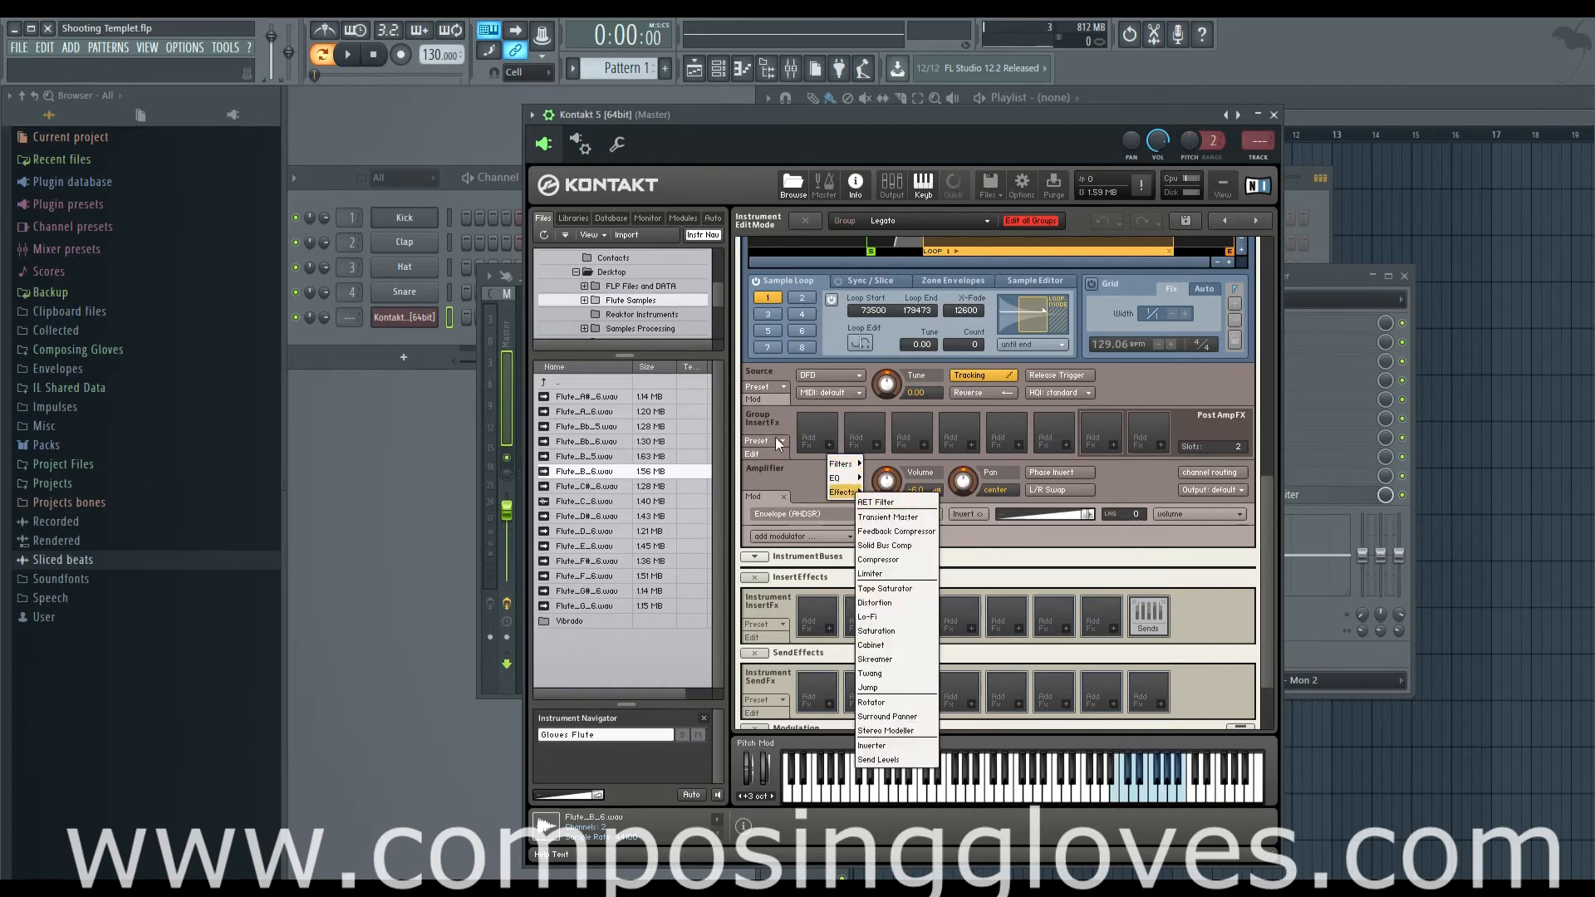
click(800, 472)
Add a Reverb effect to the first slot of the instrument insert effects.
drag(1267, 501, 1268, 543)
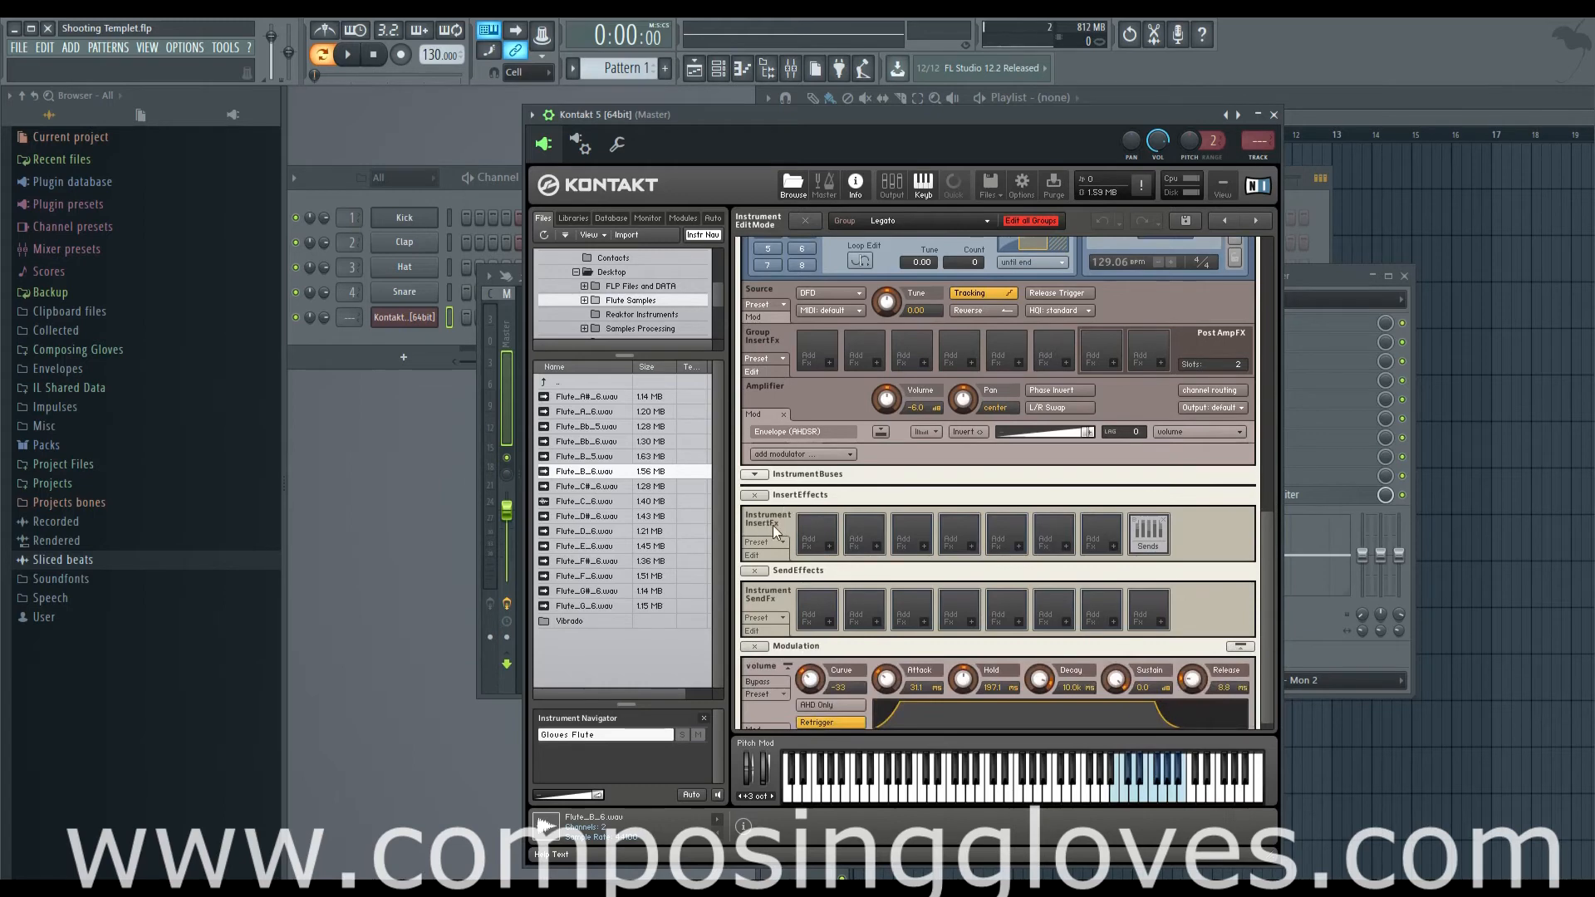
click(829, 548)
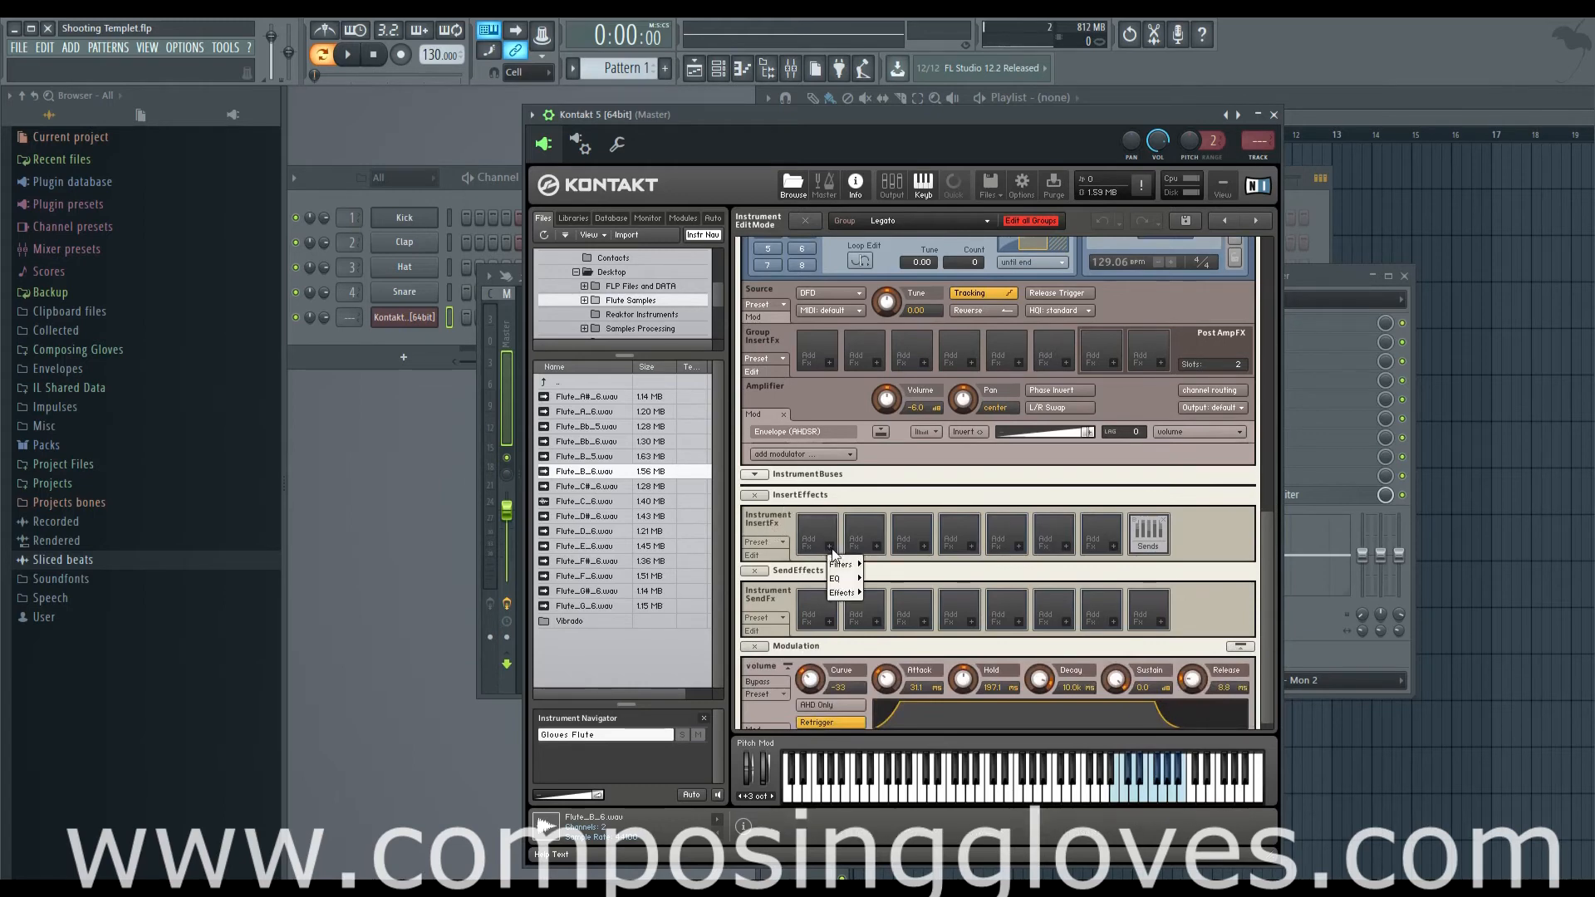
mouse_move(843, 592)
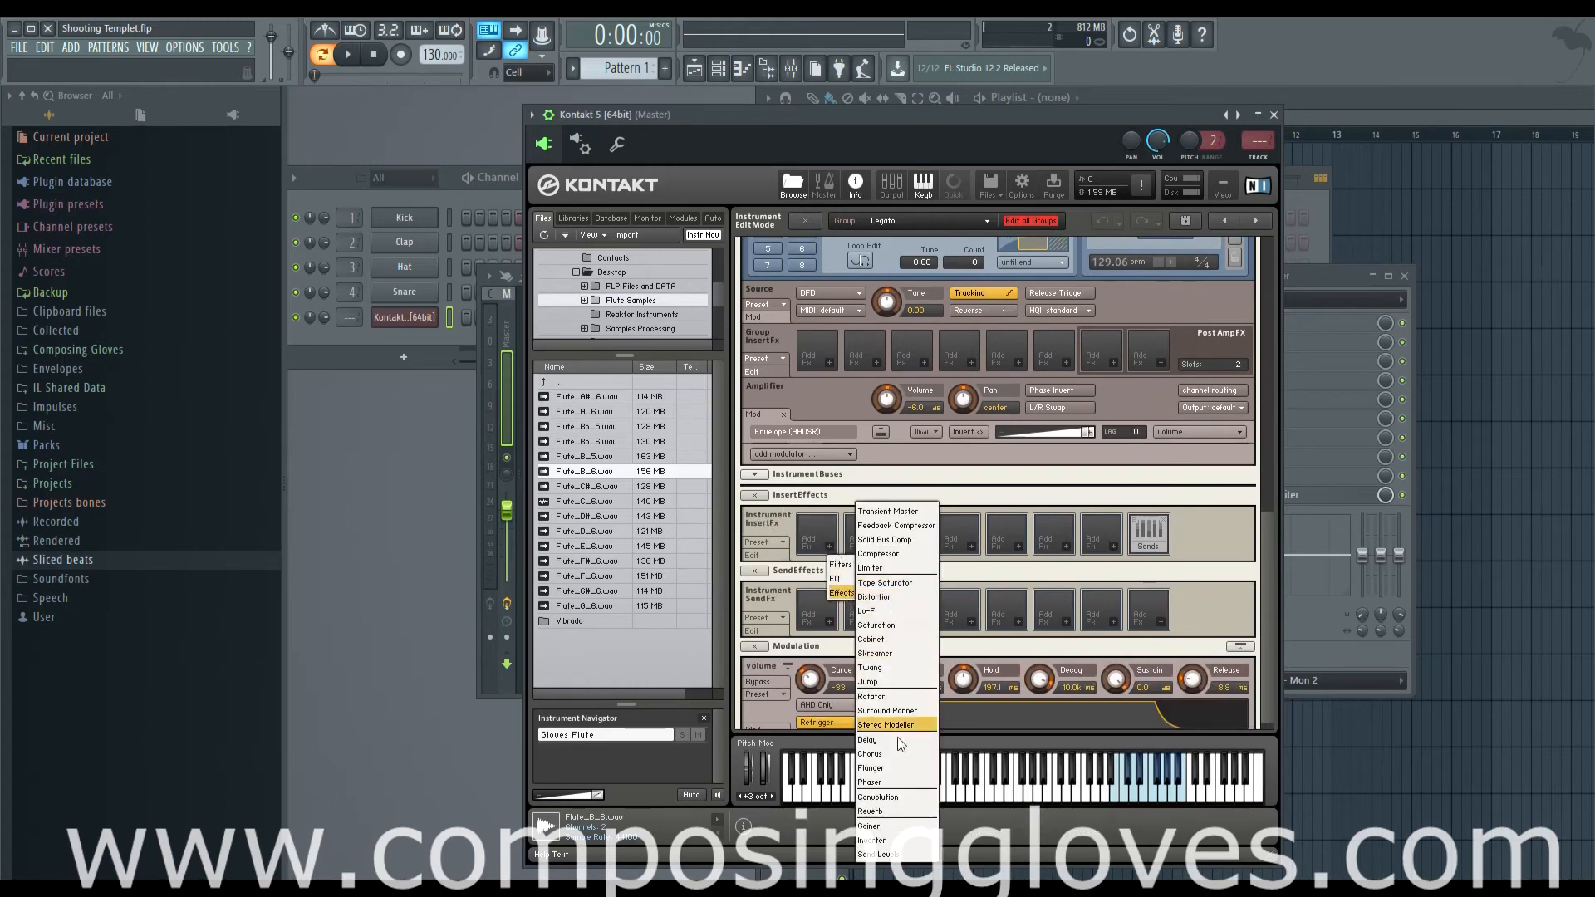
click(896, 810)
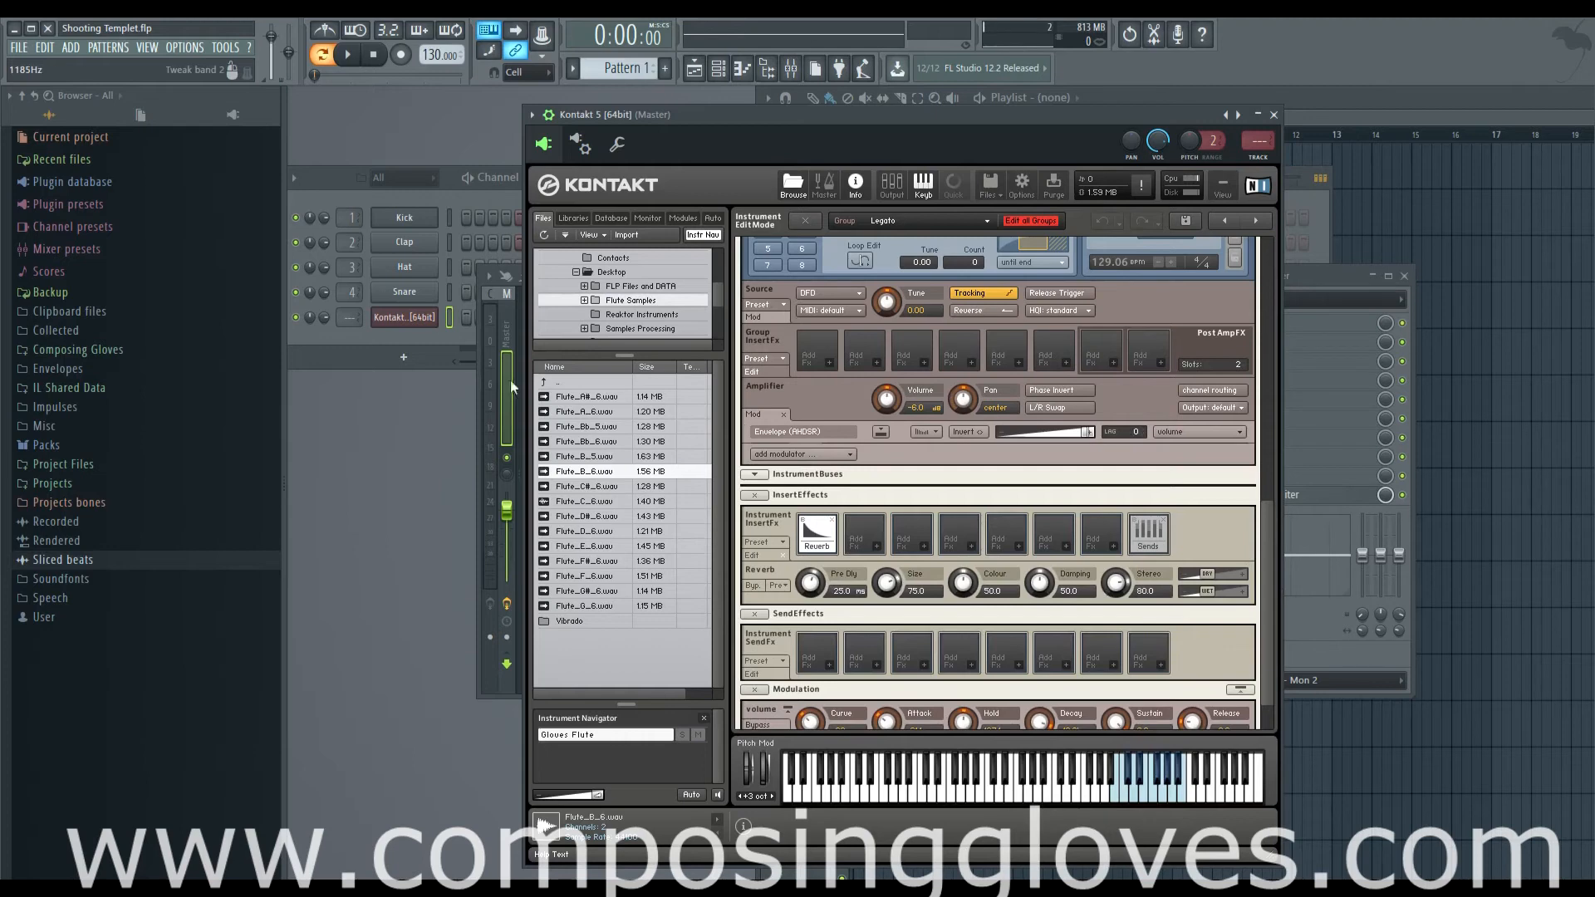
Open the Kontakt channel's piano roll, reposition it and audition keys across the flute's playable range.
right_click(404, 319)
click(518, 323)
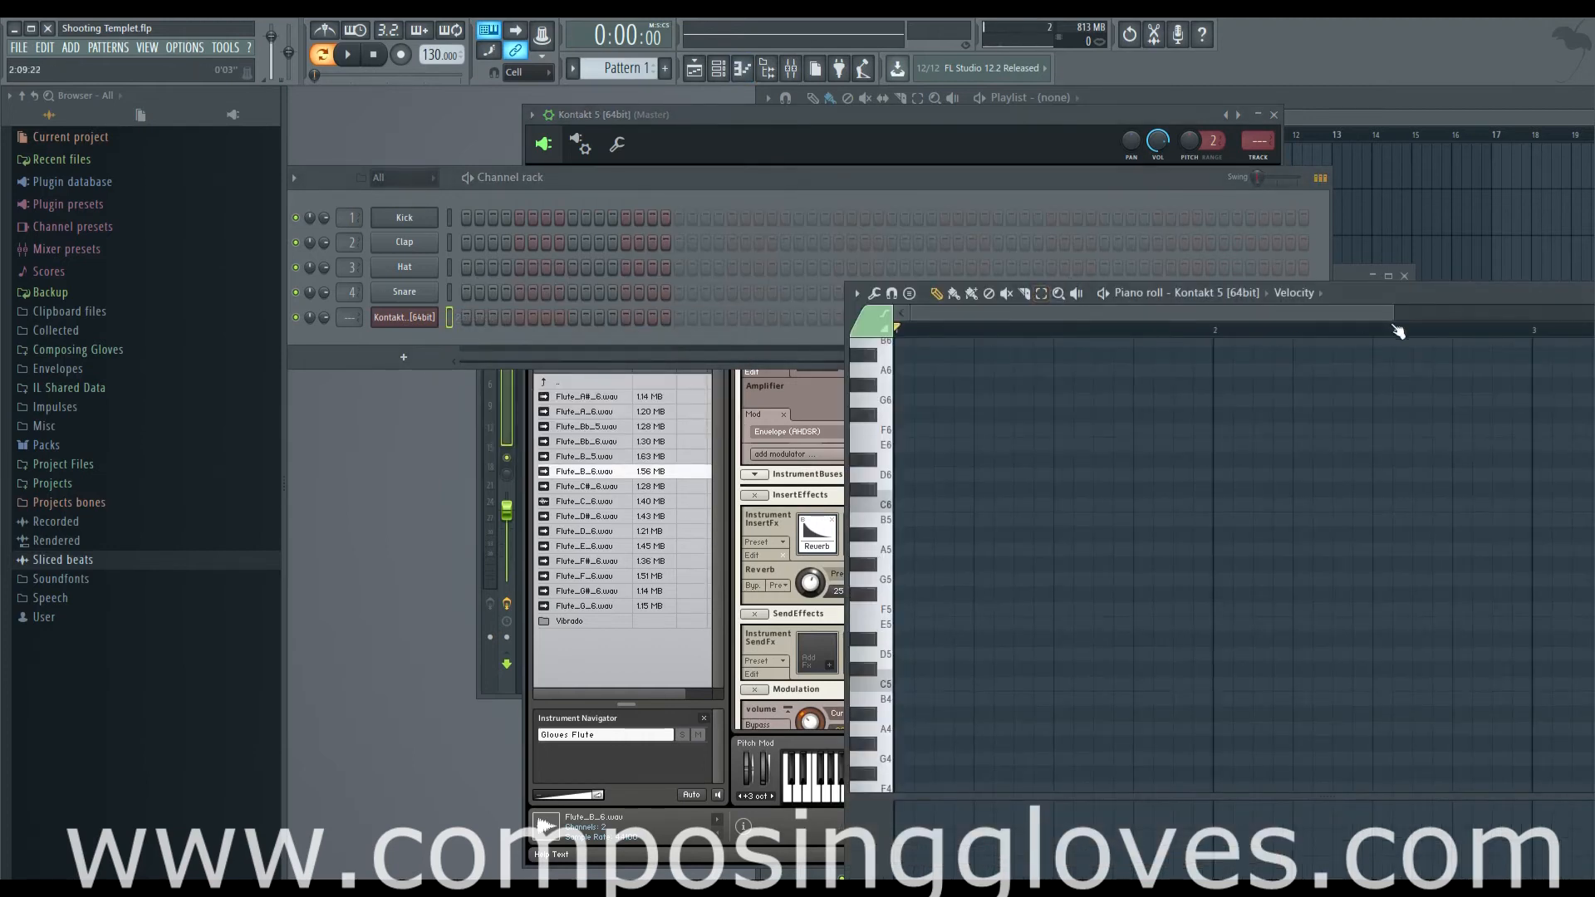
drag(1364, 304, 1308, 257)
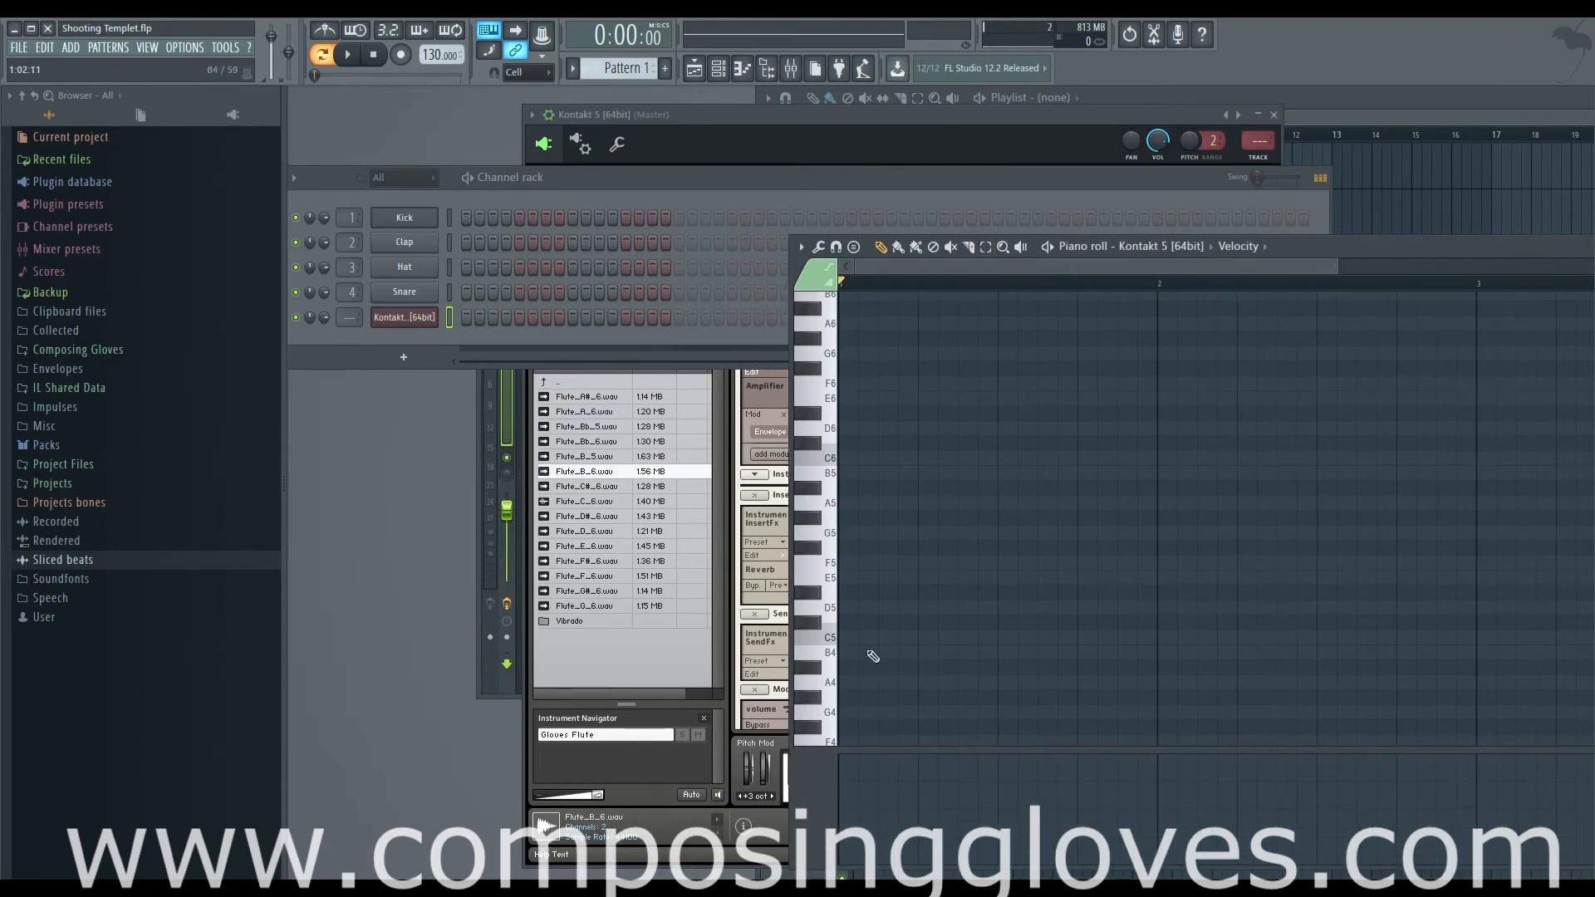
scroll(856, 648, down, 5)
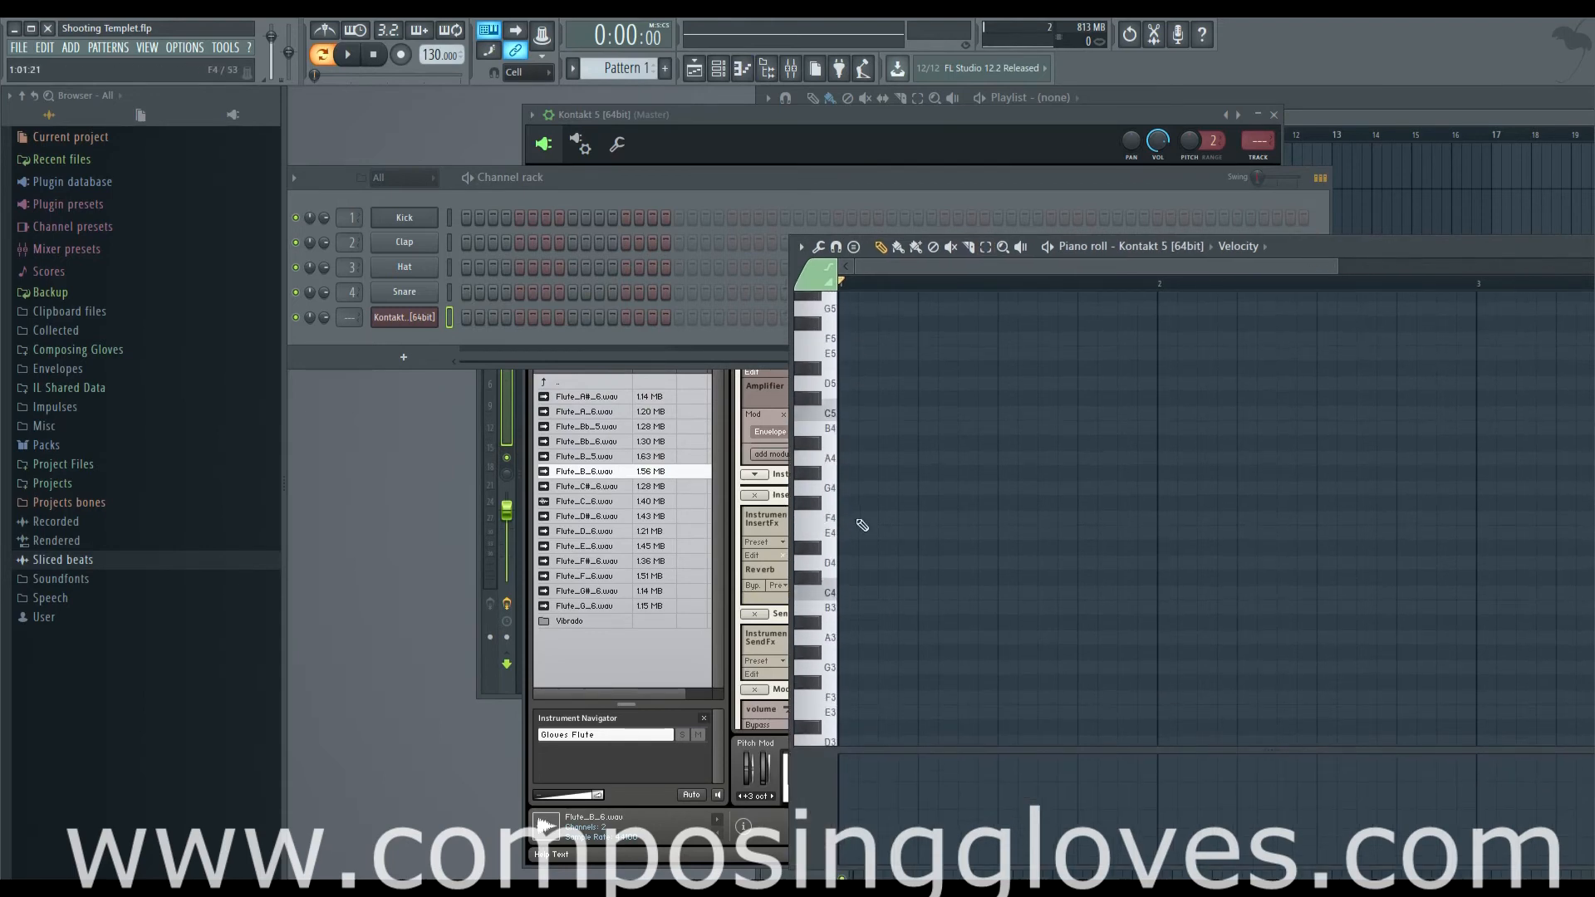
scroll(864, 532, up, 6)
scroll(822, 340, up, 8)
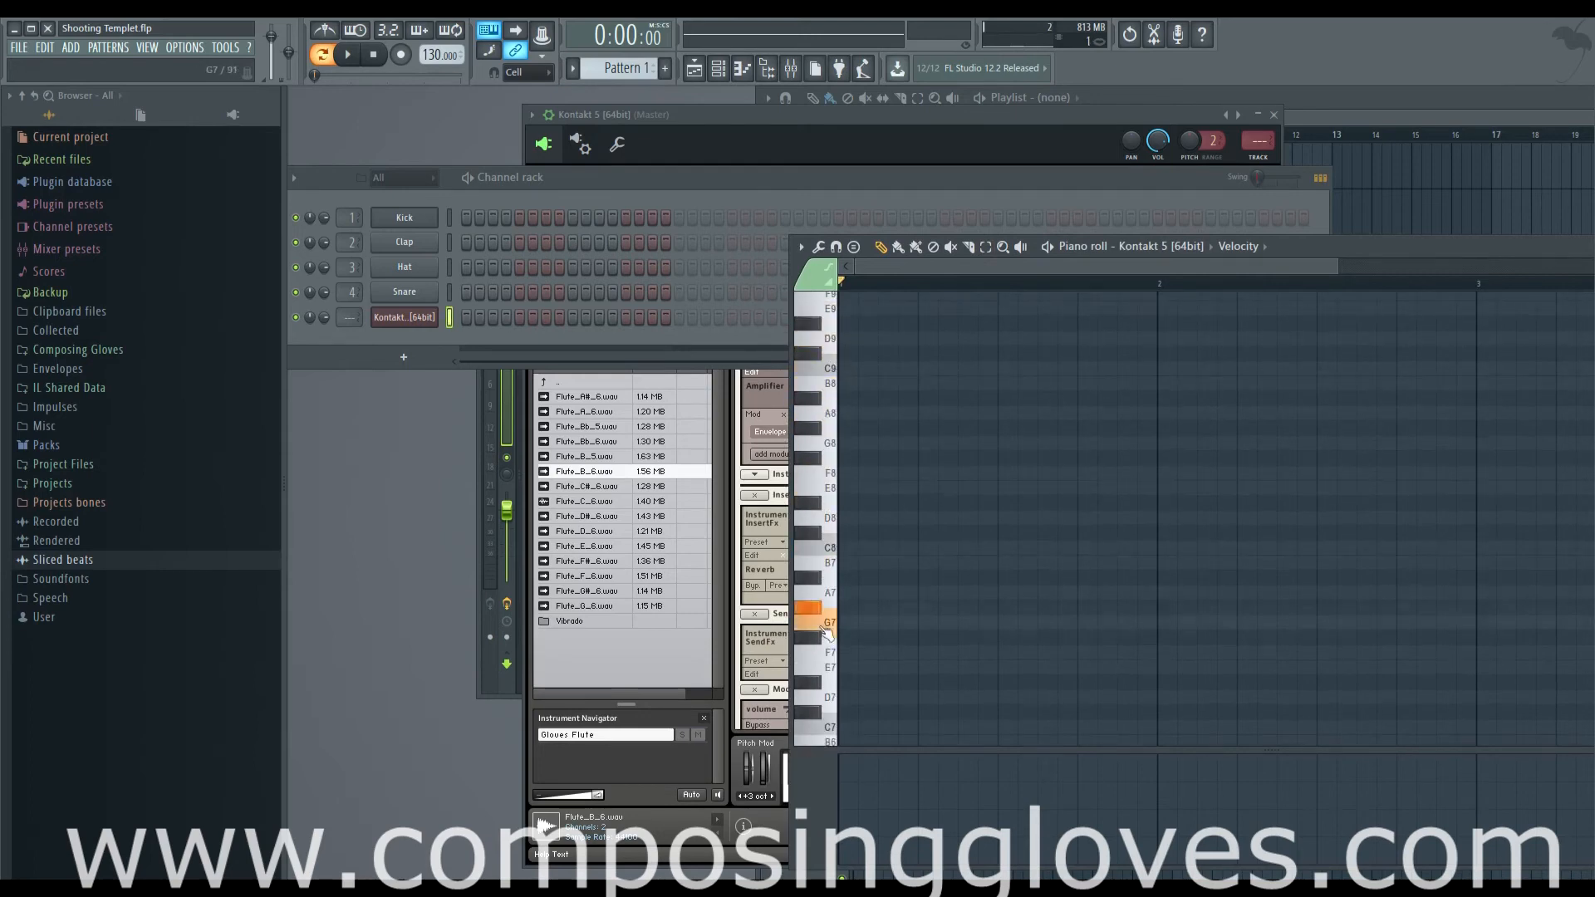
scroll(860, 659, down, 4)
scroll(859, 653, down, 3)
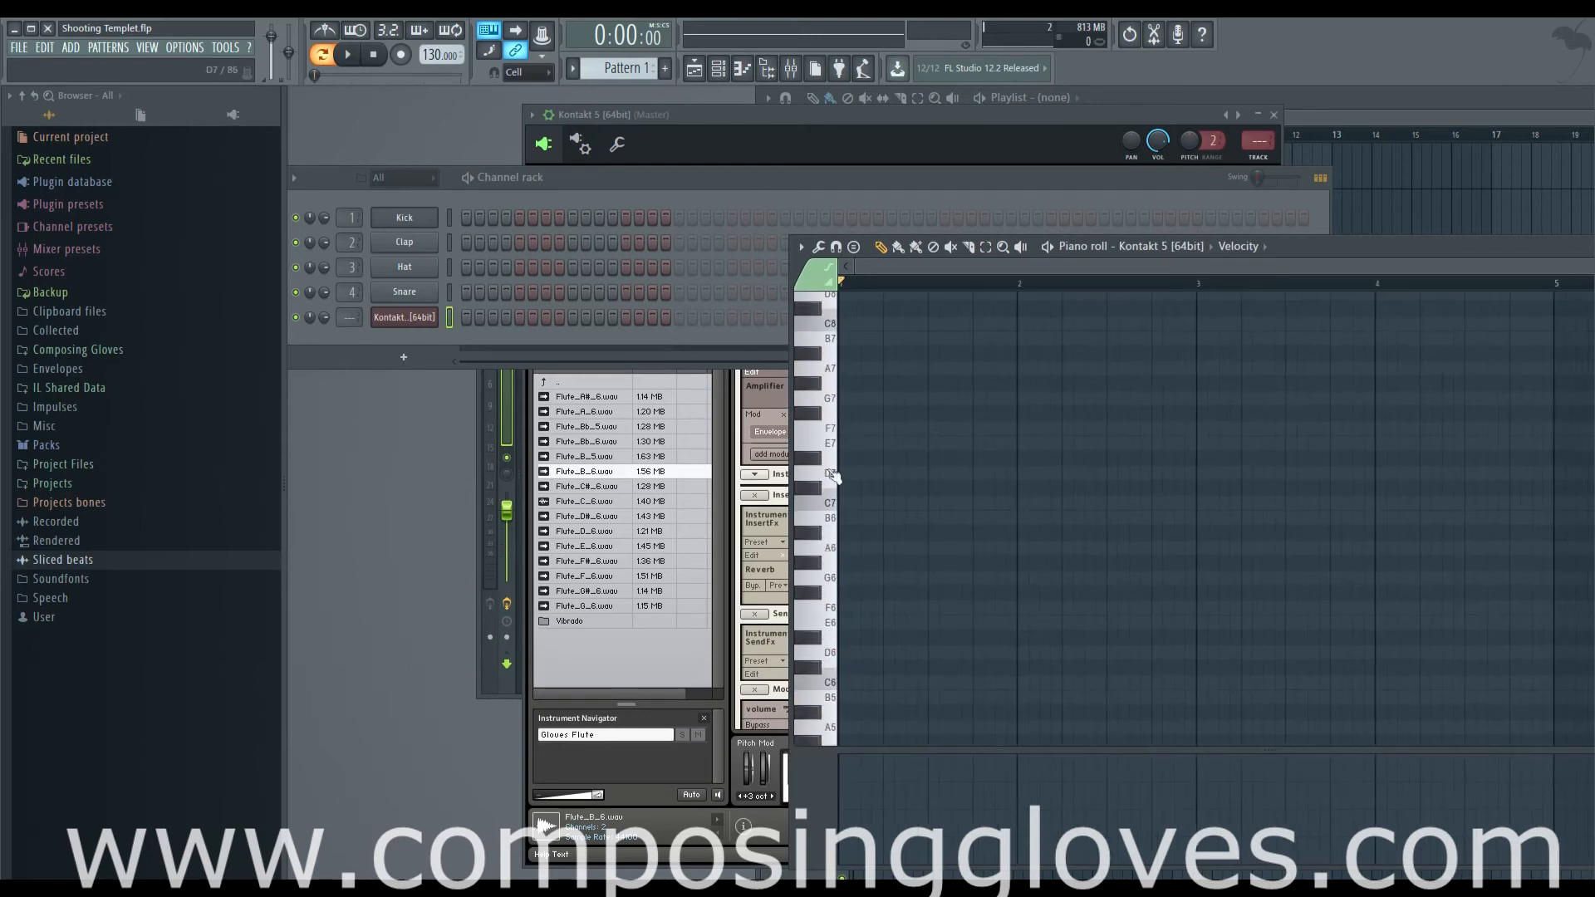
drag(833, 371, 819, 776)
drag(825, 806, 814, 619)
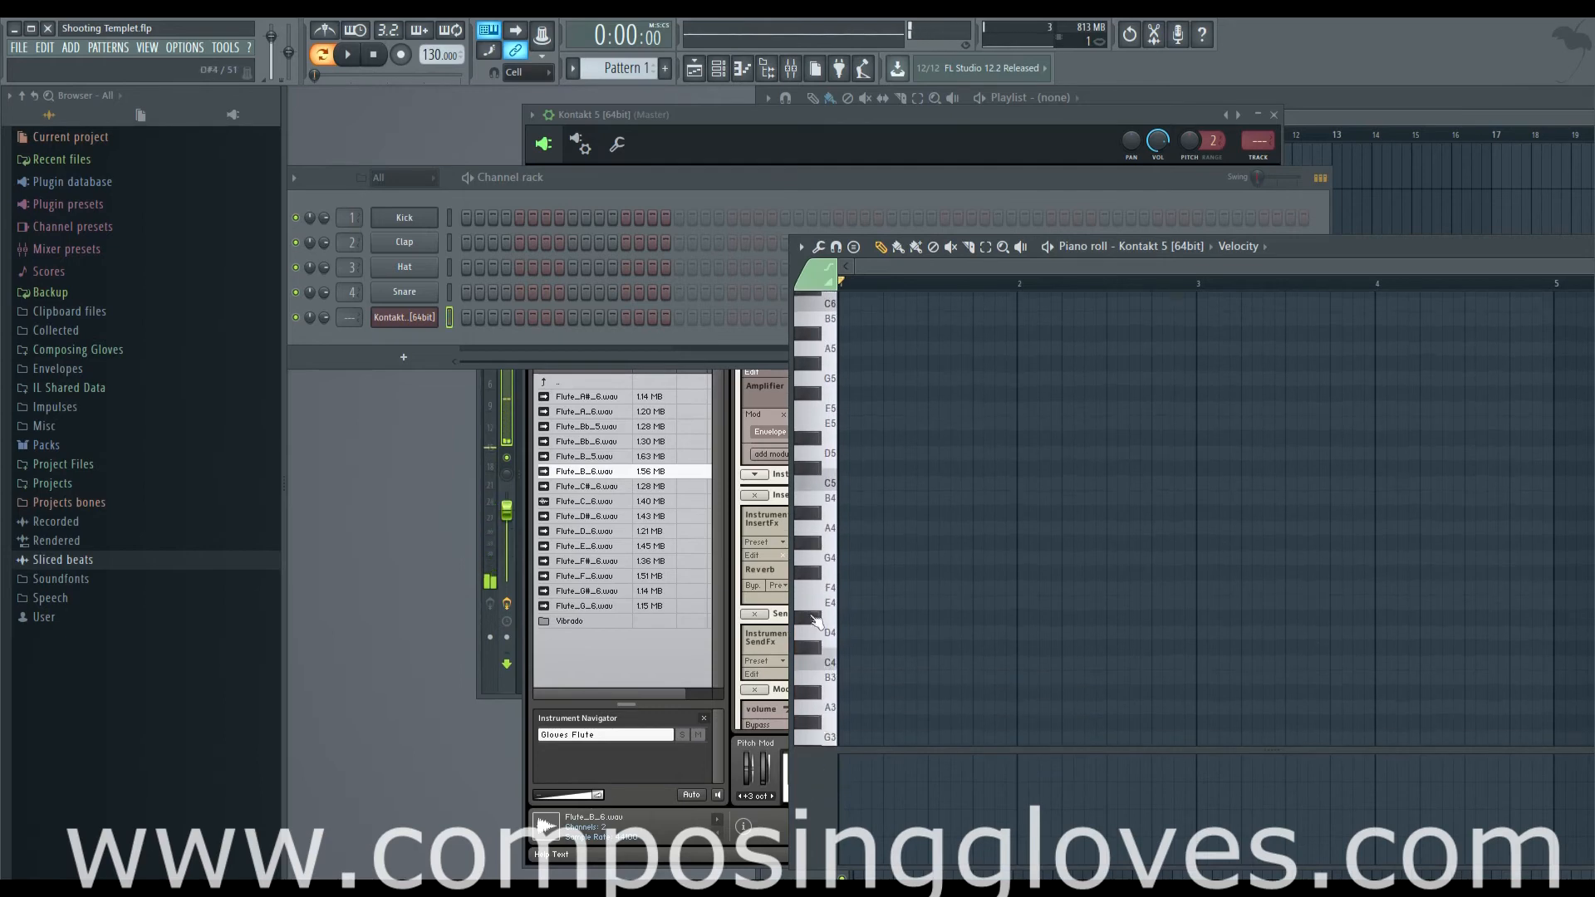
Place an A4 and a C5 note, each half a bar long, at the pattern start and play them.
drag(814, 516, 917, 529)
click(872, 530)
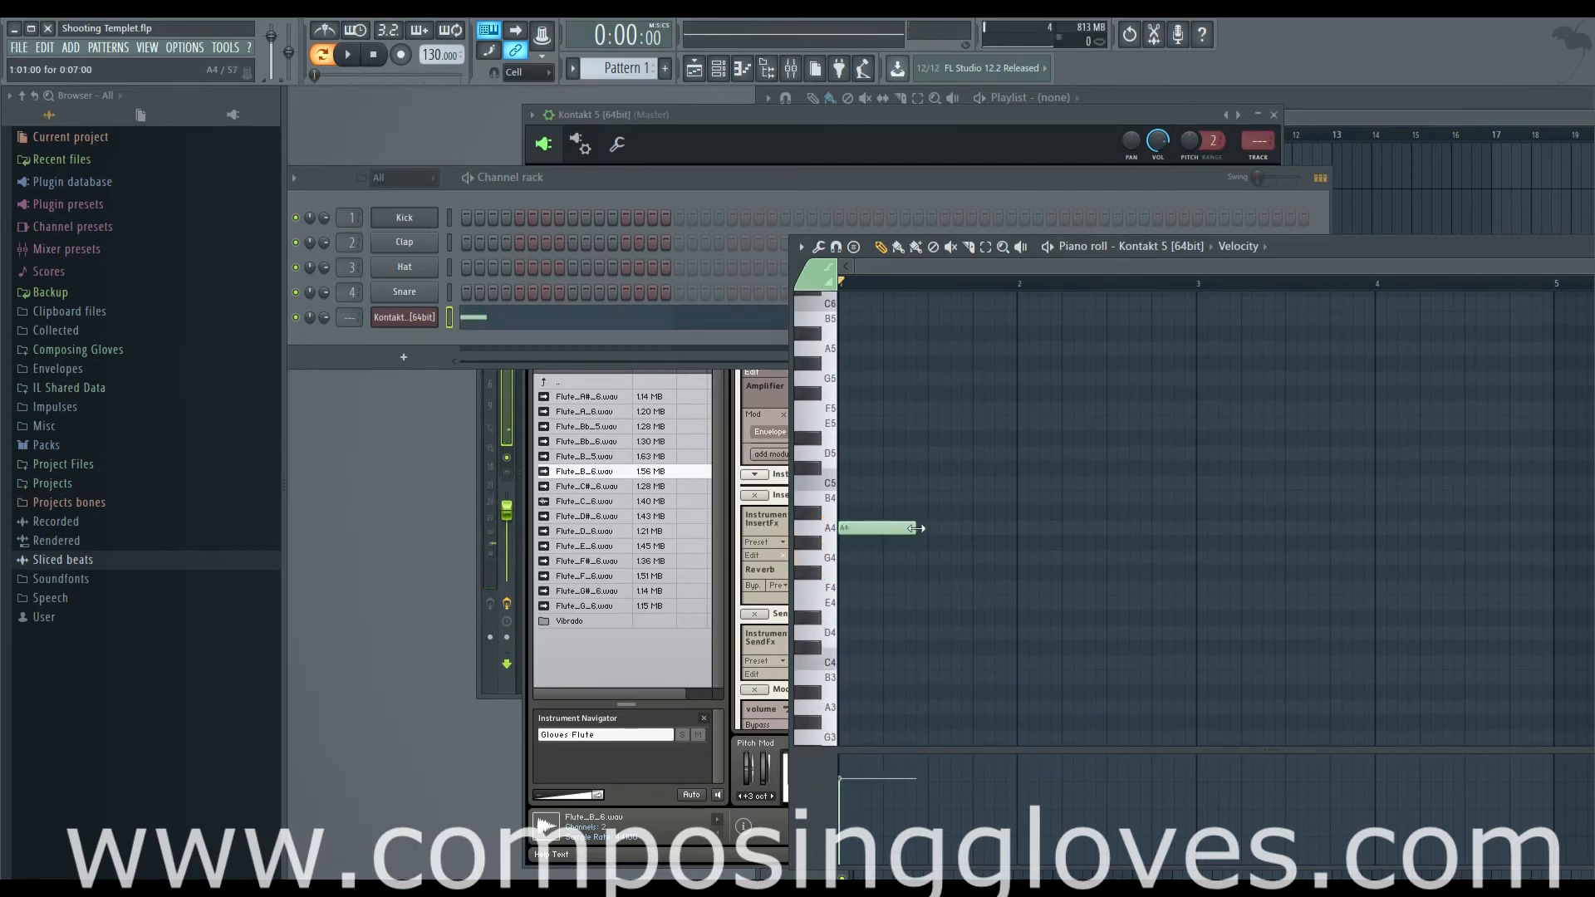
click(860, 486)
key(space)
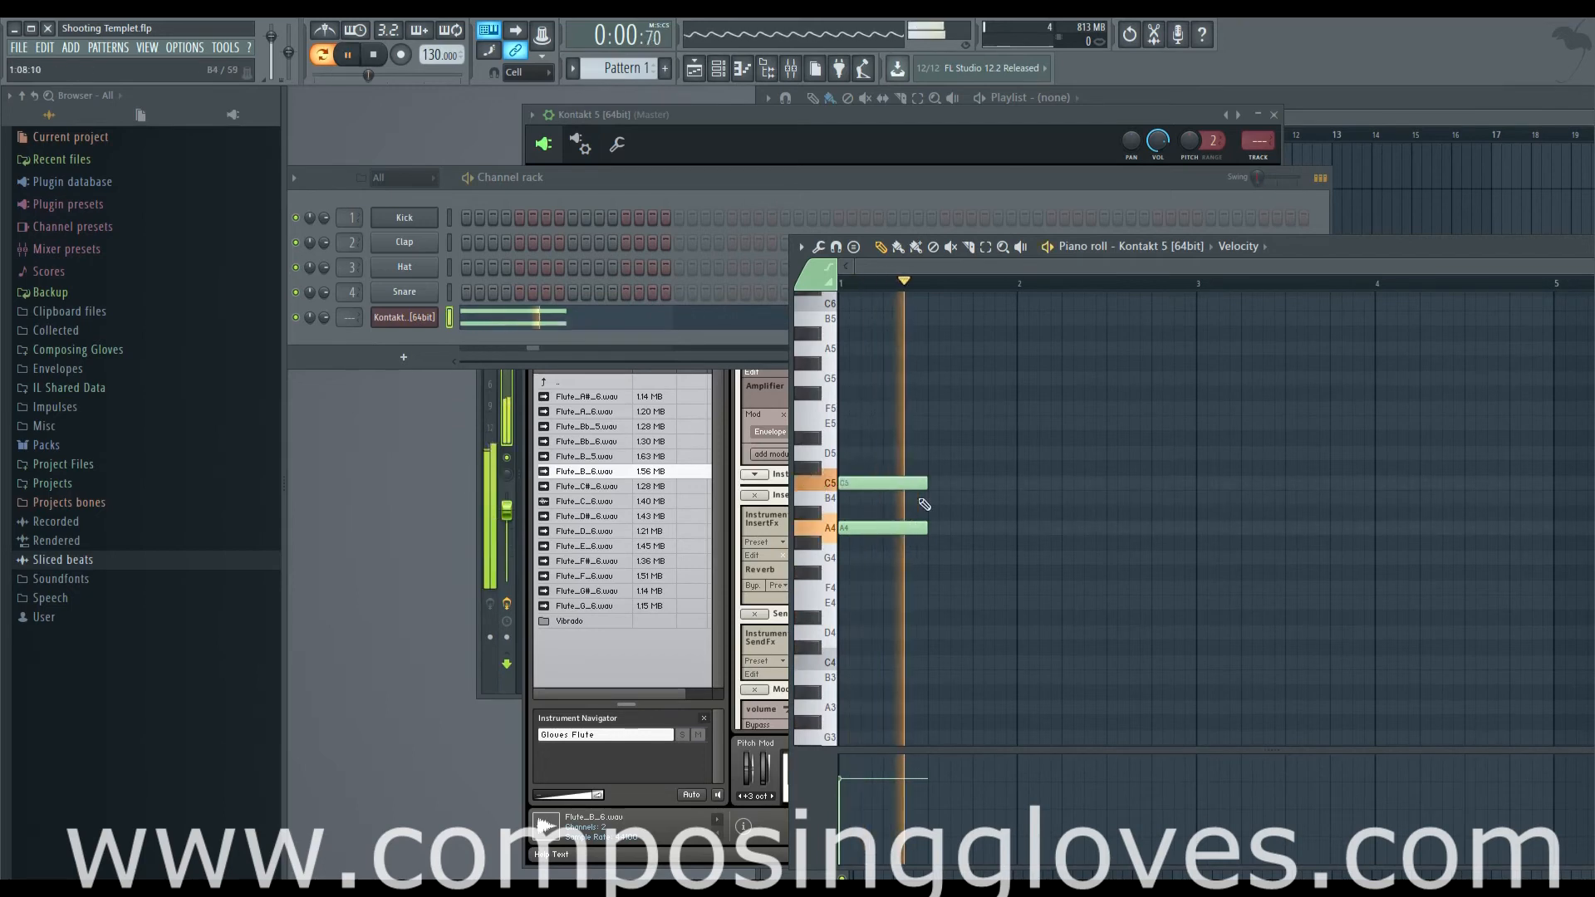
Delete the C5 note, shorten the A4 note to a short hit and restart the looped playback.
right_click(905, 486)
key(space)
drag(918, 529, 860, 529)
key(space)
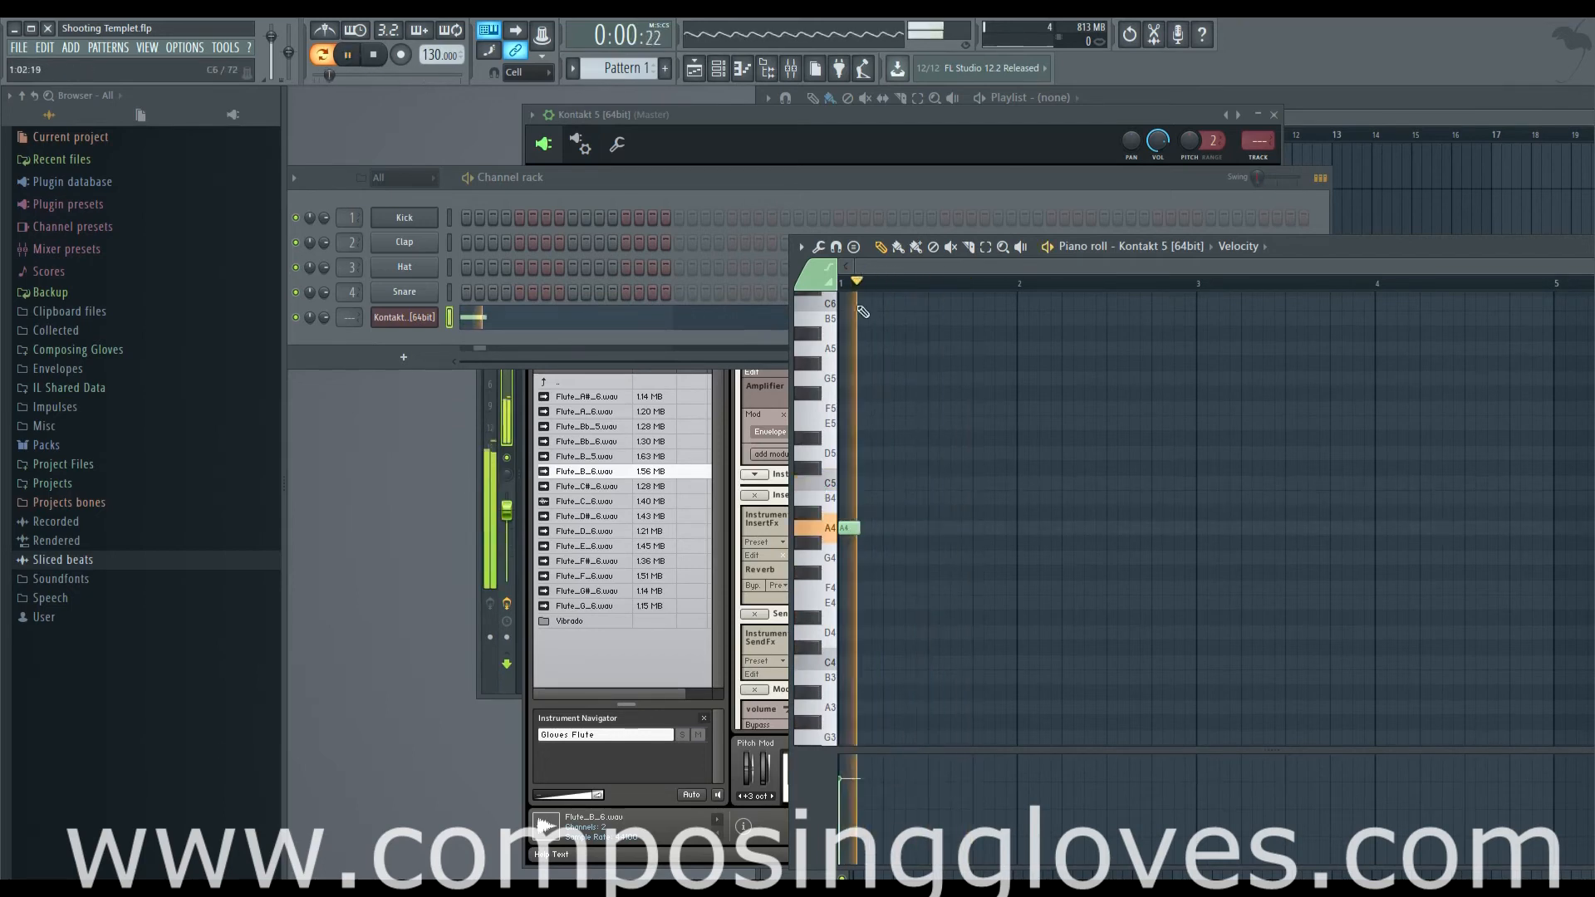
Set the reverb's size to 15.4, colour to 65.8, stereo to 76.6 and pre-delay to 0.76 ms, and lower its wet level.
click(722, 670)
scroll(1267, 619, down, 2)
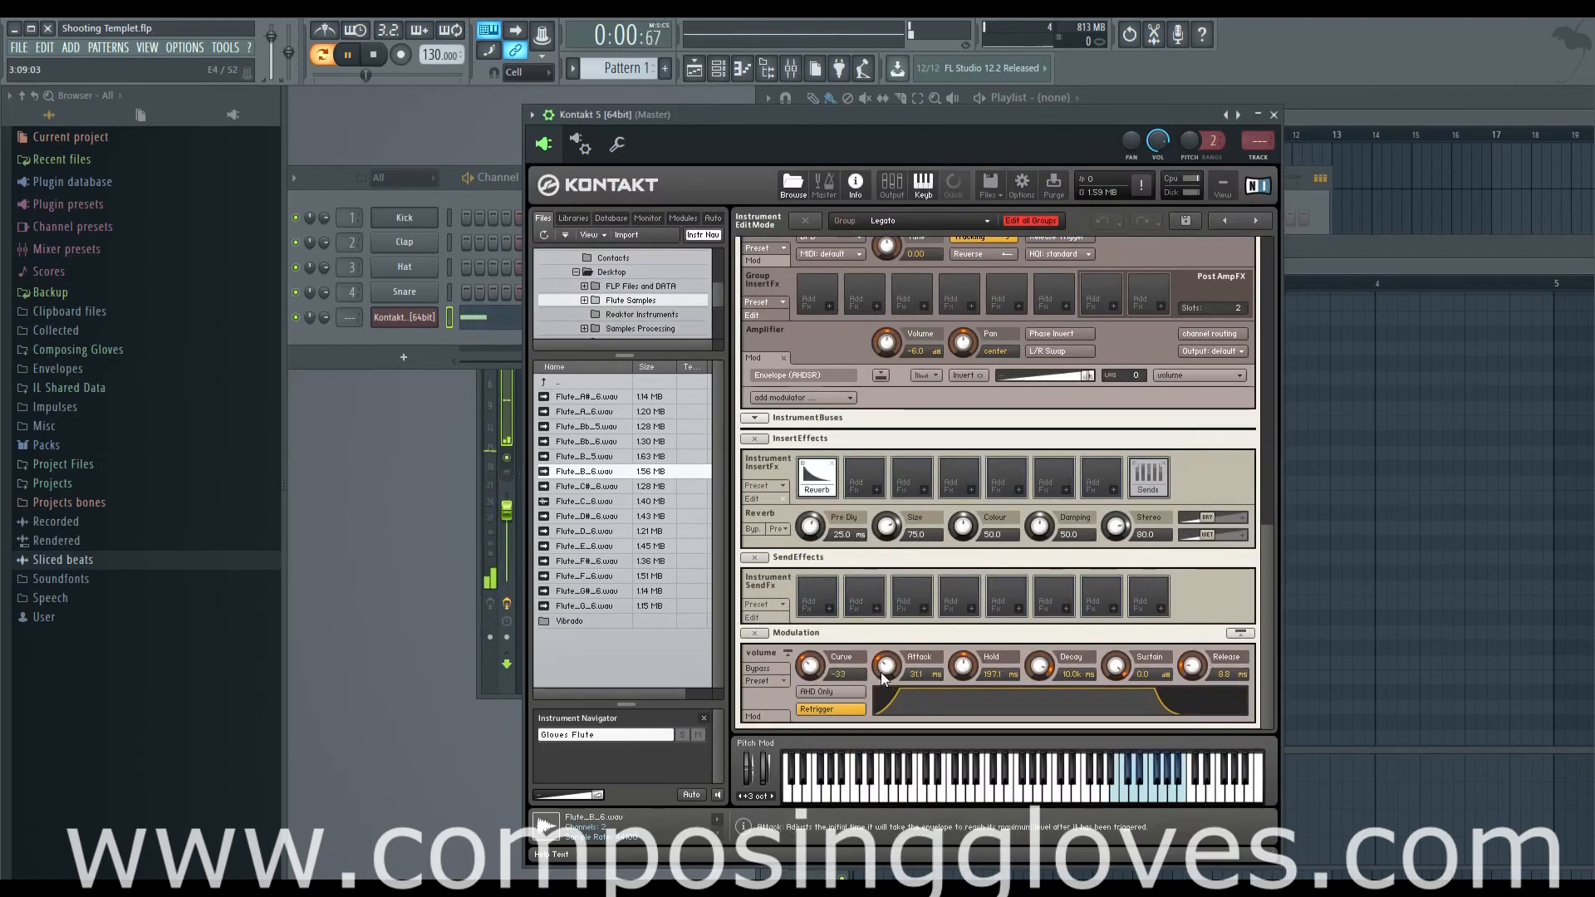
drag(887, 525, 898, 643)
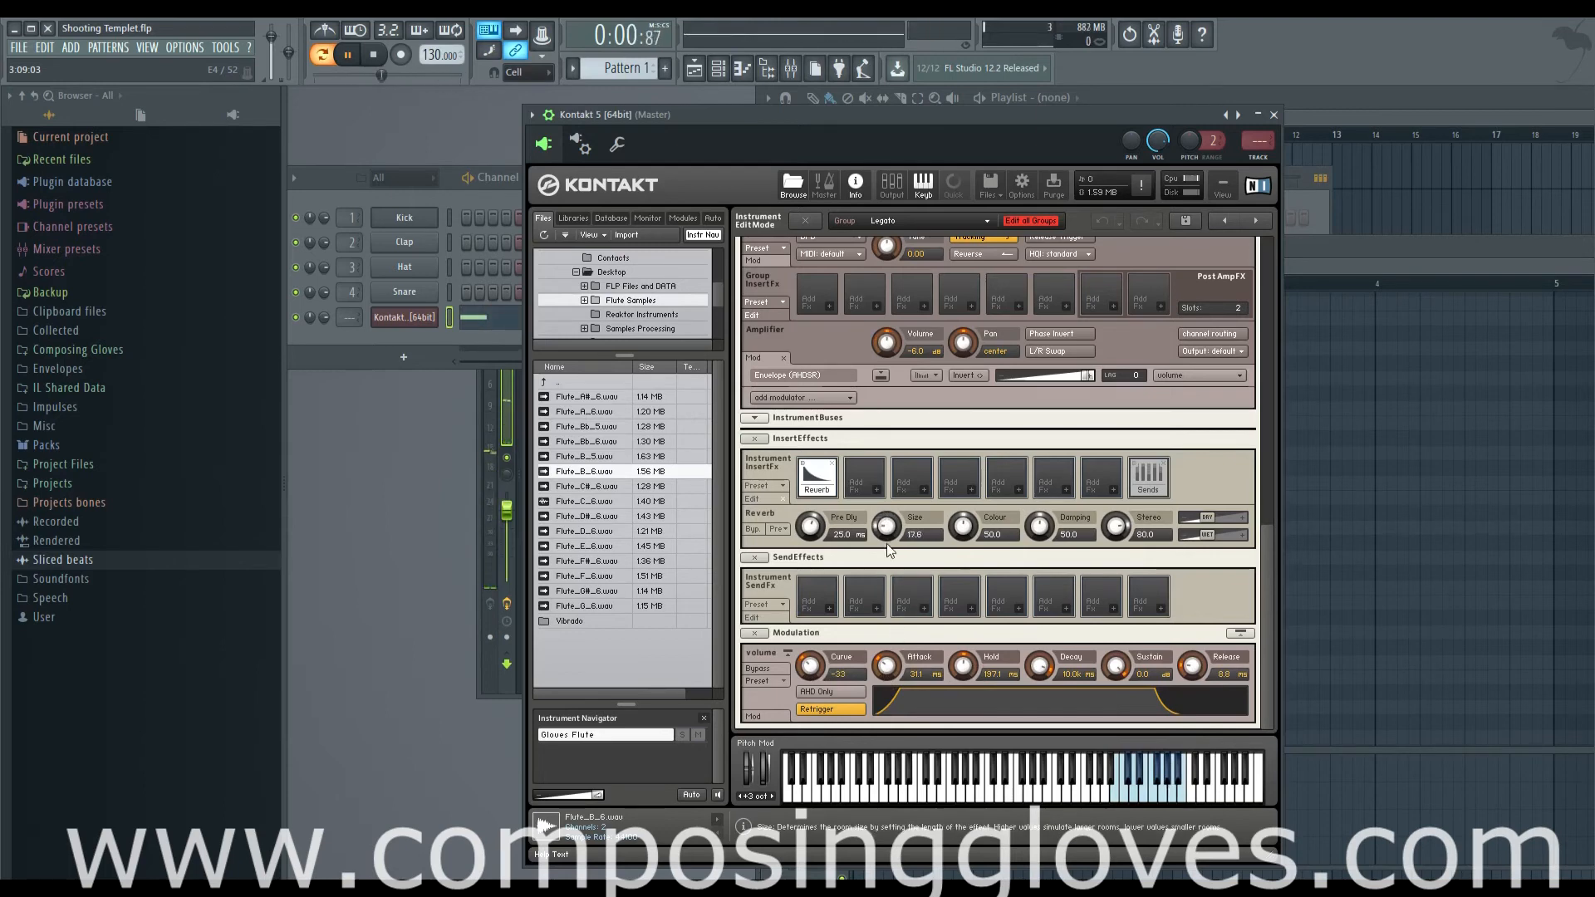
drag(964, 527, 966, 510)
drag(1114, 524, 1116, 530)
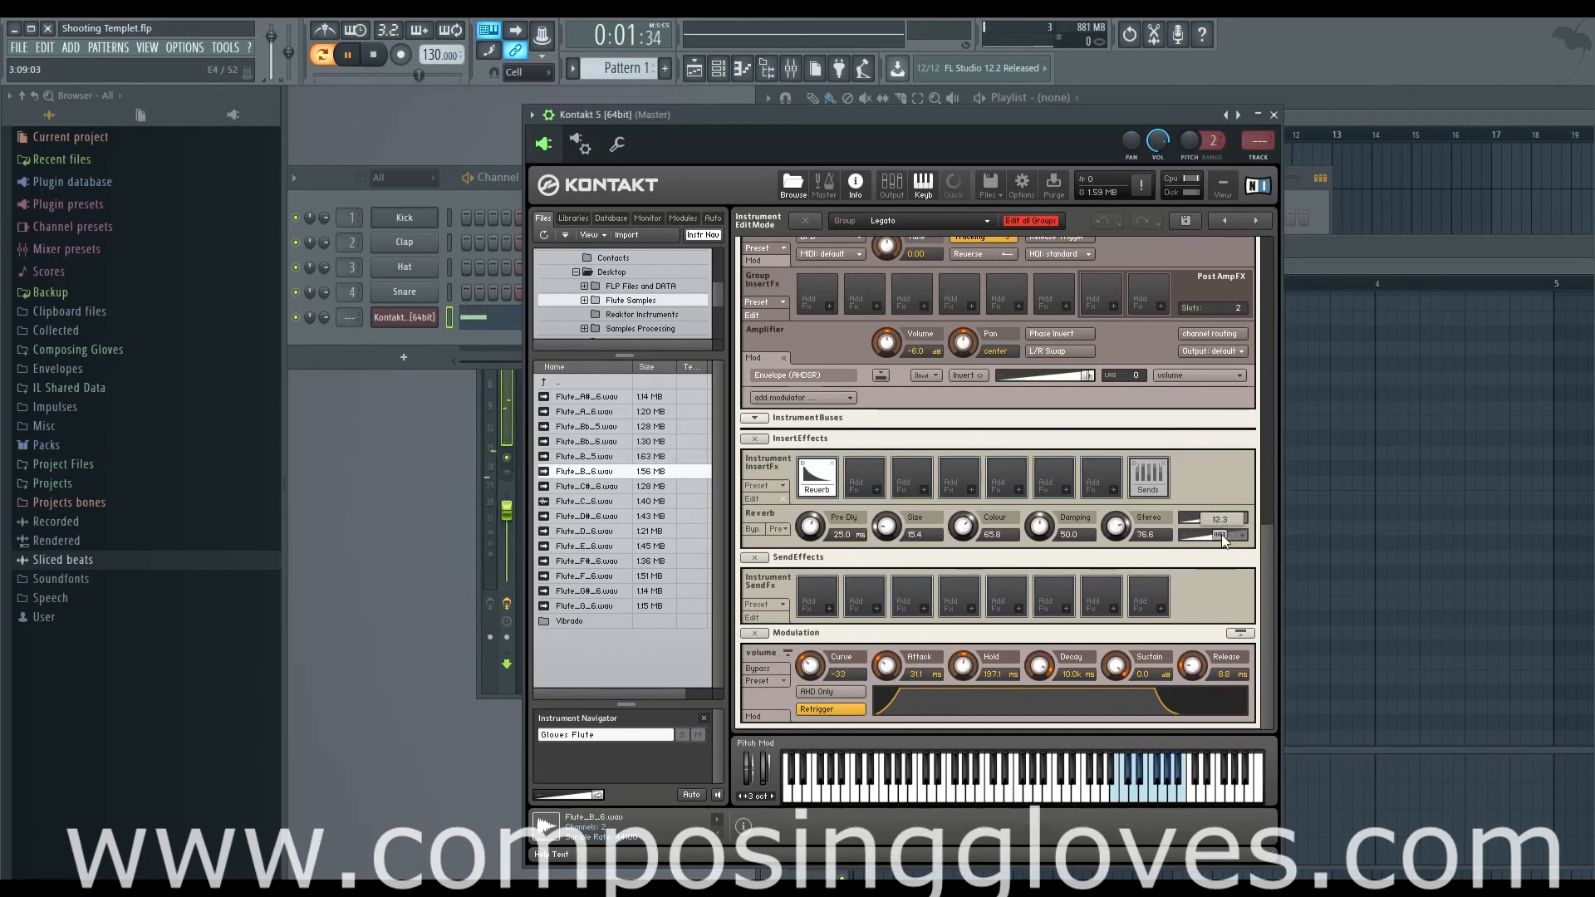
drag(1214, 526, 1199, 538)
drag(810, 526, 812, 581)
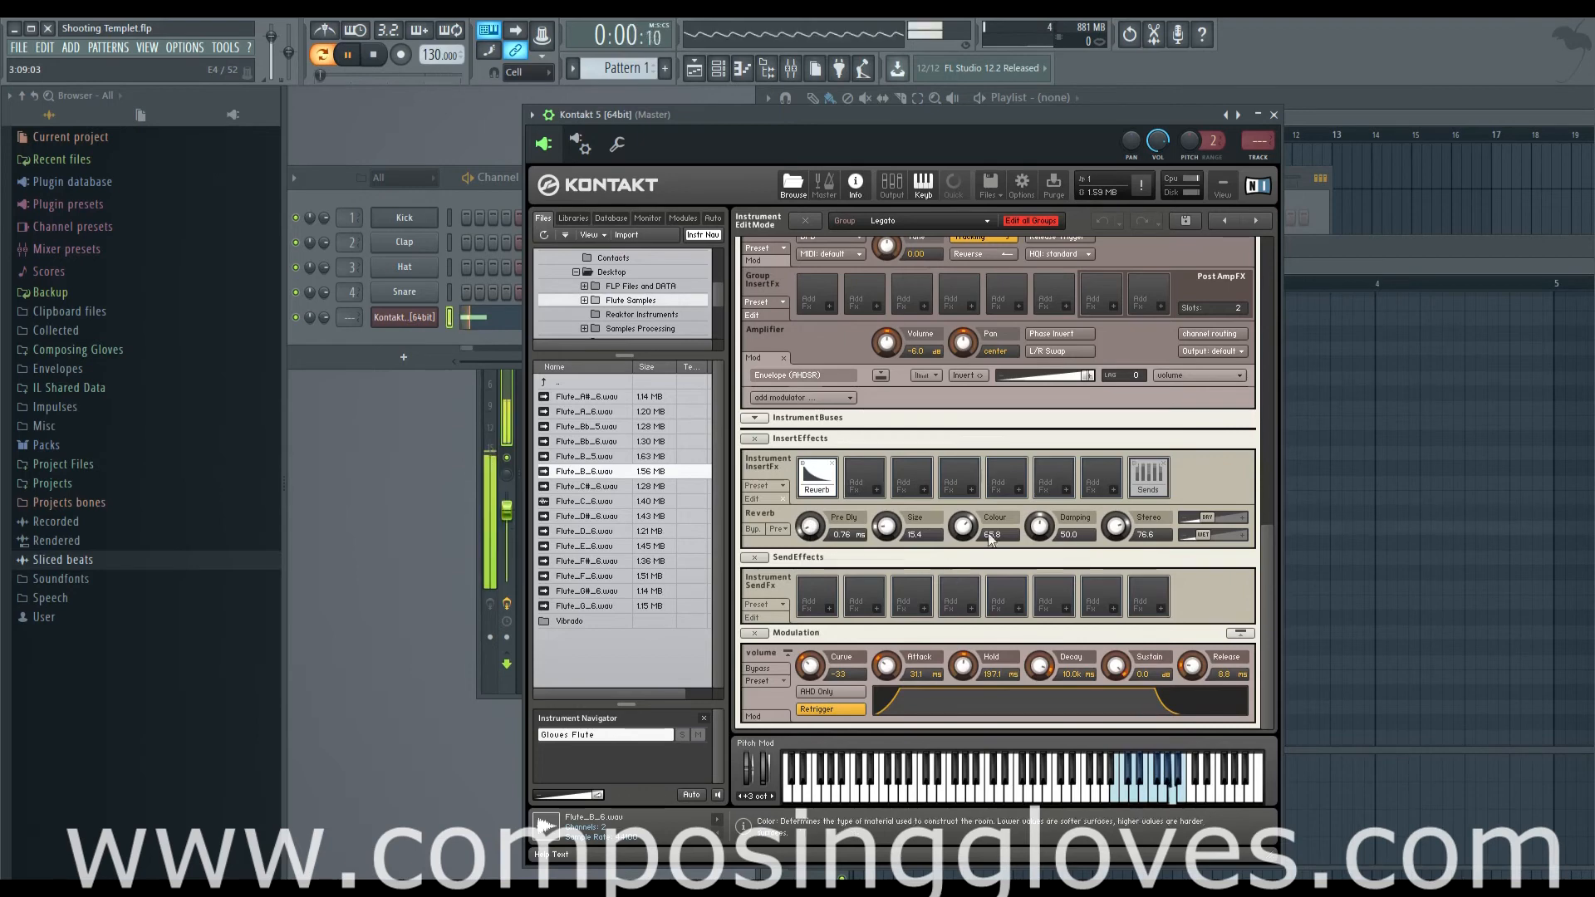
Fine-tune the reverb to size 17.6, colour 69.7, damping 51.3 and stereo 77.8, and stop playback.
drag(1114, 534, 1114, 532)
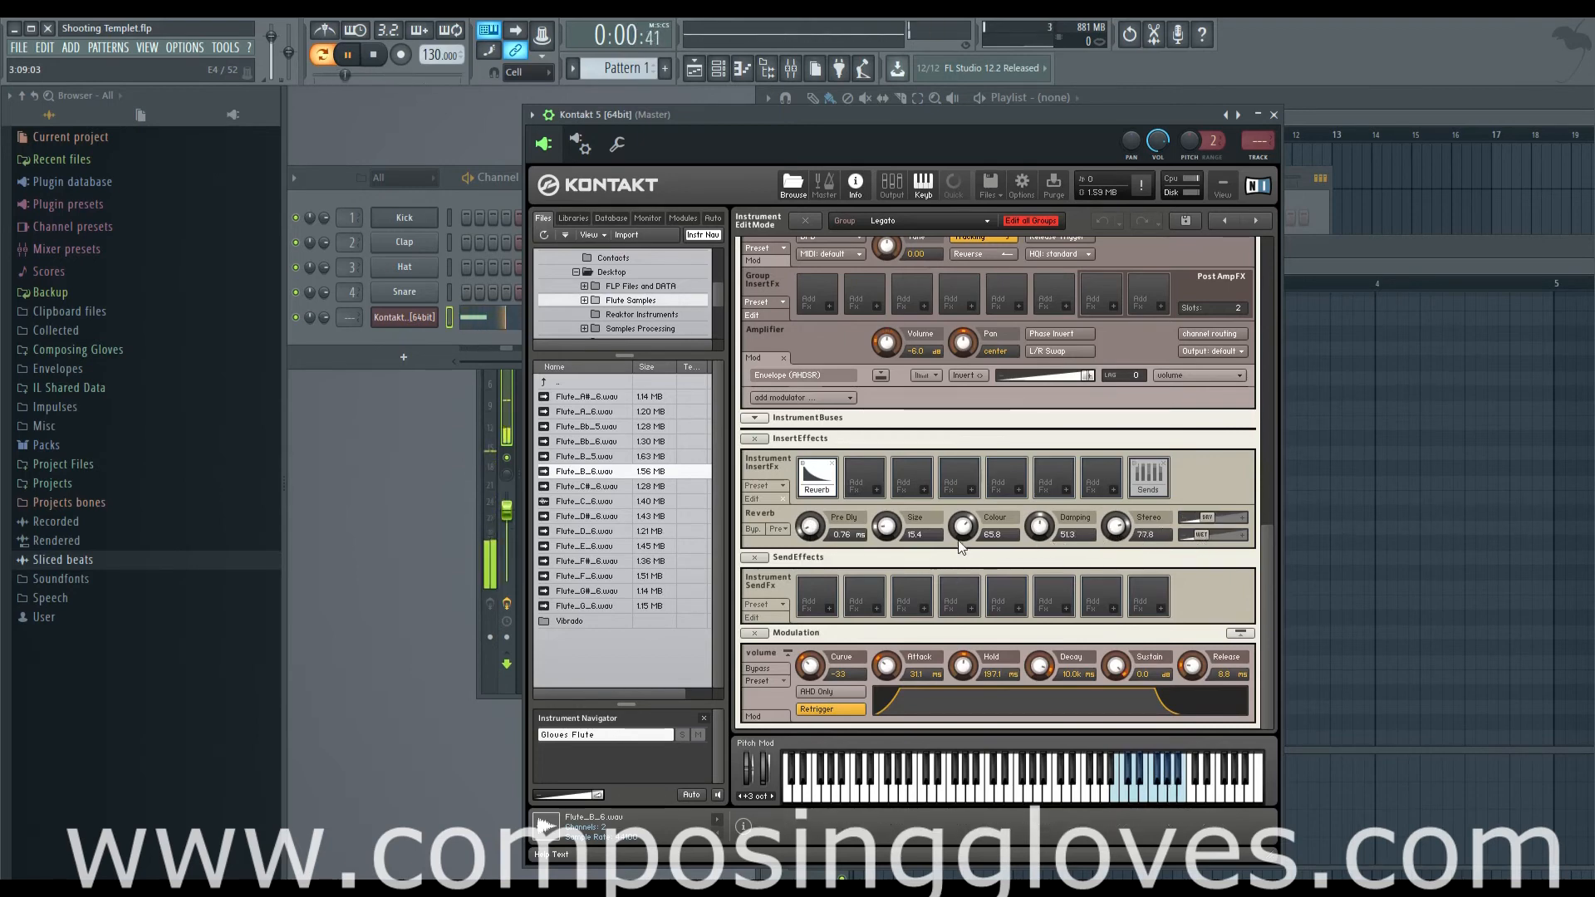
drag(964, 535, 887, 529)
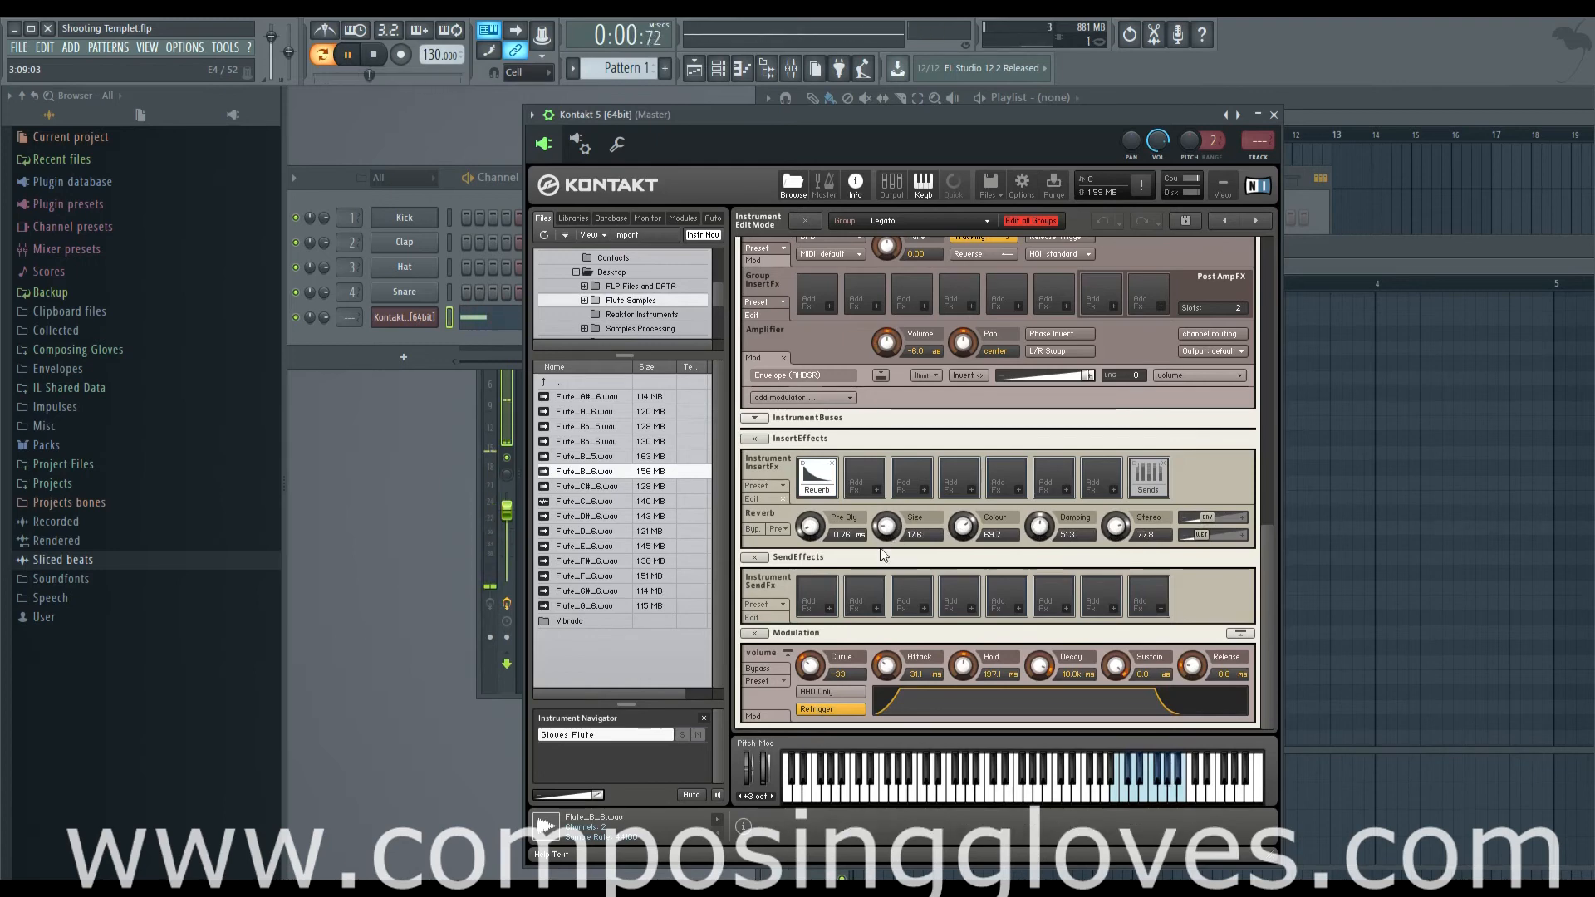
key(space)
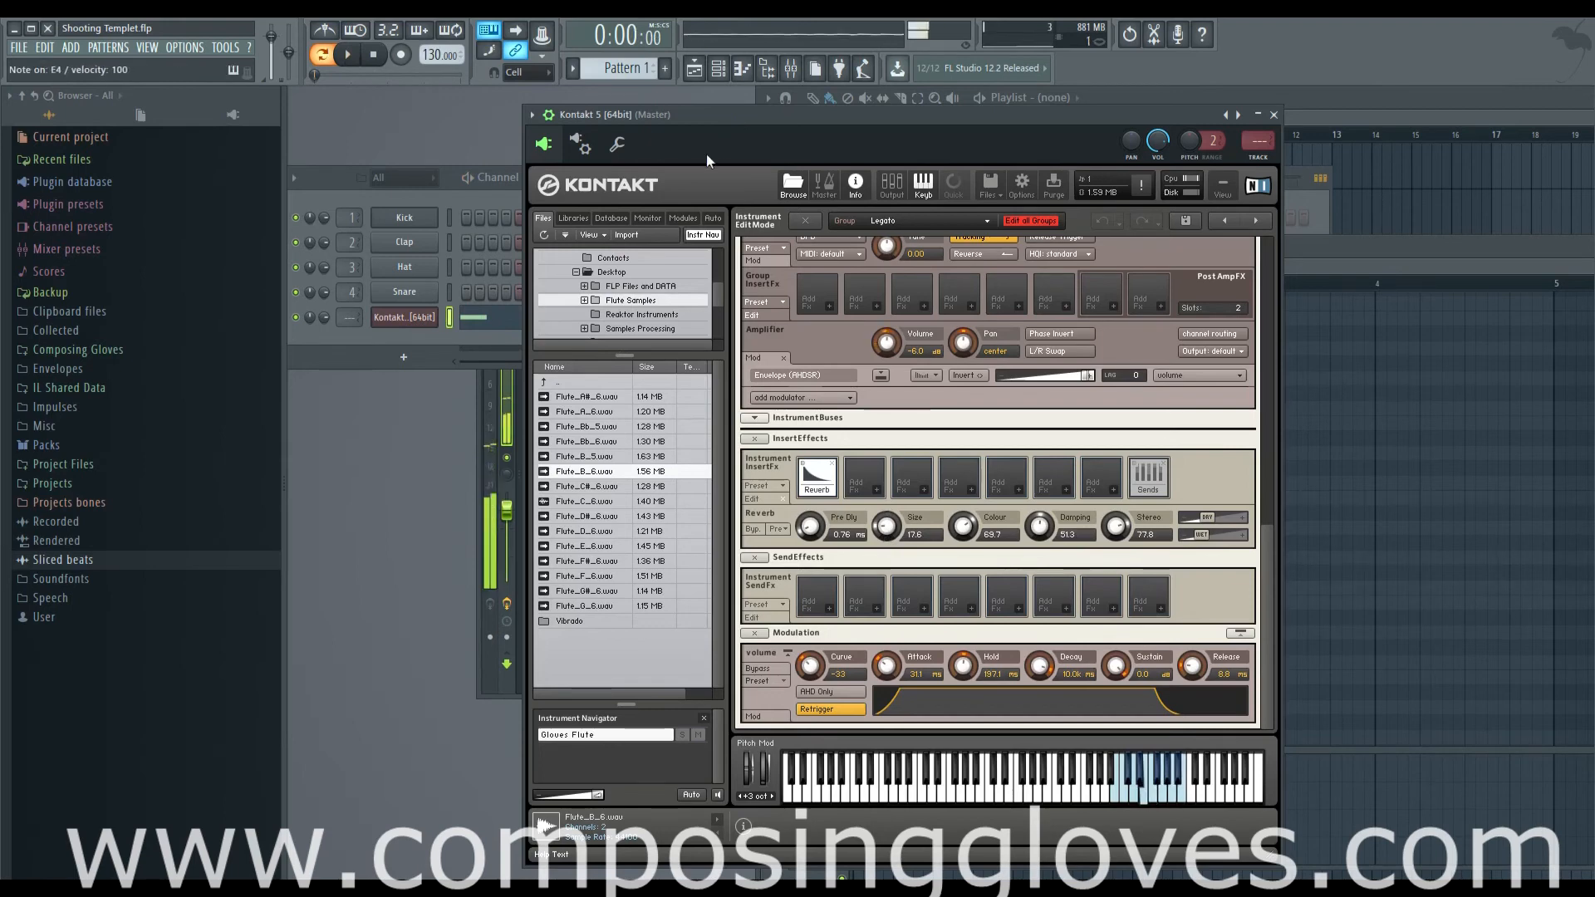
Play a few test notes from the computer keyboard to hear the reverb settings.
key(v)
key(v)
key(c)
key(x)
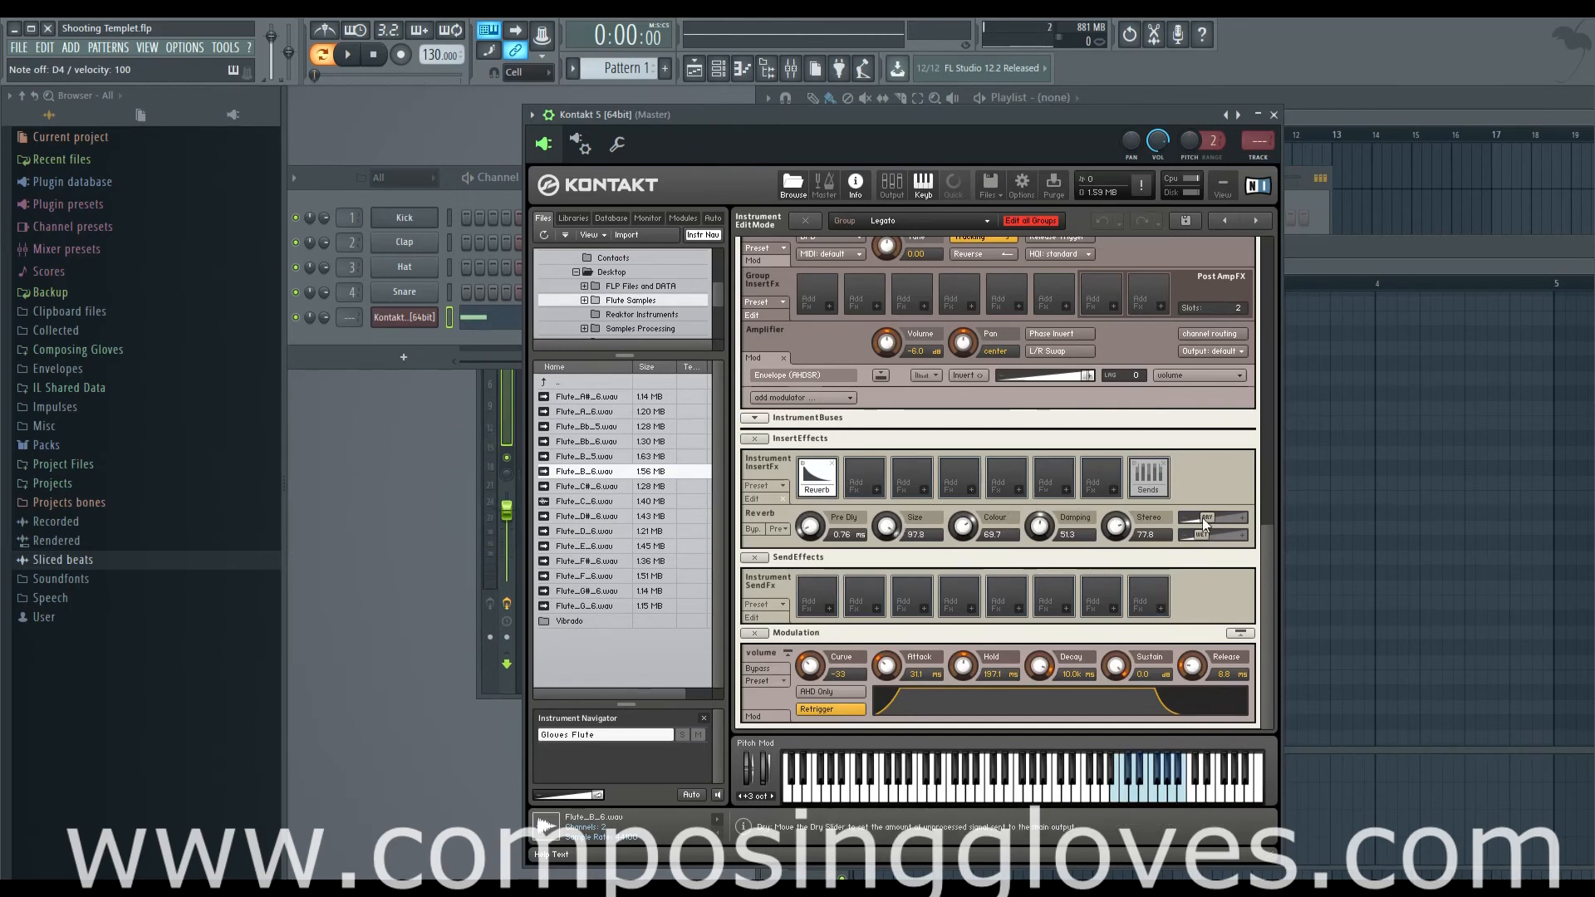
Try a much larger reverb with size 97.8 and a raised wet level, playing a test note.
drag(1204, 535, 1250, 539)
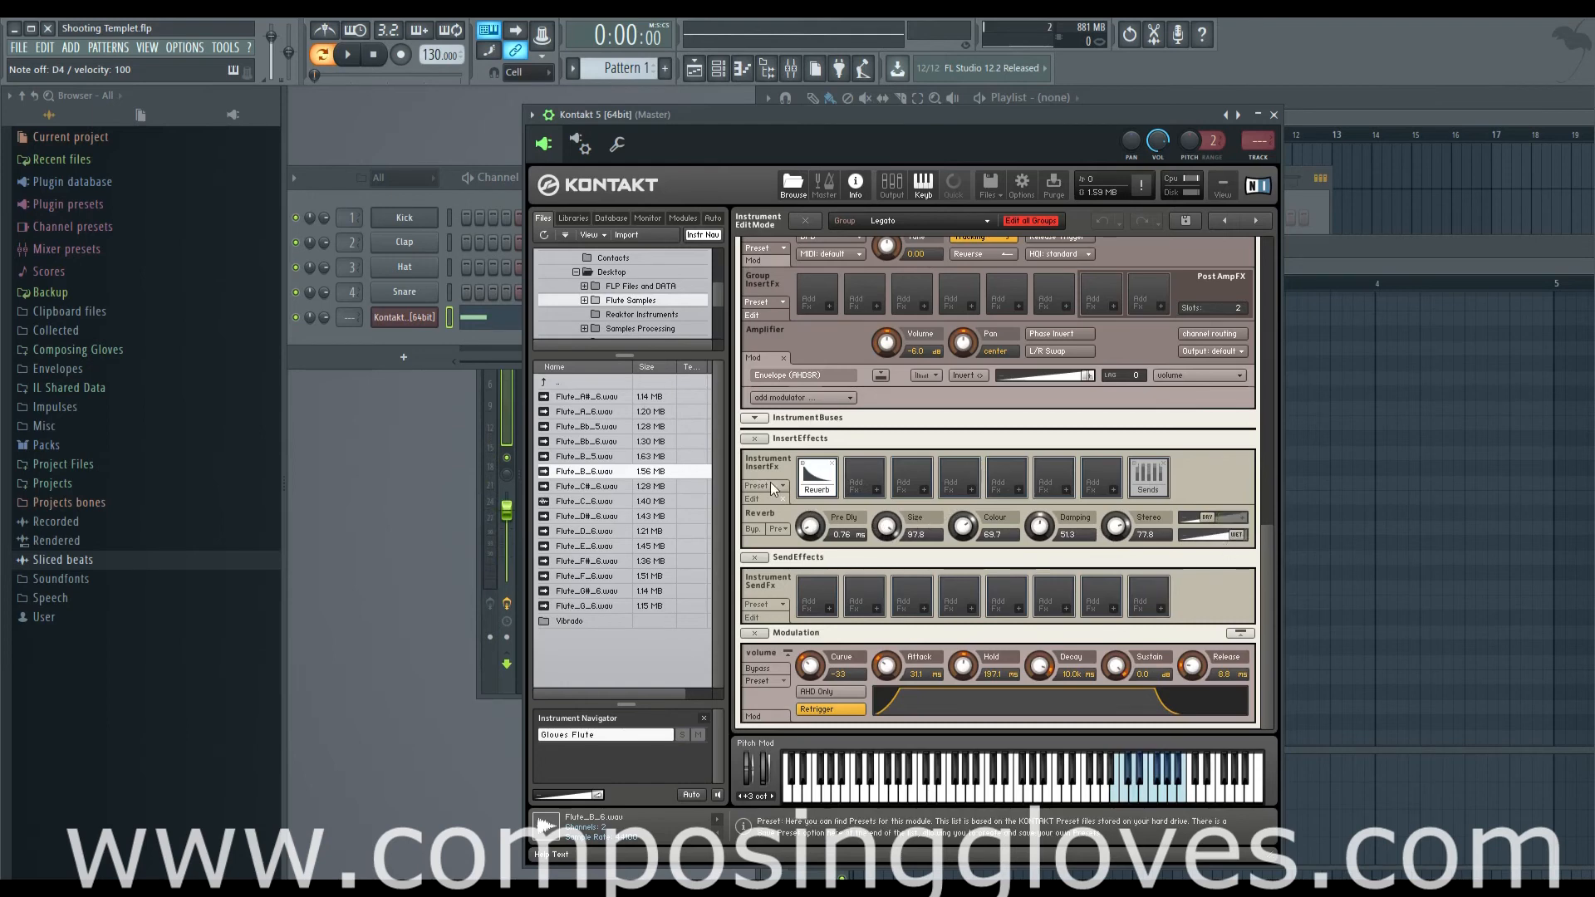
key(n)
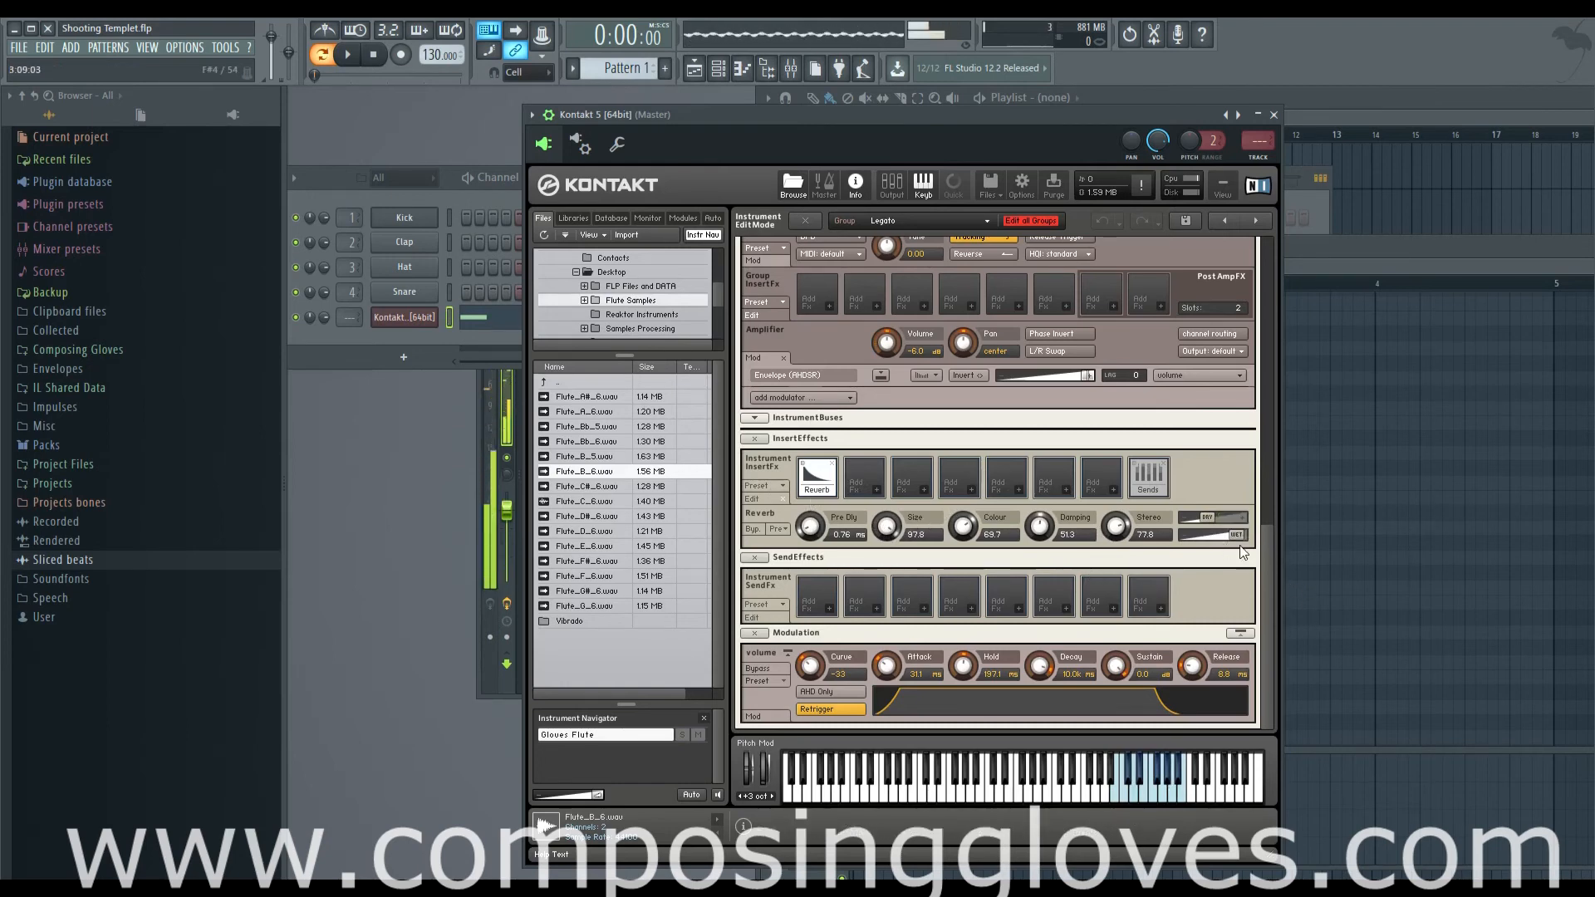
drag(1235, 535, 1223, 534)
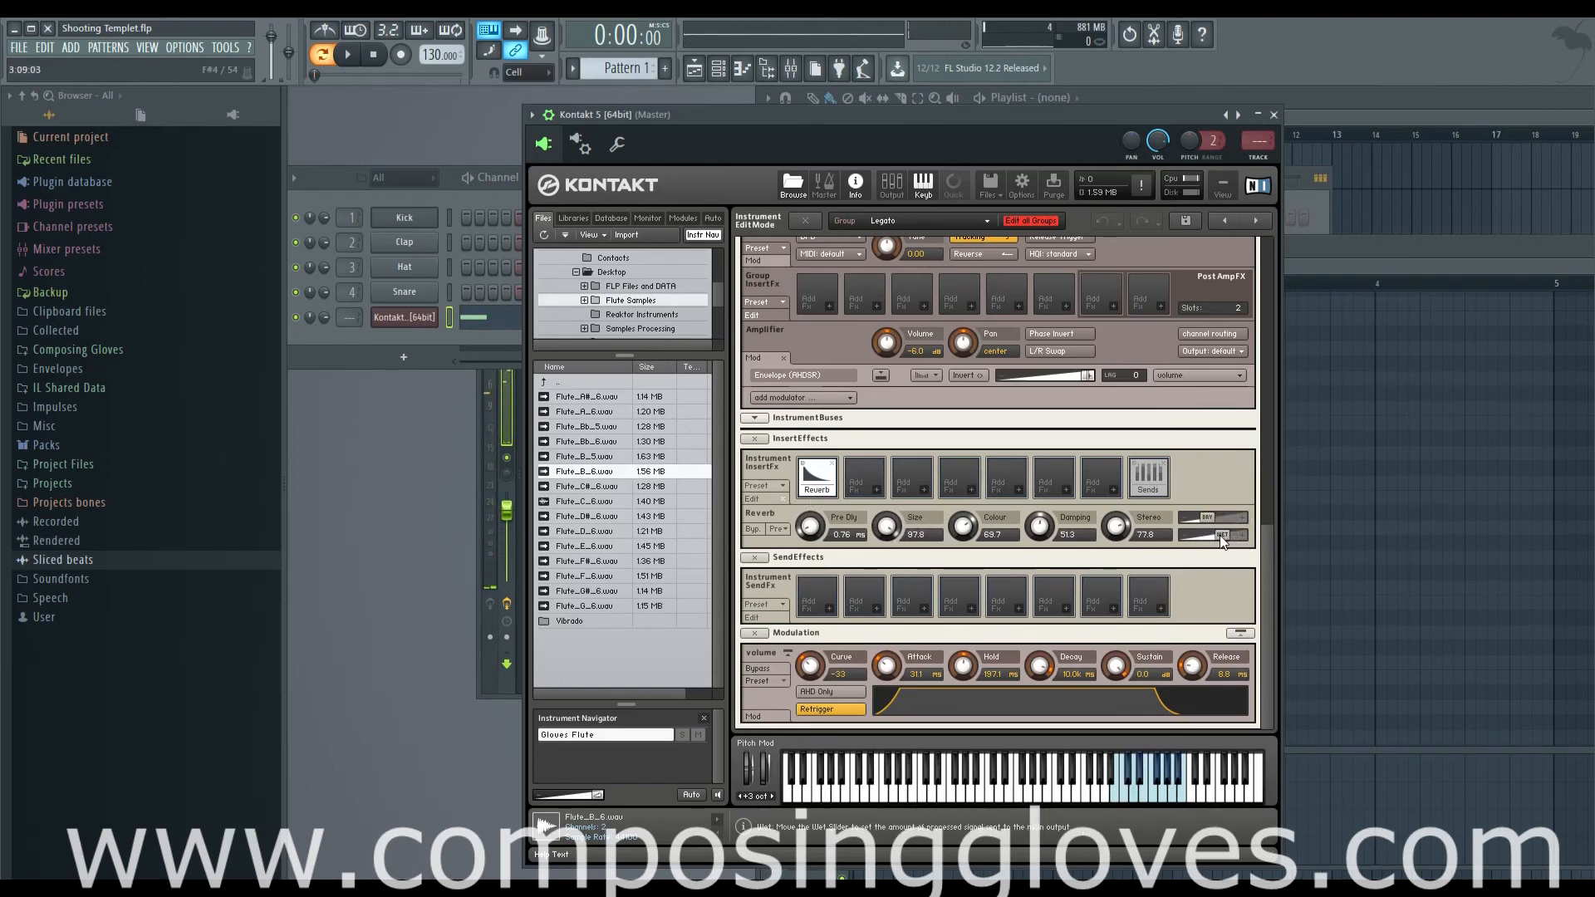
Play a short flute melody from the computer keyboard to audition the large reverb.
key(x)
key(m)
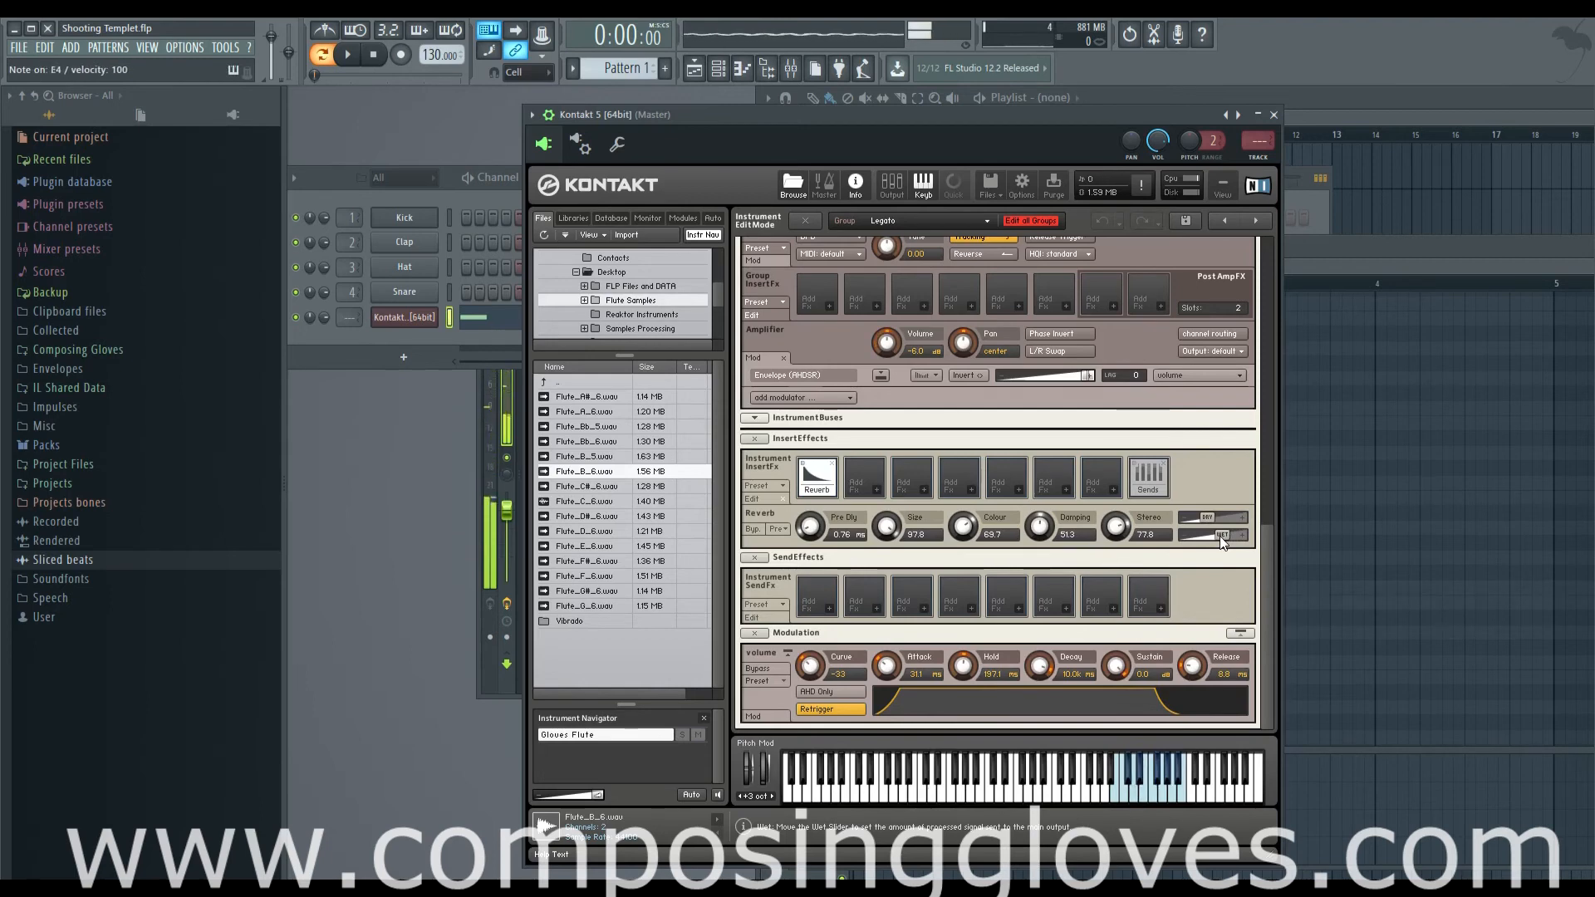
key(n)
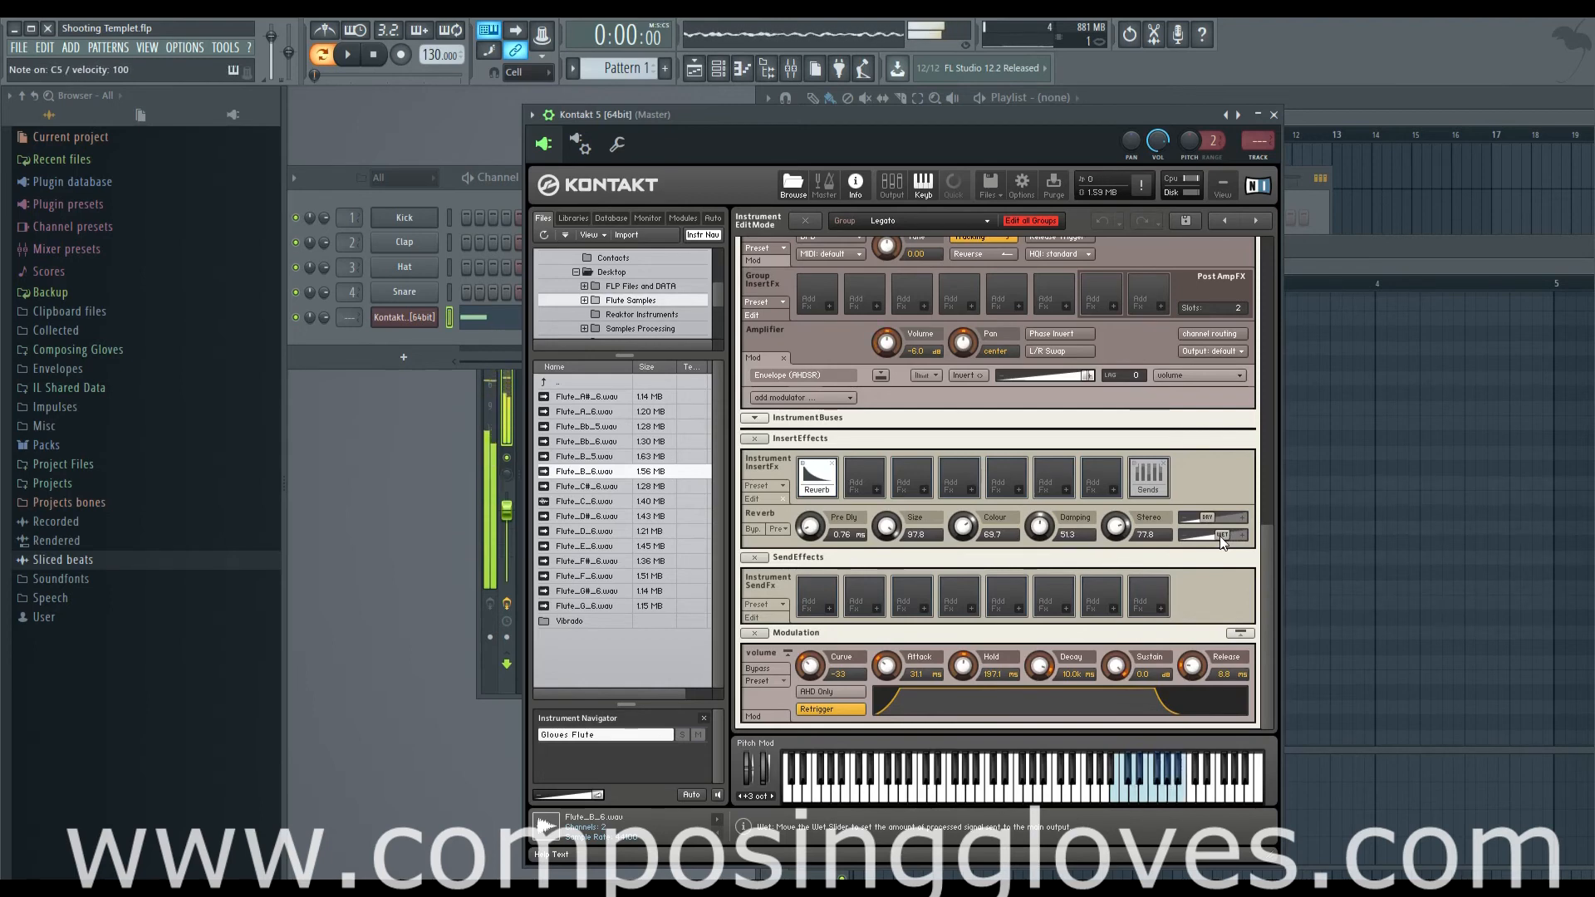
key(b)
key(c)
key(c)
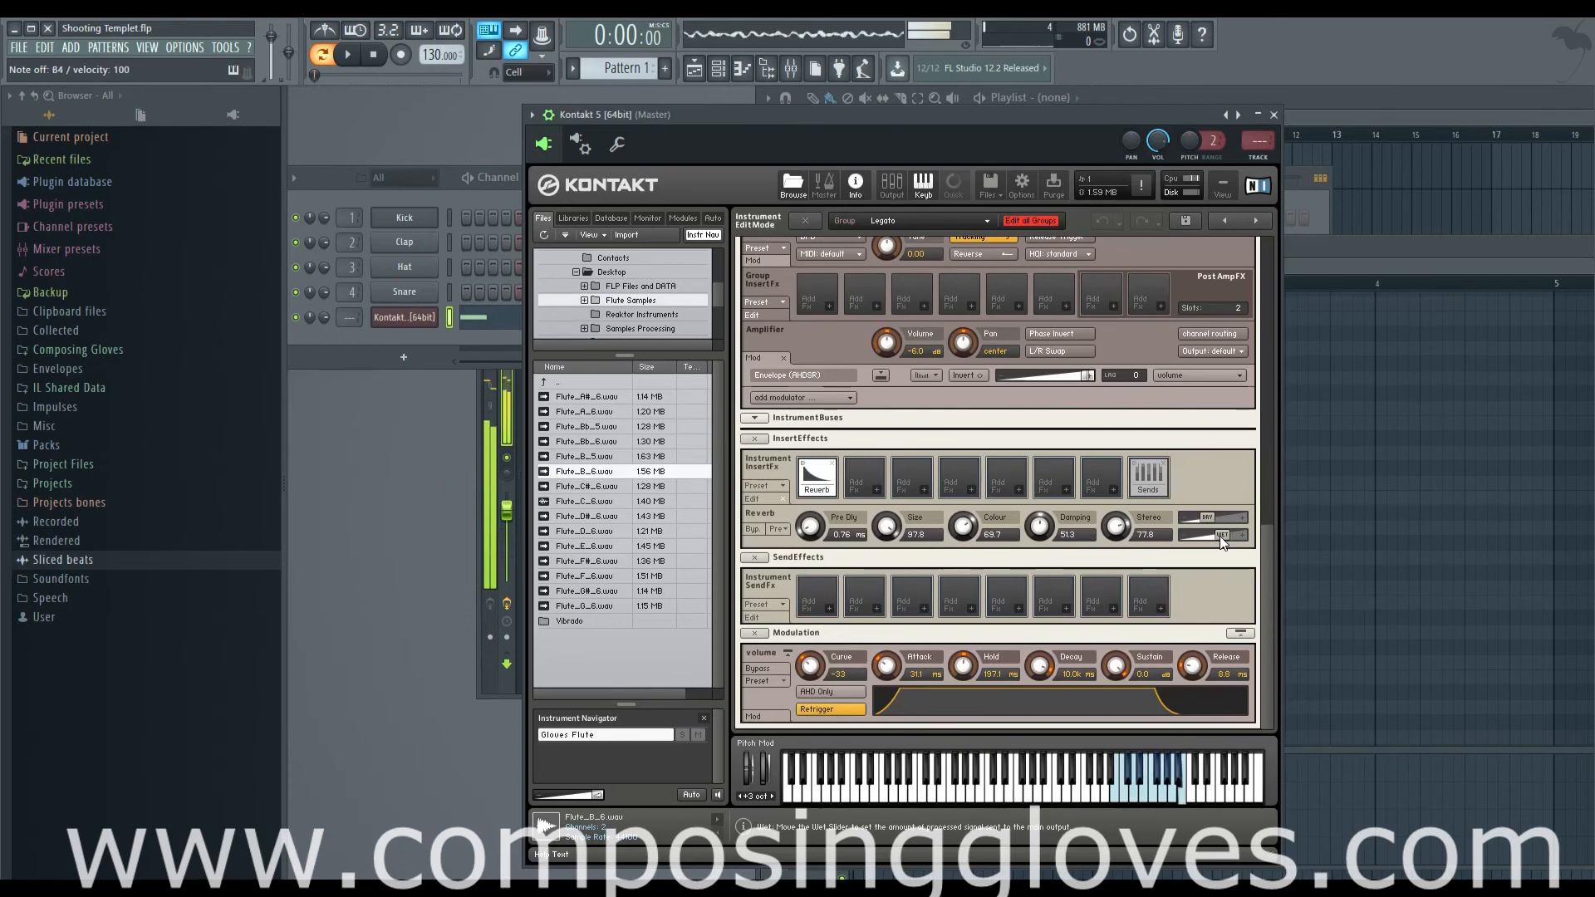
key(m)
key(n)
key(b)
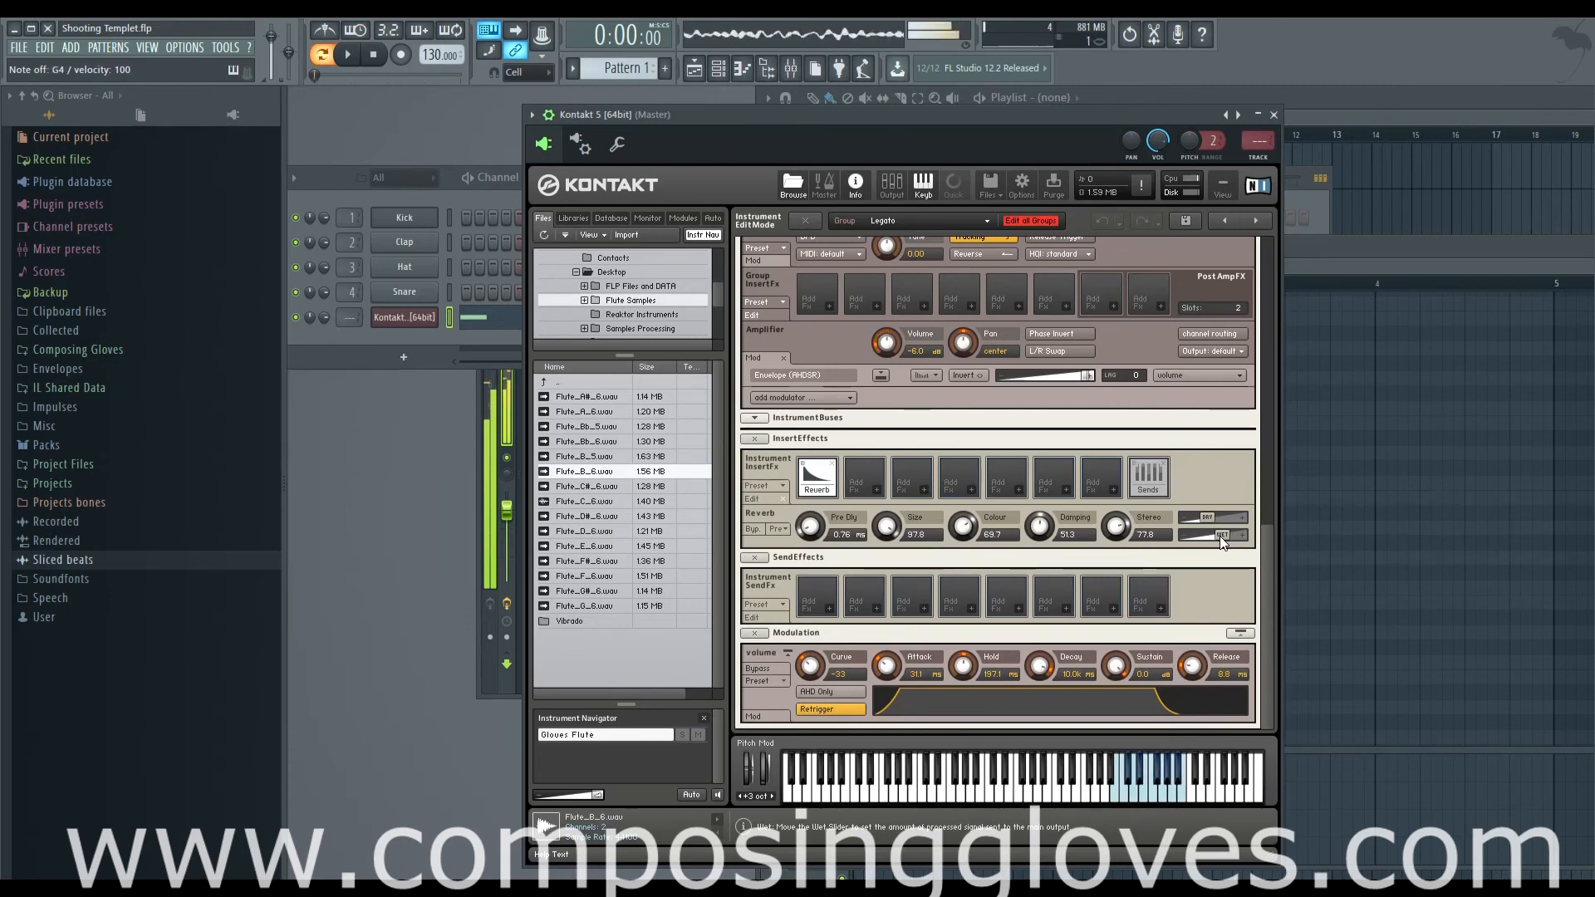
key(n)
key(b)
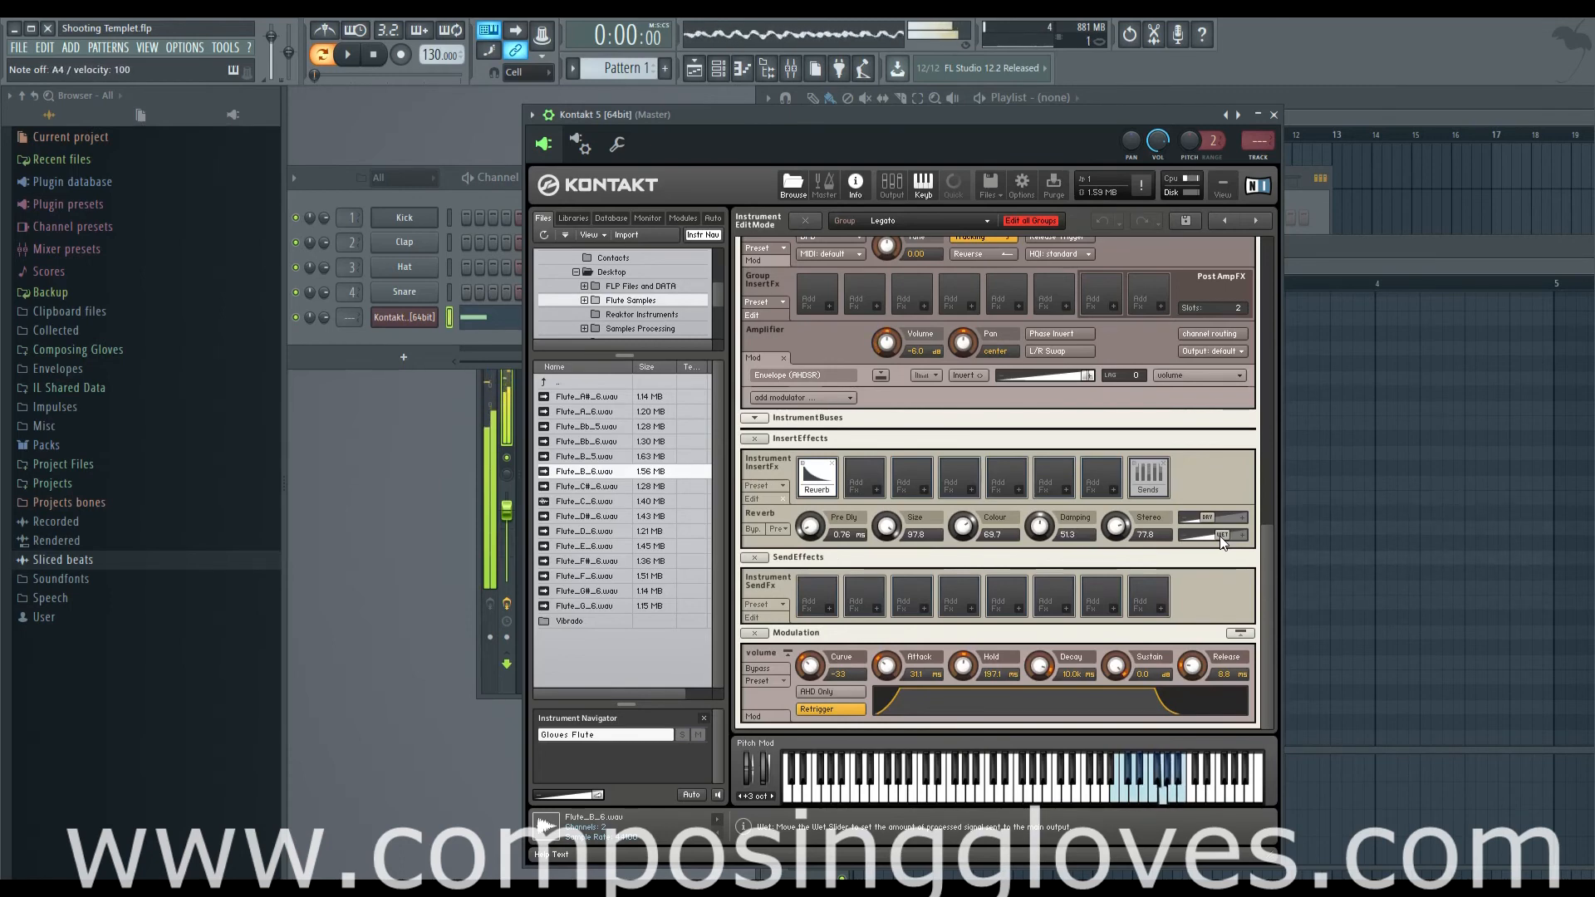
Lower the reverb's wet level and set its size to 15.0.
drag(1225, 536, 1203, 540)
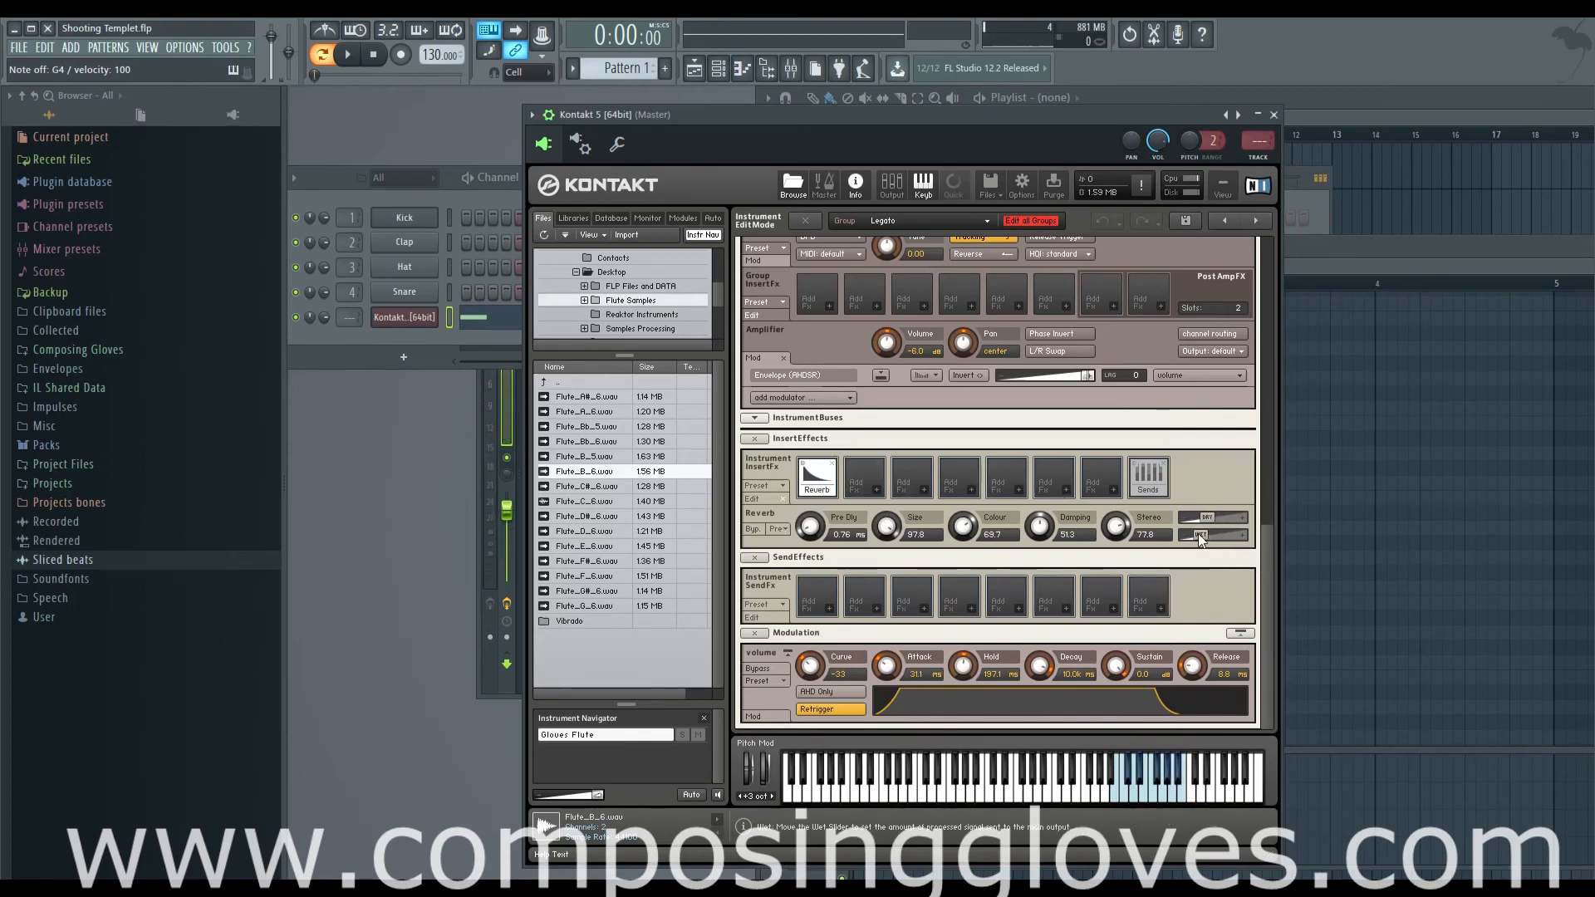
drag(908, 669, 910, 683)
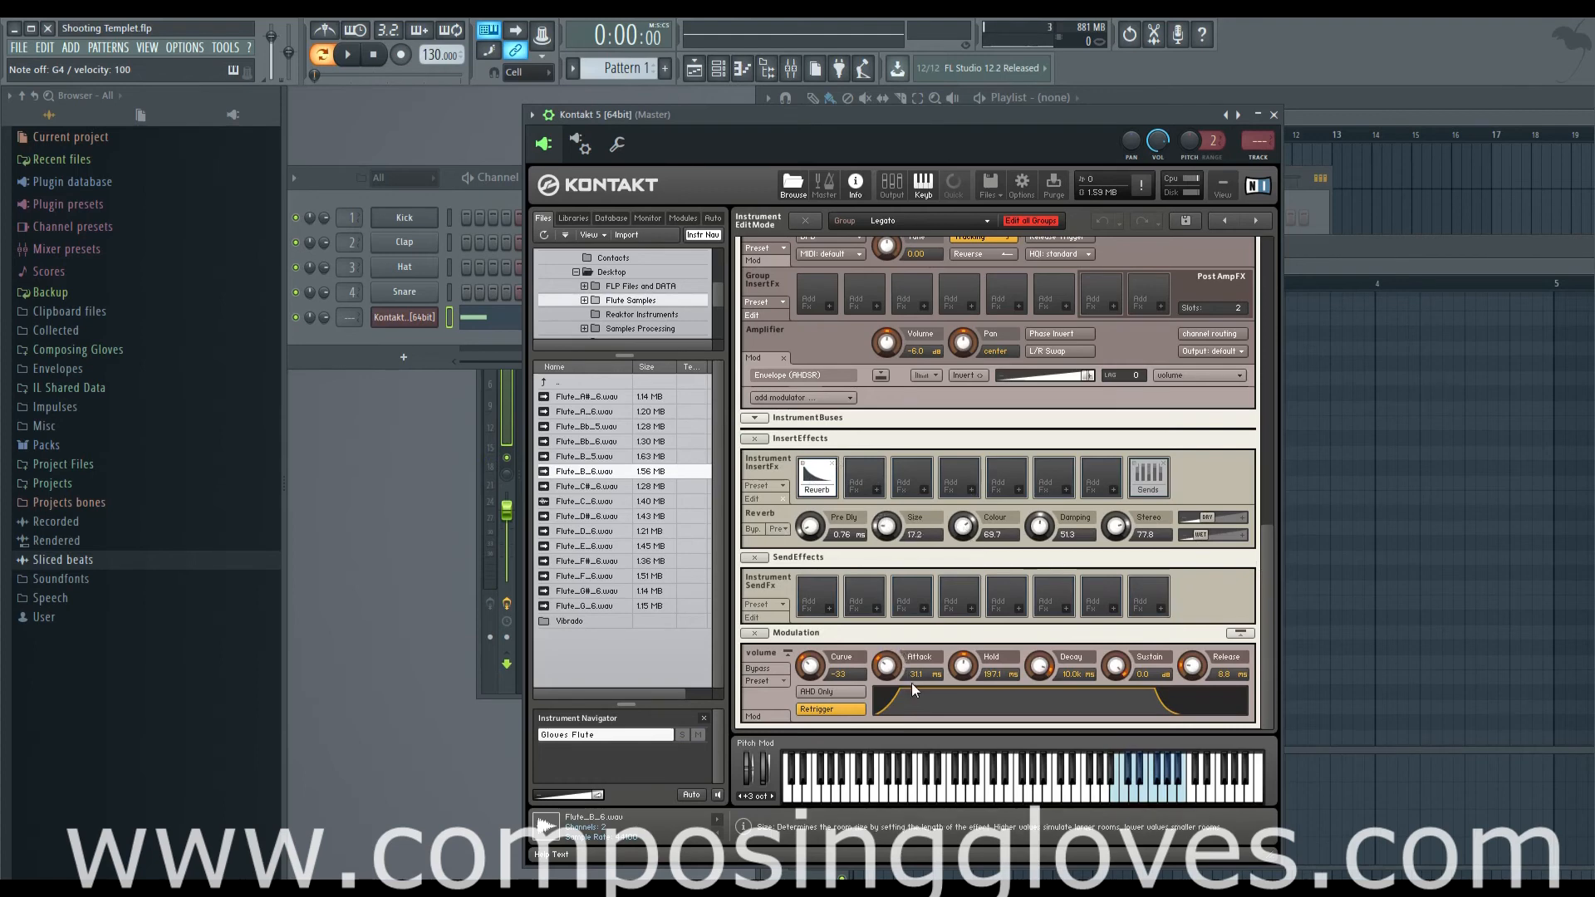
drag(894, 543, 896, 545)
scroll(1267, 614, up, 3)
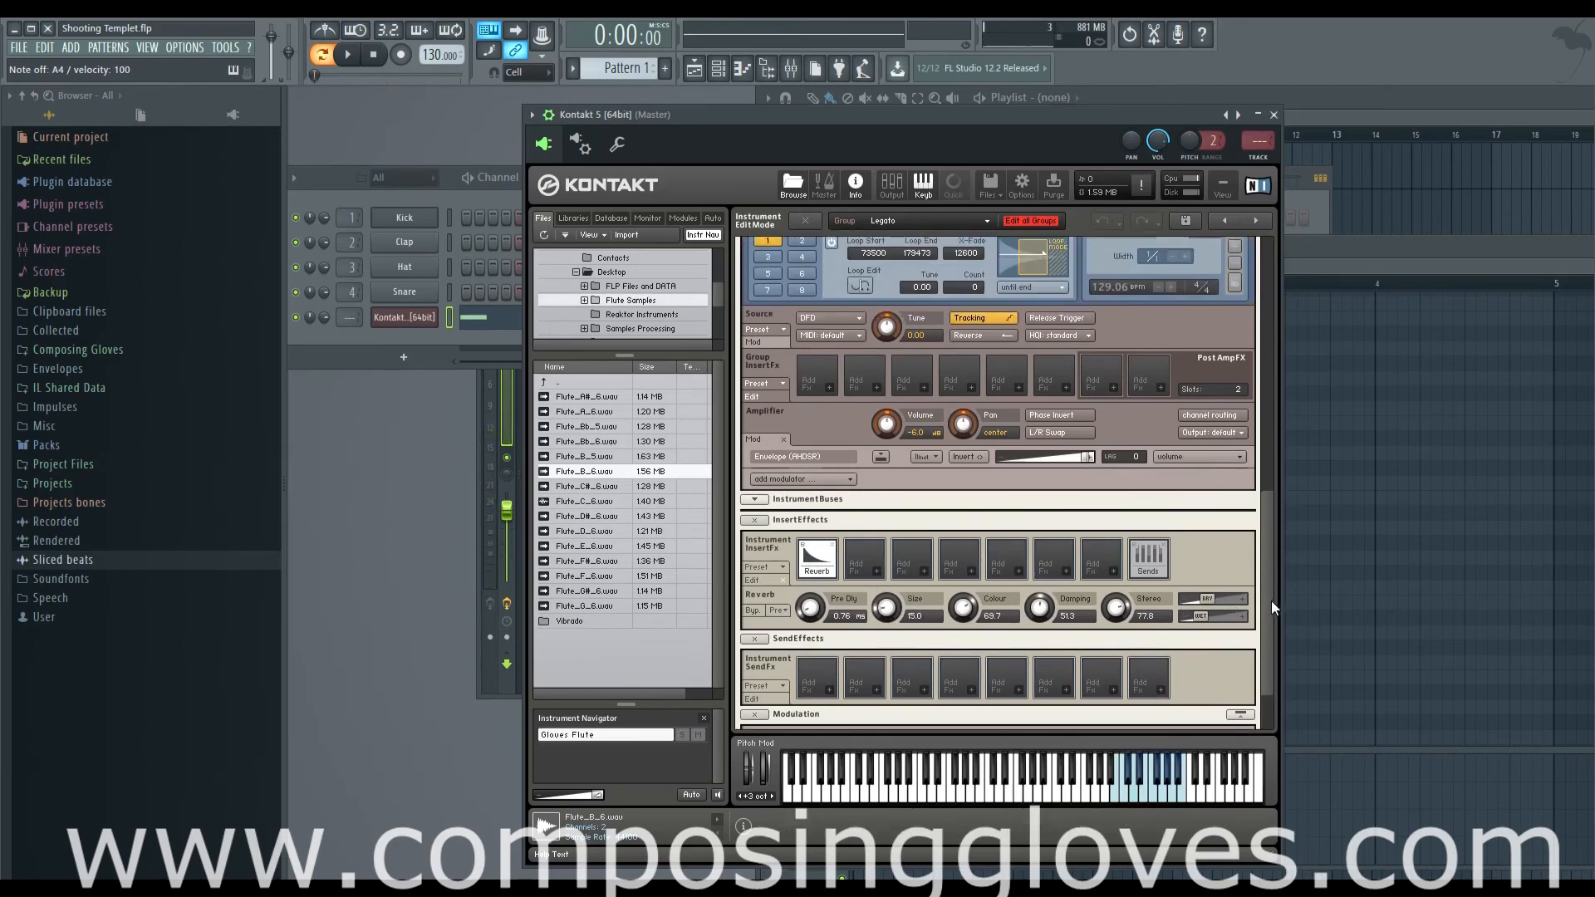
drag(1270, 601, 1270, 353)
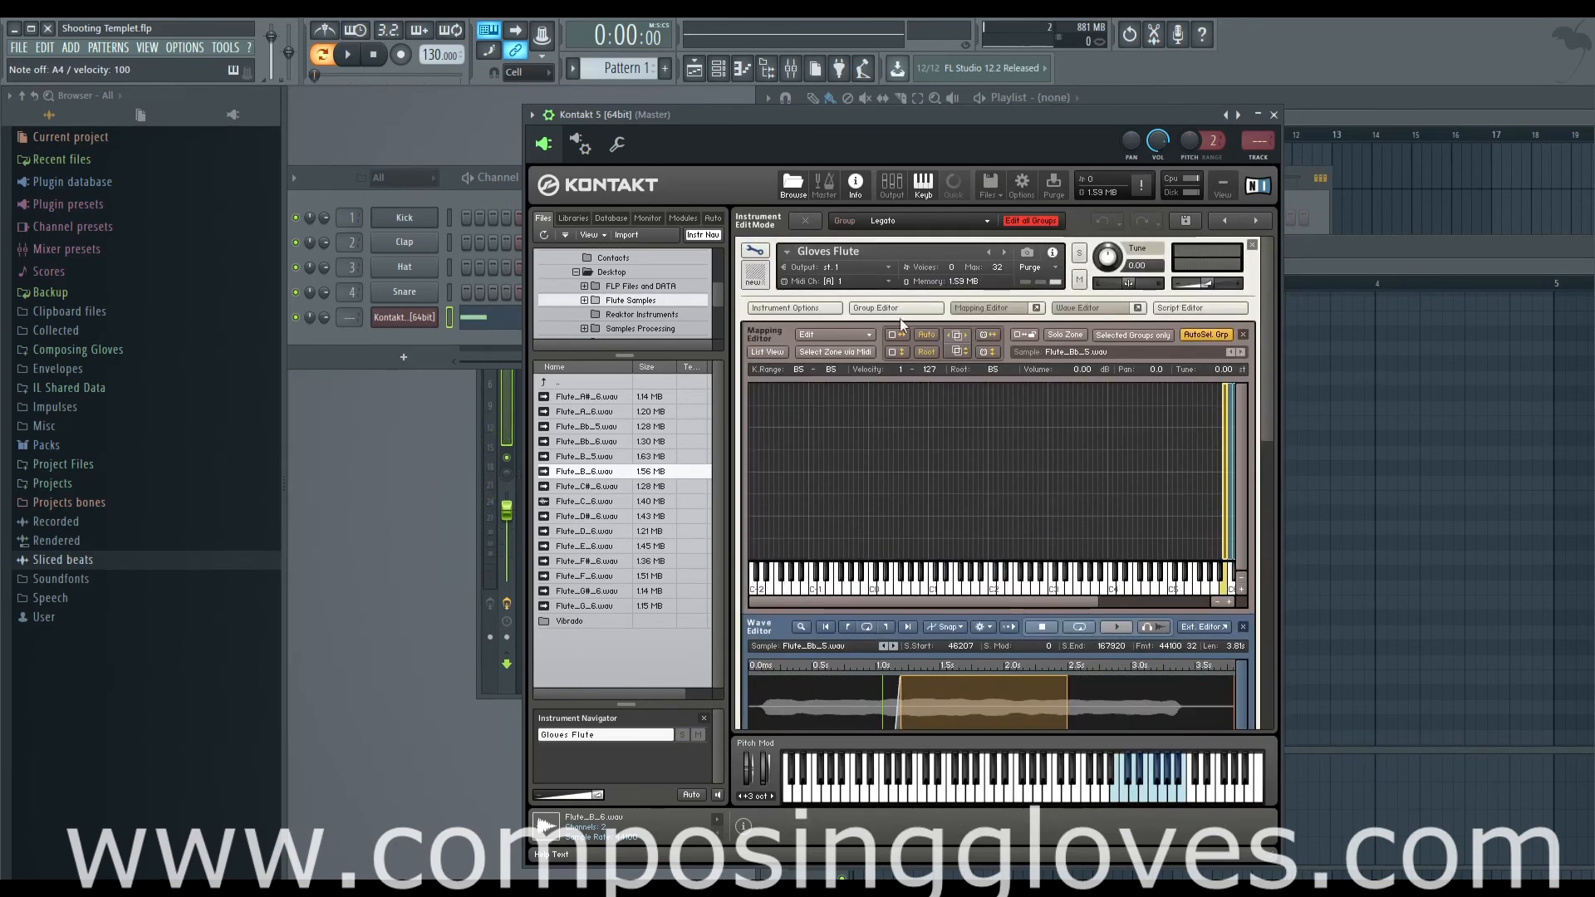
click(785, 308)
click(686, 235)
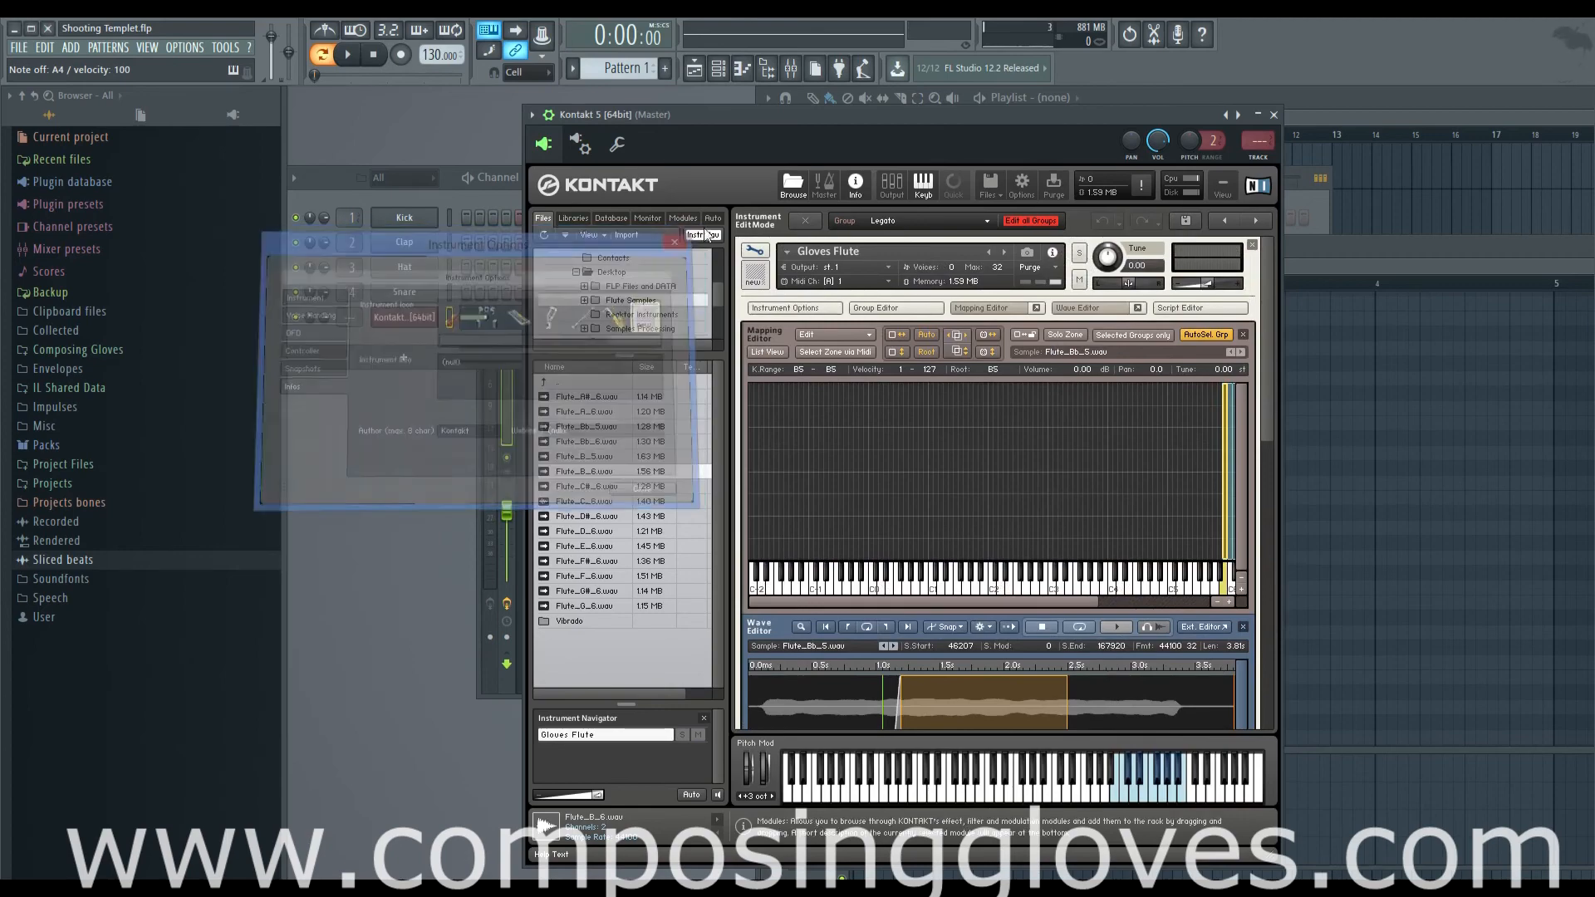
click(755, 251)
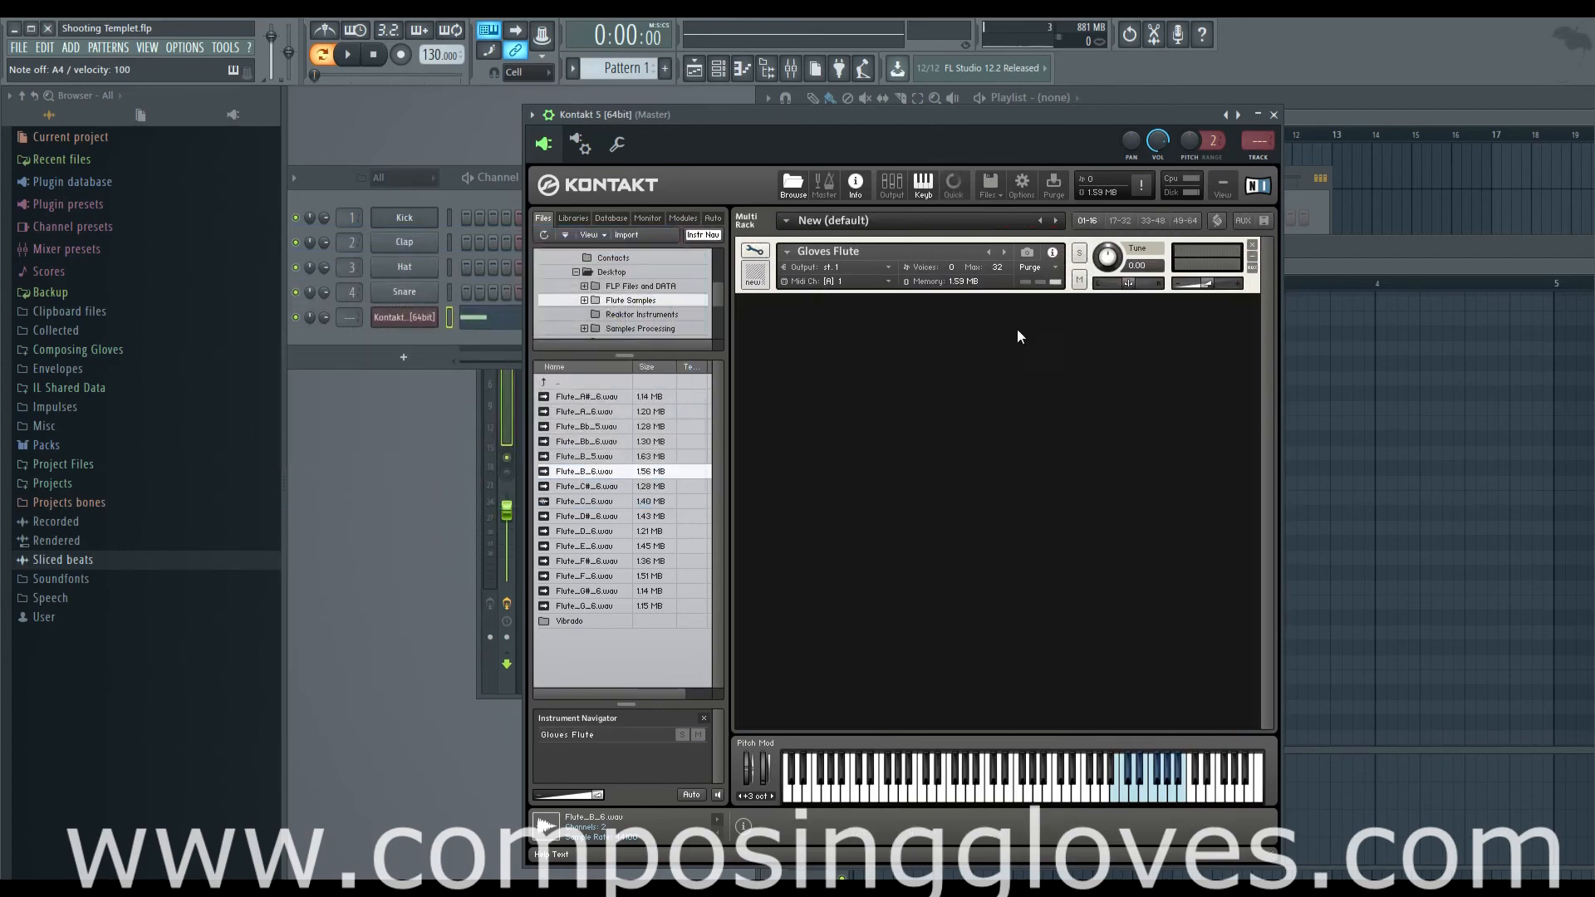
click(754, 251)
drag(1267, 372, 1215, 364)
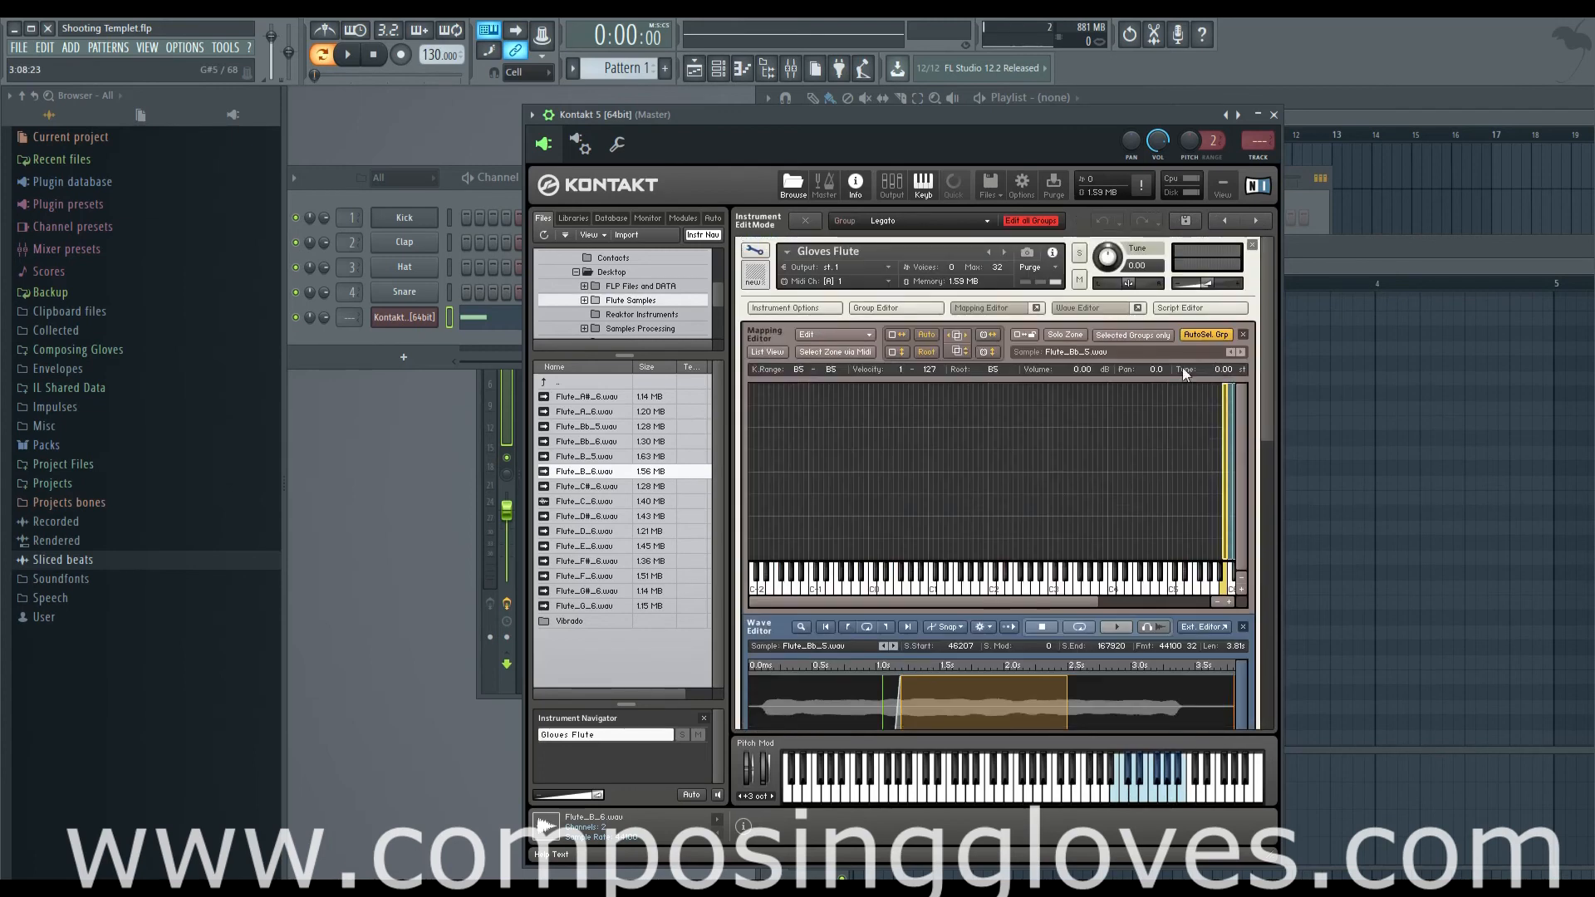
Save the edited instrument as Gloves Flute in patch + samples mode, replacing the existing file in the Gloves Flute folder.
click(991, 184)
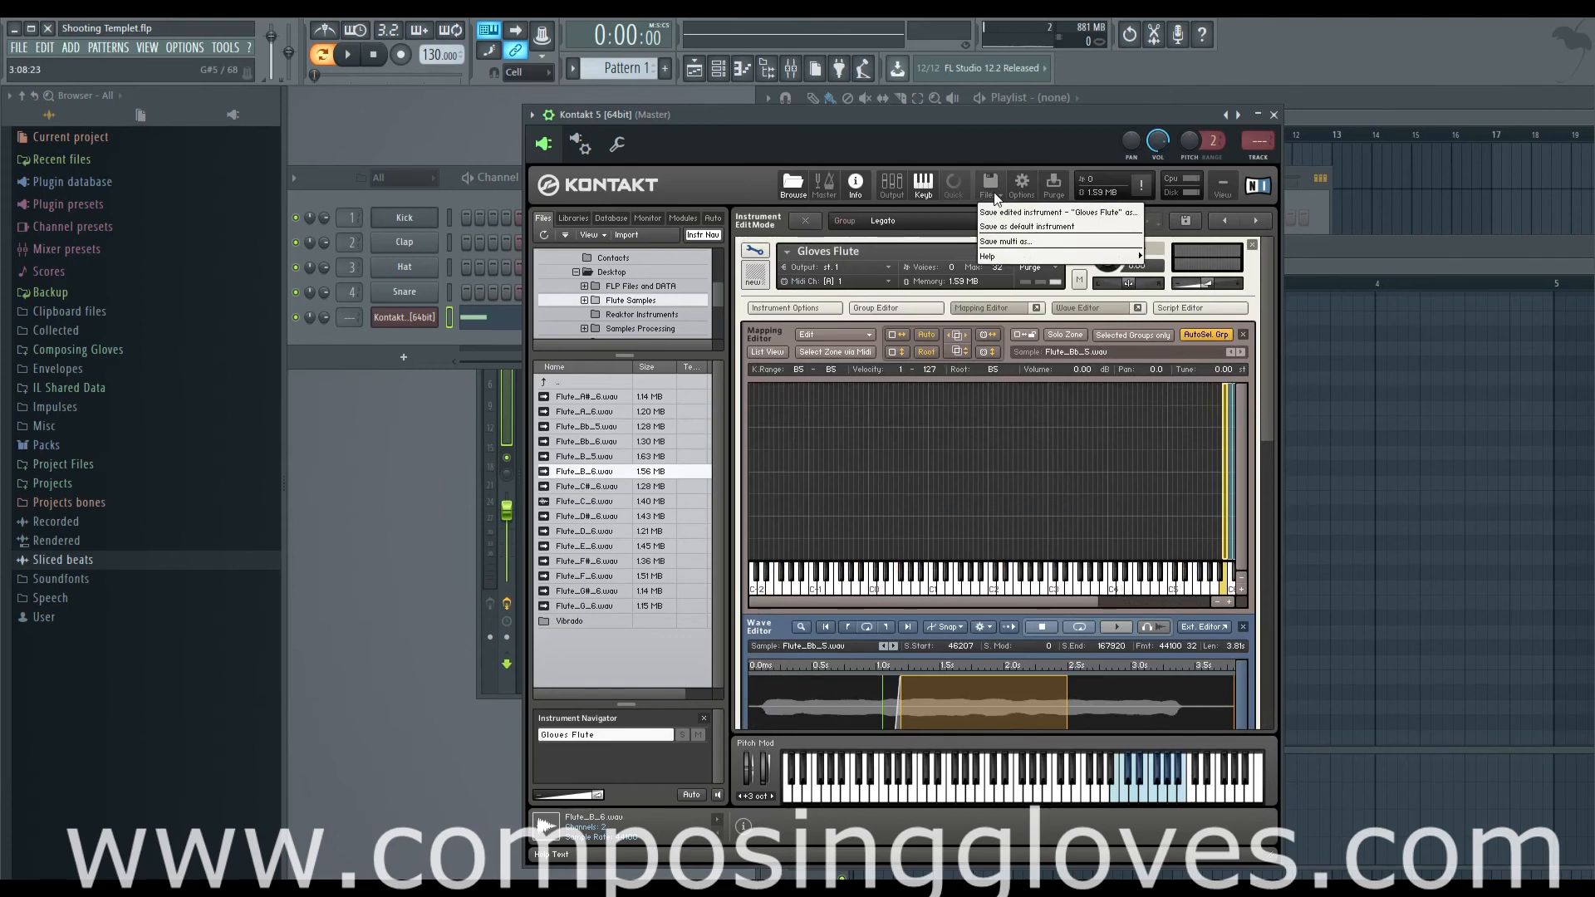
click(1023, 214)
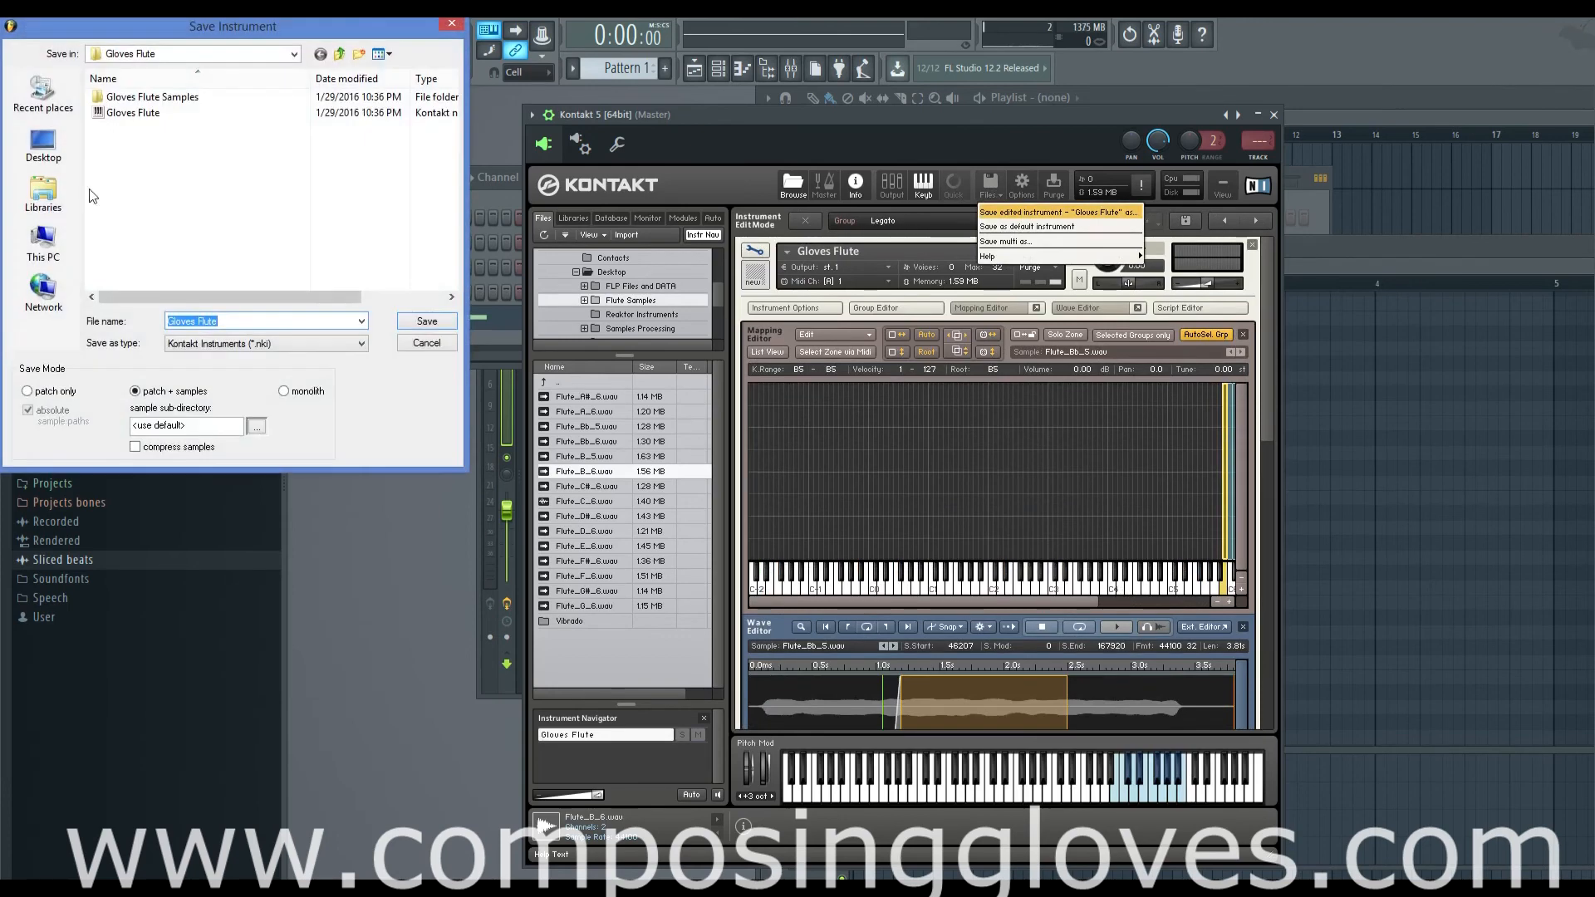
click(425, 322)
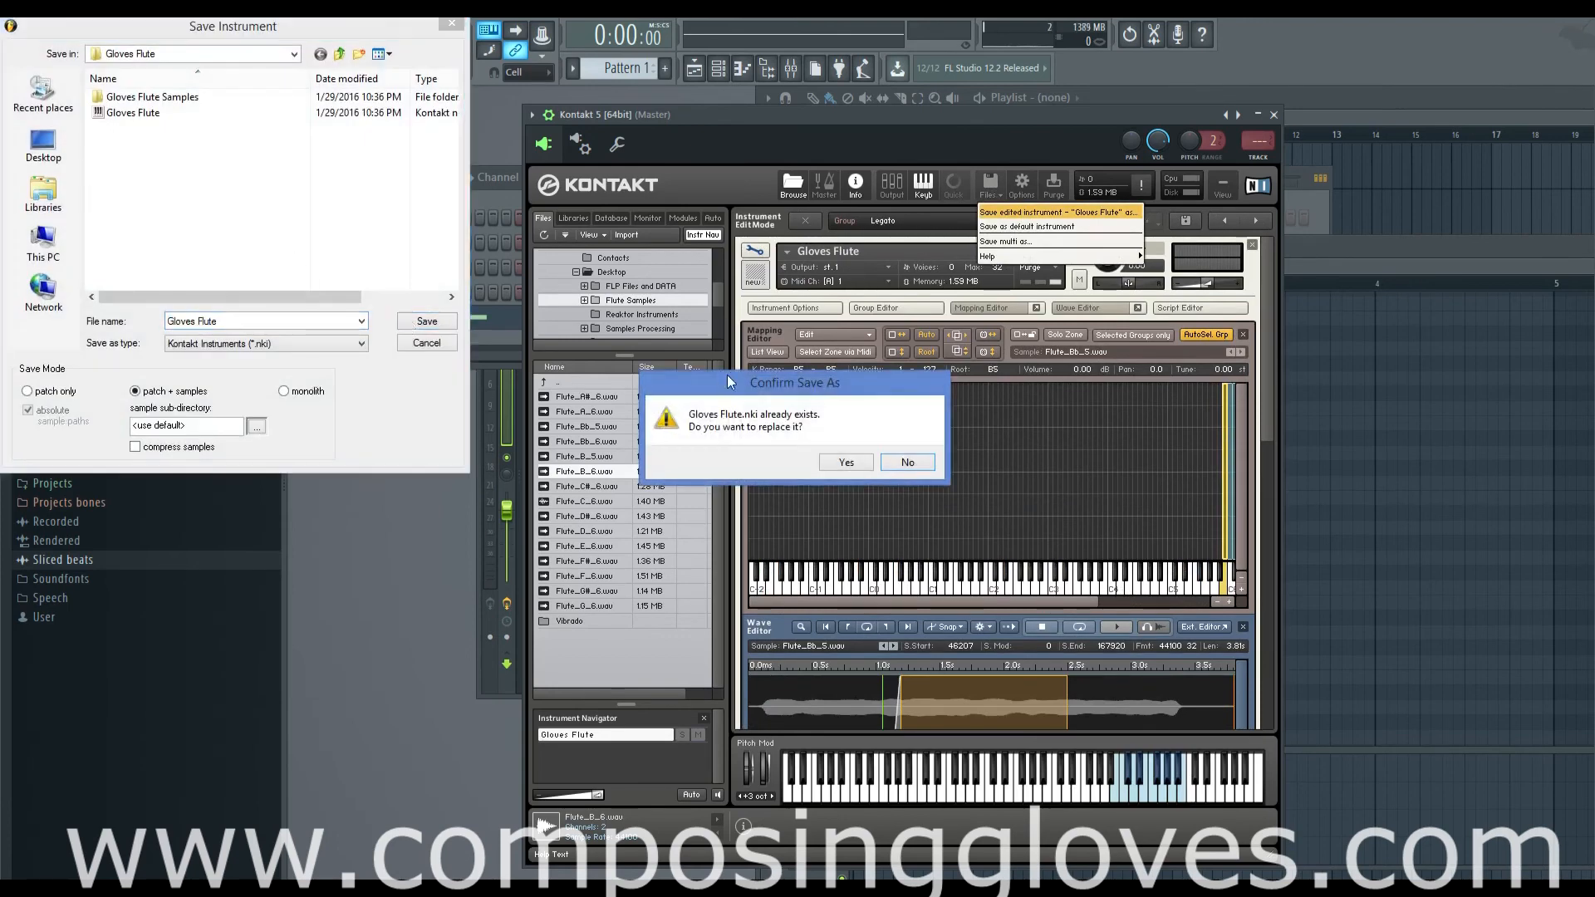
click(843, 463)
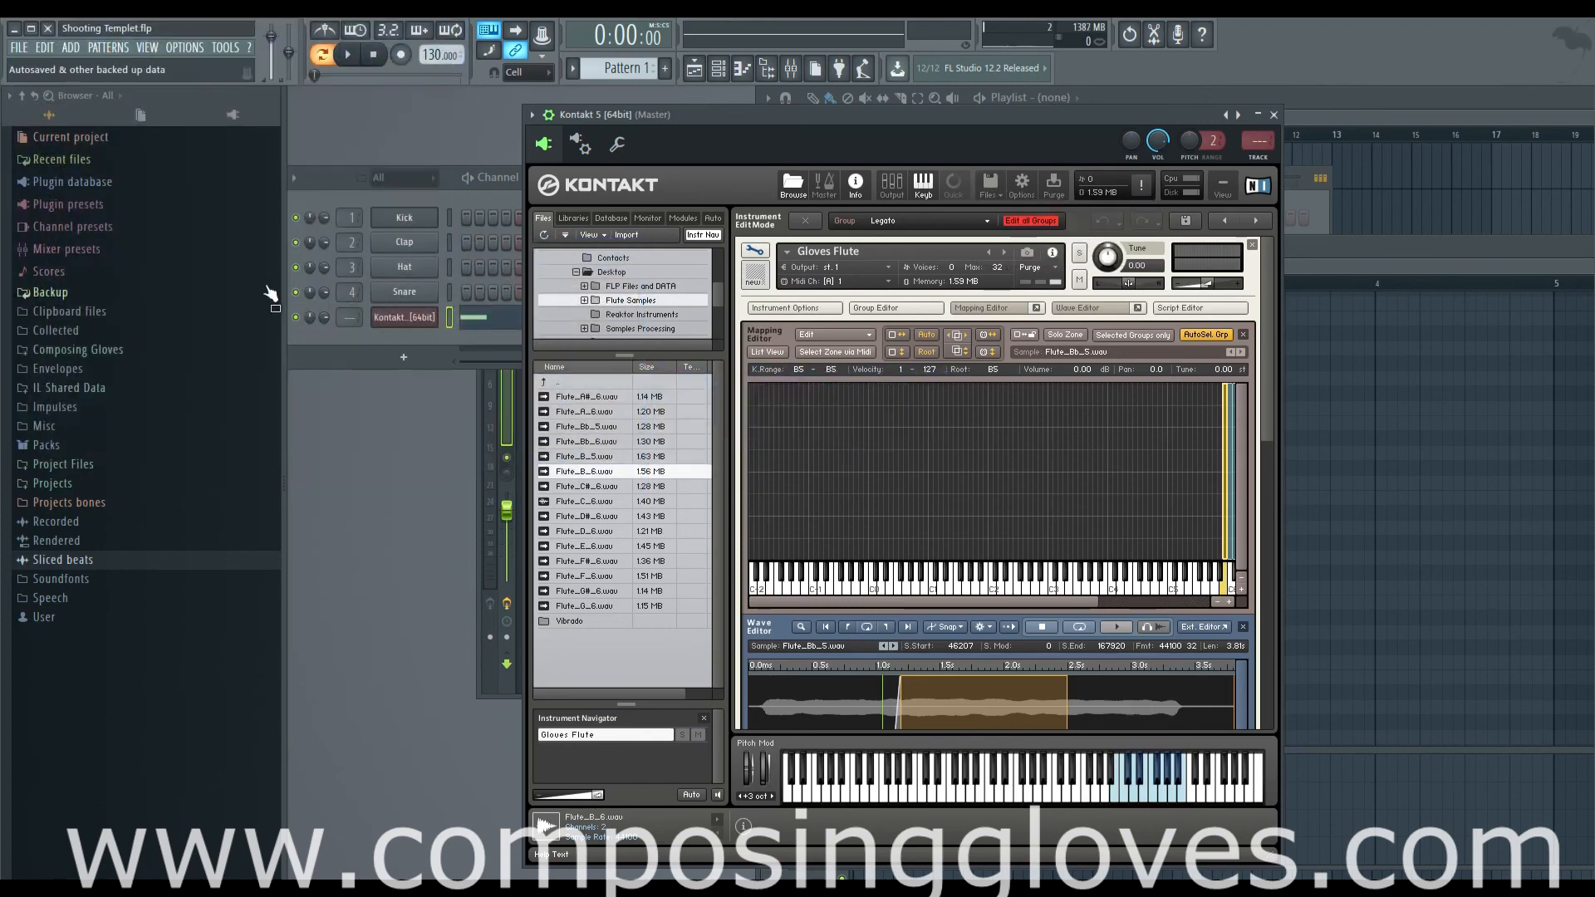
Bring the mapped flute zones into view, then hide the mapping and wave editors to examine the amplifier, effects and volume envelope.
drag(924, 122, 891, 116)
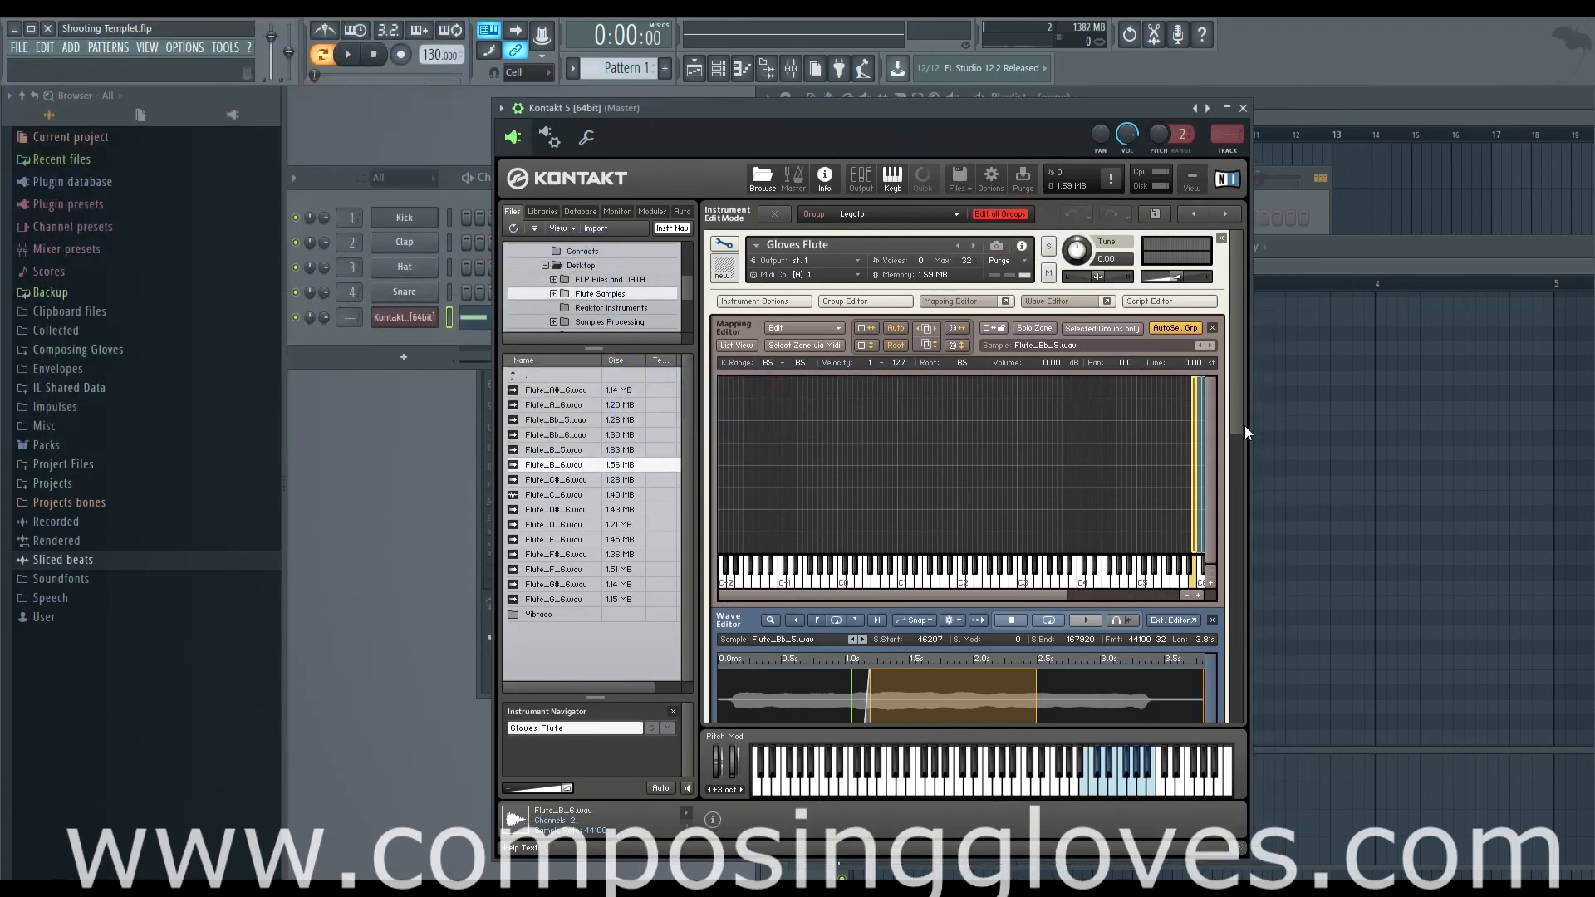
drag(1005, 595, 1154, 588)
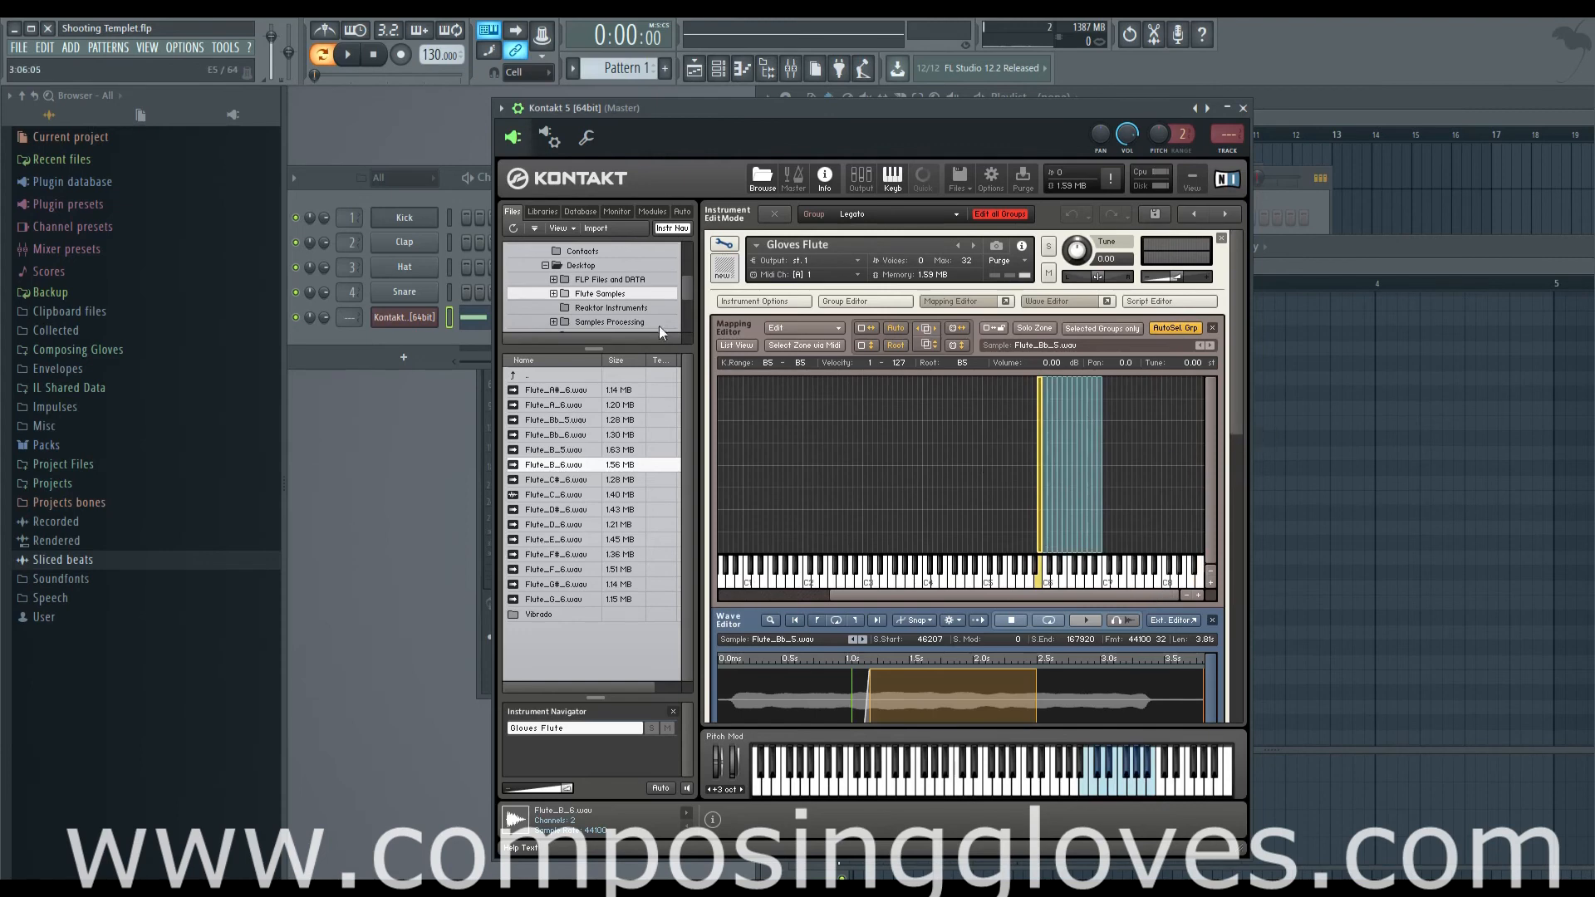
click(947, 300)
click(1030, 301)
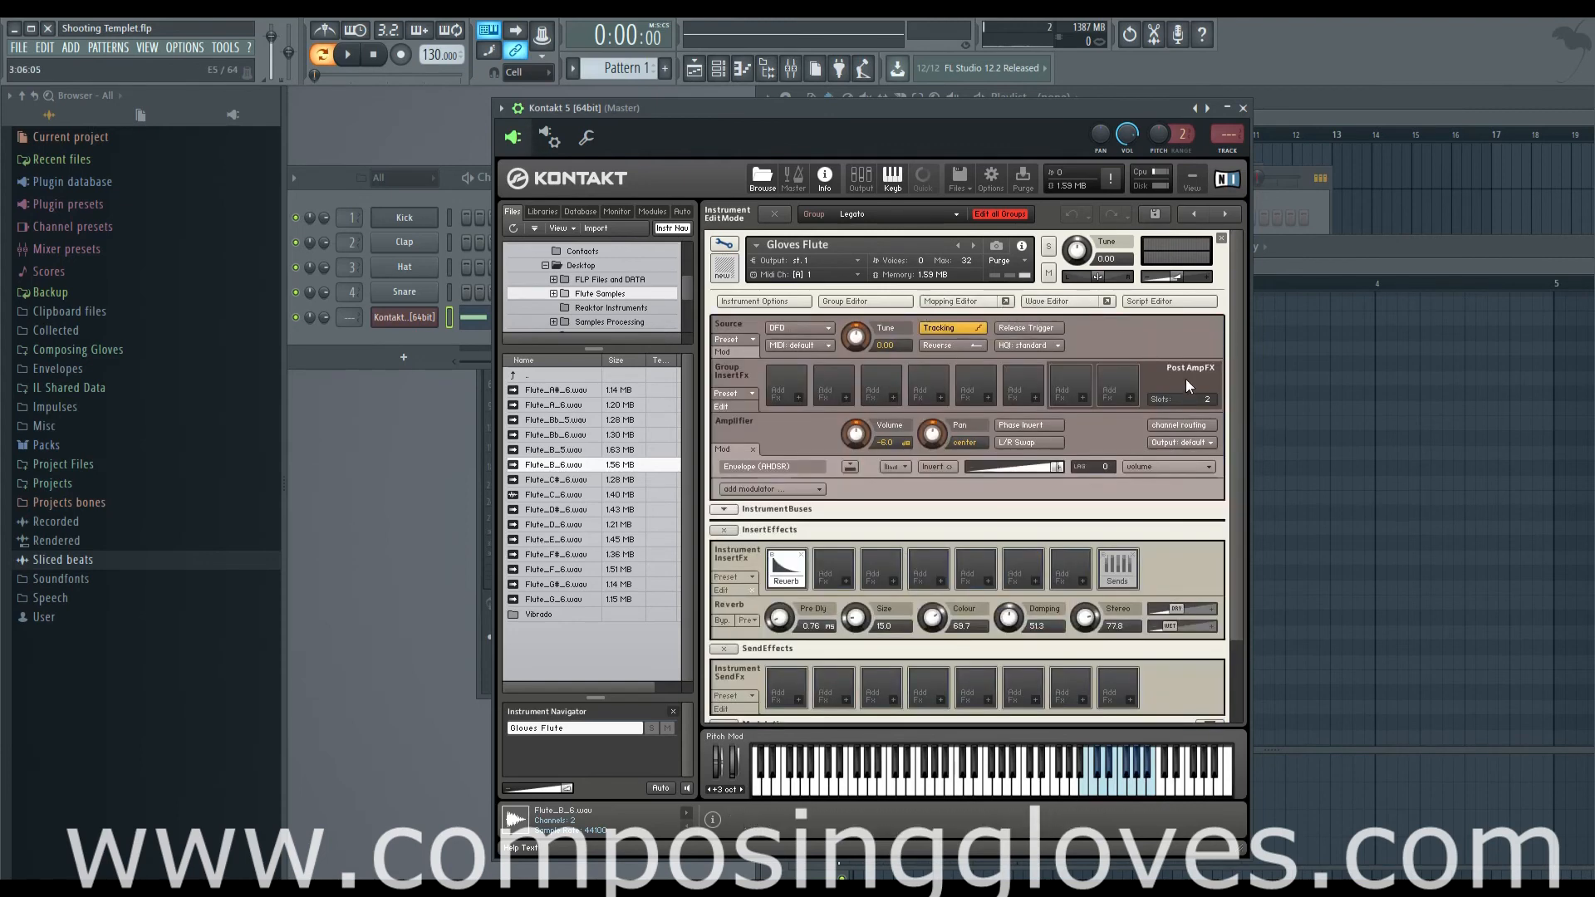
scroll(1210, 563, down, 3)
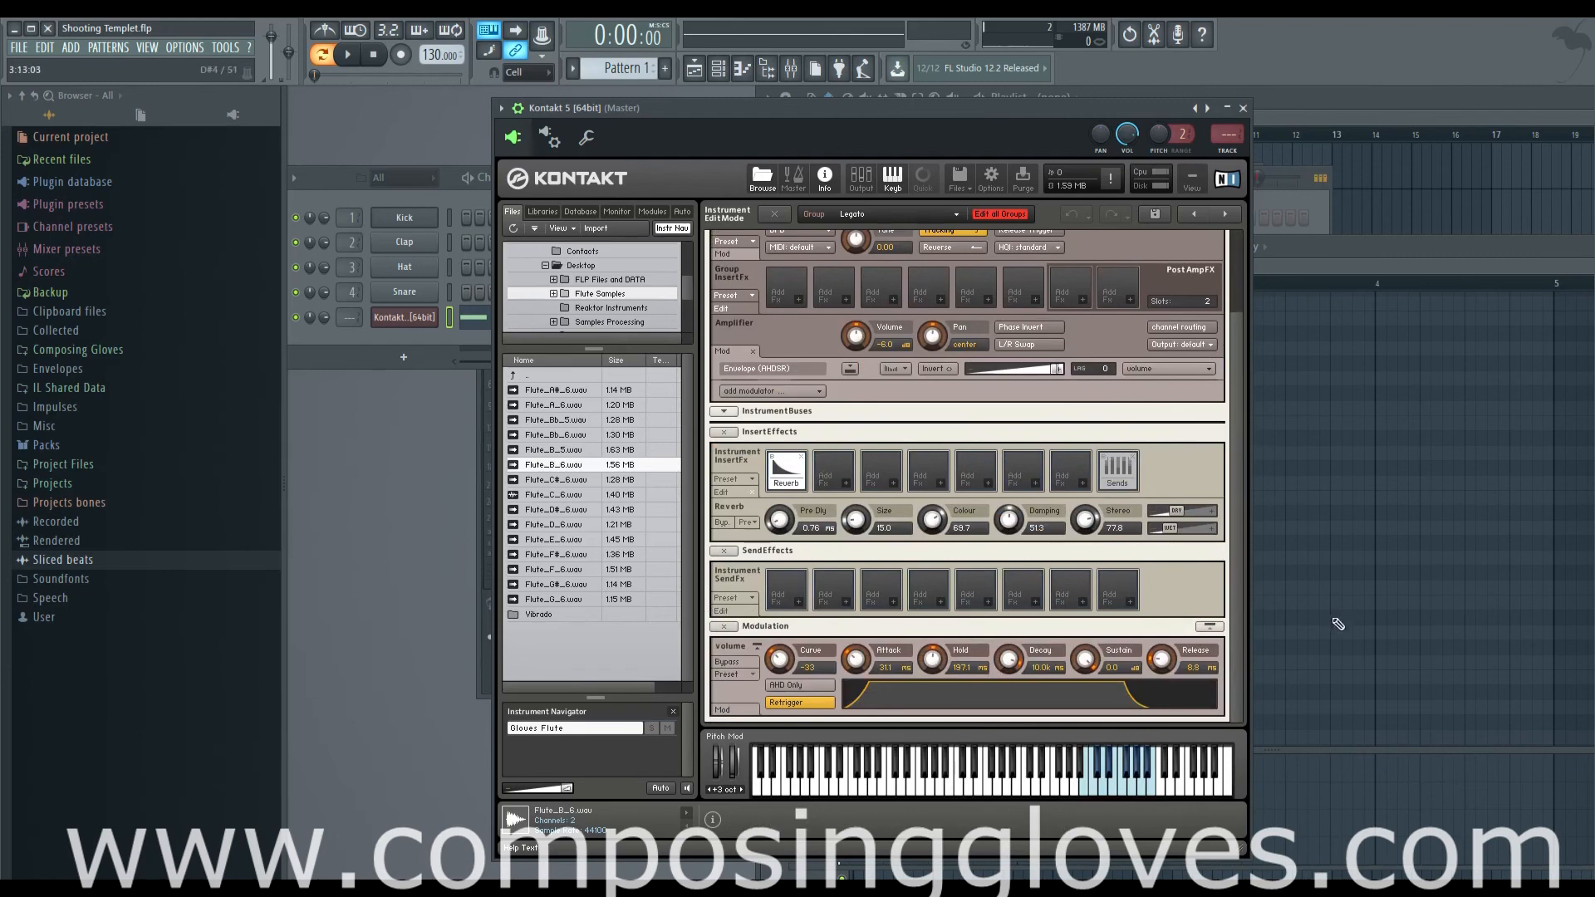
scroll(1234, 654, up, 3)
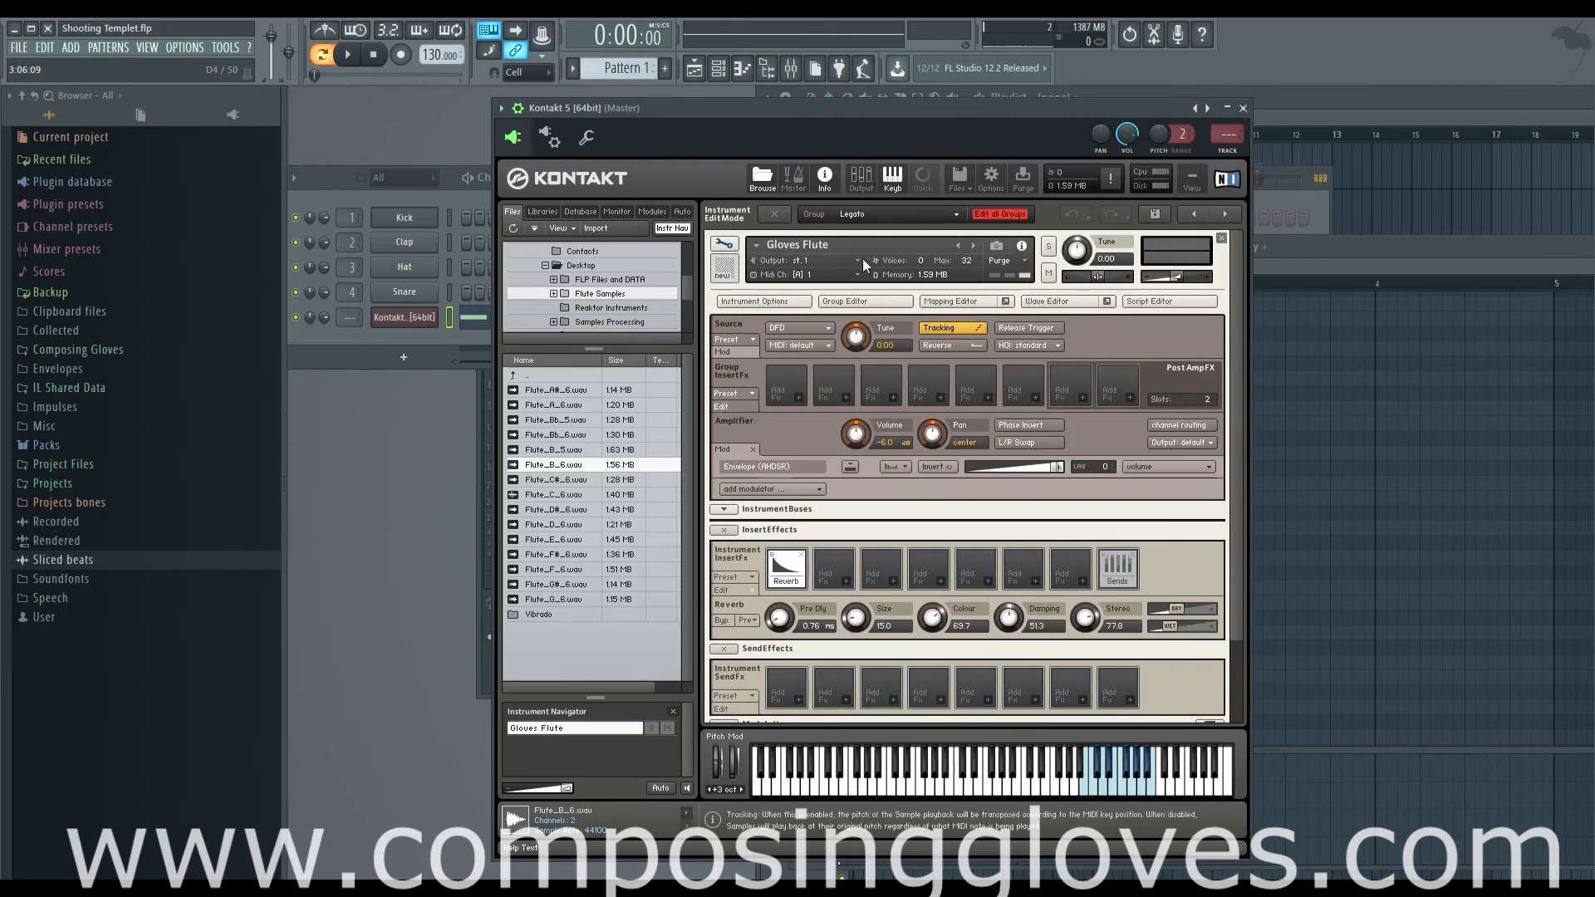
Show the group, mapping and wave editors together in the instrument's edit view.
click(879, 304)
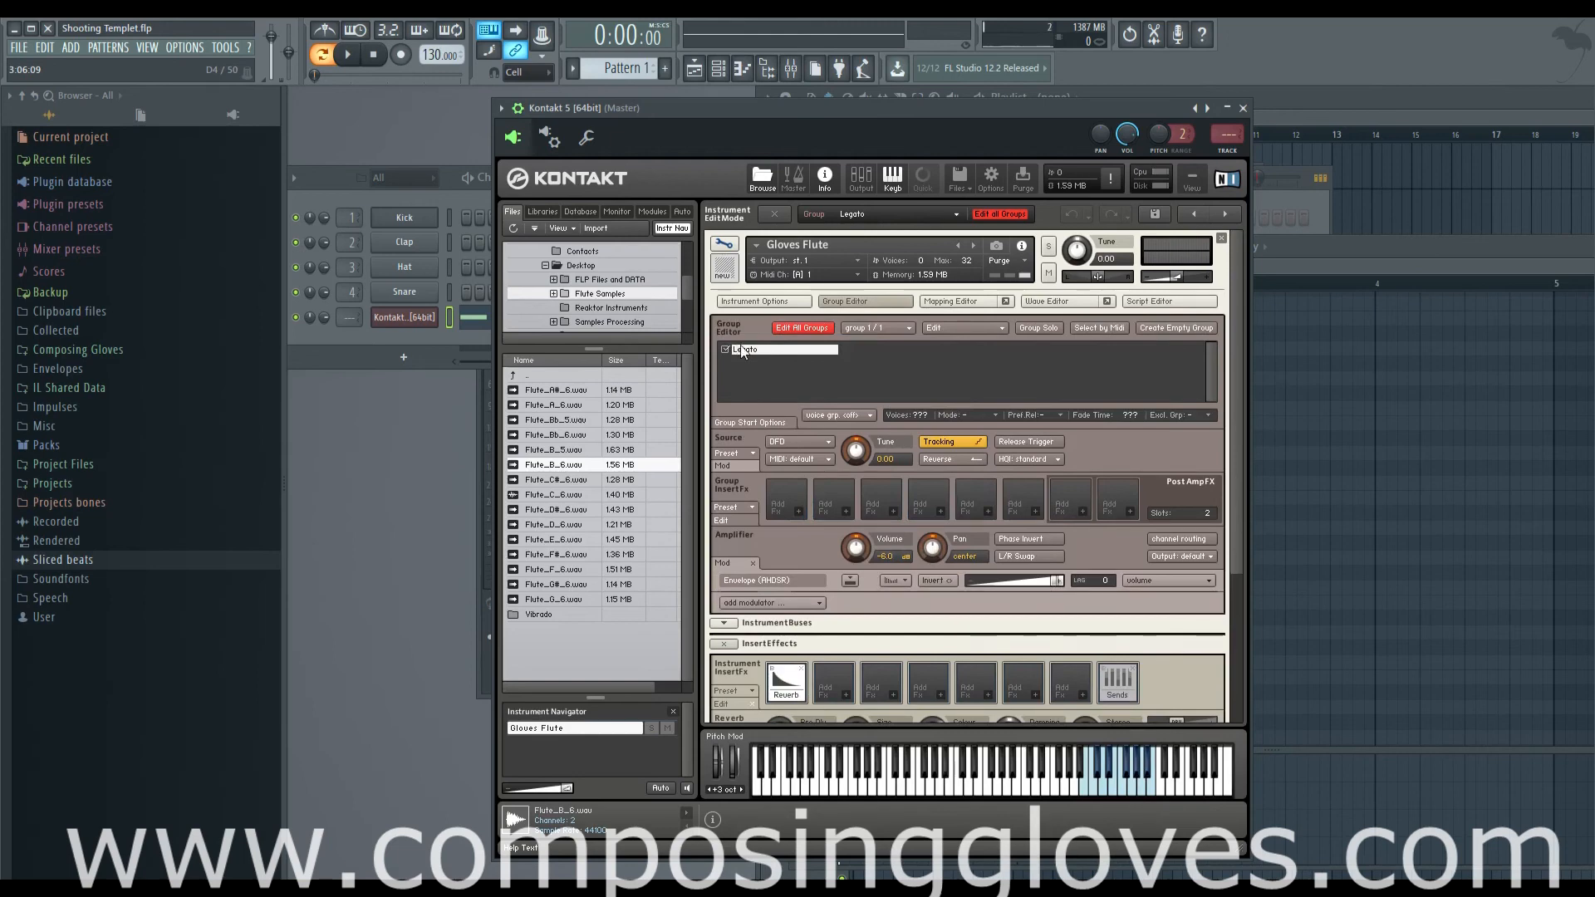
click(943, 303)
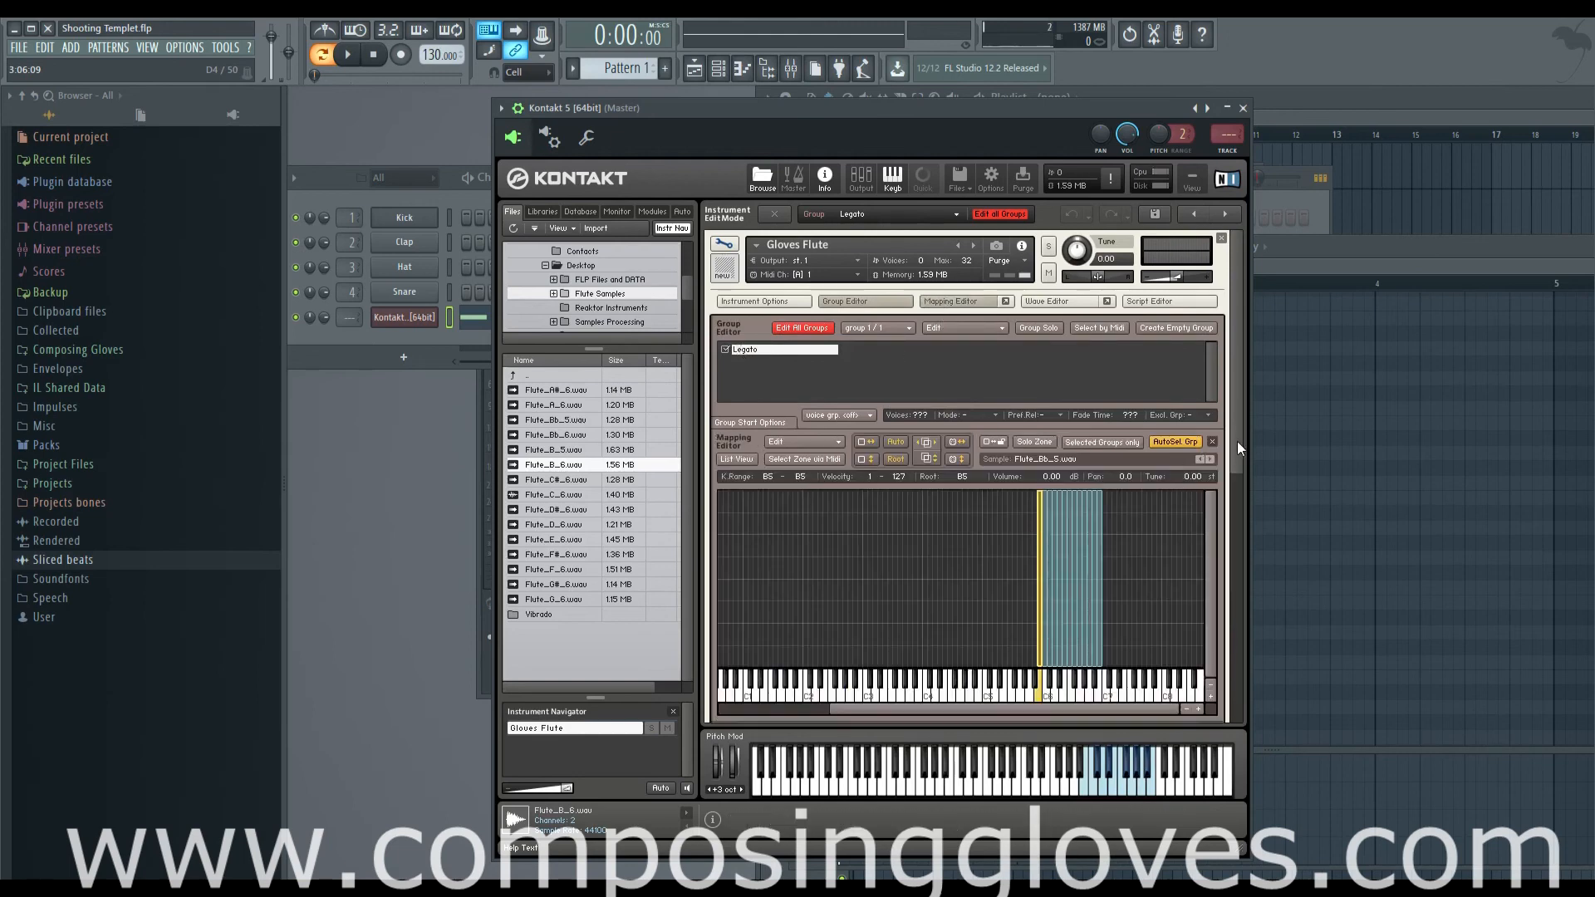
scroll(1238, 441, down, 5)
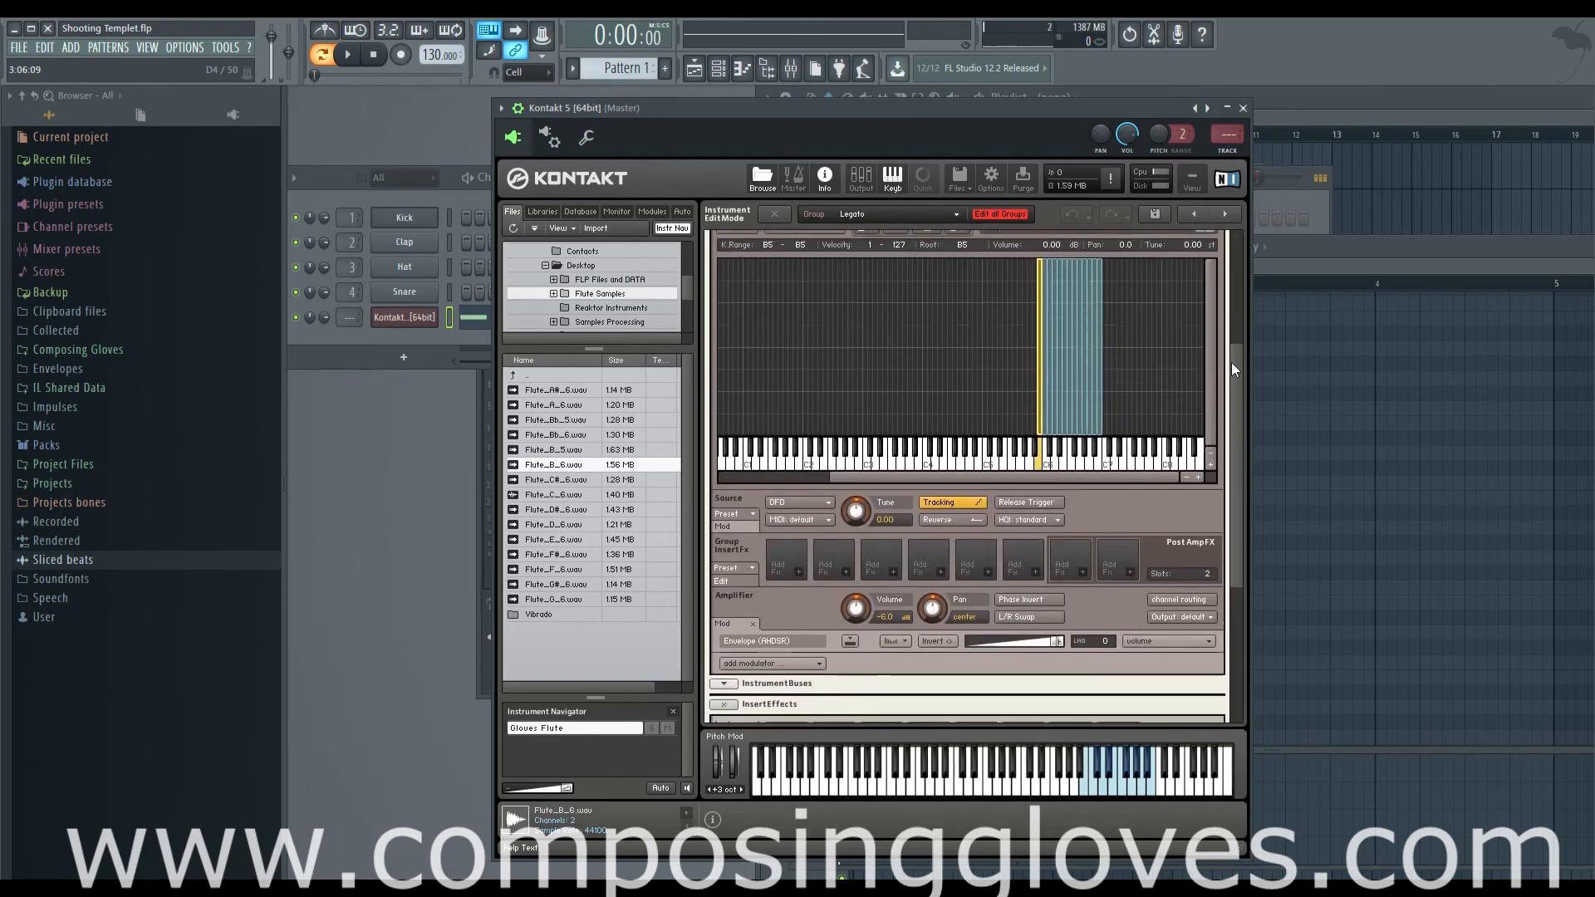
scroll(1231, 362, up, 5)
click(1052, 238)
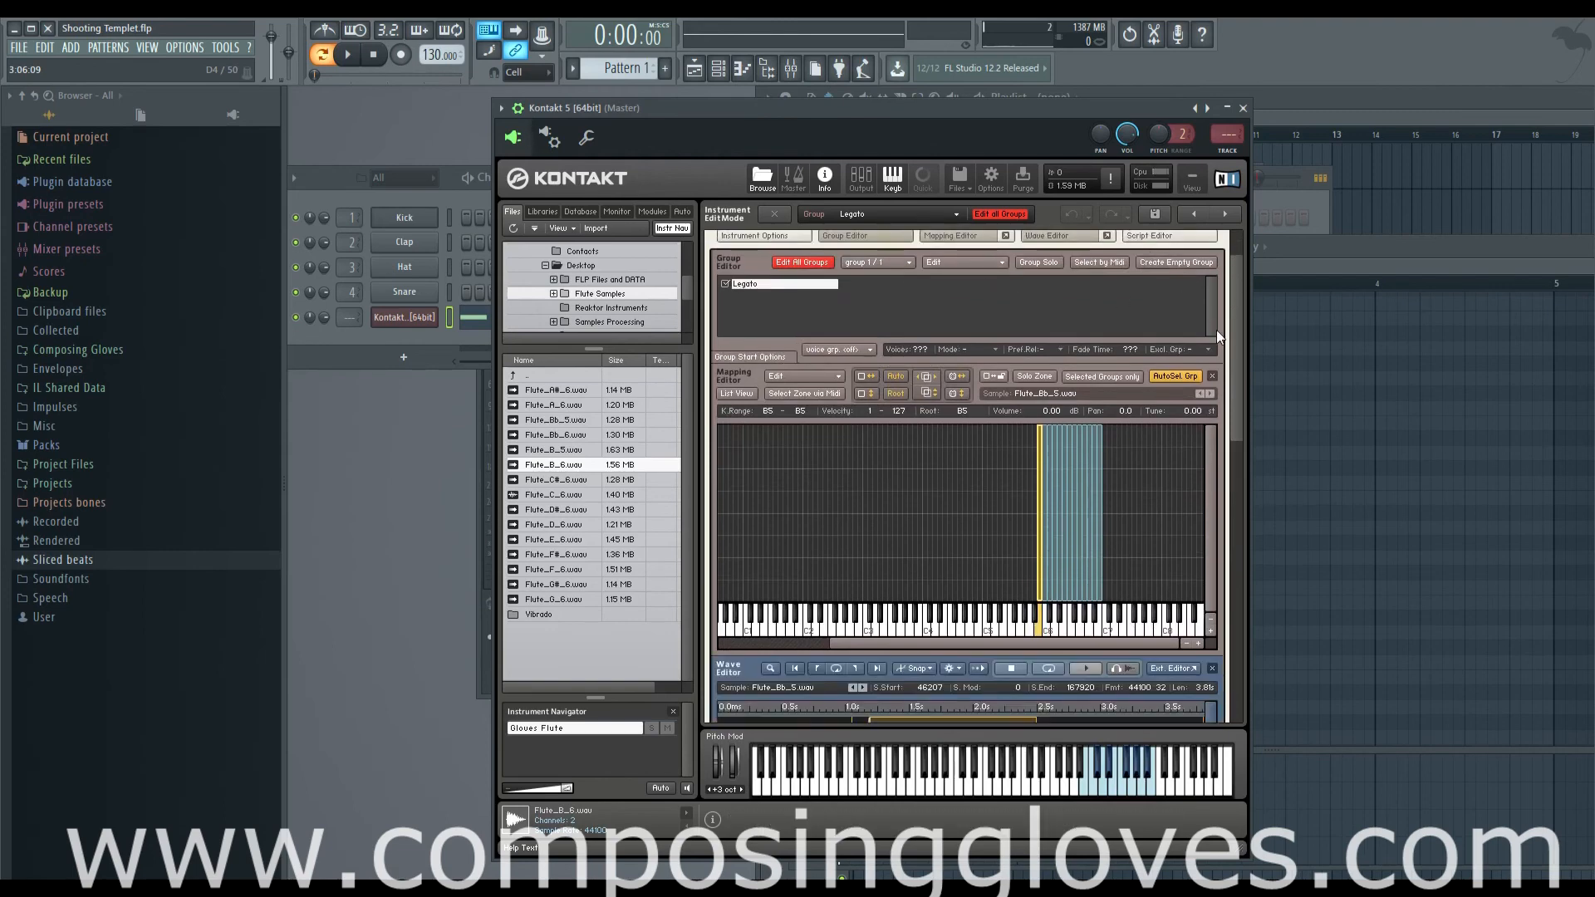
Review the whole instrument, from the sample mapping and loop settings to the reverb insert and volume envelope.
scroll(1238, 358, down, 5)
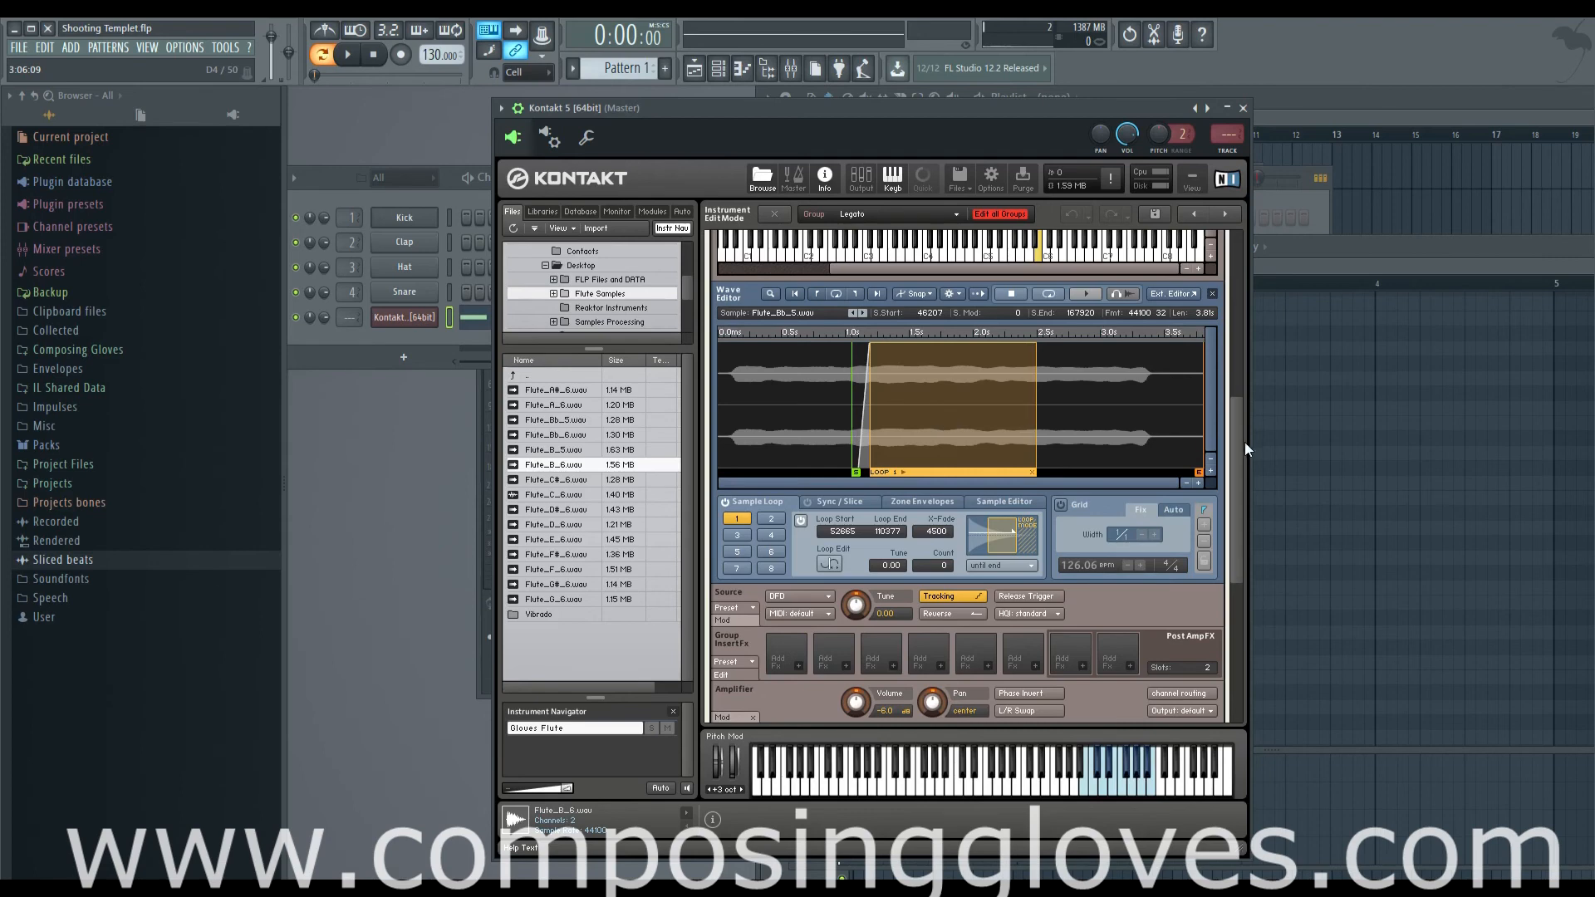
scroll(1245, 442, down, 4)
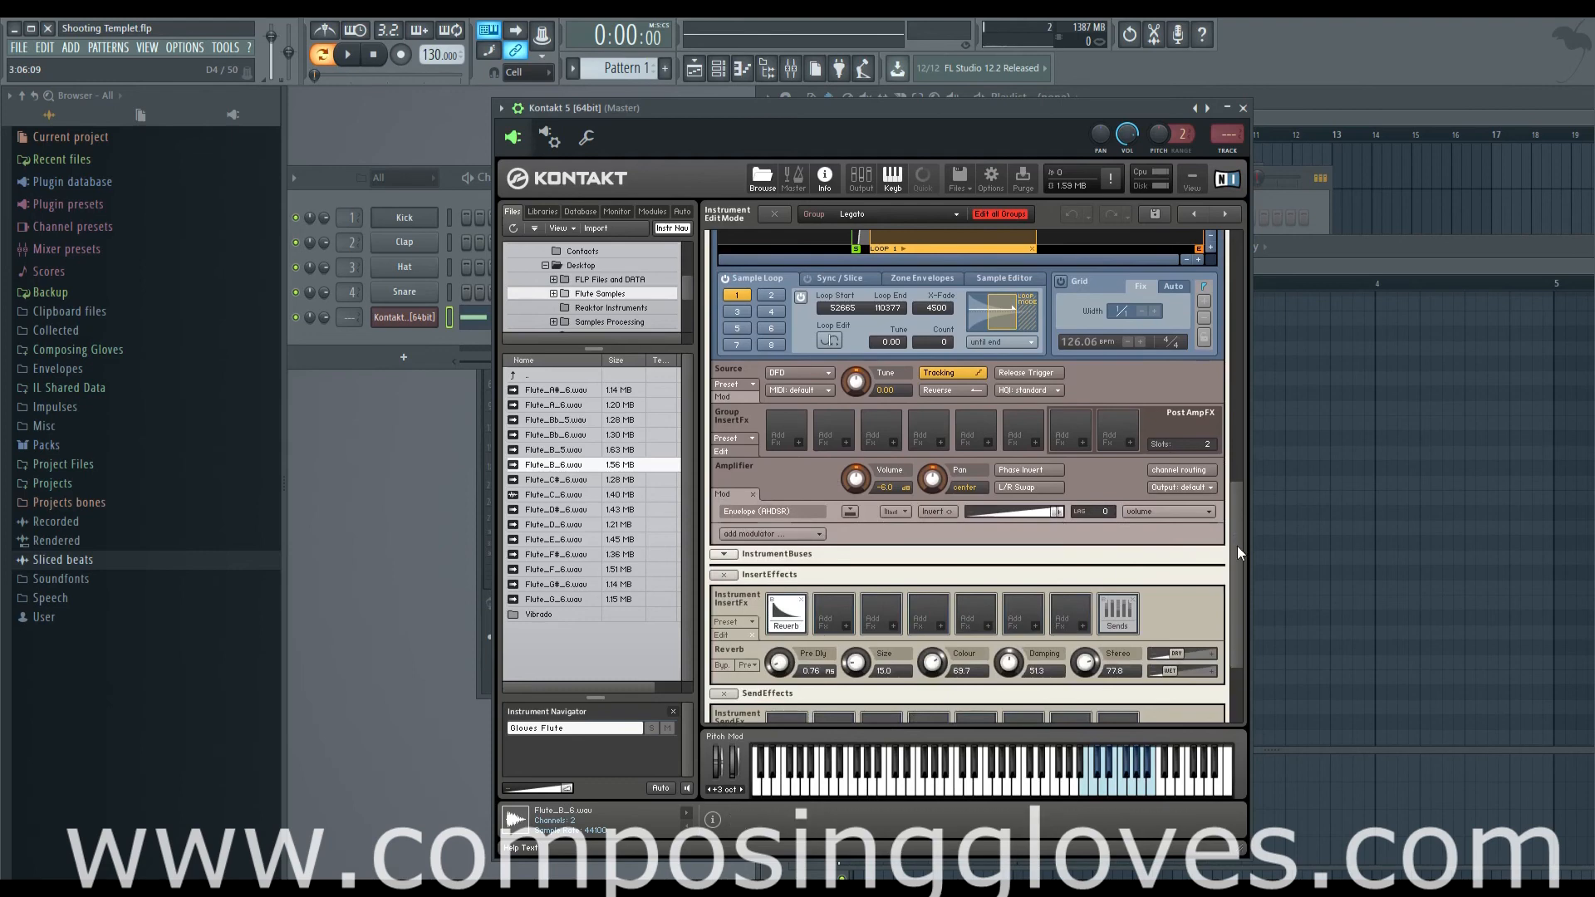
drag(1238, 552, 1228, 618)
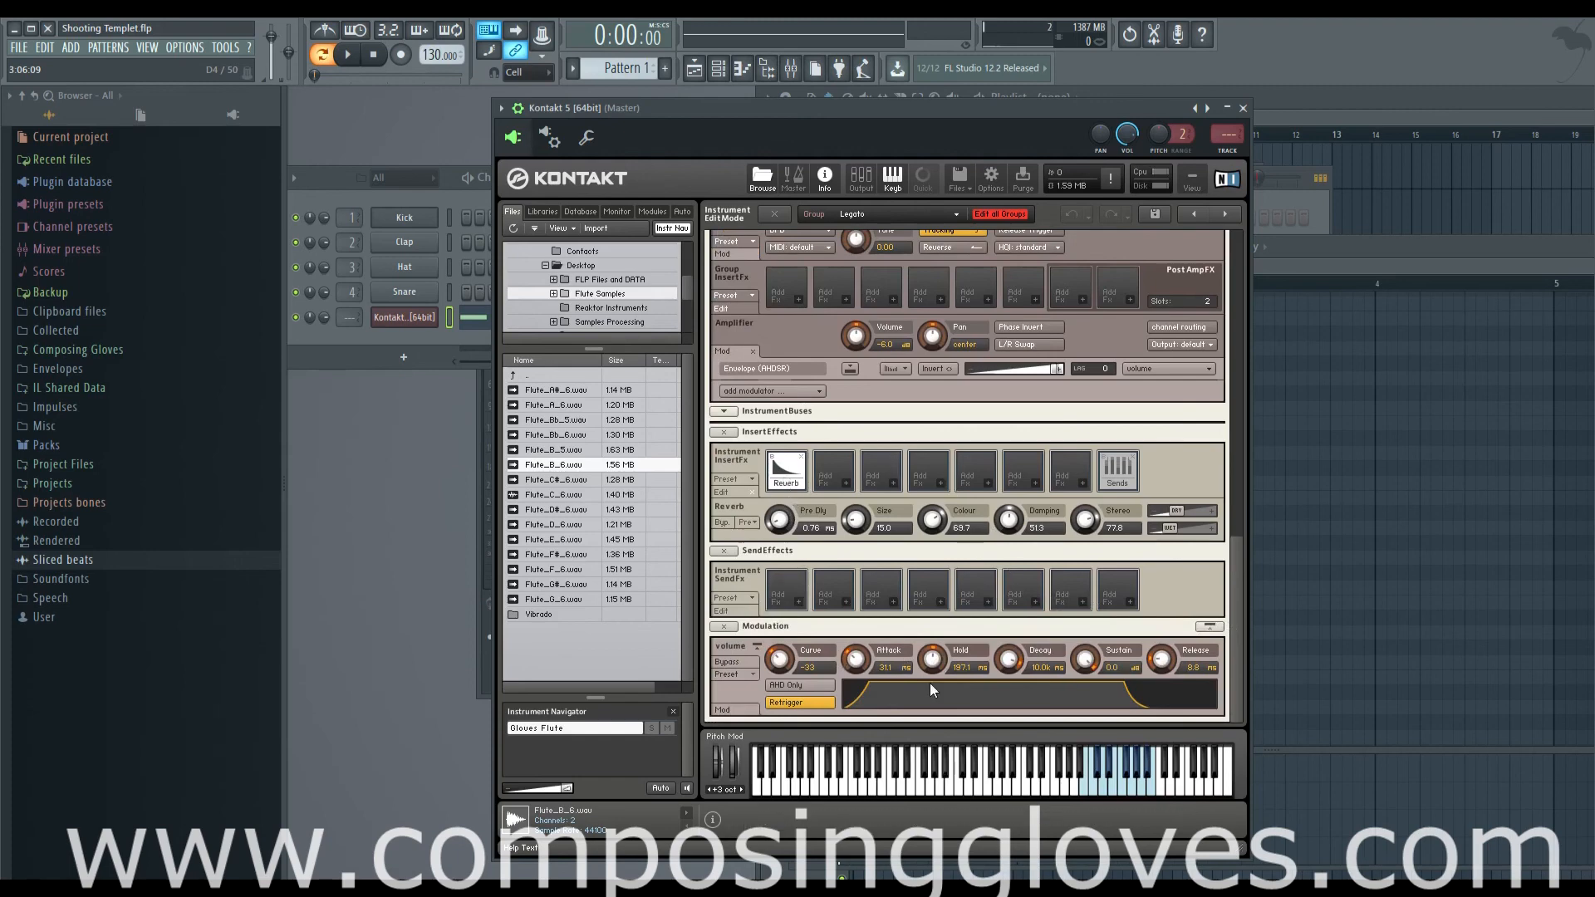
drag(1232, 658, 1209, 457)
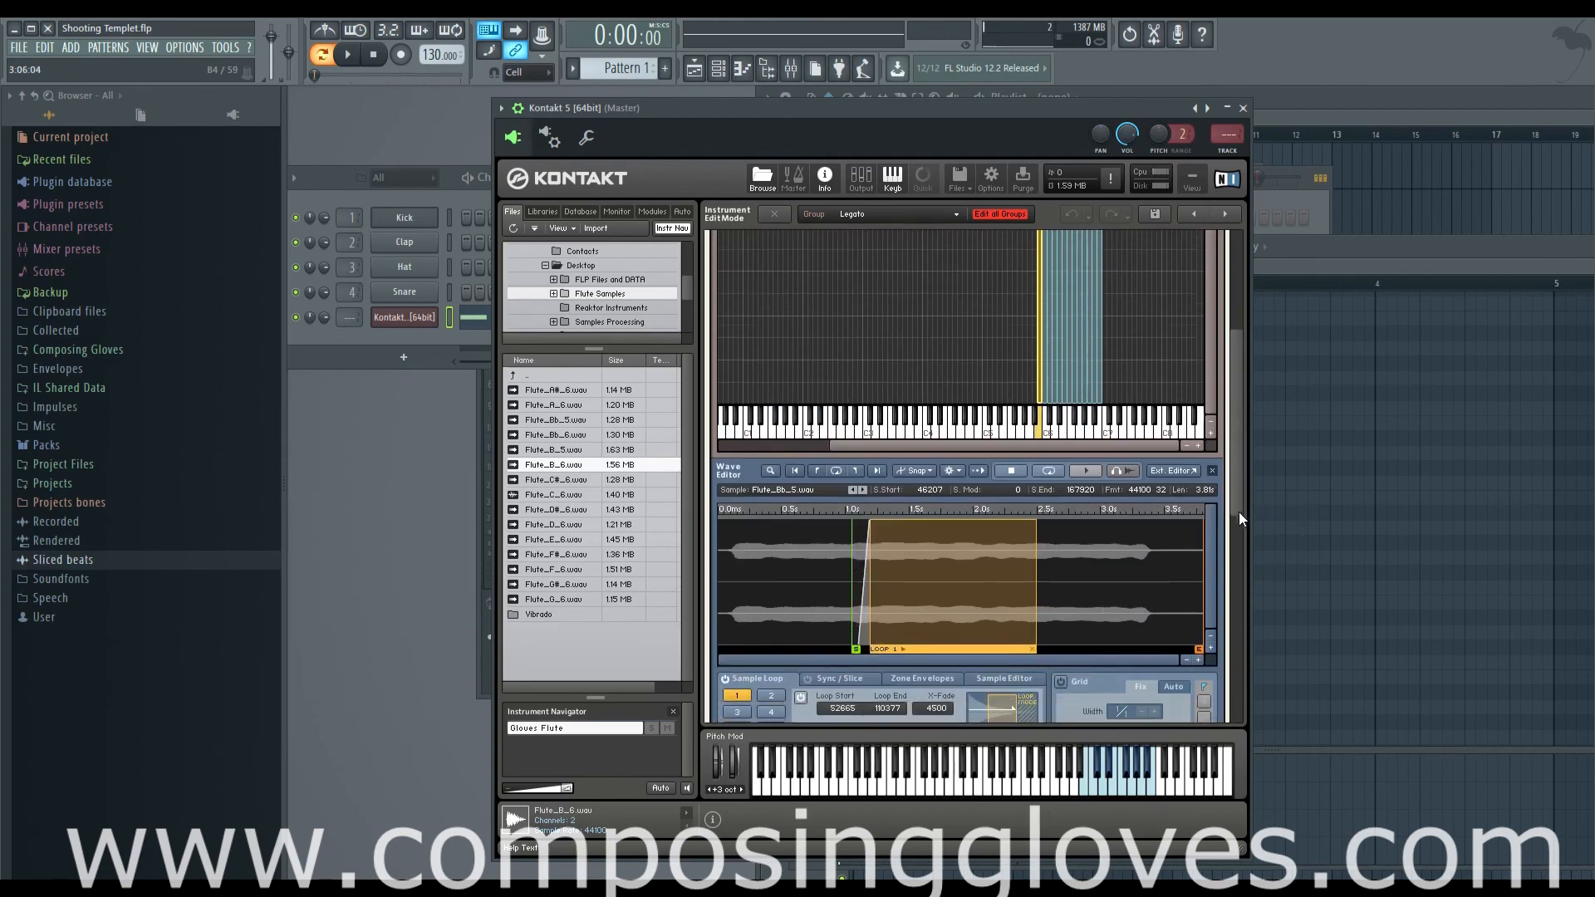
drag(1238, 511, 1198, 726)
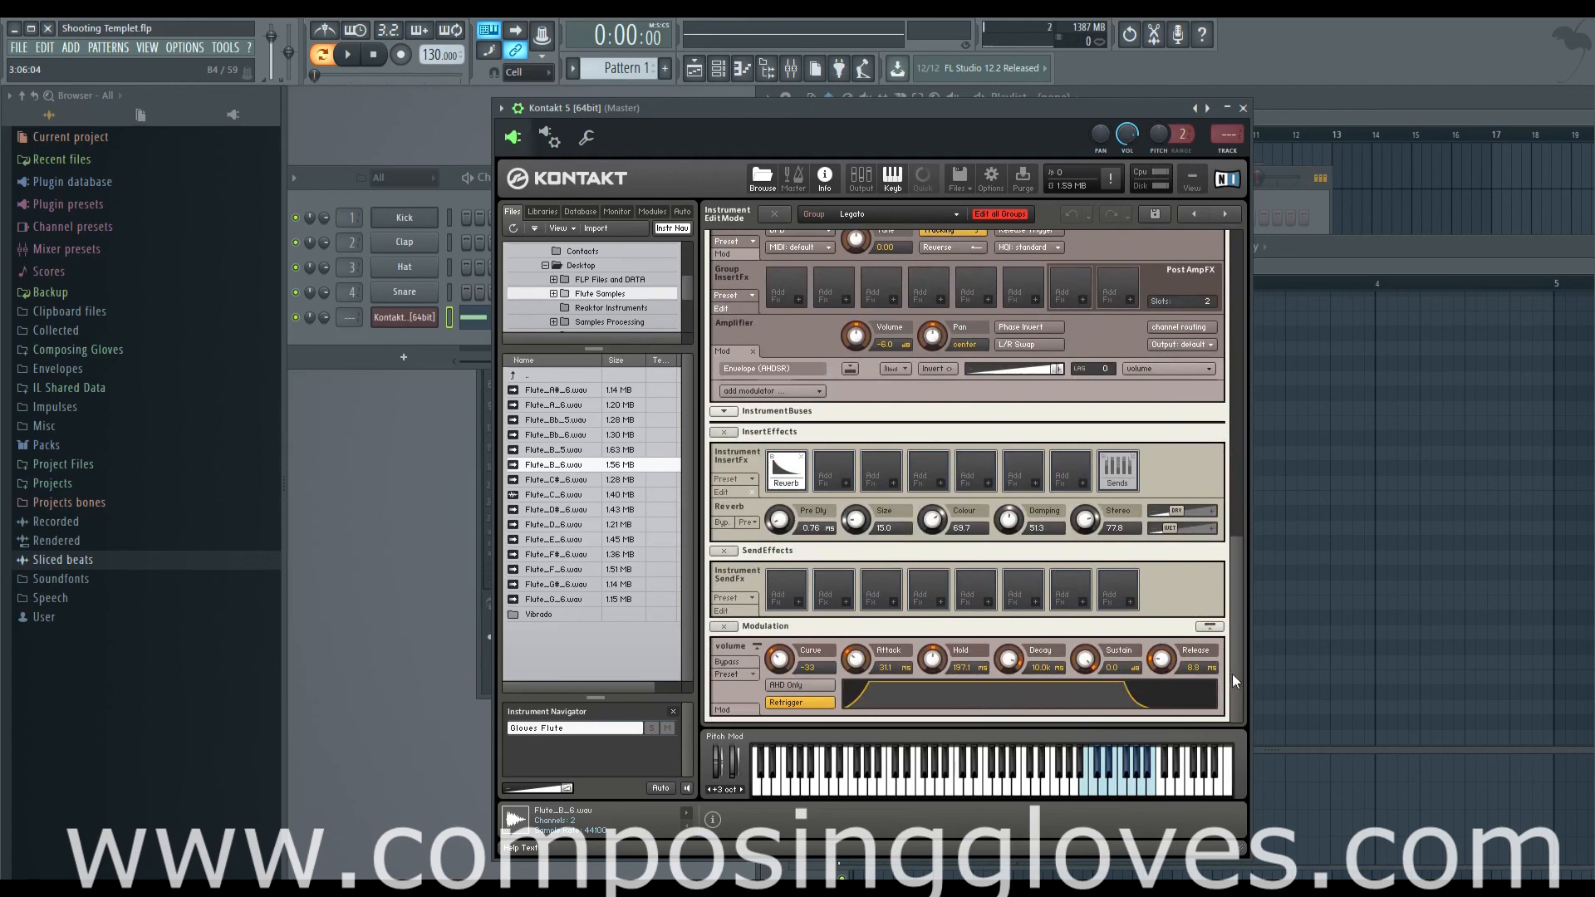
drag(1238, 674, 1232, 390)
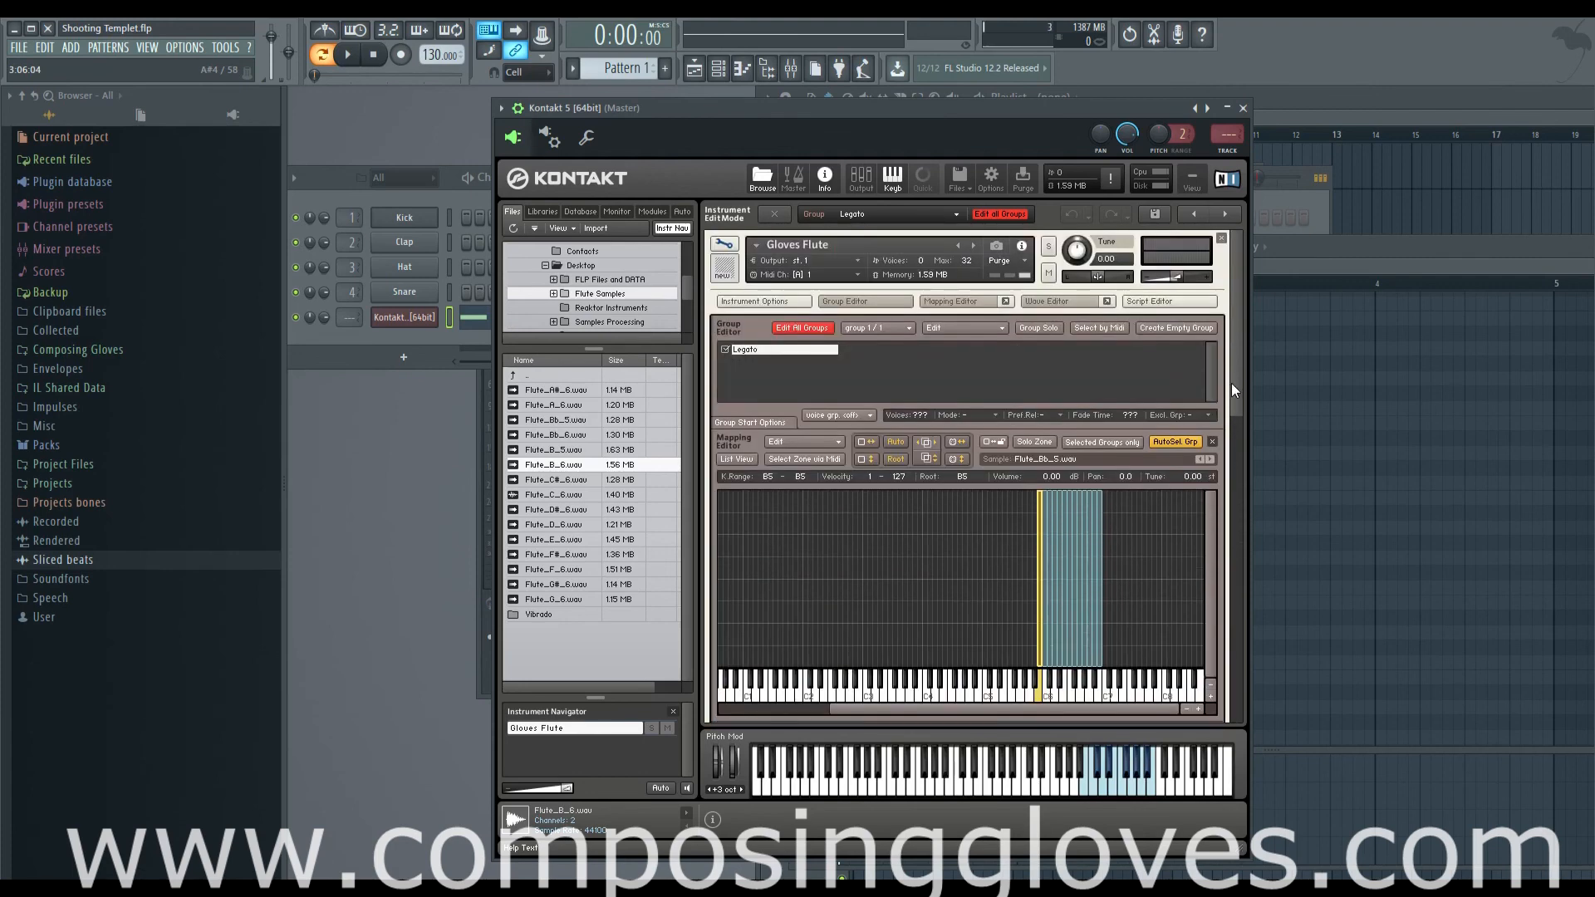